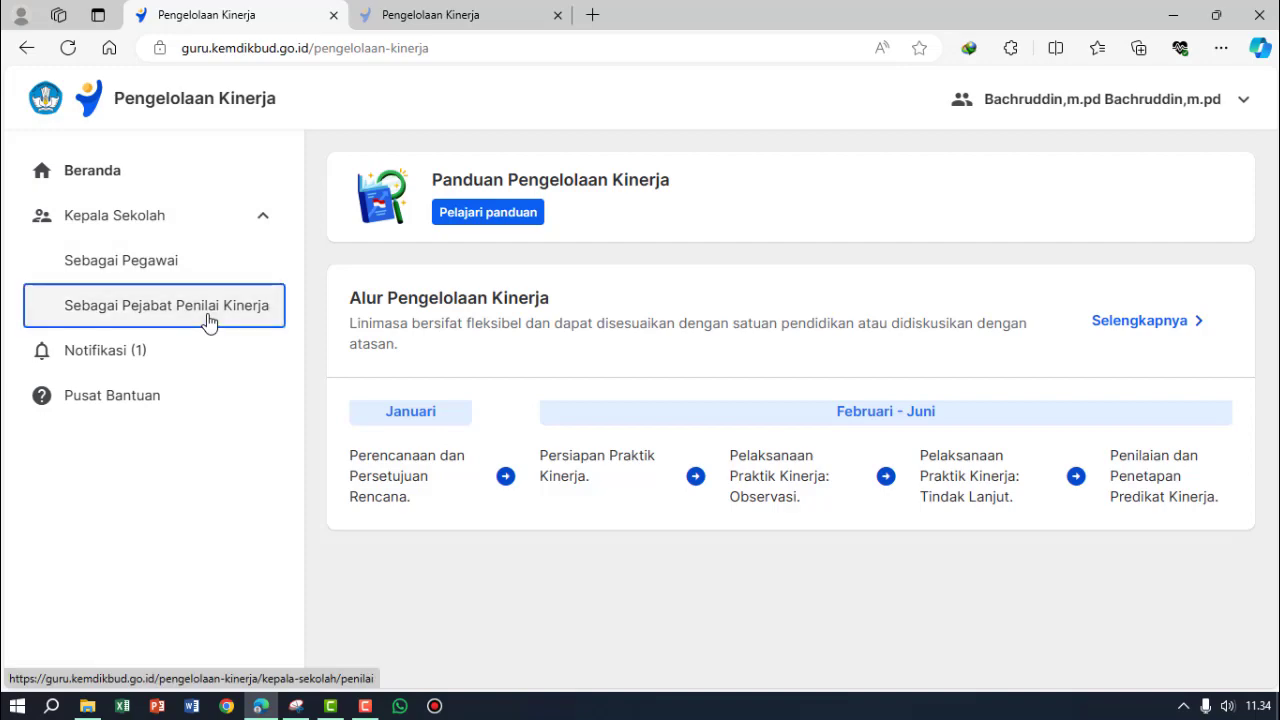
- View the Penilaian Kinerja section for the Pejabat Penilai Kinerja role and return to the earlier pages
scroll(604, 278, down, 3)
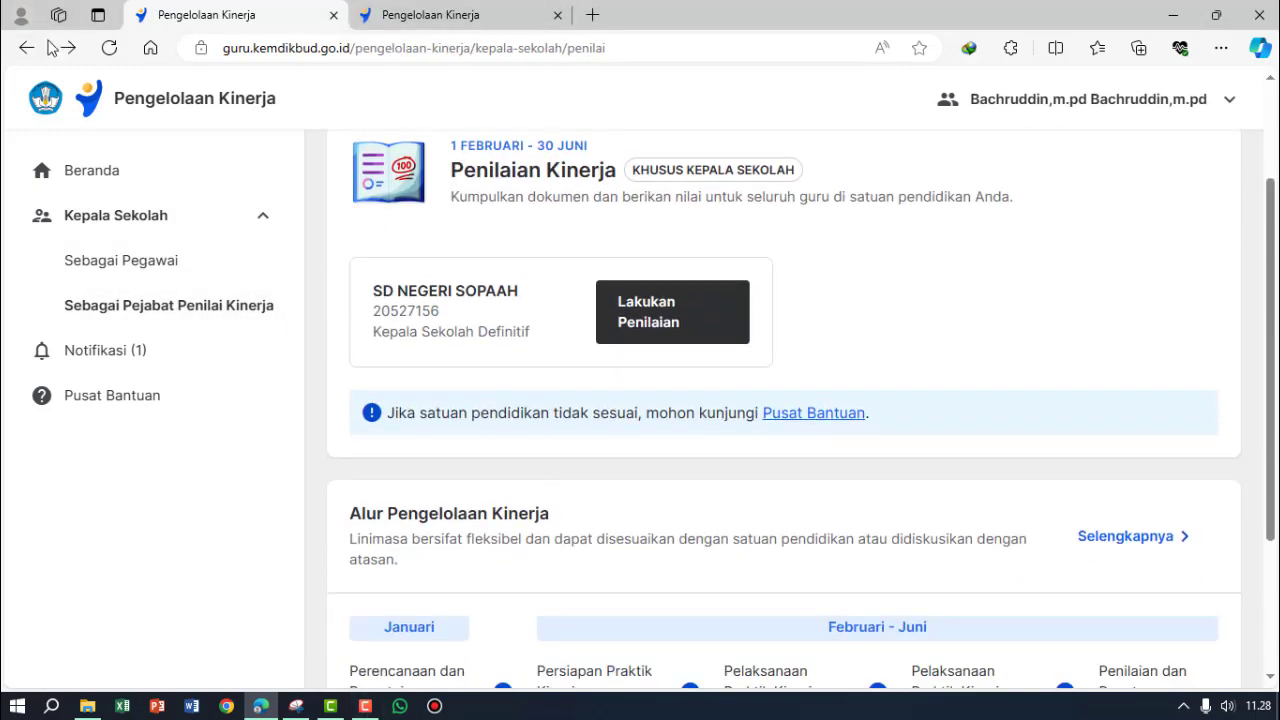
click(25, 50)
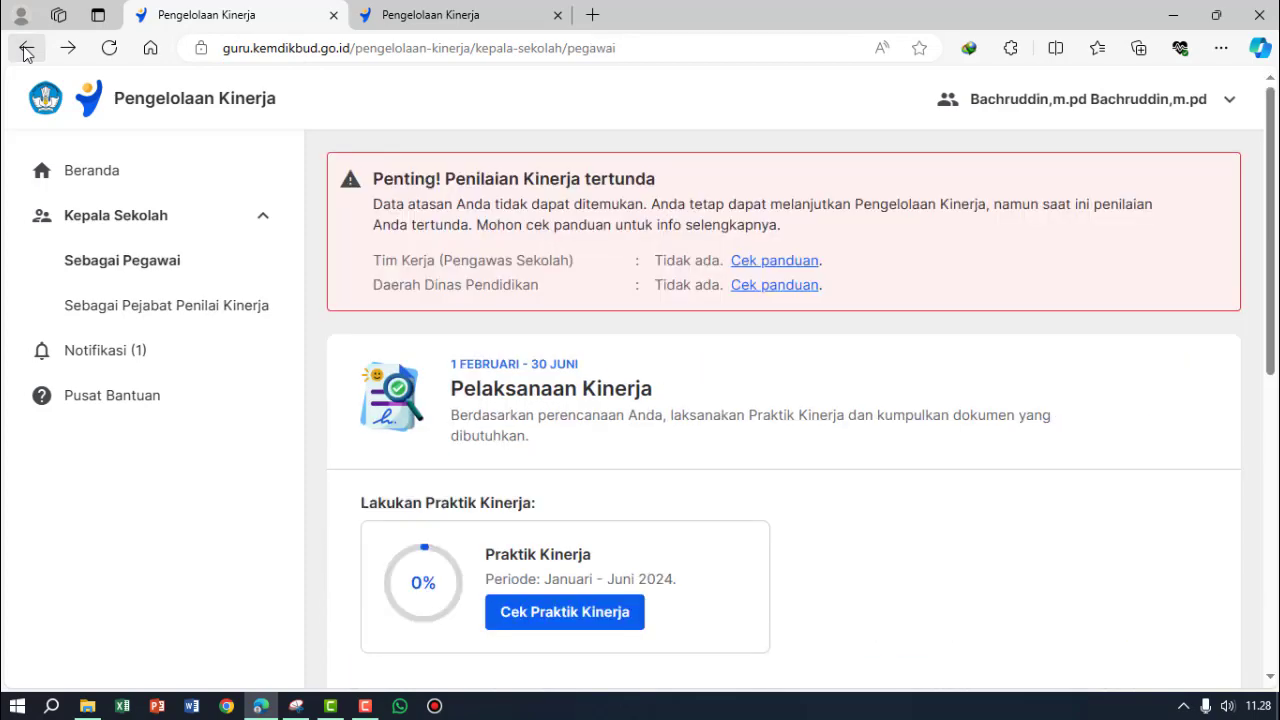
click(25, 50)
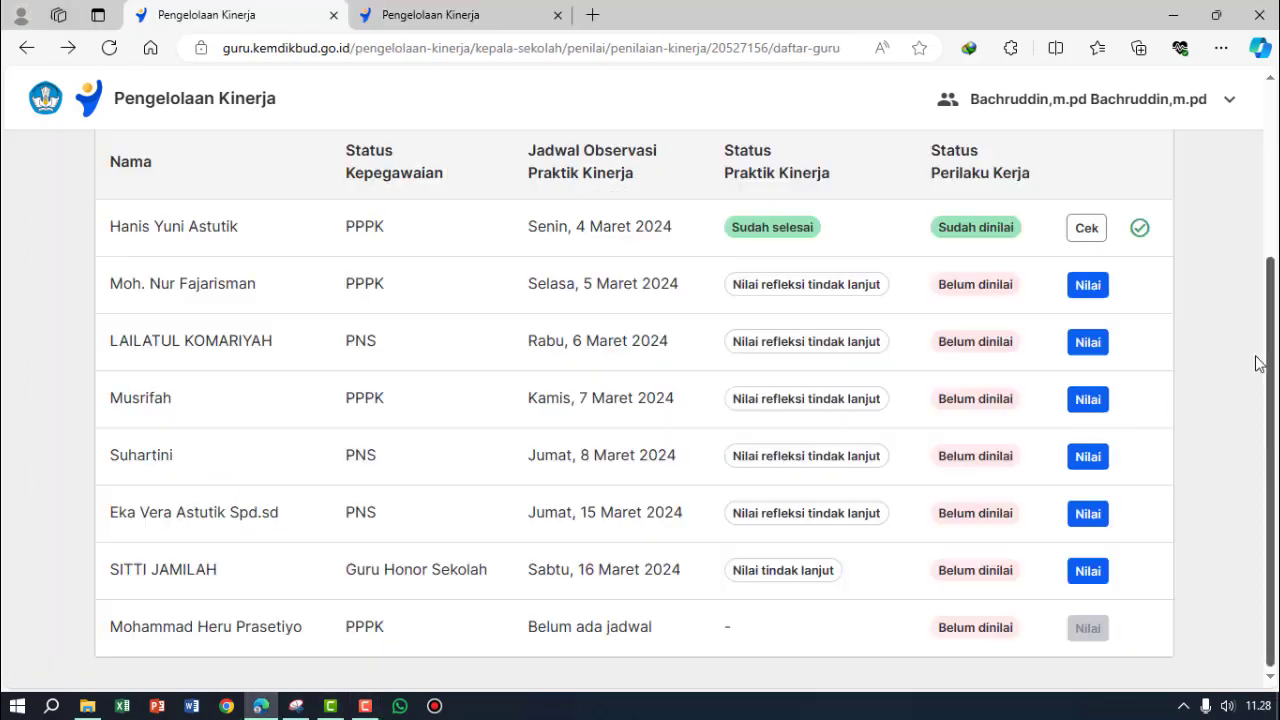
- Examine the teachers' Praktik Kinerja and Perilaku Kerja statuses in the Daftar Penilaian Kinerja, and leave the list
scroll(1258, 363, up, 1)
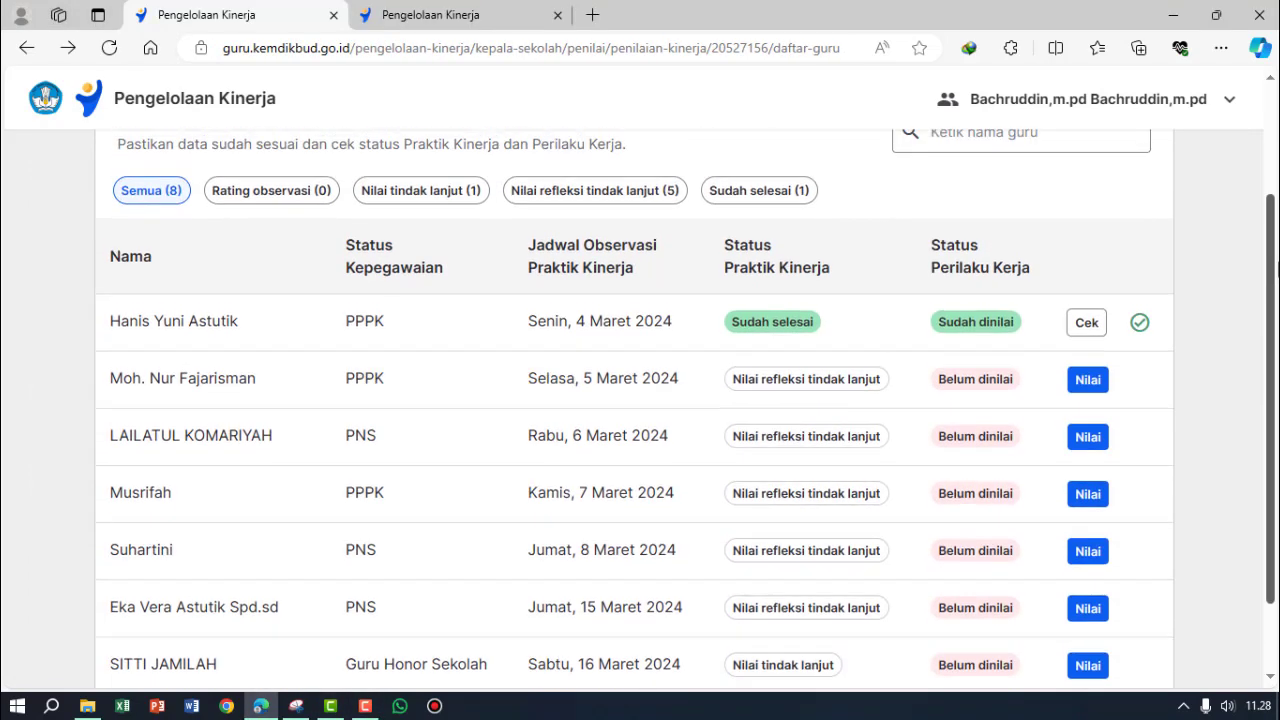
scroll(1265, 368, down, 1)
scroll(1268, 370, up, 1)
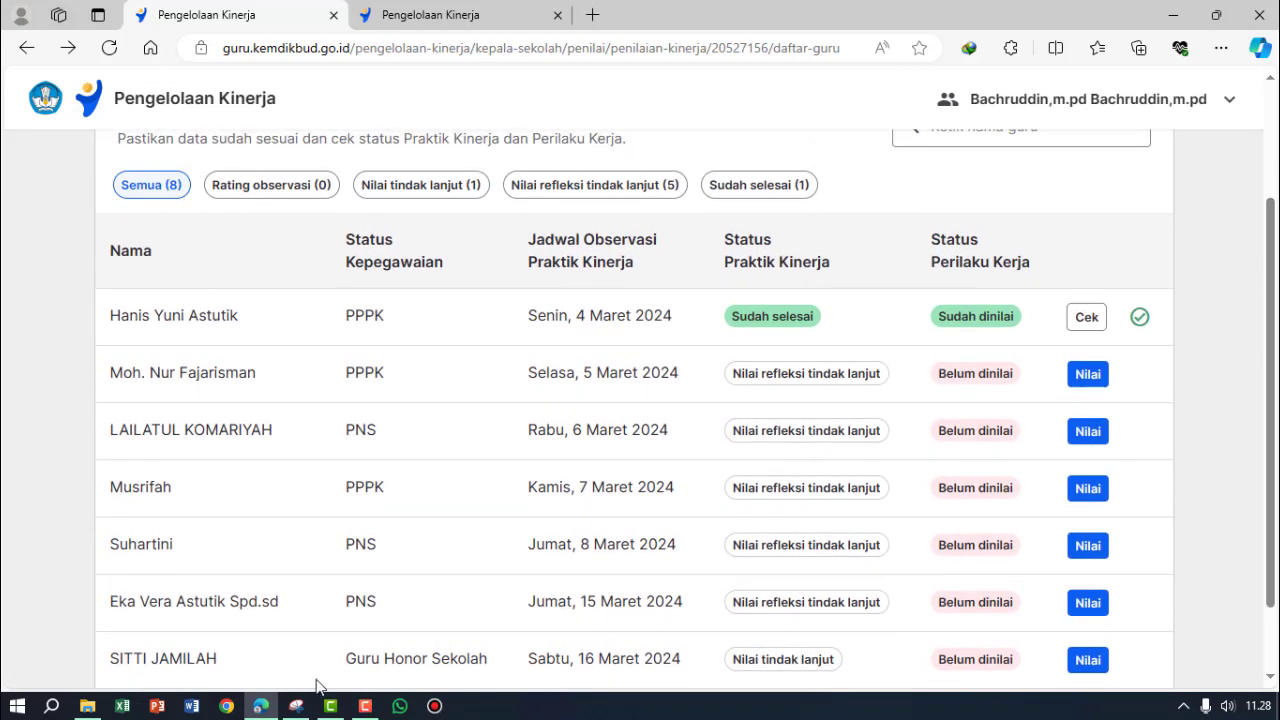
click(27, 48)
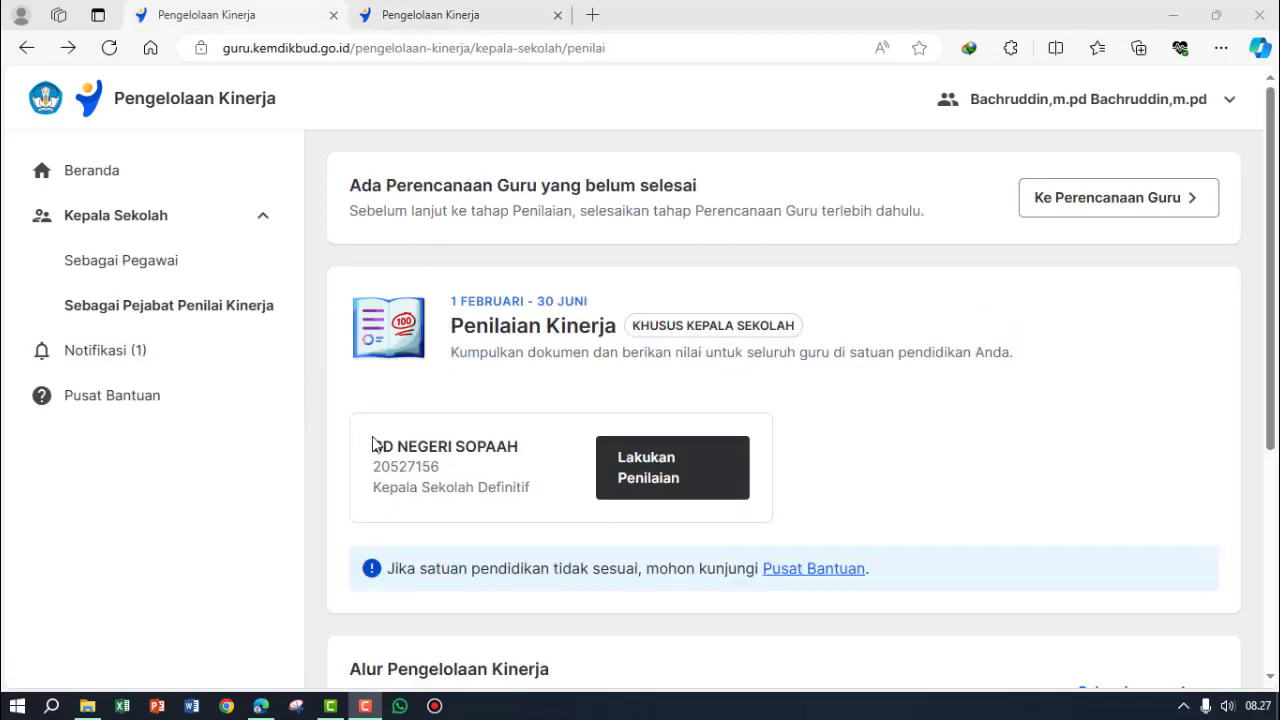
- Open the Pelaksanaan Praktik Kinerja page for the January–June 2024 period from the Sebagai Pegawai section
click(152, 268)
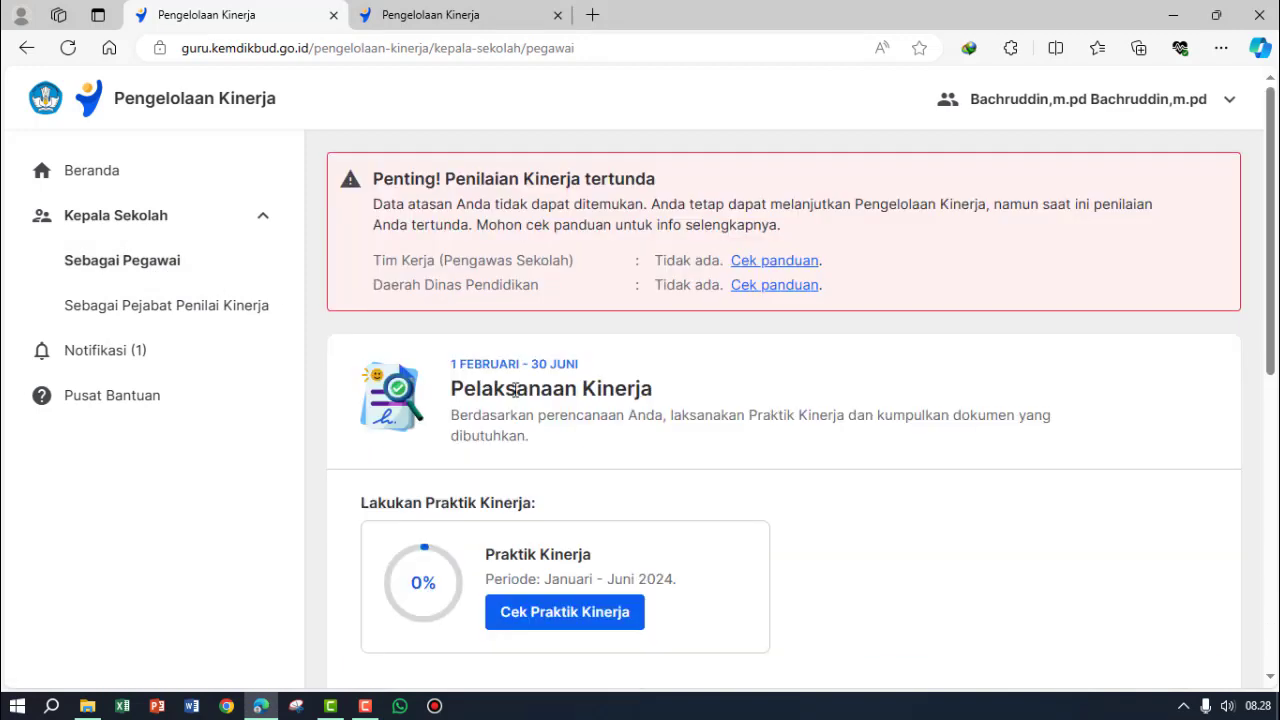
scroll(575, 453, down, 3)
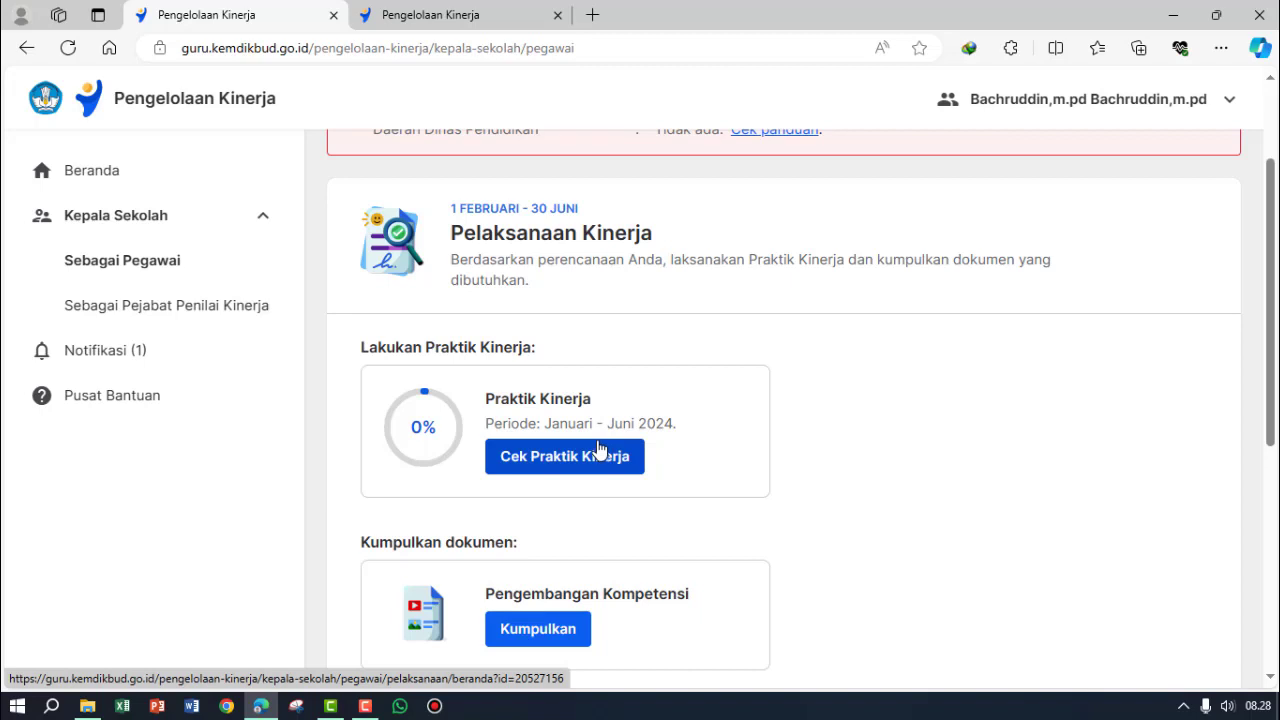
scroll(600, 450, down, 3)
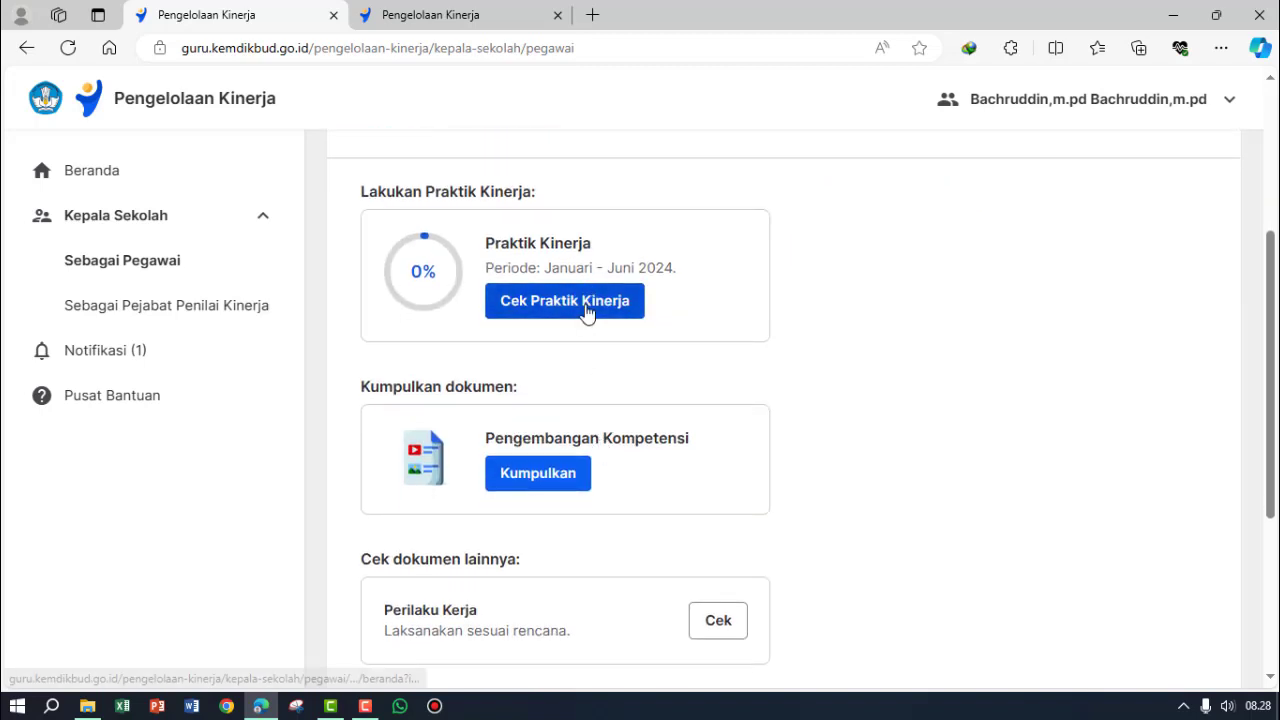
click(587, 314)
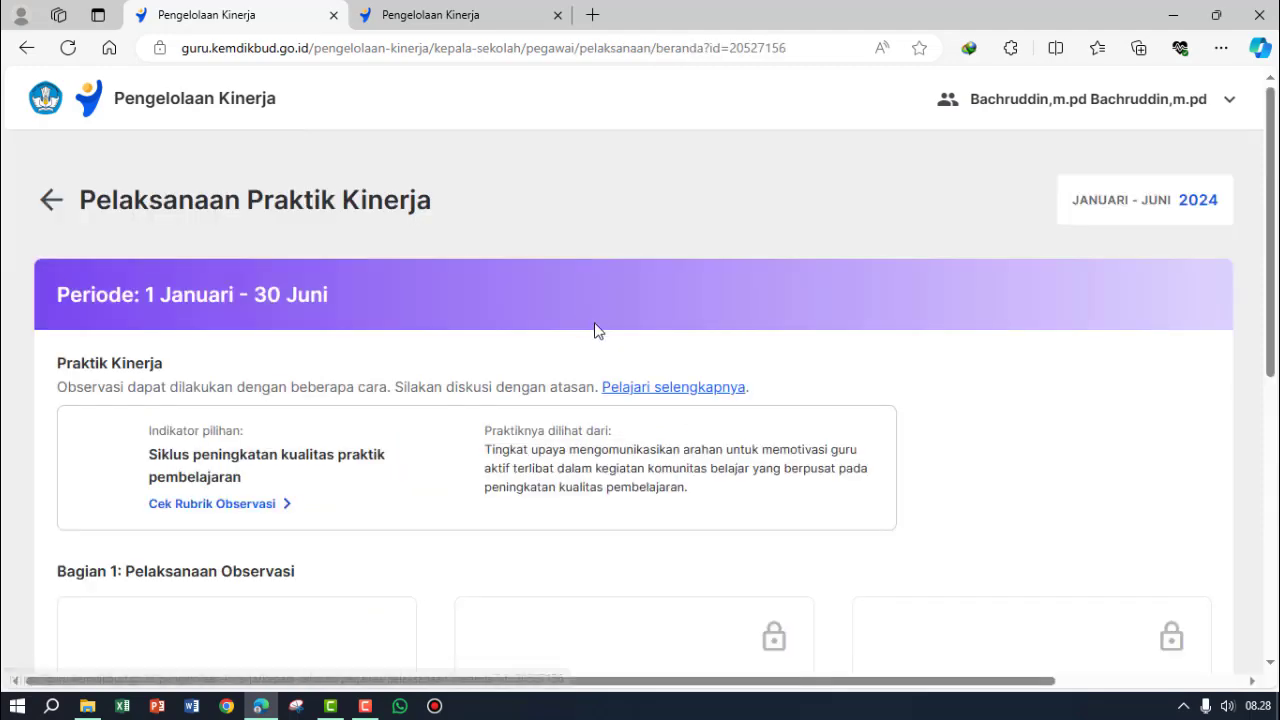
- Examine the observation and follow-up stages in Bagian 1 and Bagian 2 of Pelaksanaan Praktik Kinerja, and dismiss the device notification
scroll(600, 345, down, 5)
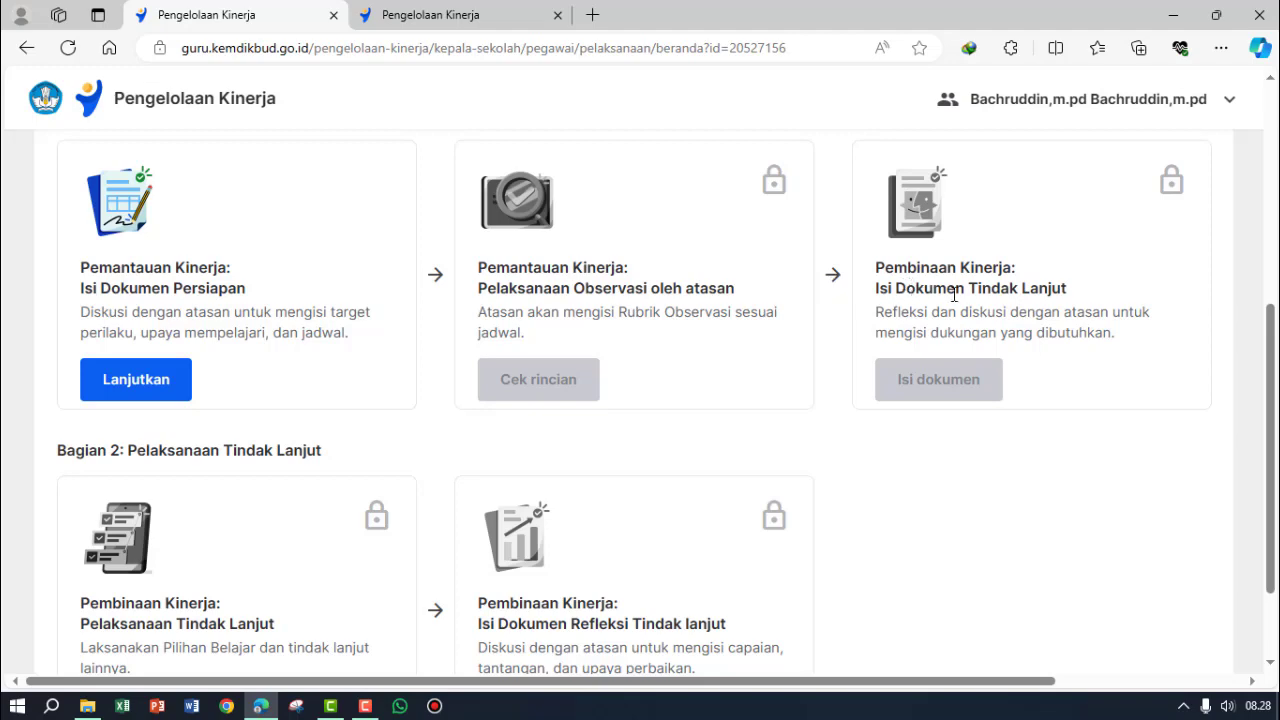
scroll(938, 379, down, 2)
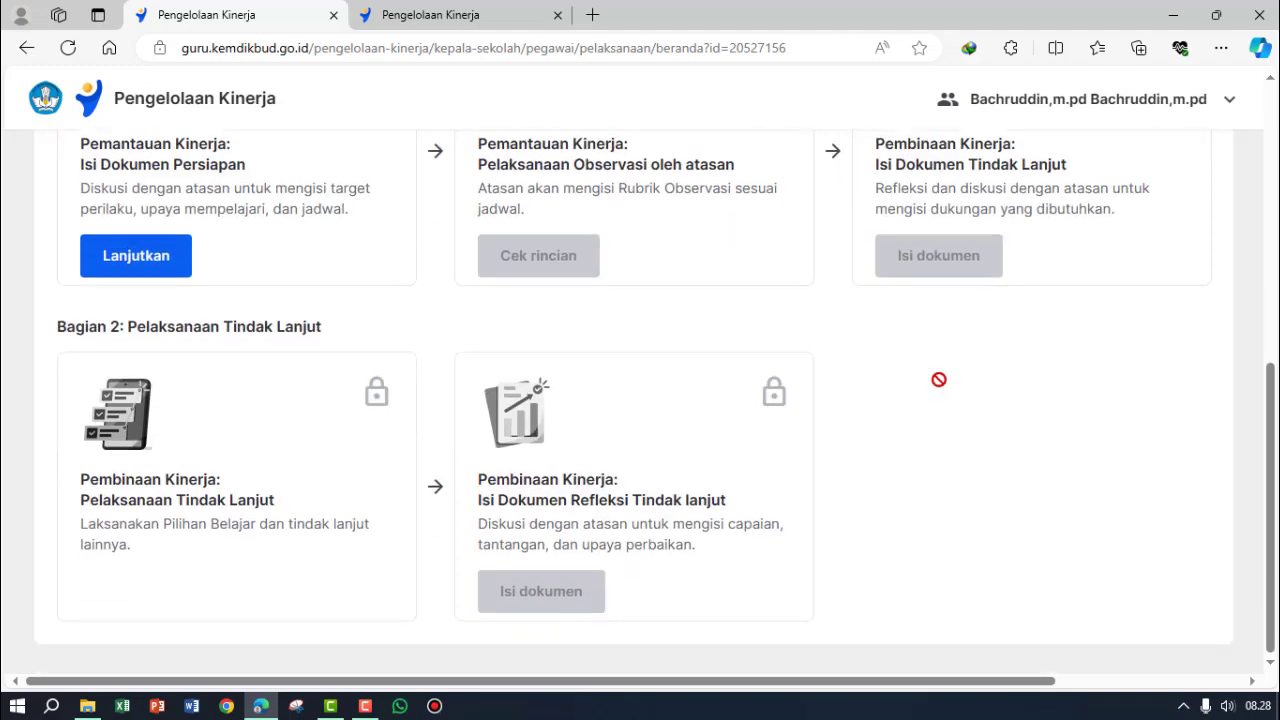
scroll(938, 379, up, 2)
scroll(909, 374, down, 2)
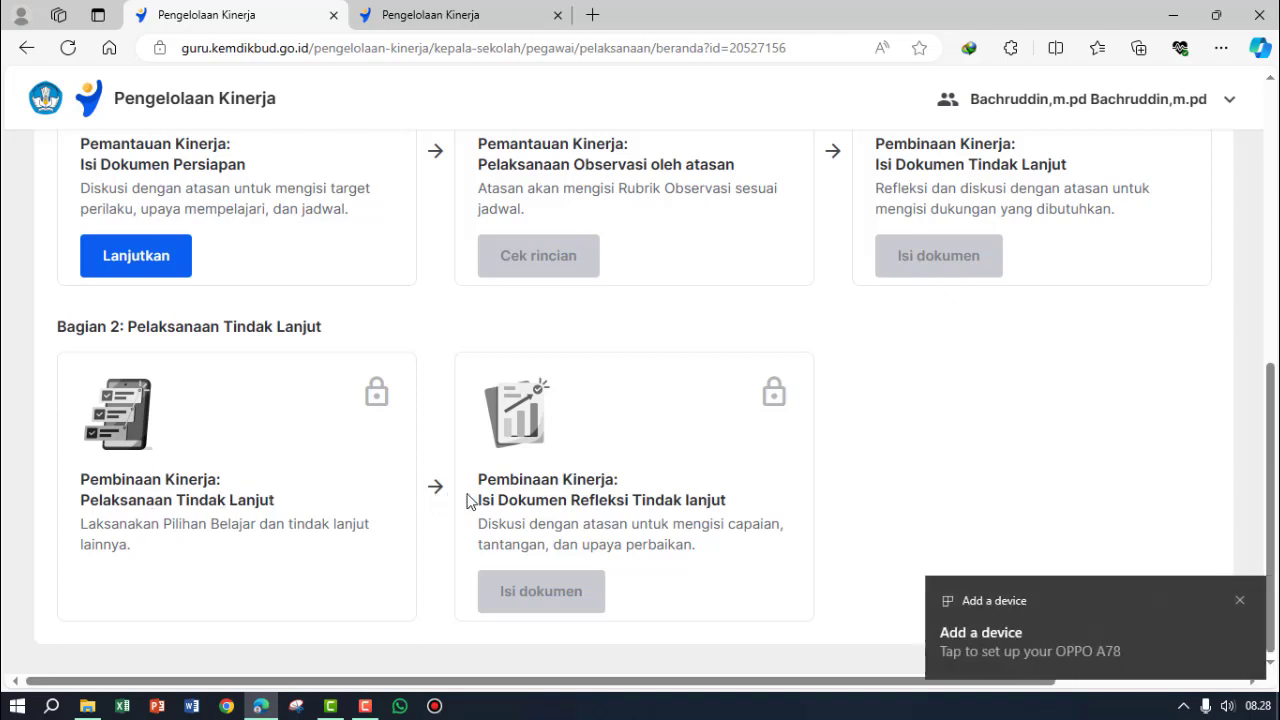
scroll(494, 496, up, 2)
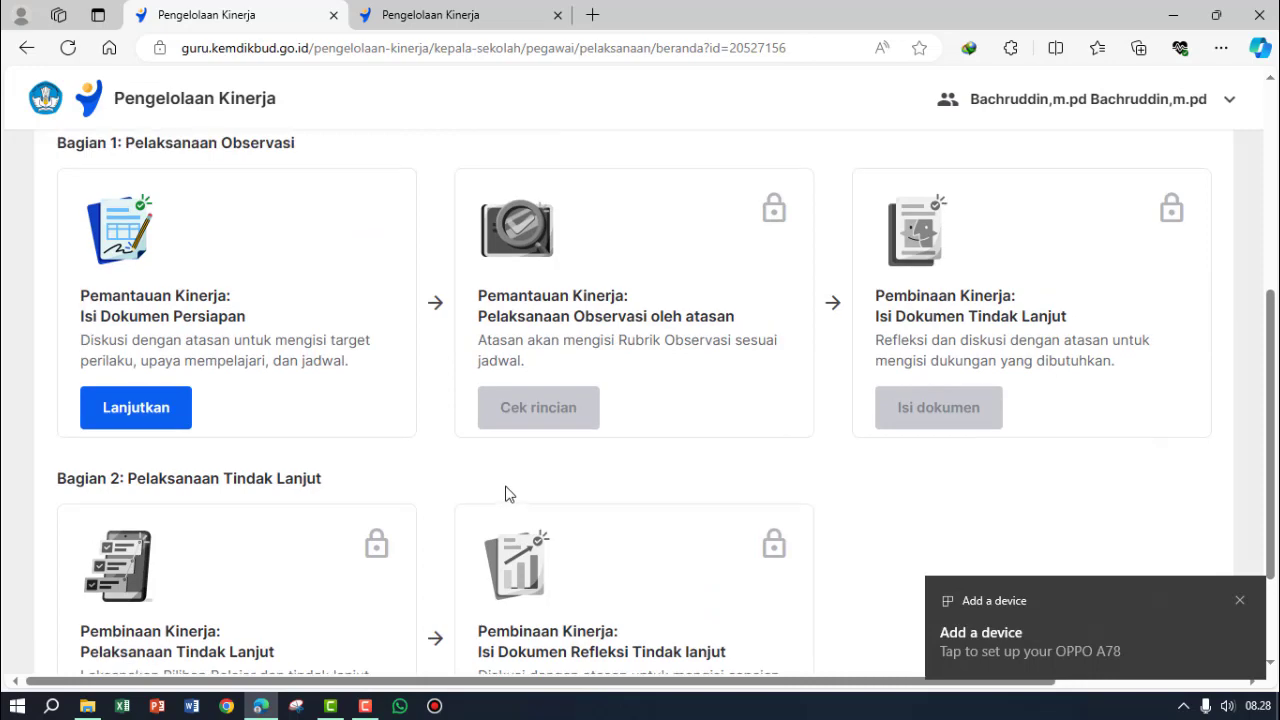
scroll(507, 493, up, 2)
scroll(506, 491, down, 4)
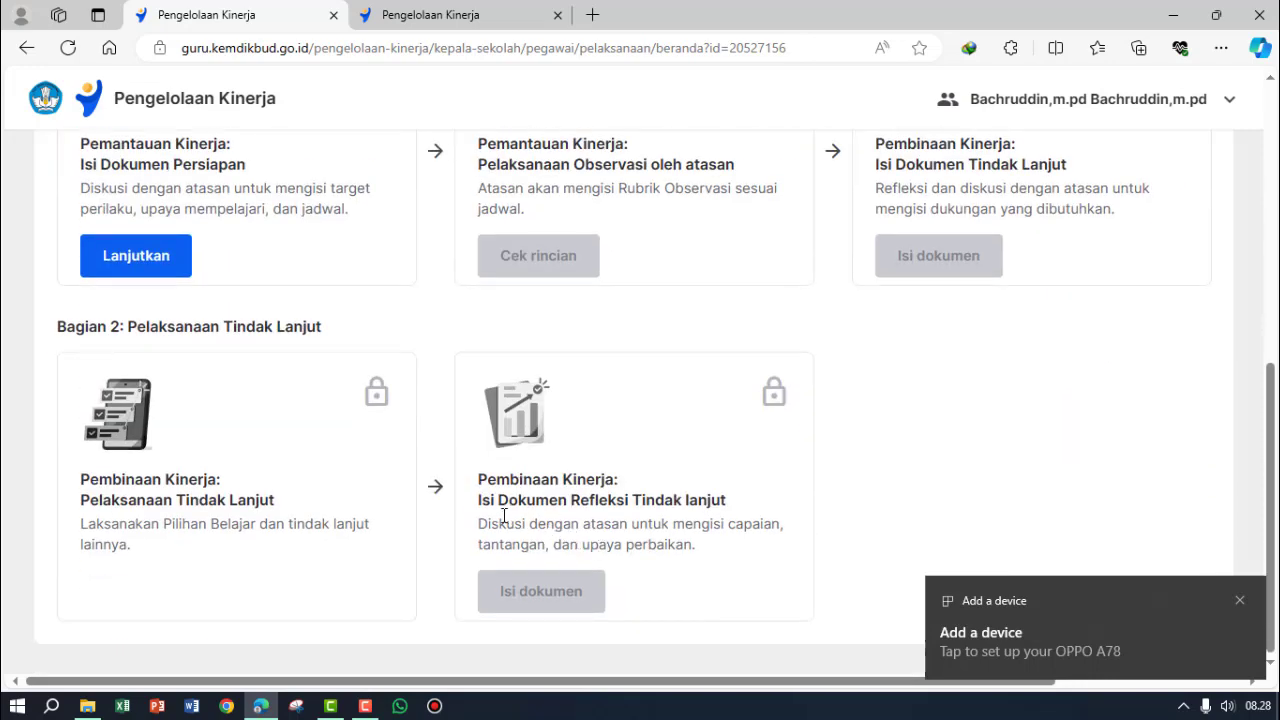
click(1239, 600)
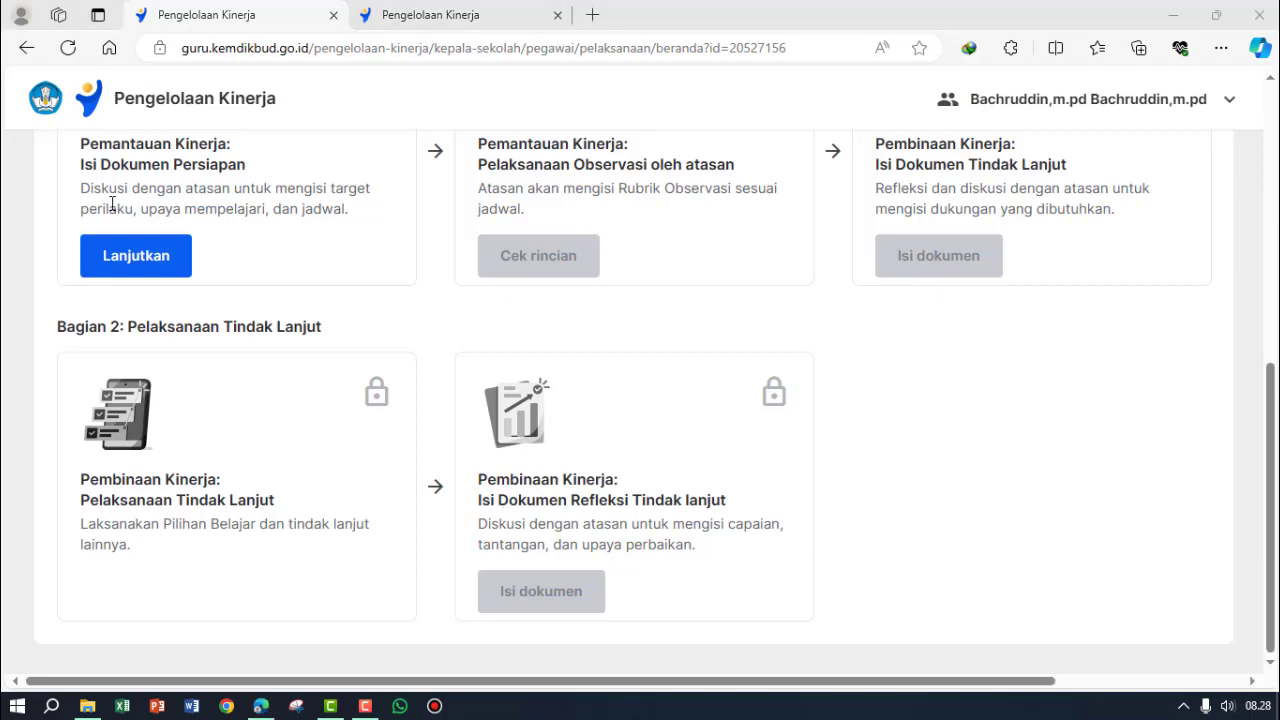
- Switch to the Pejabat Penilai Kinerja role and open the performance assessment for SD NEGERI SOPAAH
click(26, 47)
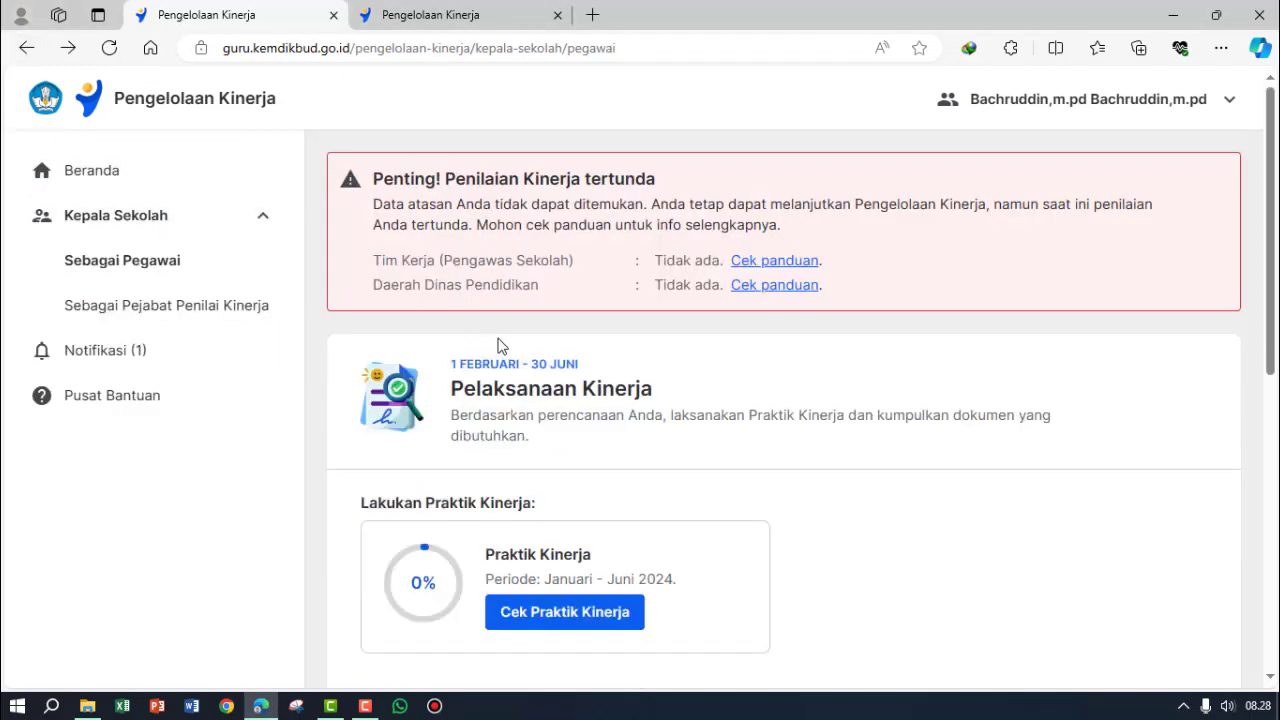
scroll(500, 344, down, 2)
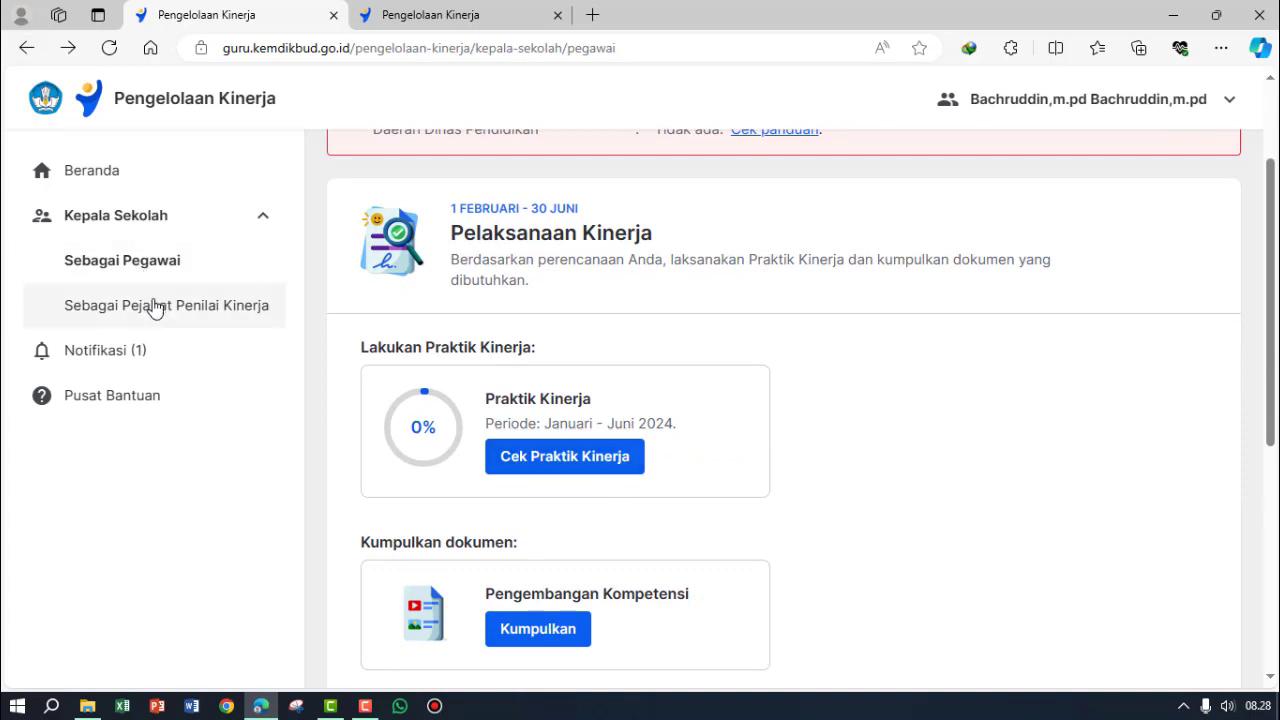
click(213, 317)
scroll(405, 374, down, 2)
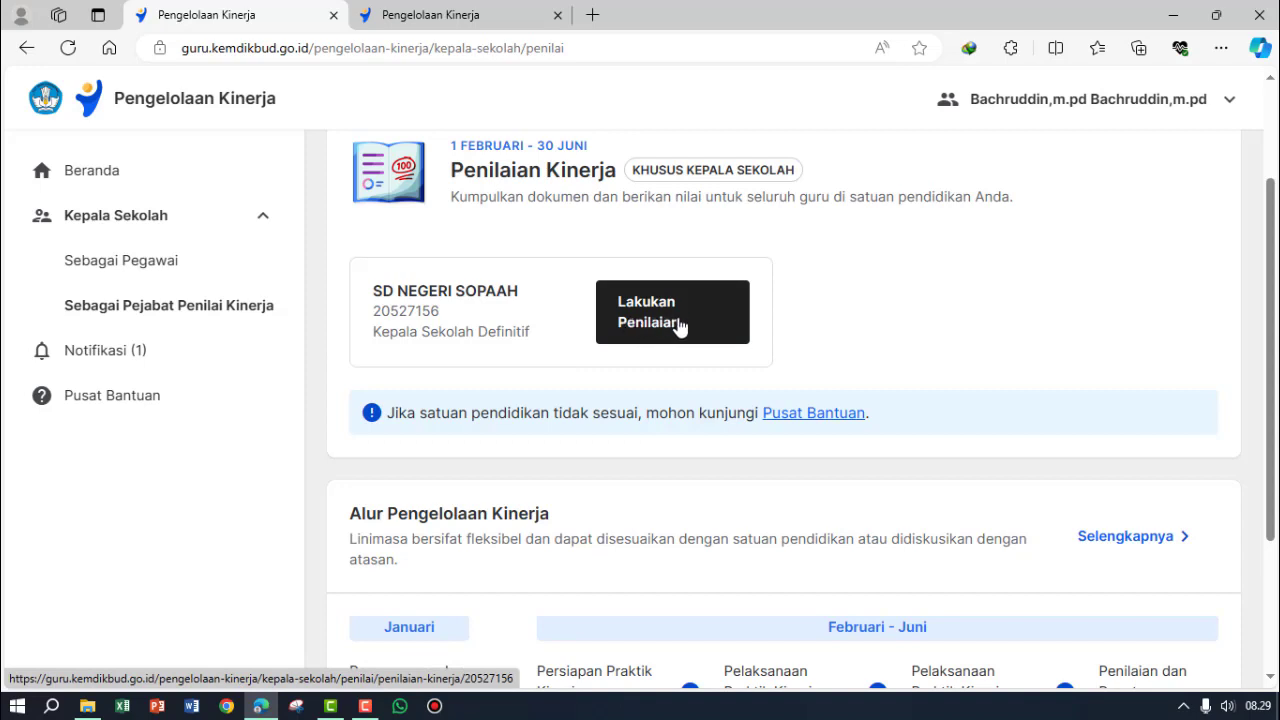
scroll(683, 330, down, 2)
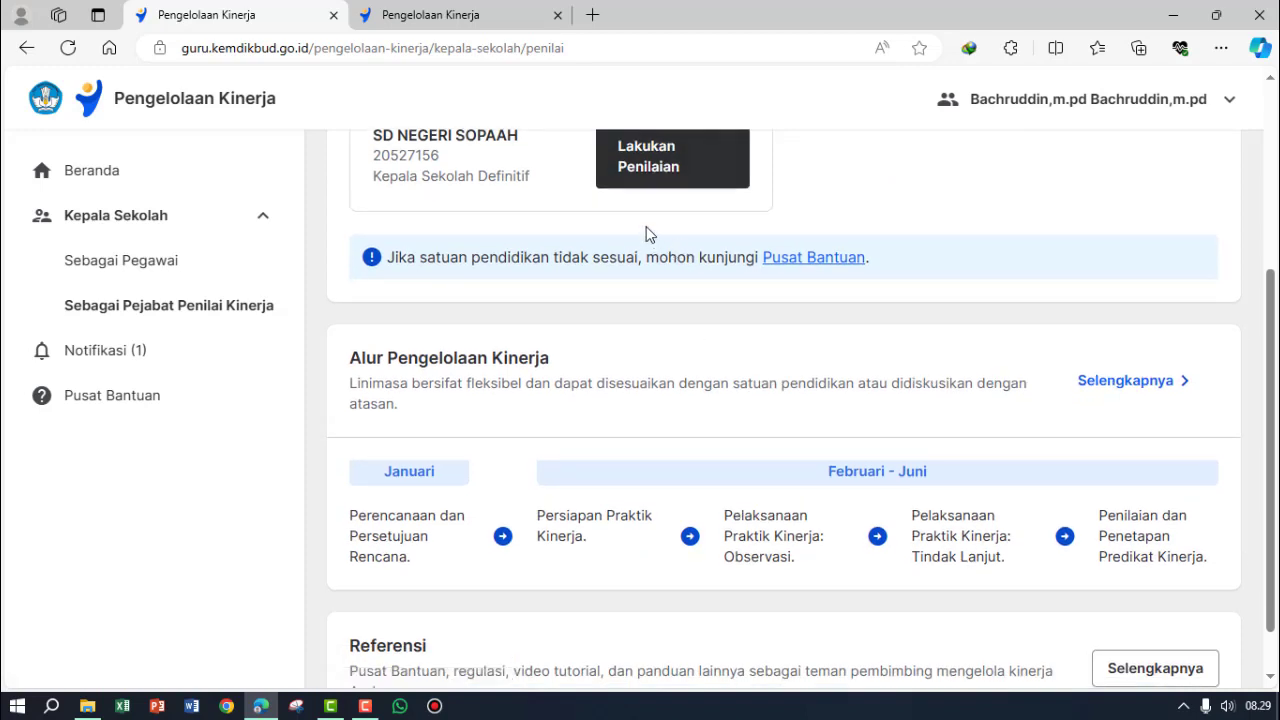
scroll(654, 197, up, 2)
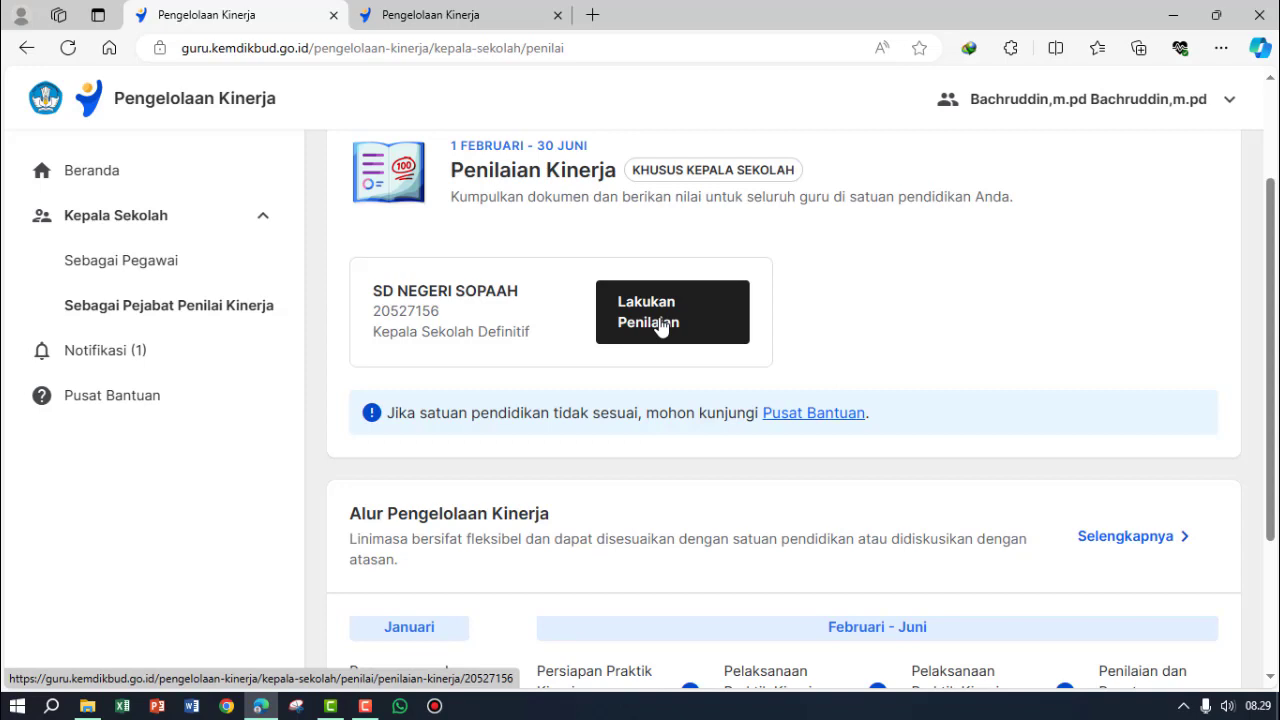
click(659, 323)
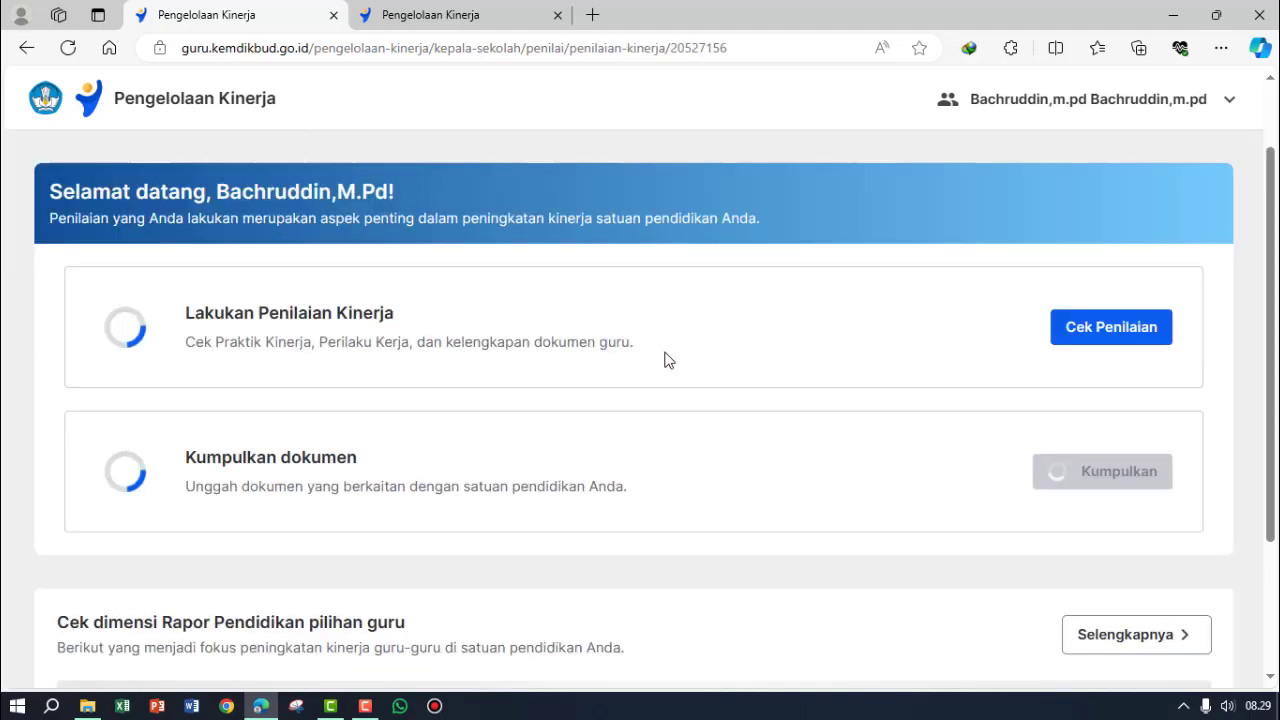
- Return to the Pejabat Penilai Kinerja page and reopen the school's Penilaian Kinerja overview
scroll(668, 360, down, 1)
scroll(554, 347, up, 2)
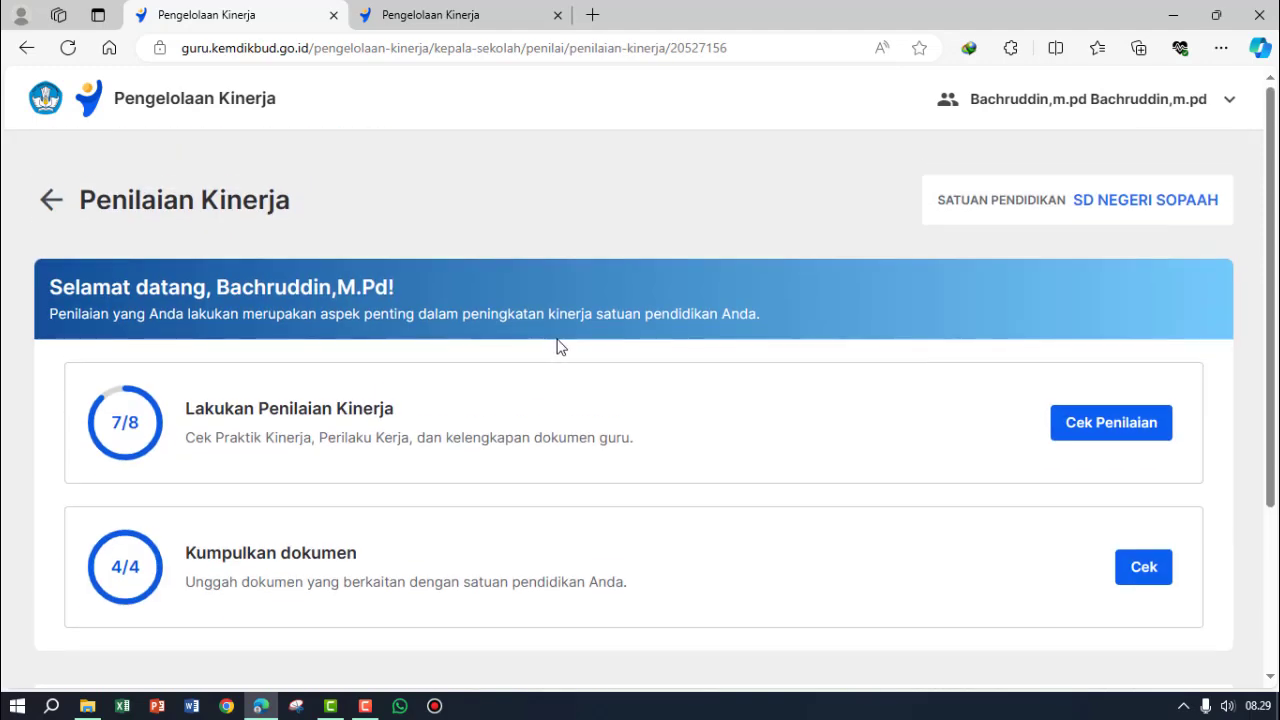
click(58, 207)
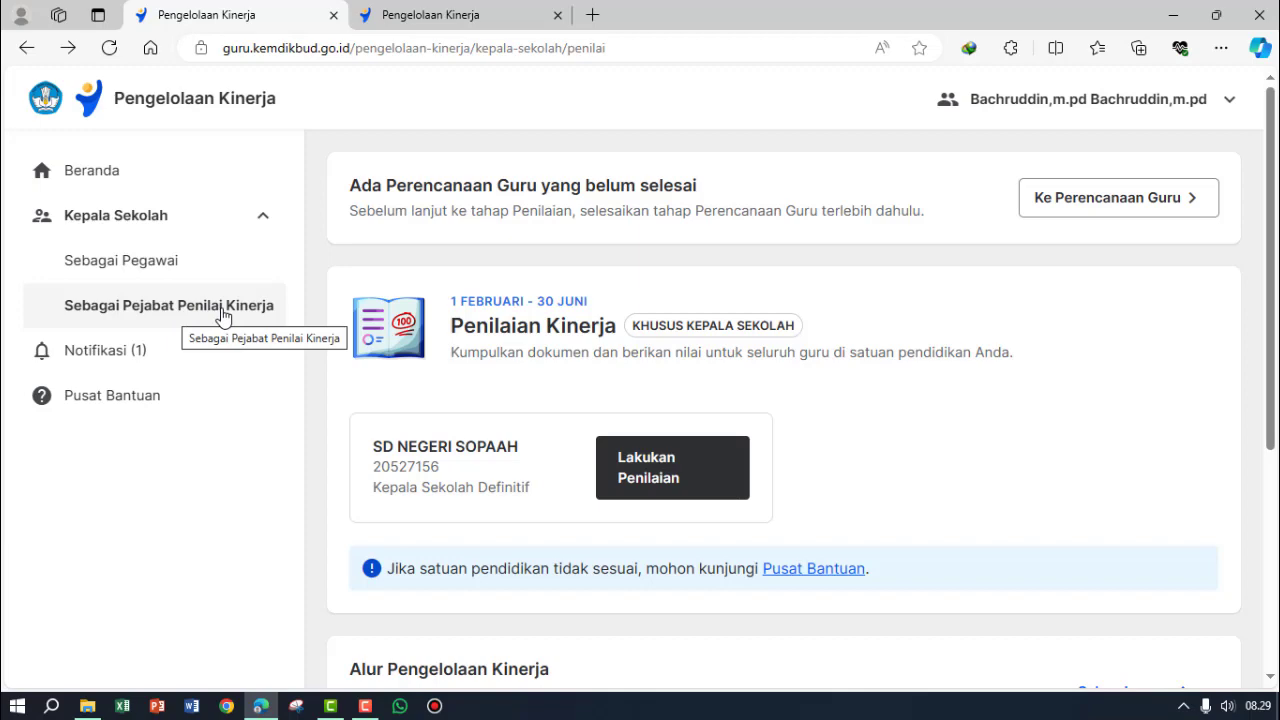
click(688, 462)
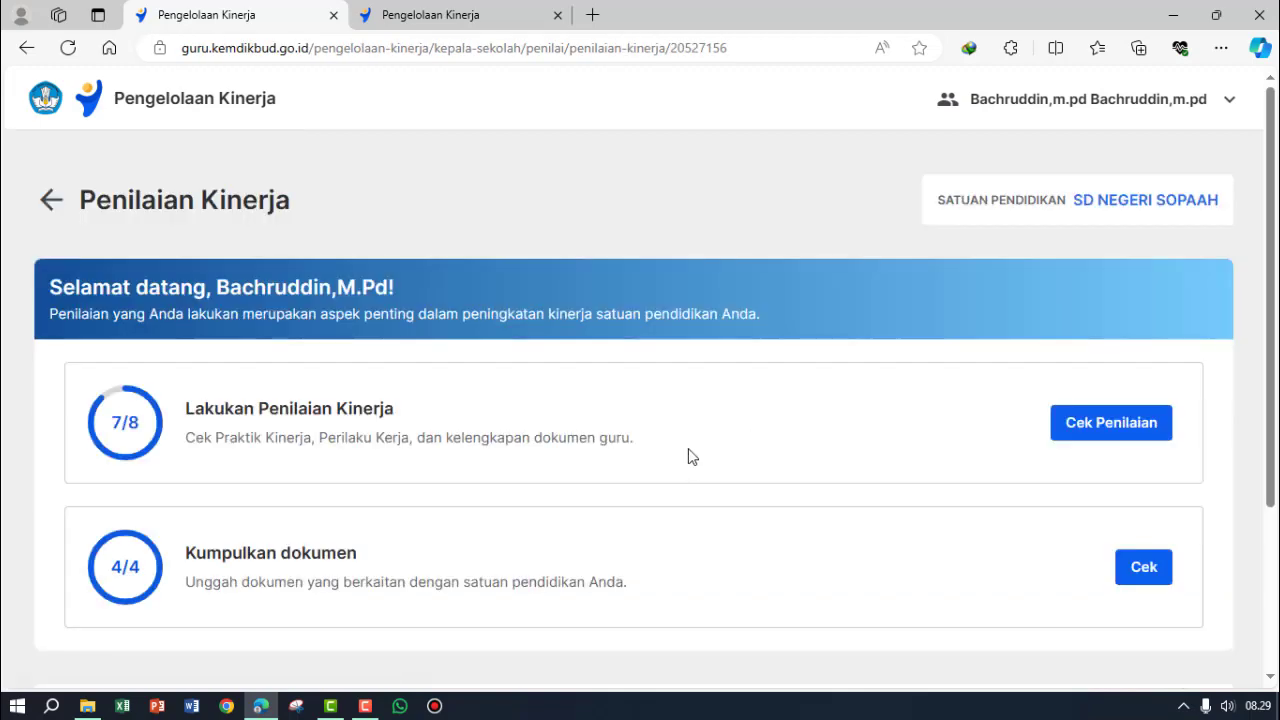
- Look over the Penilaian Kinerja overview and open the teacher list for Lakukan Penilaian Kinerja
scroll(688, 446, down, 2)
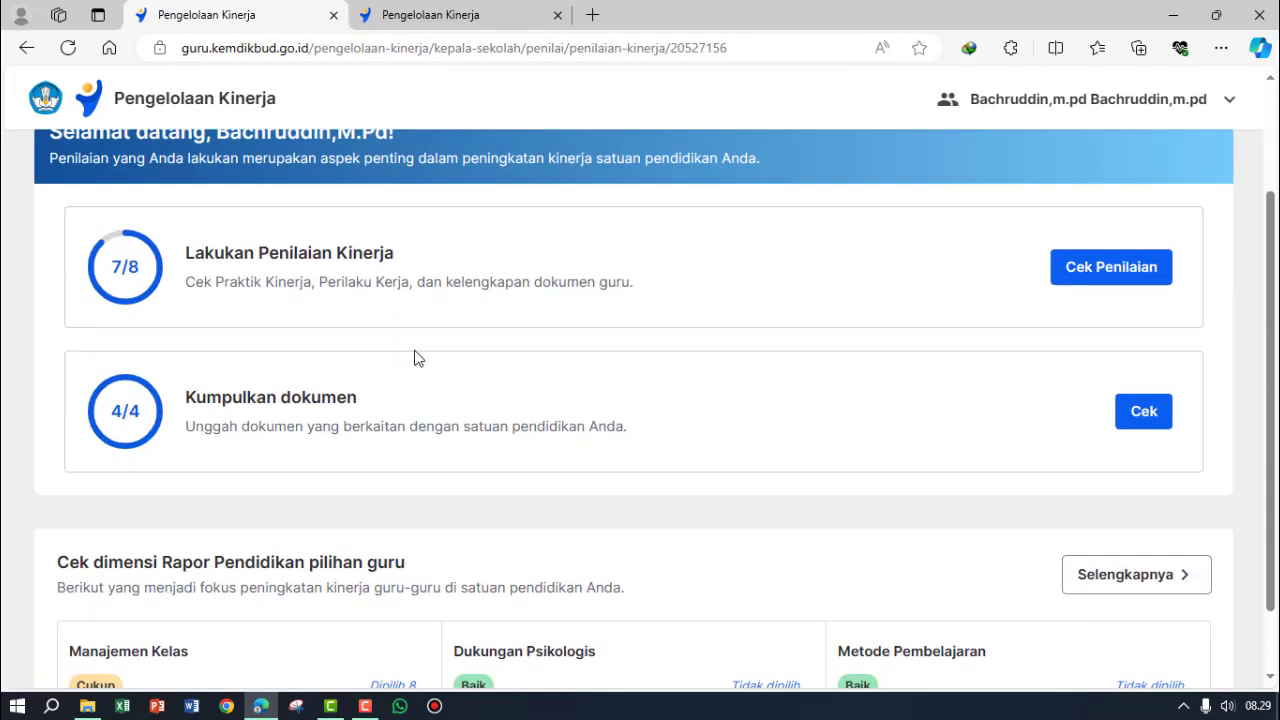
scroll(416, 356, up, 2)
scroll(443, 380, down, 2)
scroll(748, 362, down, 1)
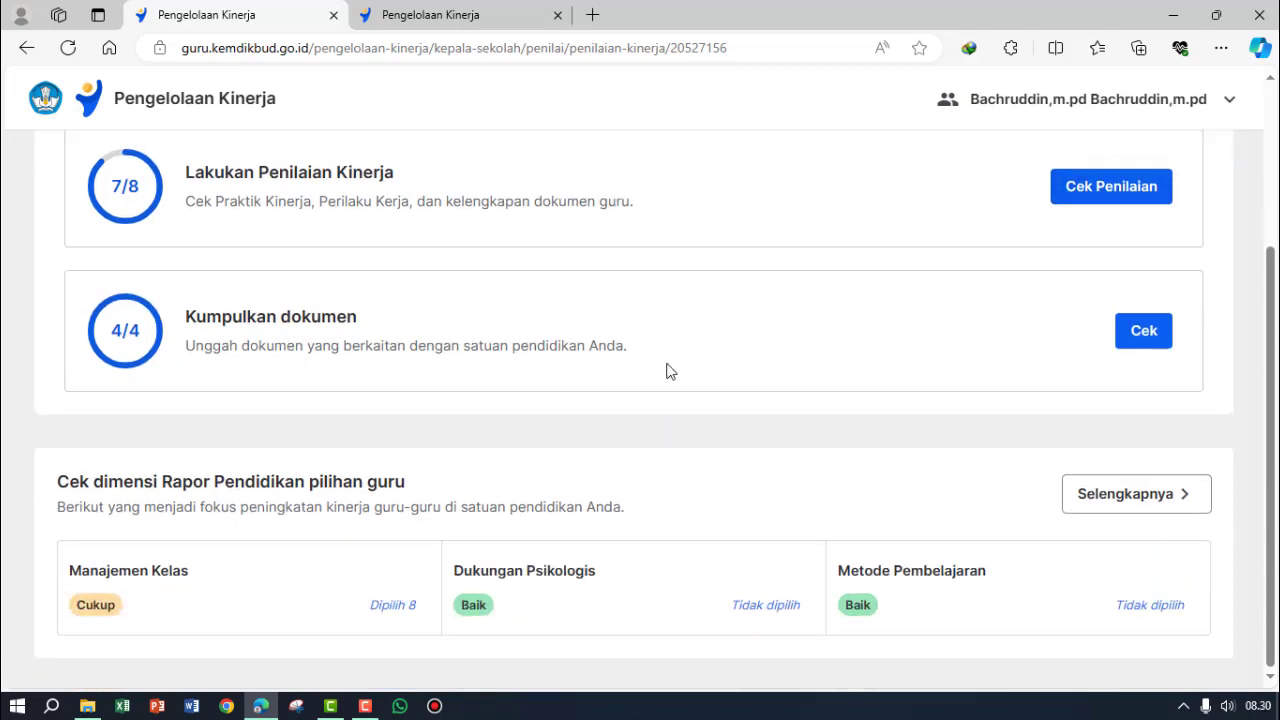
scroll(752, 366, up, 2)
scroll(752, 366, up, 1)
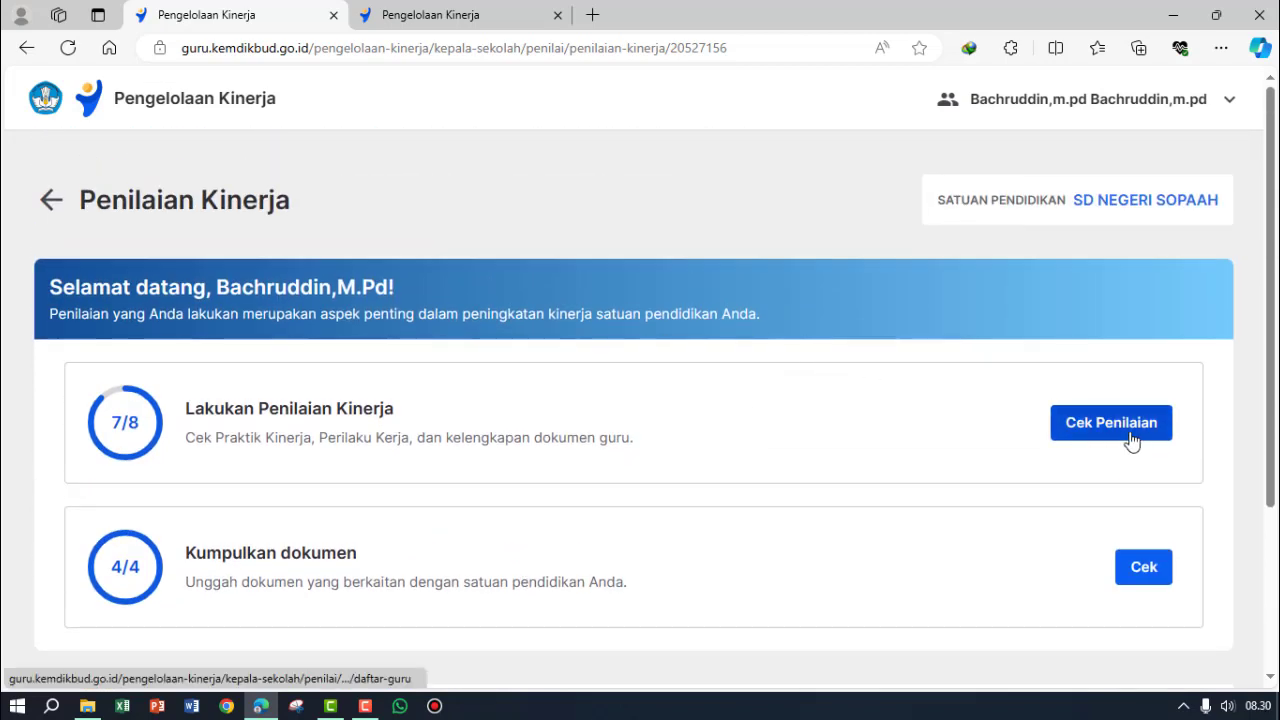
click(1108, 434)
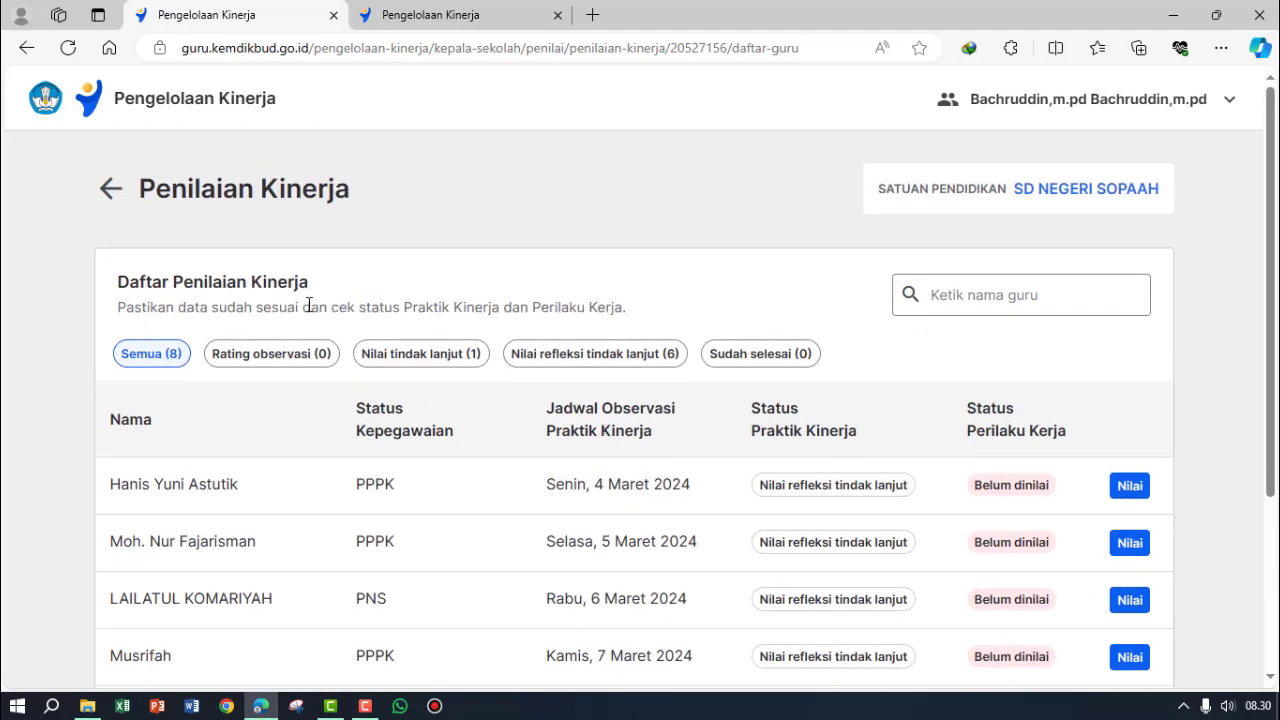
- Look through the Daftar Penilaian Kinerja and open the assessment of the PPPK teacher observed on Senin, 4 Maret 2024
scroll(309, 300, down, 2)
scroll(312, 303, down, 1)
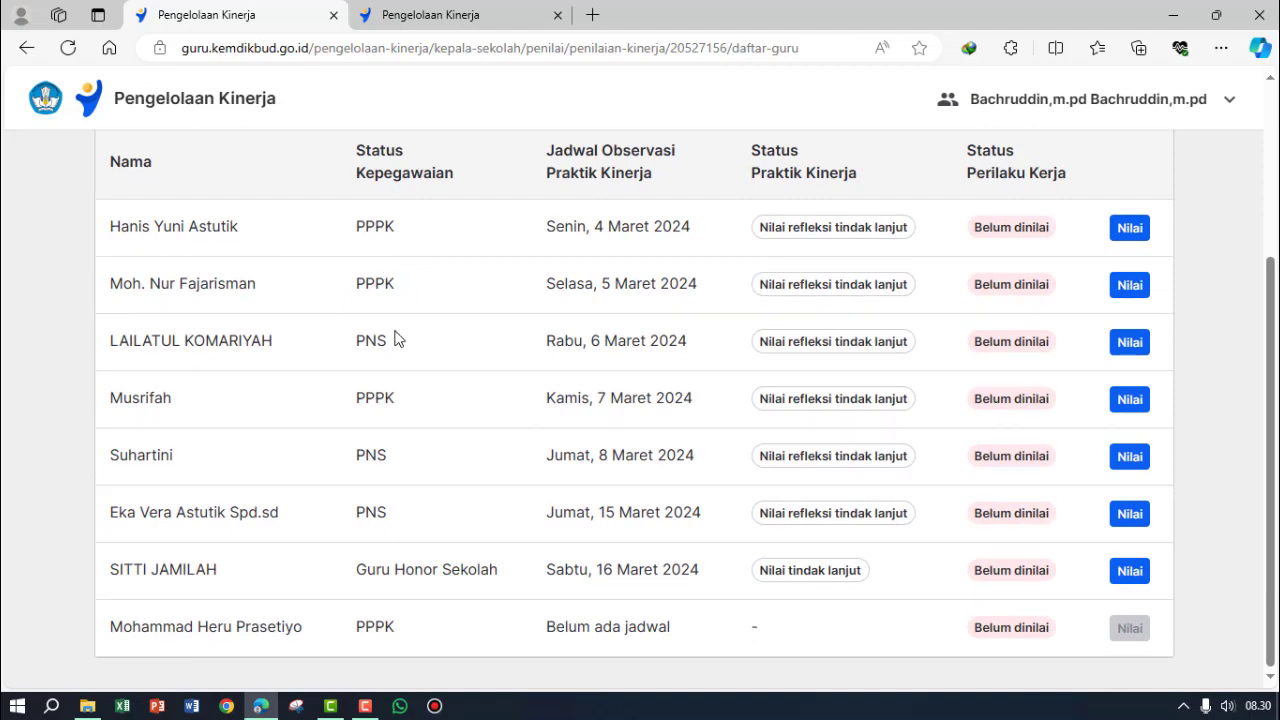
scroll(421, 352, up, 2)
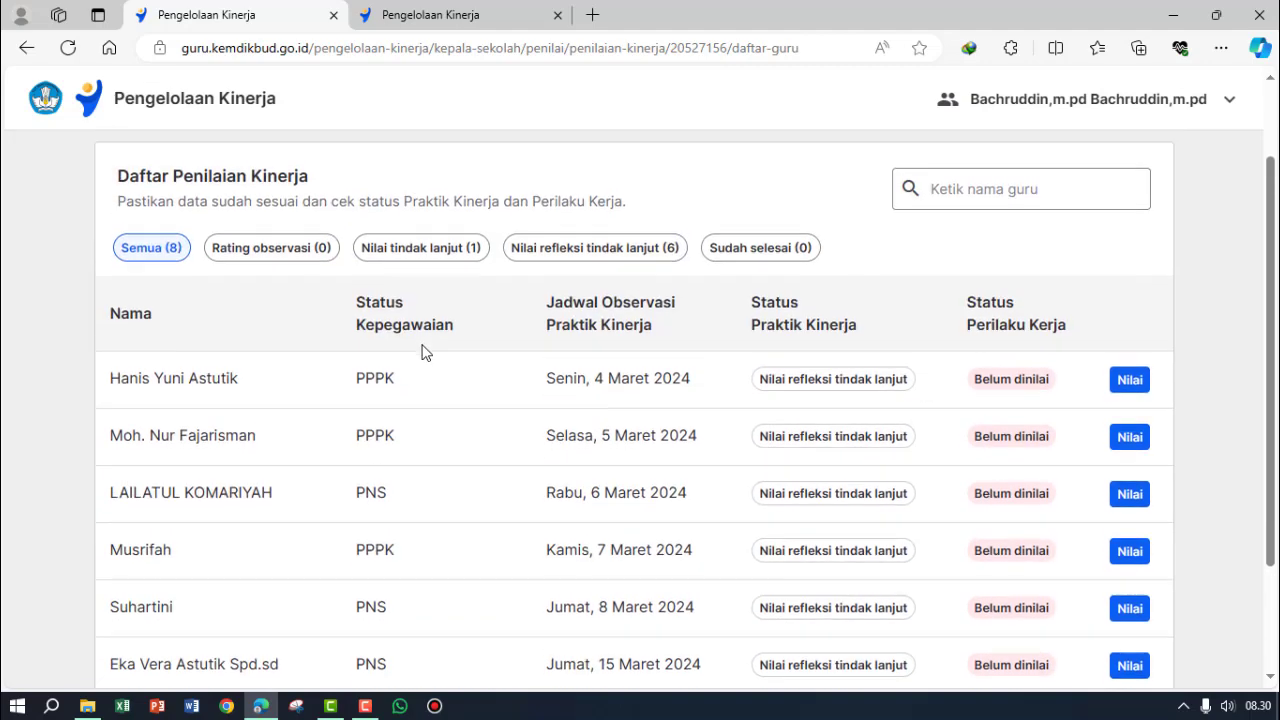
scroll(424, 352, down, 2)
scroll(424, 352, up, 2)
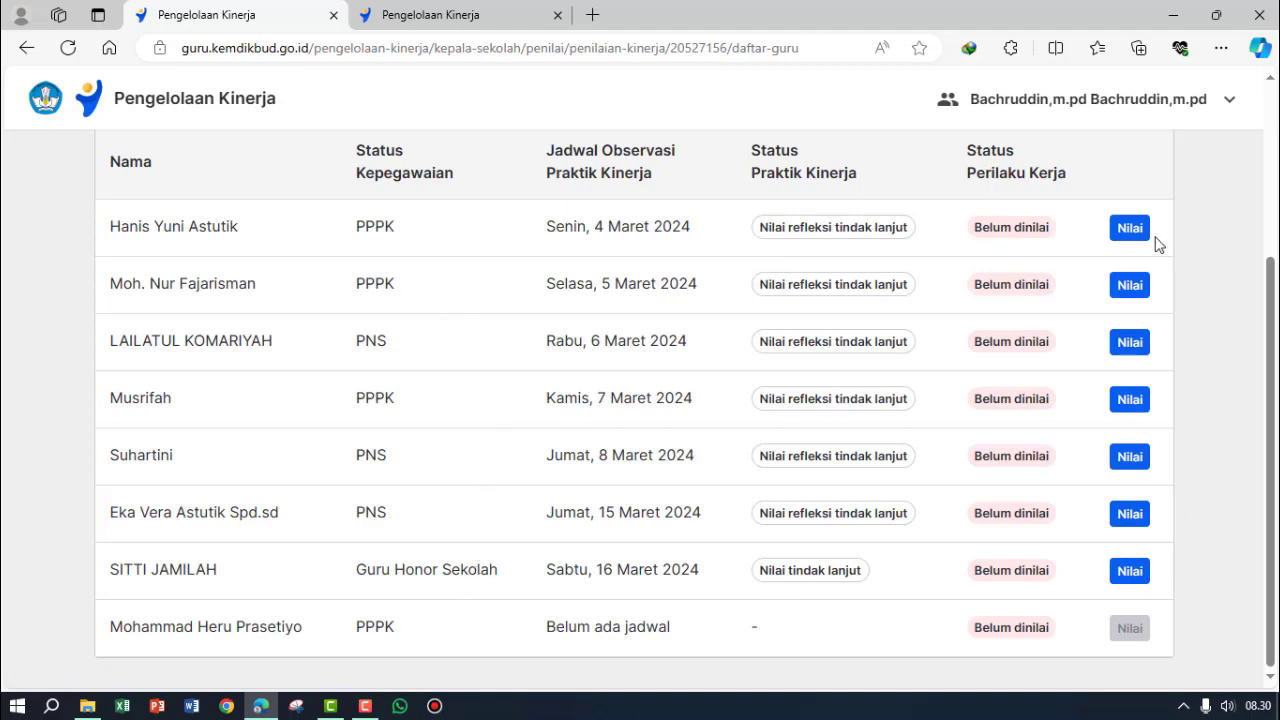
scroll(931, 286, up, 2)
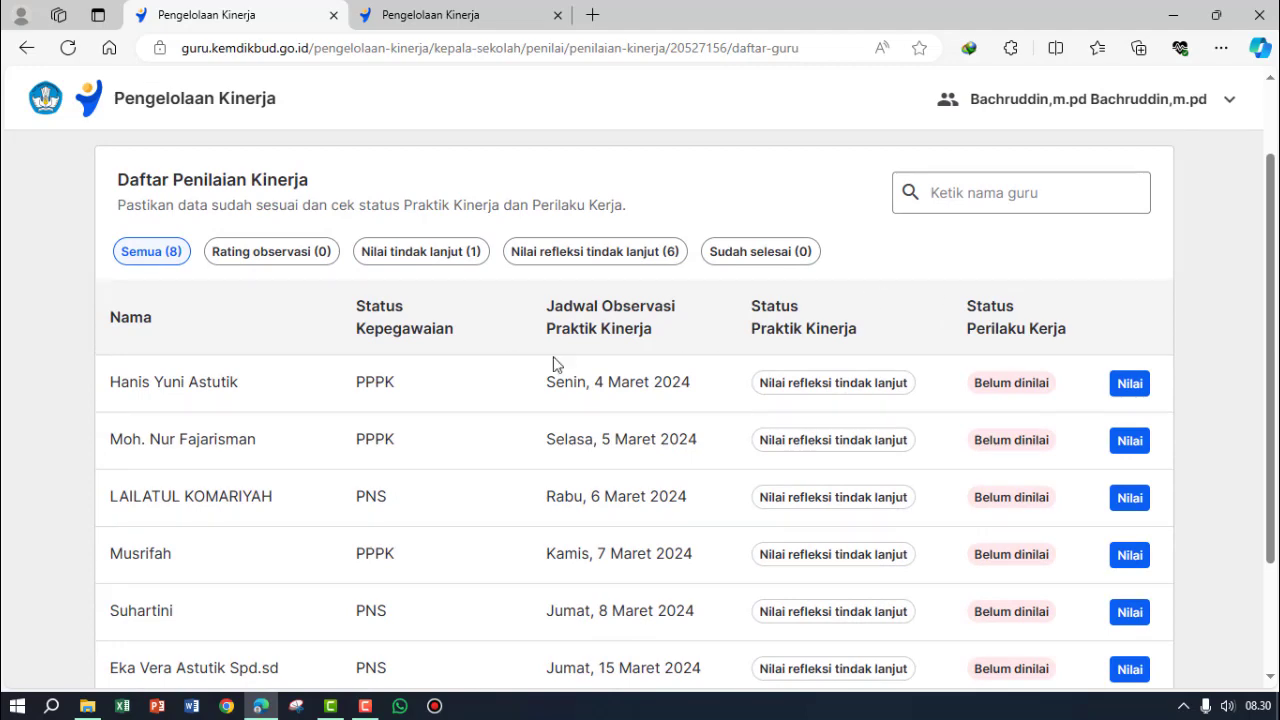
scroll(1114, 371, down, 3)
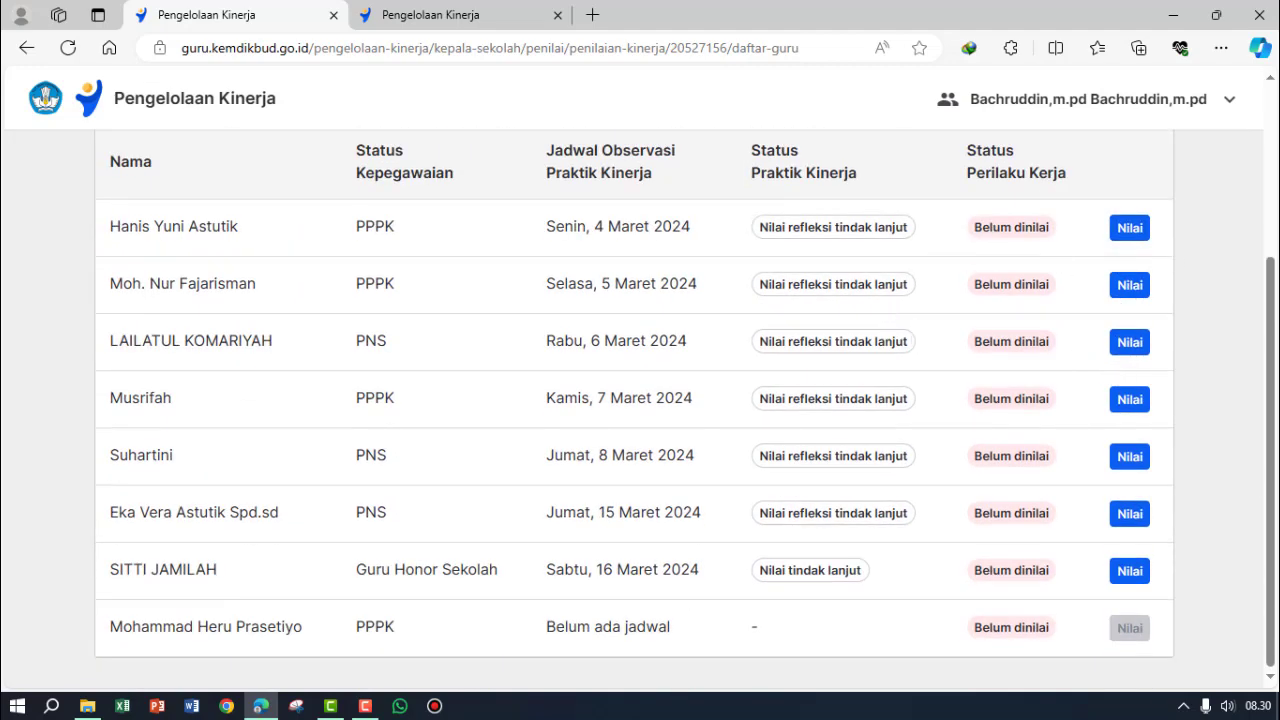
click(1131, 229)
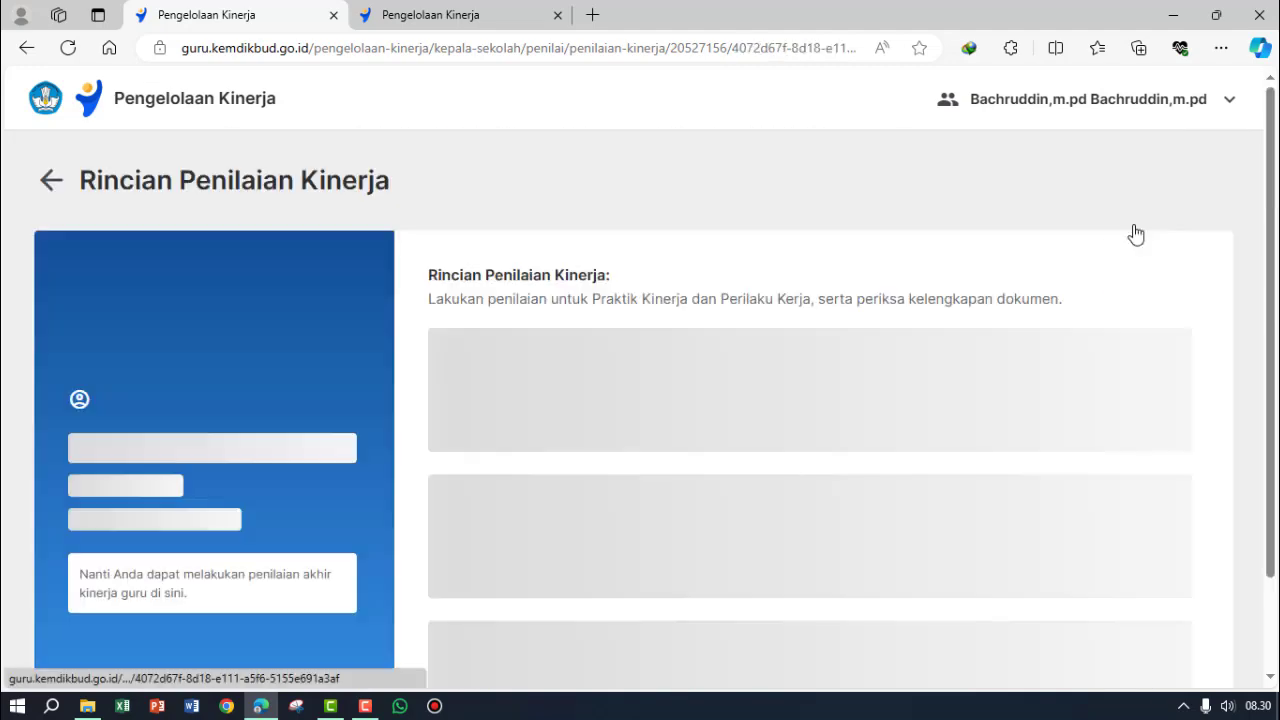
- Return to the Daftar Penilaian Kinerja and reopen the first teacher's assessment details
scroll(795, 289, down, 2)
scroll(797, 289, up, 2)
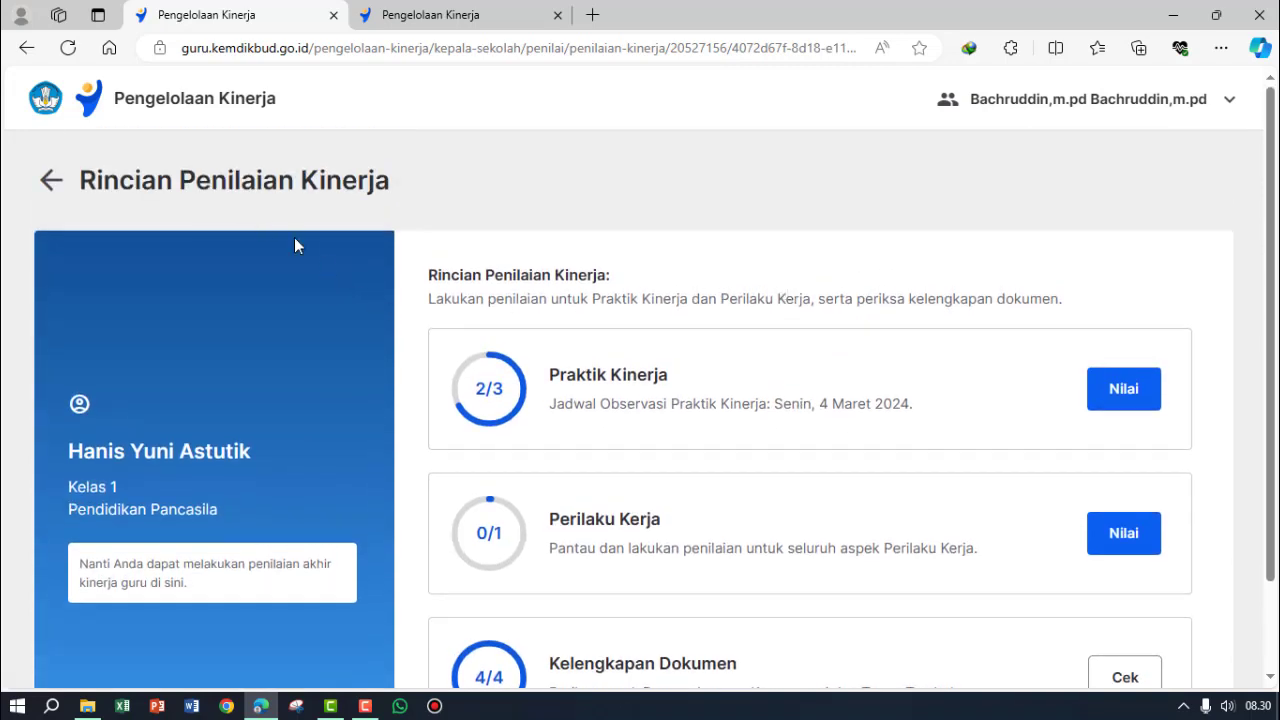
click(56, 190)
scroll(1168, 438, down, 2)
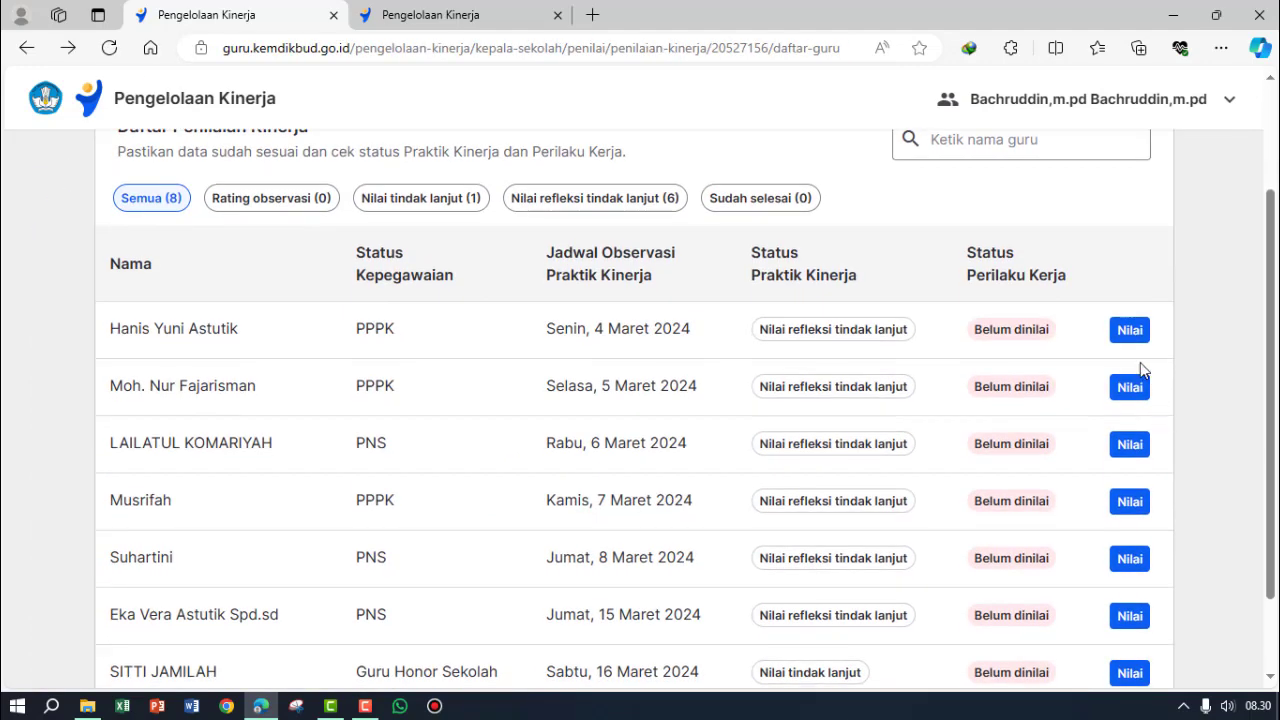
click(1130, 331)
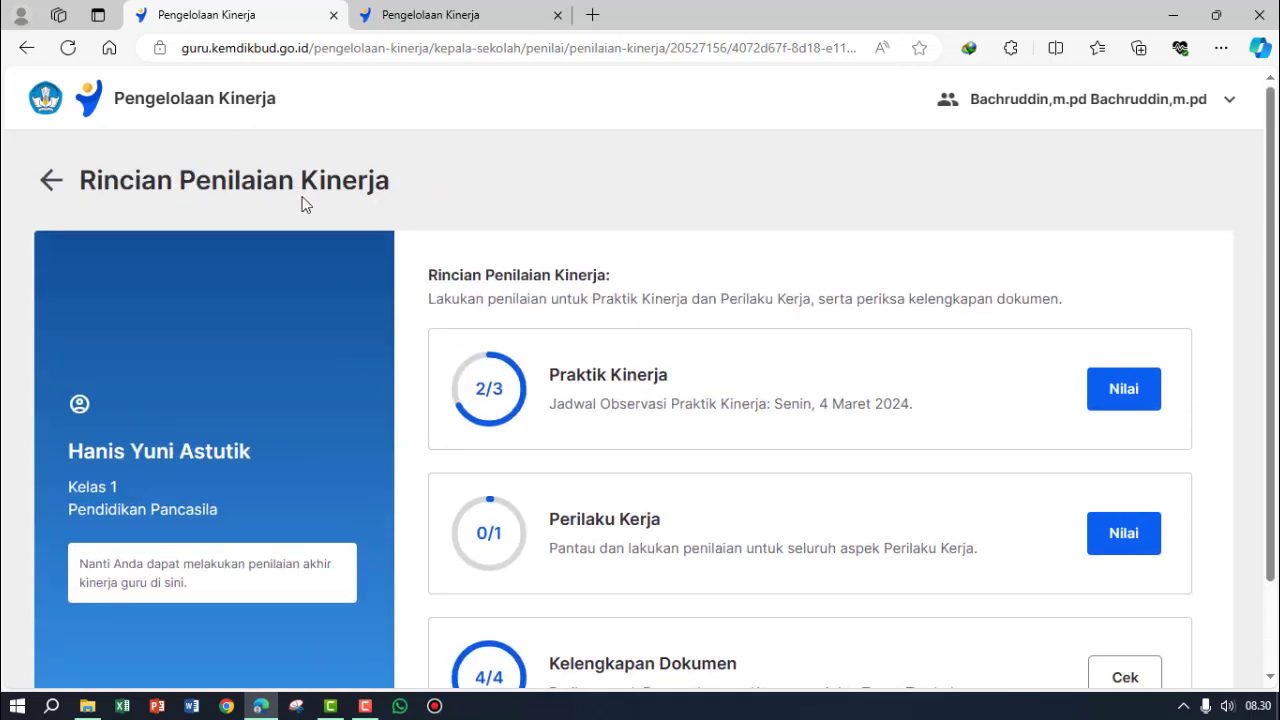
- Open the Praktik Kinerja assessment from the teacher's Rincian Penilaian Kinerja
scroll(540, 230, down, 2)
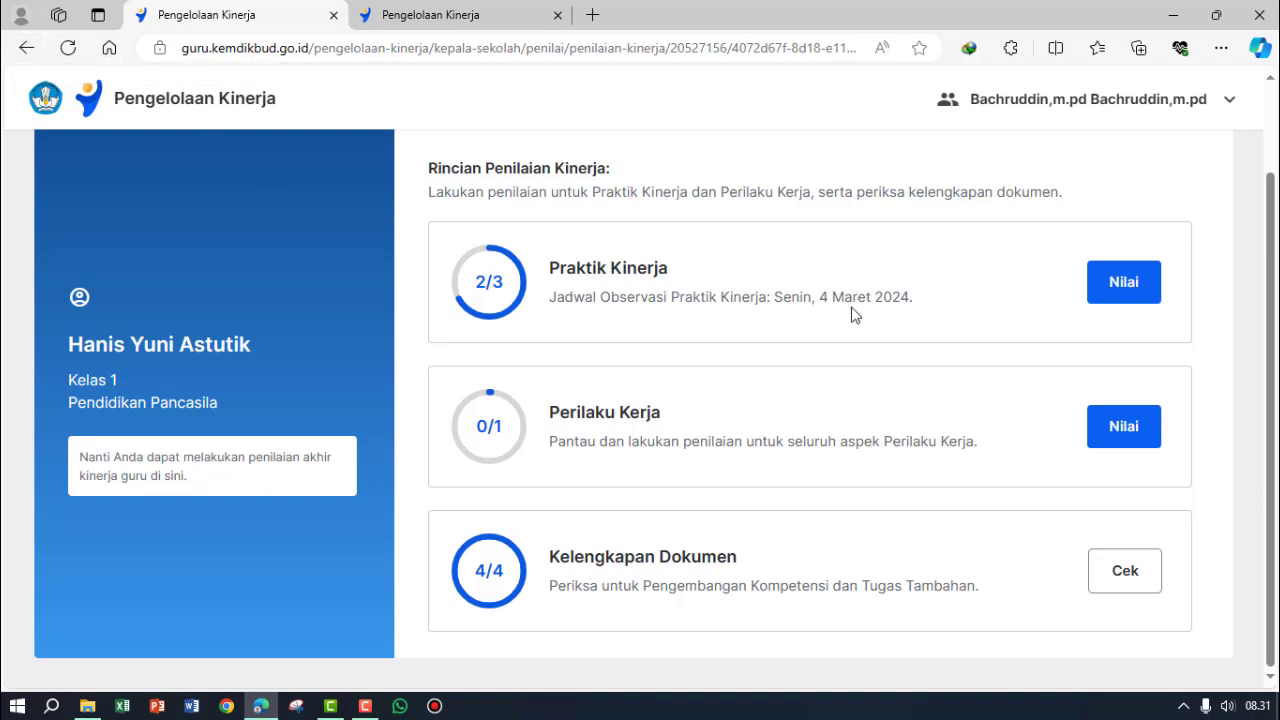
click(1125, 288)
scroll(805, 285, down, 1)
scroll(805, 285, up, 1)
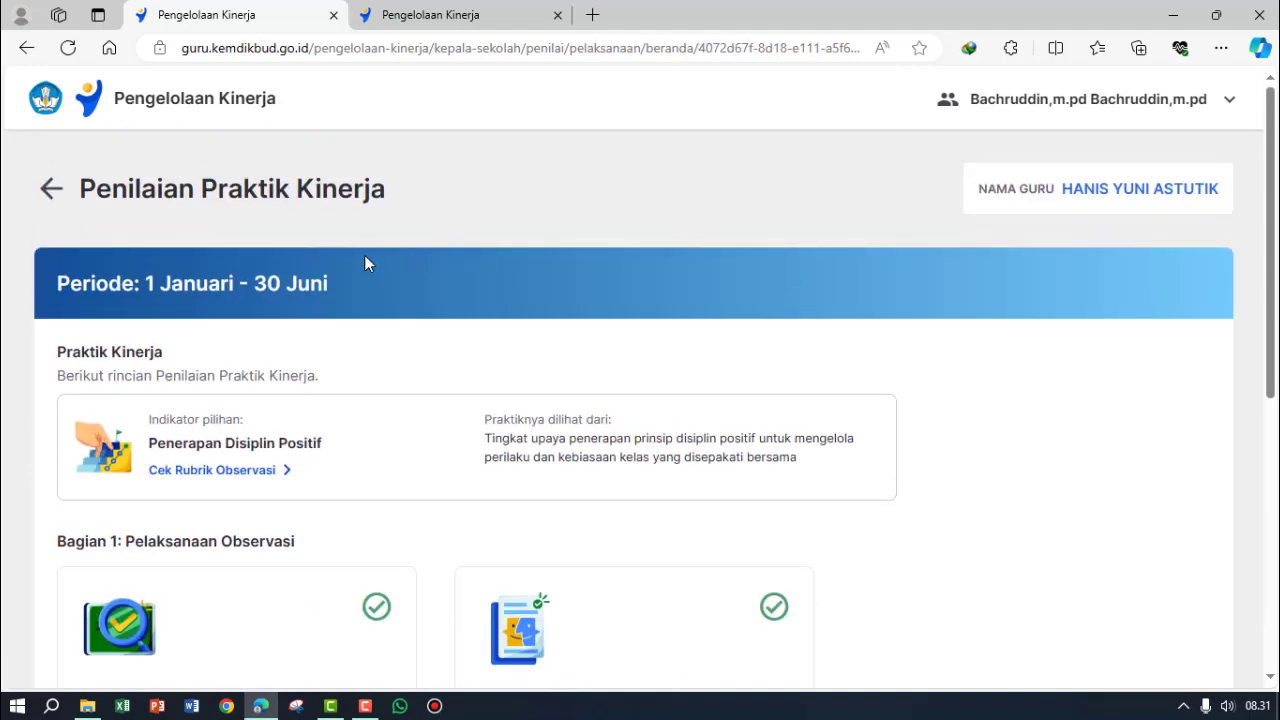
- Examine the chosen indicator and the Bagian 1 and Bagian 2 stages of the Penilaian Praktik Kinerja
scroll(220, 222, down, 1)
scroll(222, 219, up, 1)
scroll(211, 291, down, 1)
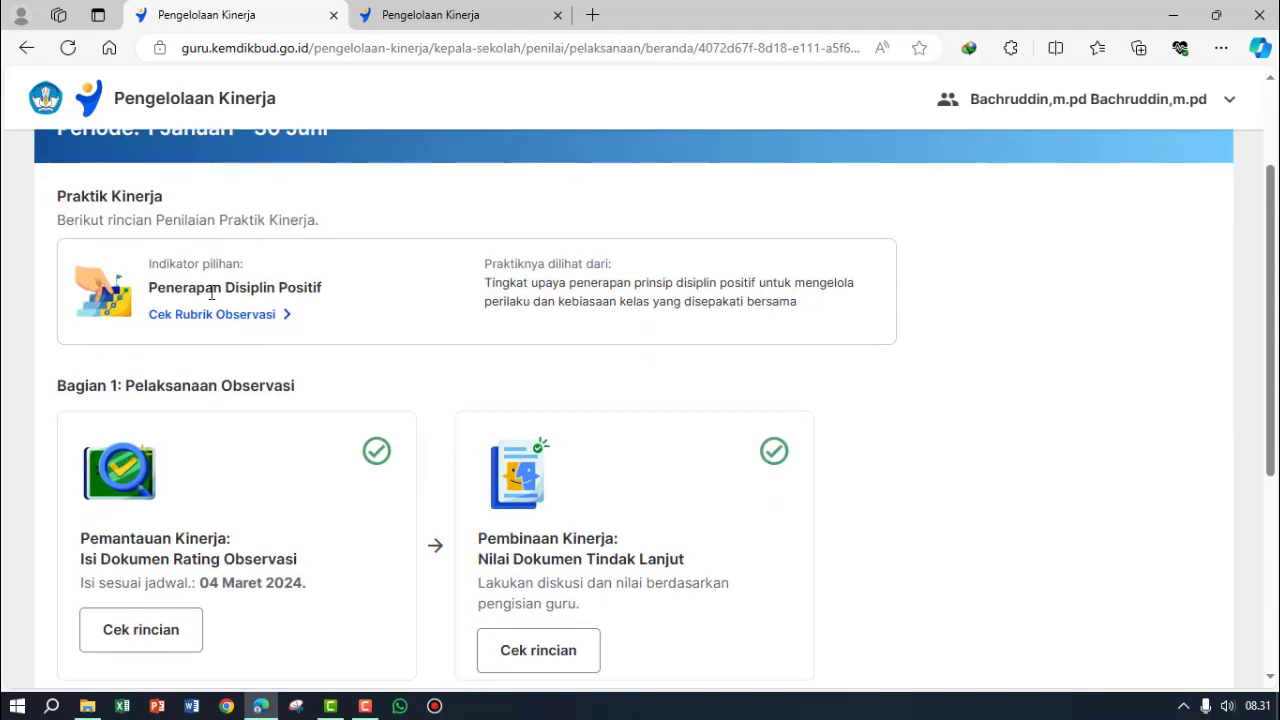
scroll(344, 278, down, 1)
scroll(344, 275, up, 1)
scroll(334, 289, down, 2)
scroll(334, 289, down, 2)
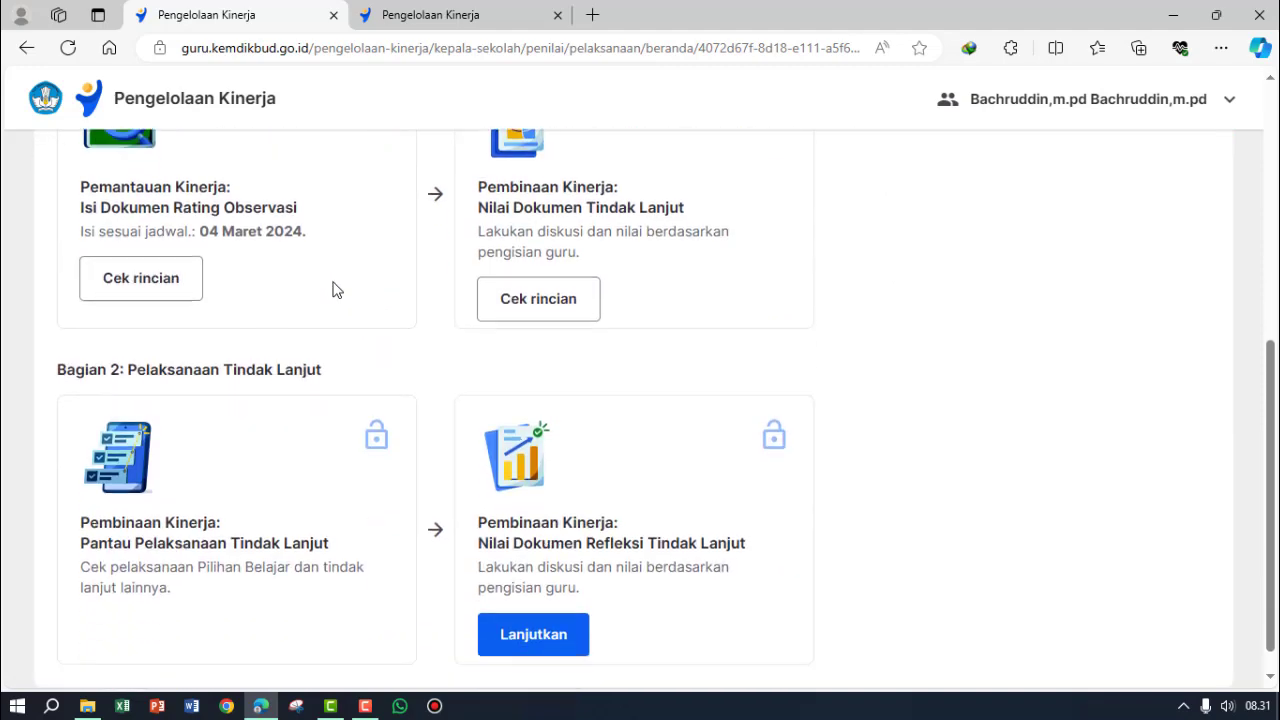
scroll(366, 309, up, 3)
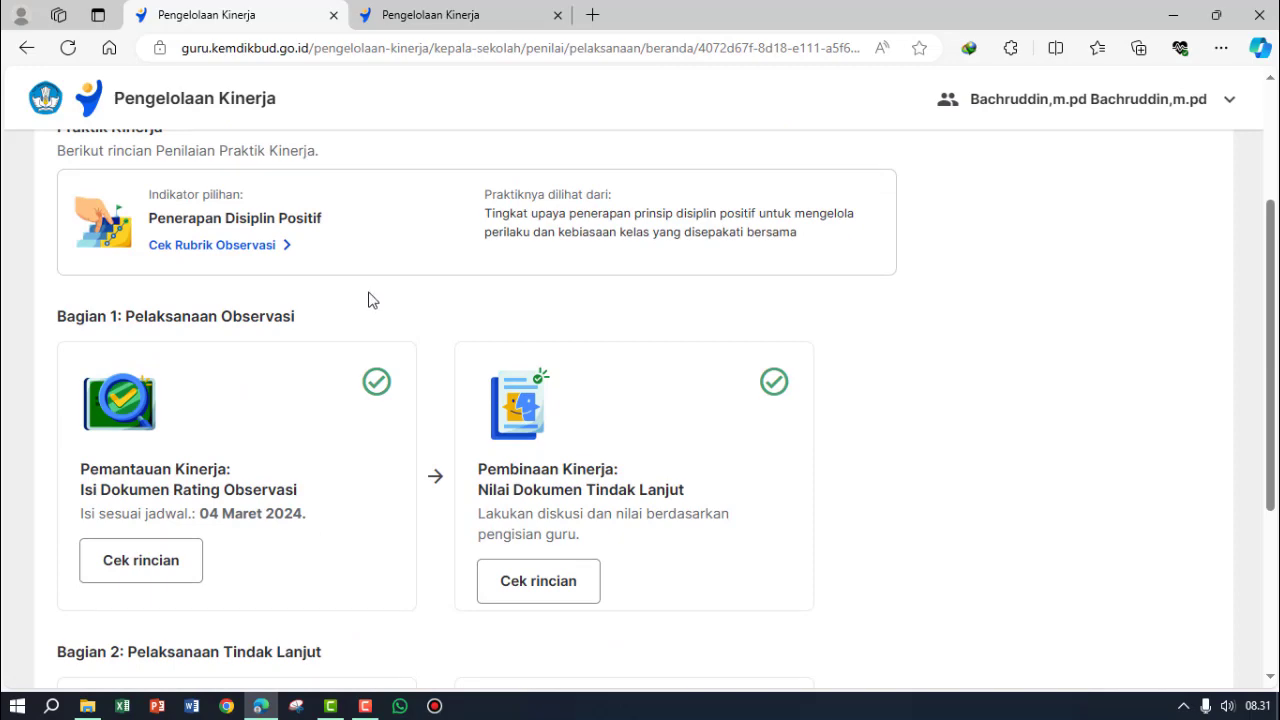
scroll(368, 300, down, 1)
scroll(368, 300, down, 1)
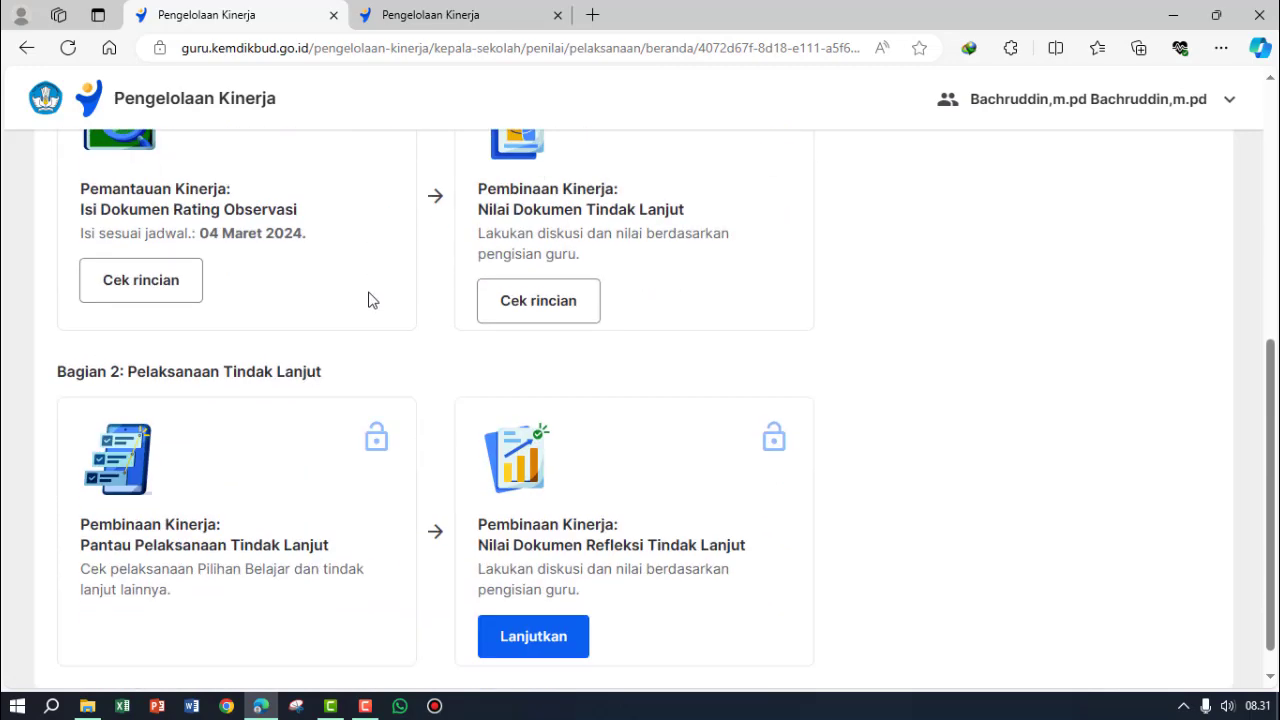
scroll(432, 375, up, 2)
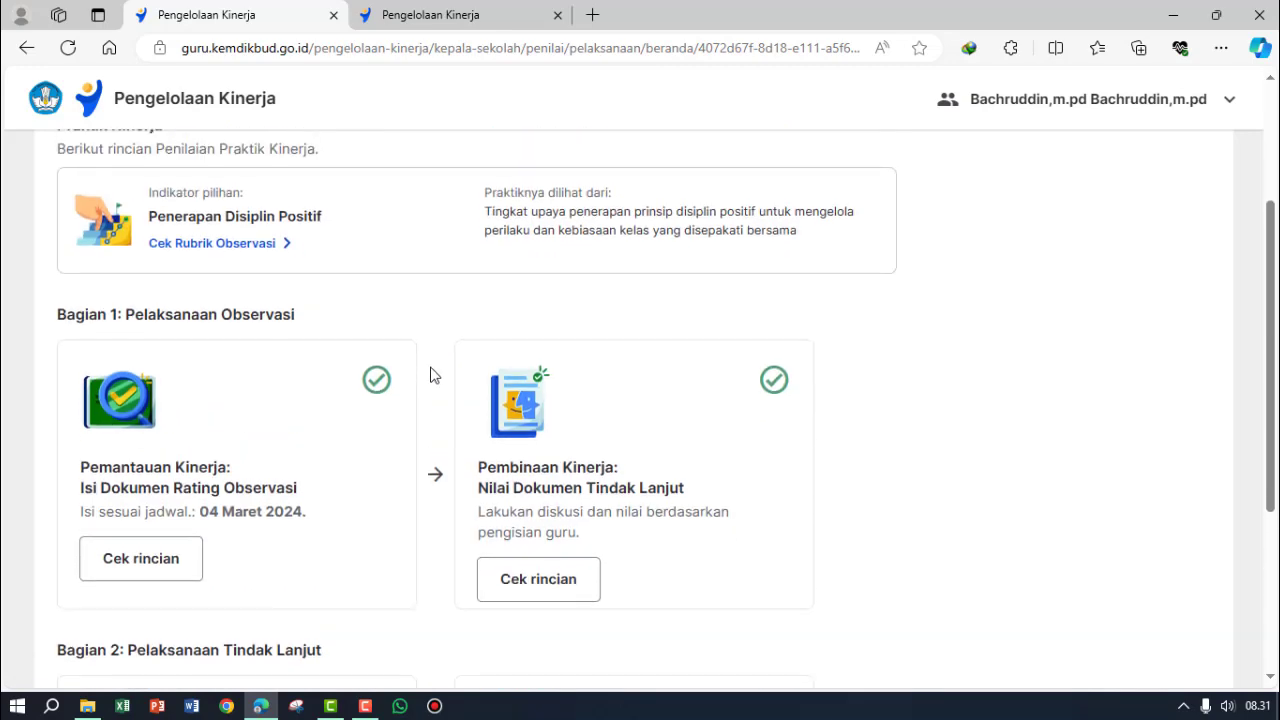
- Continue to the Nilai Dokumen Refleksi Tindak Lanjut stage under Bagian 2: Pelaksanaan Tindak Lanjut
scroll(380, 385, down, 1)
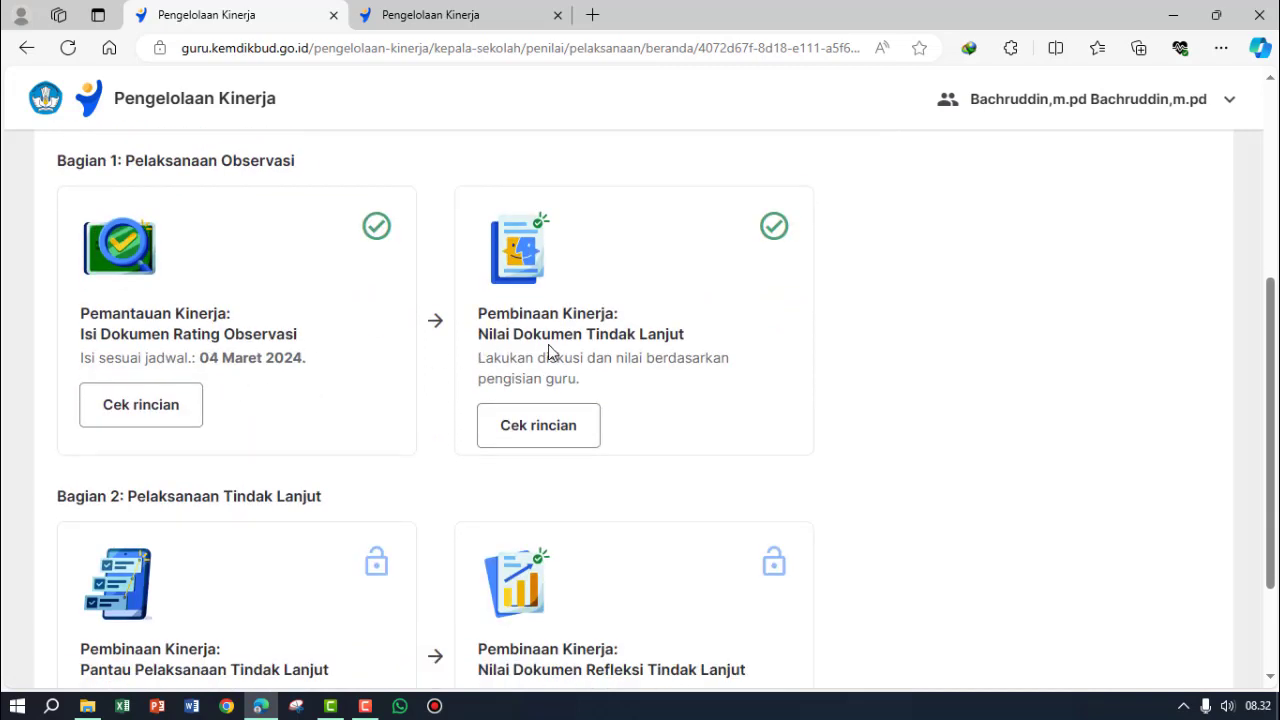
scroll(688, 358, down, 1)
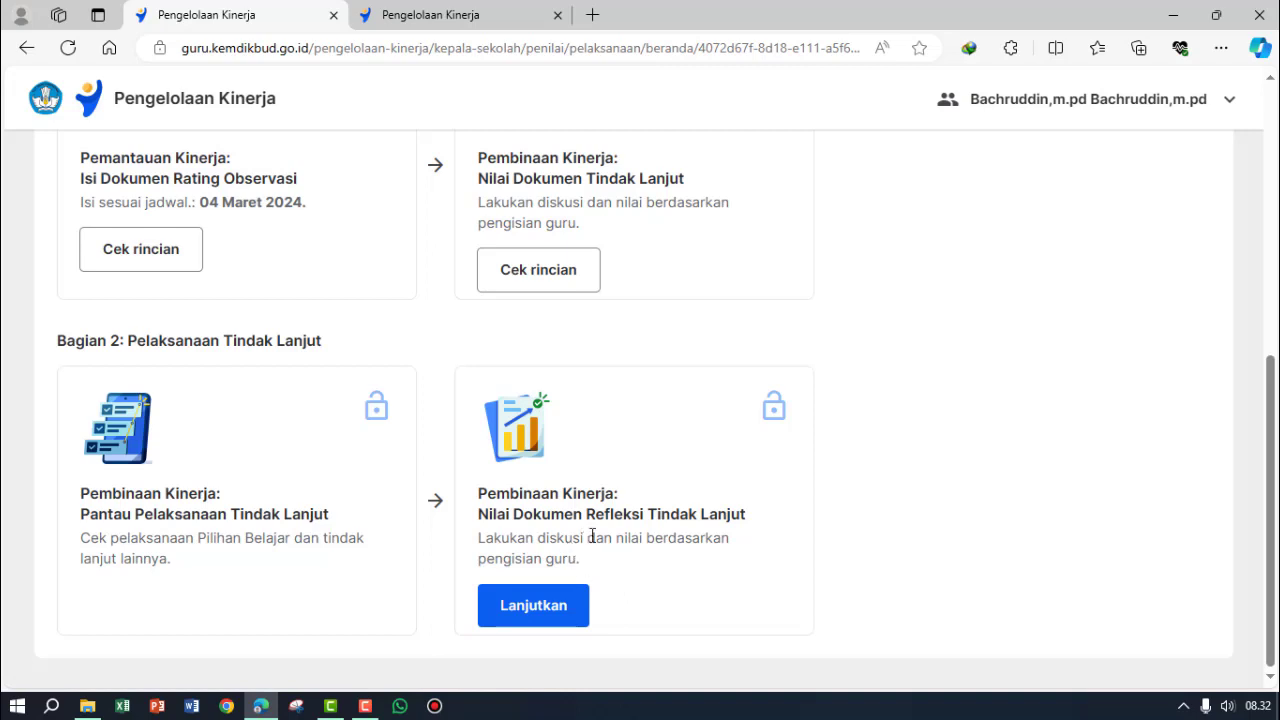
click(540, 618)
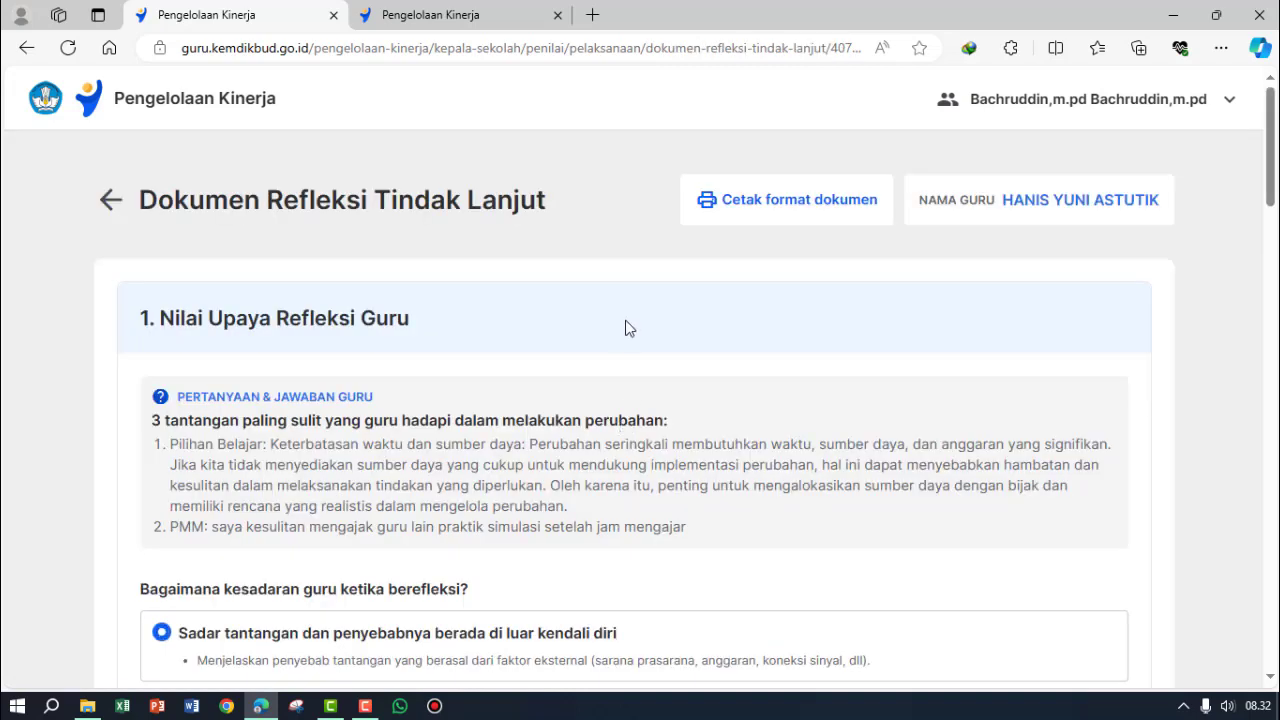
- Look through all sections of the Dokumen Refleksi Tindak Lanjut, from Nilai Upaya Refleksi Guru to the final explanation field
scroll(465, 257, down, 2)
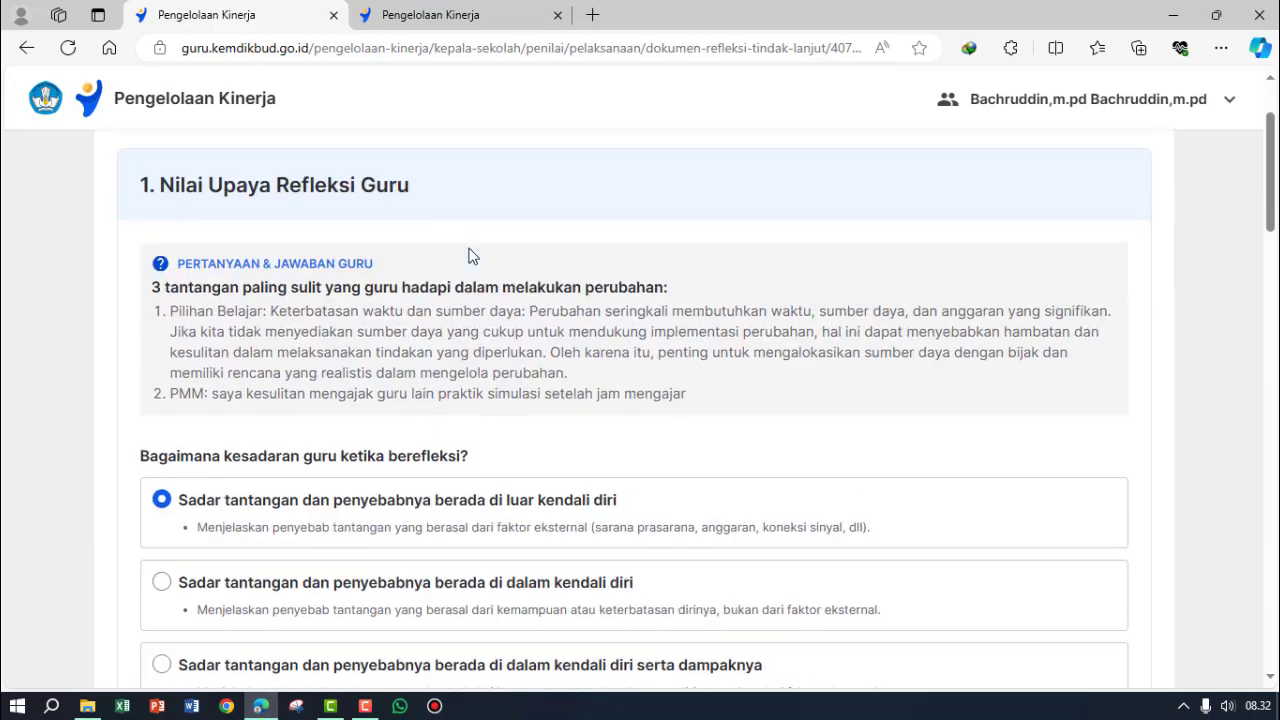
scroll(468, 252, down, 15)
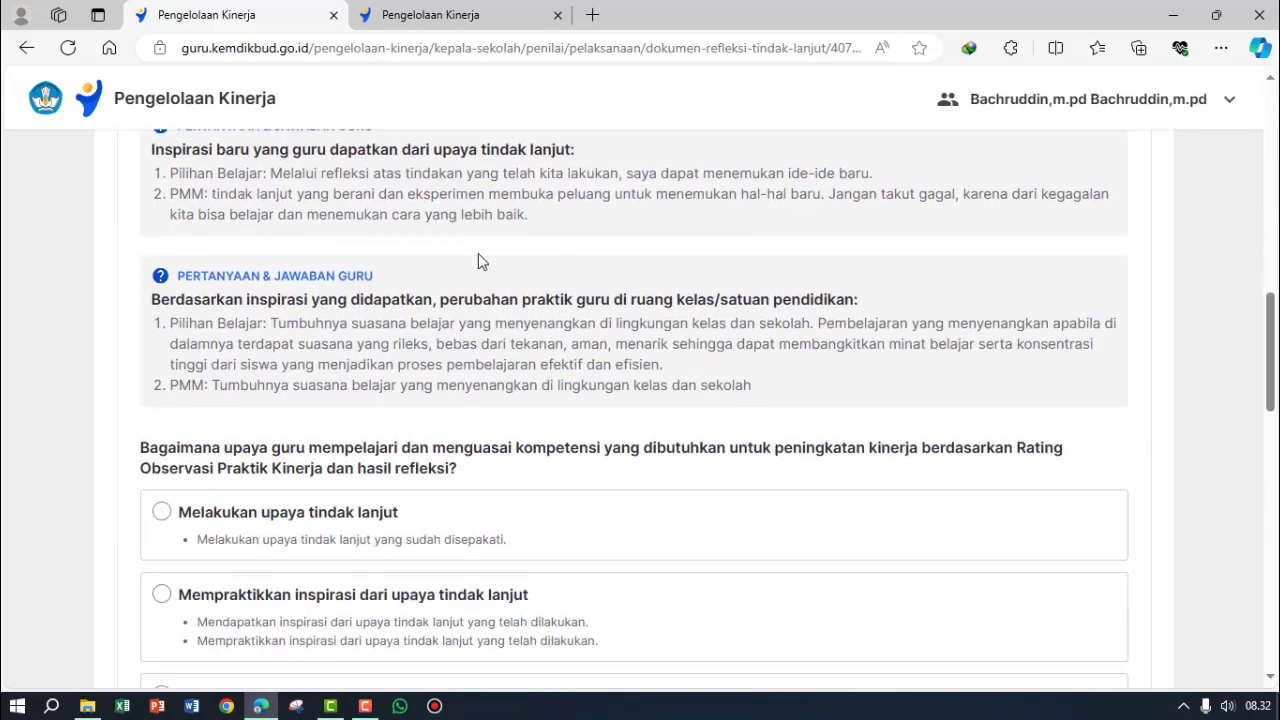
scroll(480, 262, down, 9)
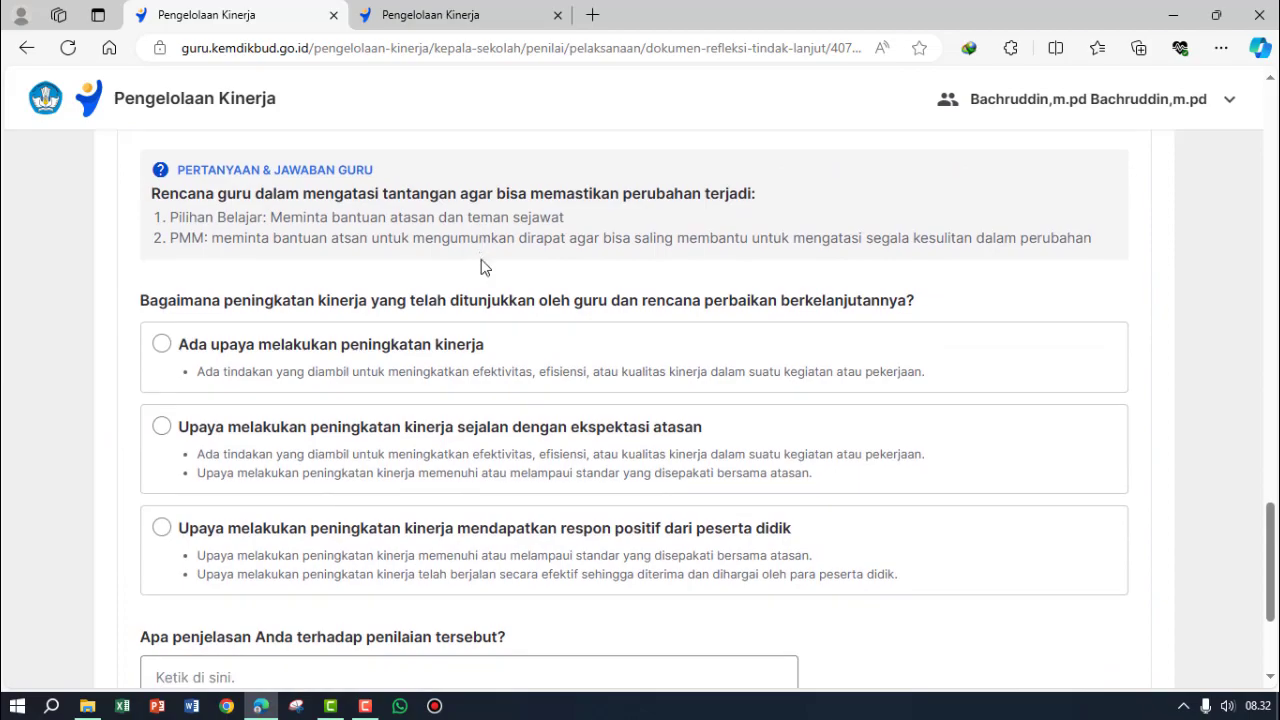
scroll(503, 386, up, 18)
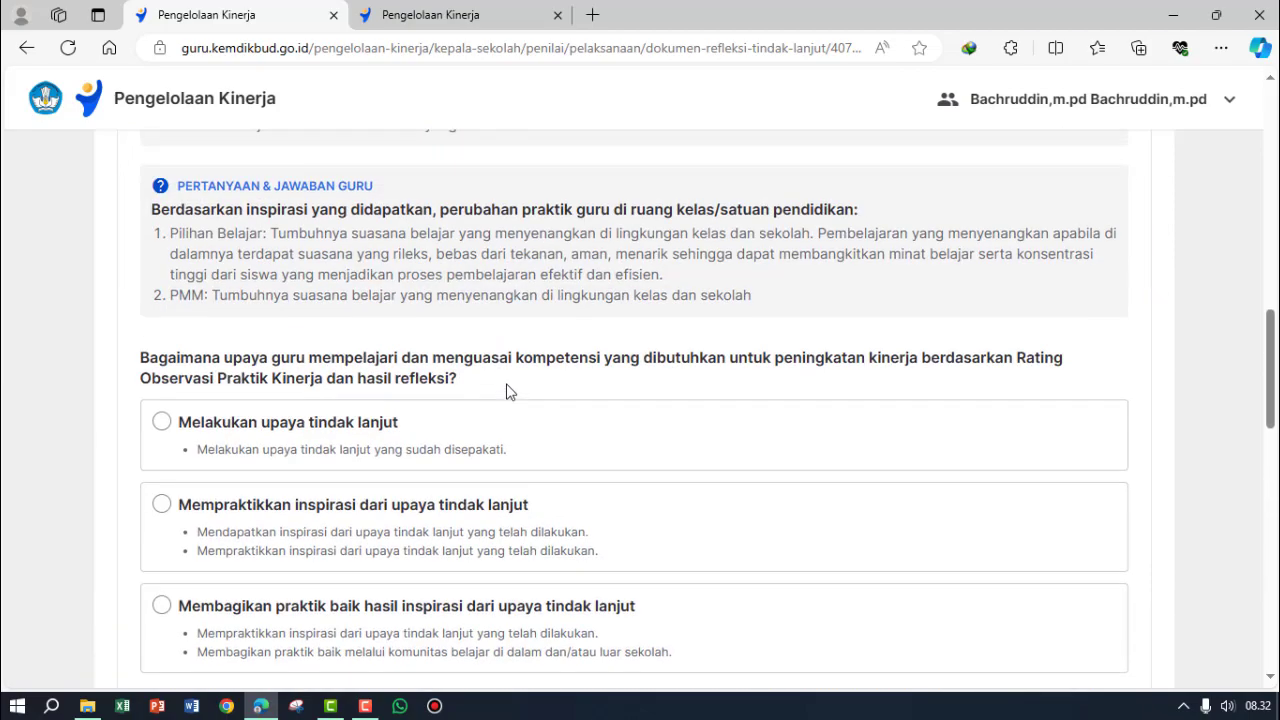
scroll(507, 390, up, 8)
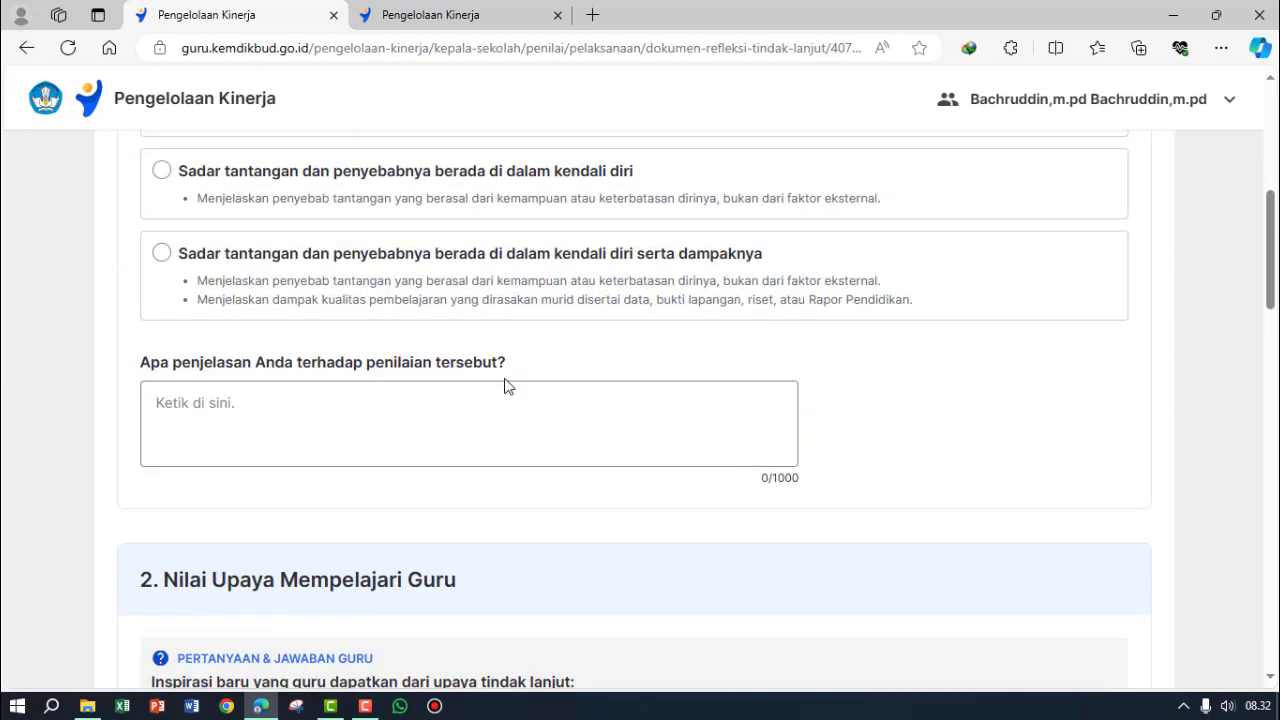
scroll(446, 306, up, 1)
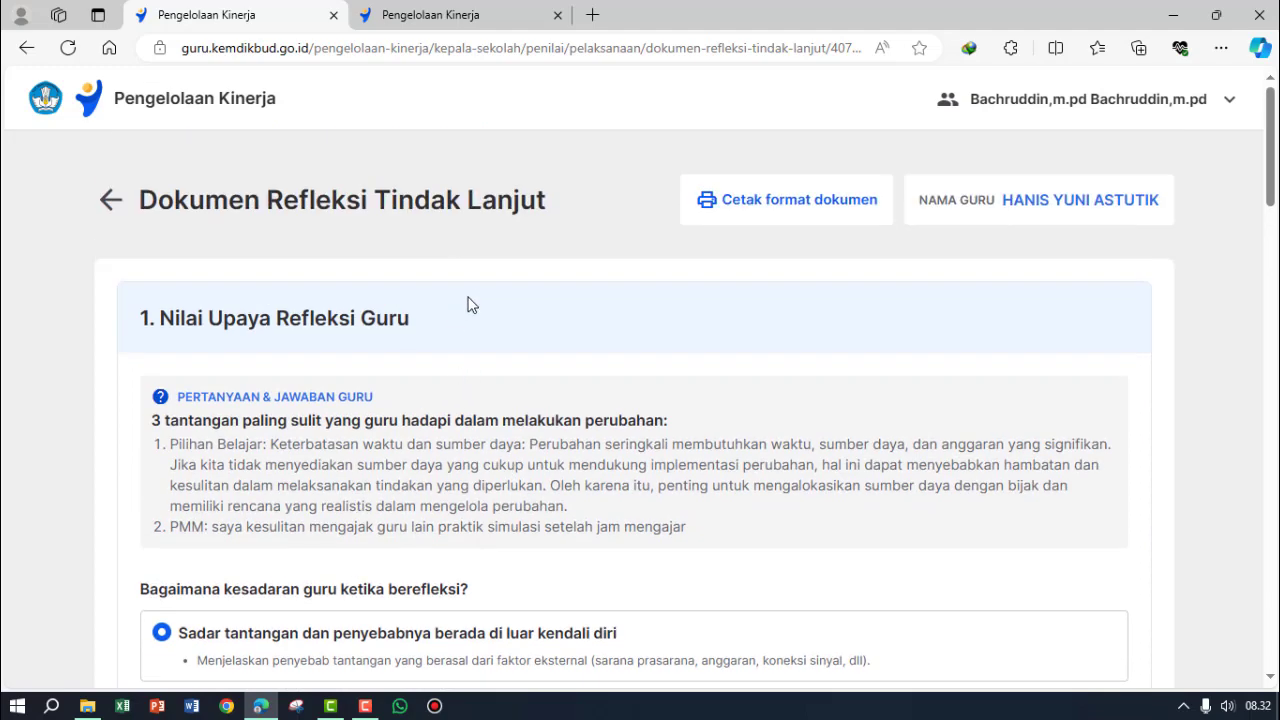
scroll(471, 305, down, 2)
scroll(473, 306, up, 2)
scroll(514, 292, down, 10)
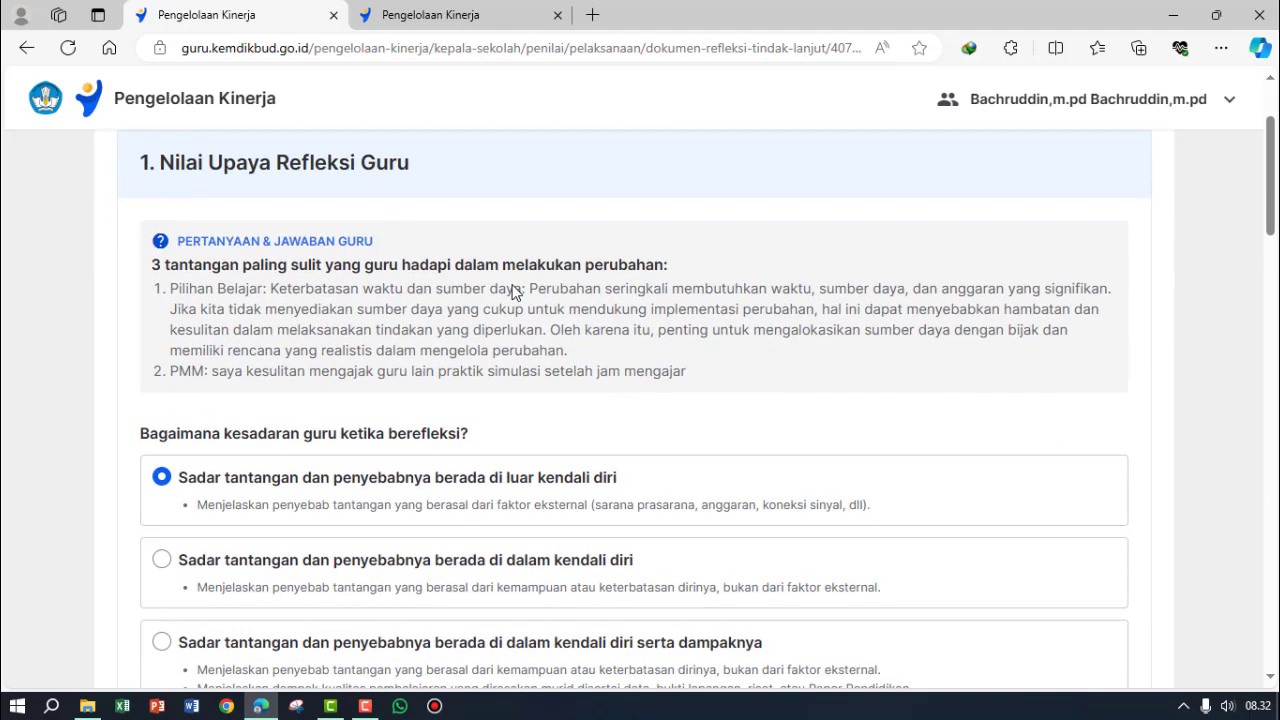
scroll(516, 295, down, 13)
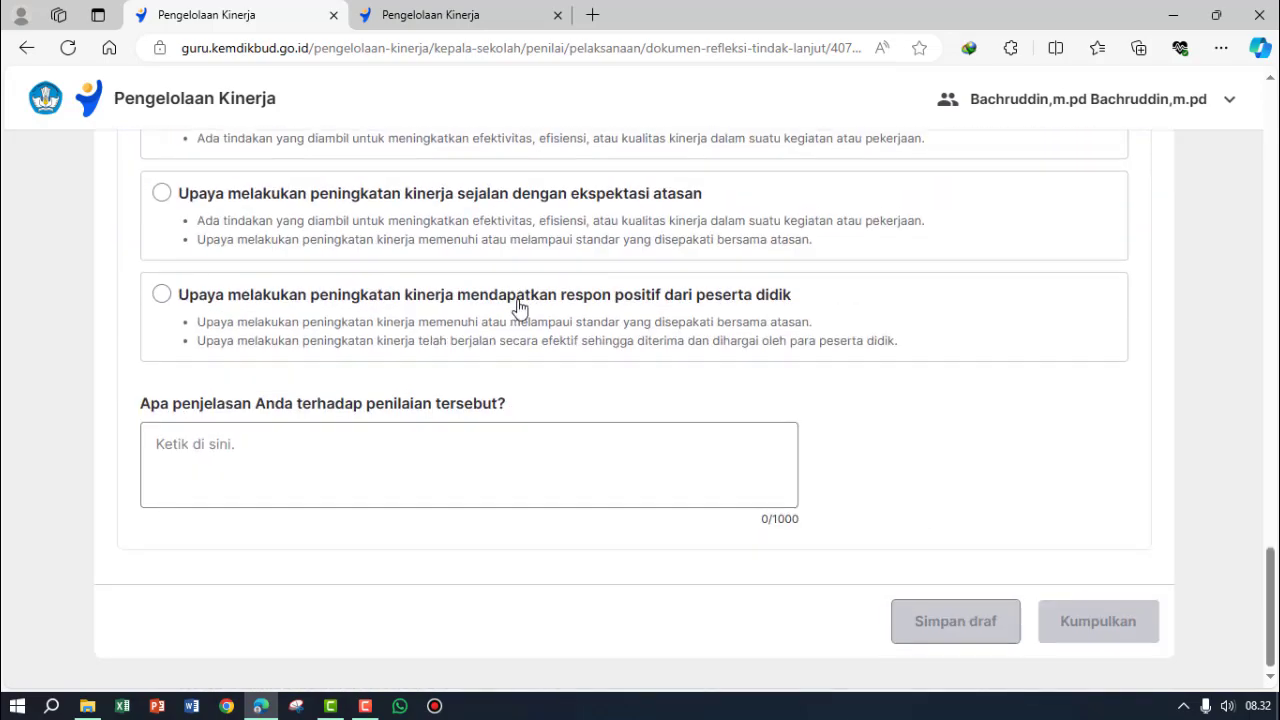
scroll(519, 300, up, 15)
scroll(519, 307, up, 7)
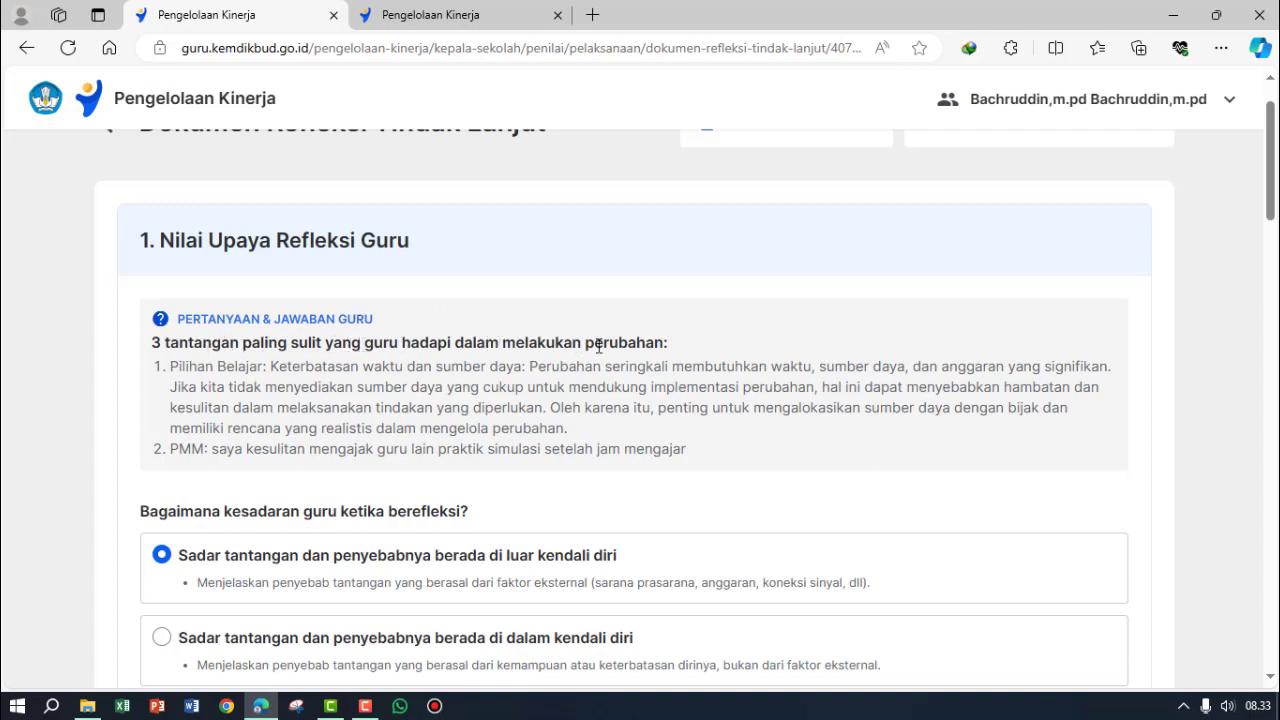
- Read the teacher's Pilihan Belajar and PMM answers about the three hardest challenges in Nilai Upaya Refleksi Guru
scroll(290, 384, down, 2)
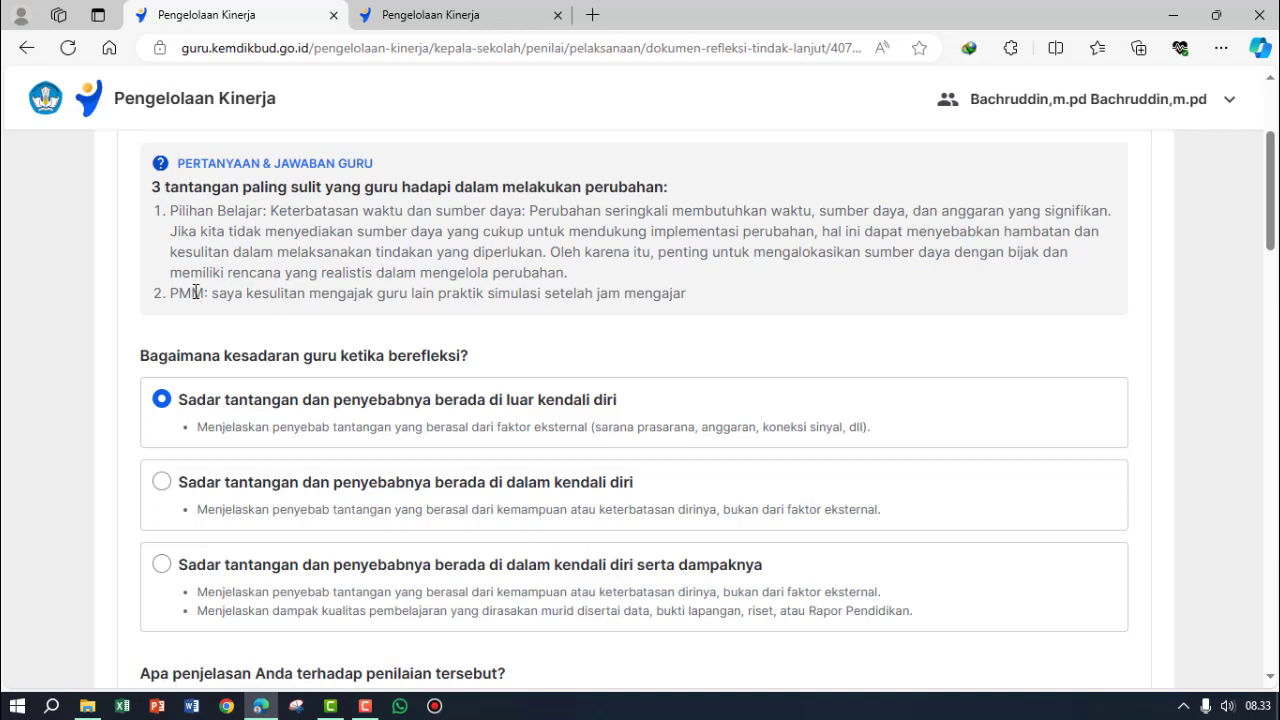
scroll(196, 292, down, 2)
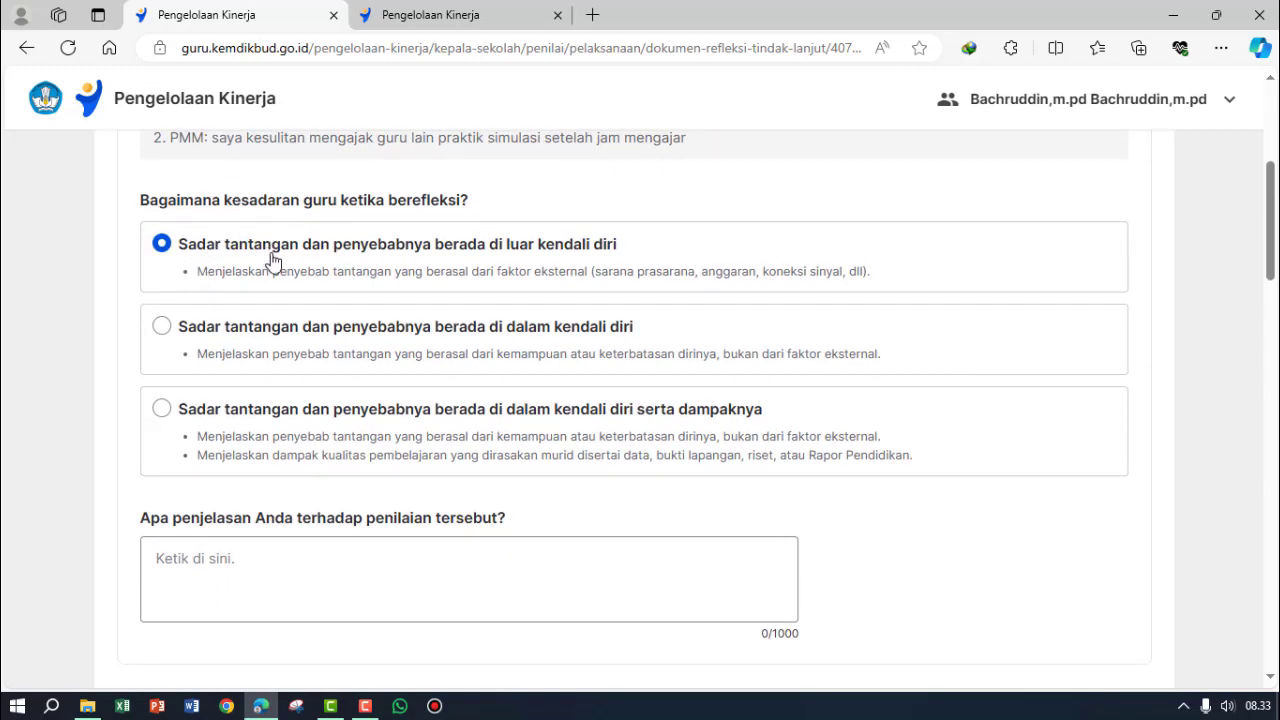
scroll(277, 262, up, 2)
scroll(287, 295, down, 2)
scroll(472, 268, up, 2)
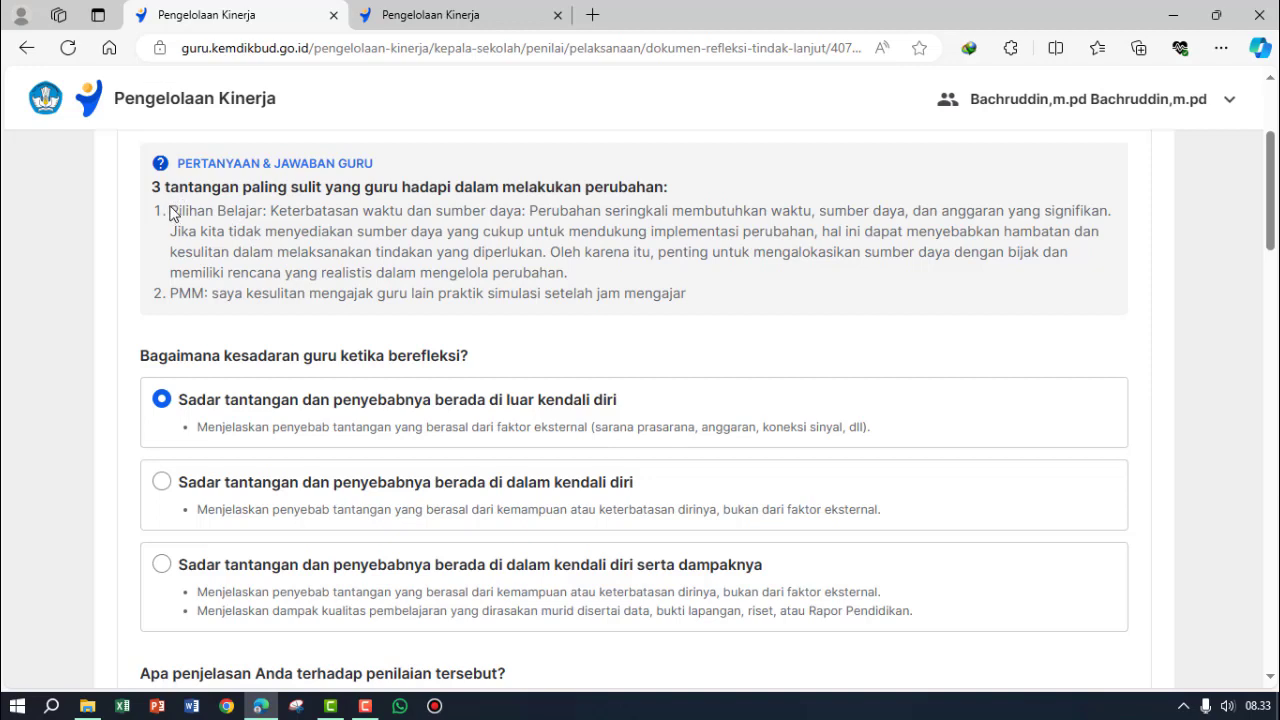
drag(176, 207, 268, 219)
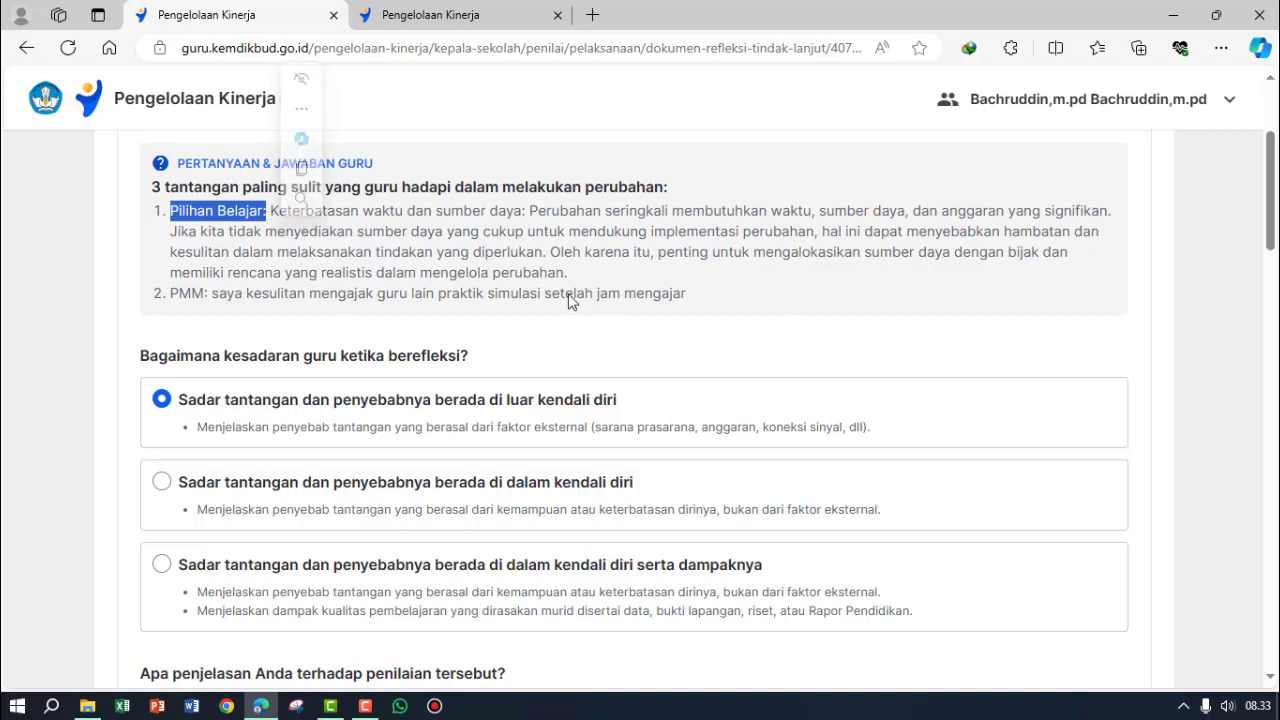
click(712, 310)
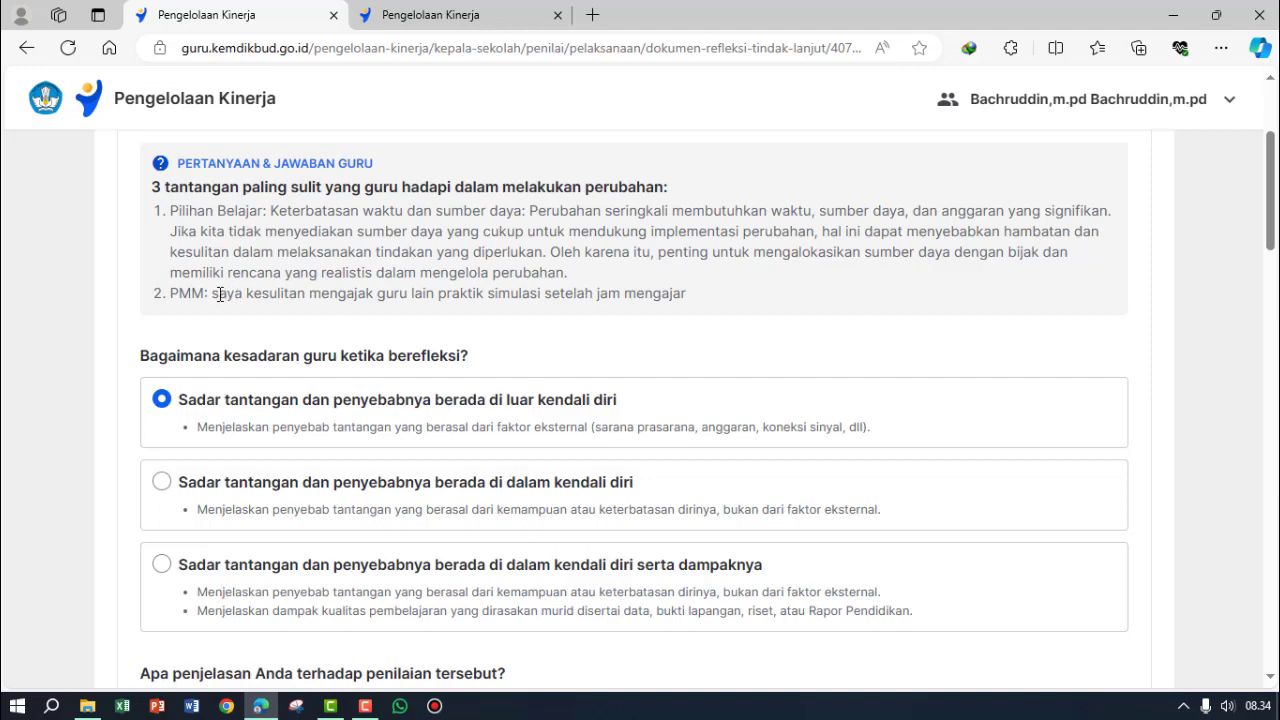
drag(213, 293, 707, 297)
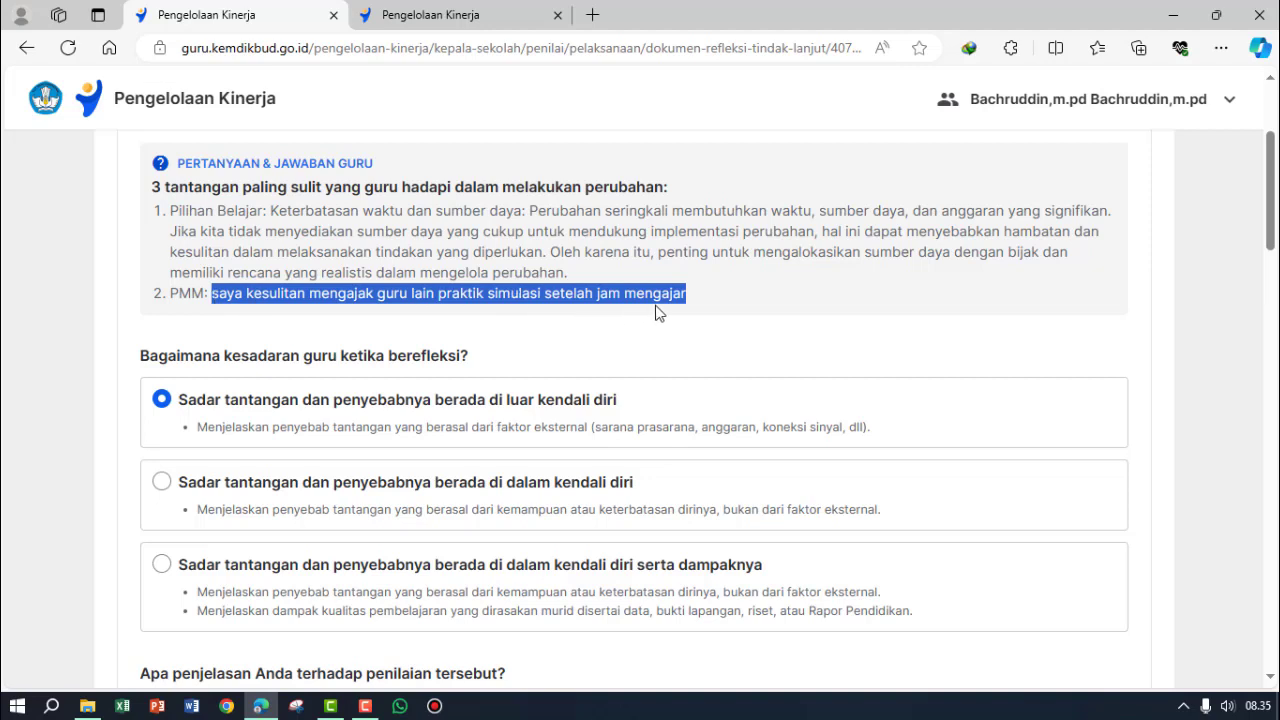
- Compare the three rating options for "Bagaimana kesadaran guru ketika berefleksi?" with the teacher's answers above them
scroll(726, 310, down, 1)
scroll(726, 310, down, 1)
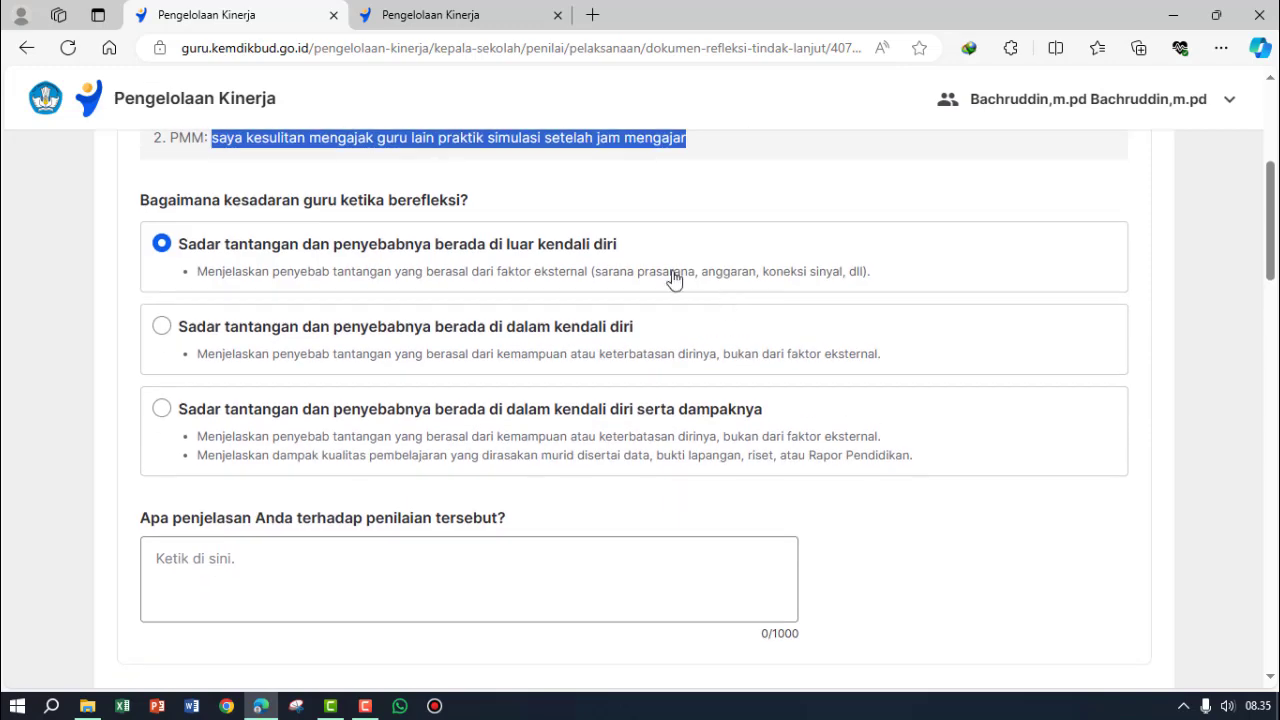
click(462, 183)
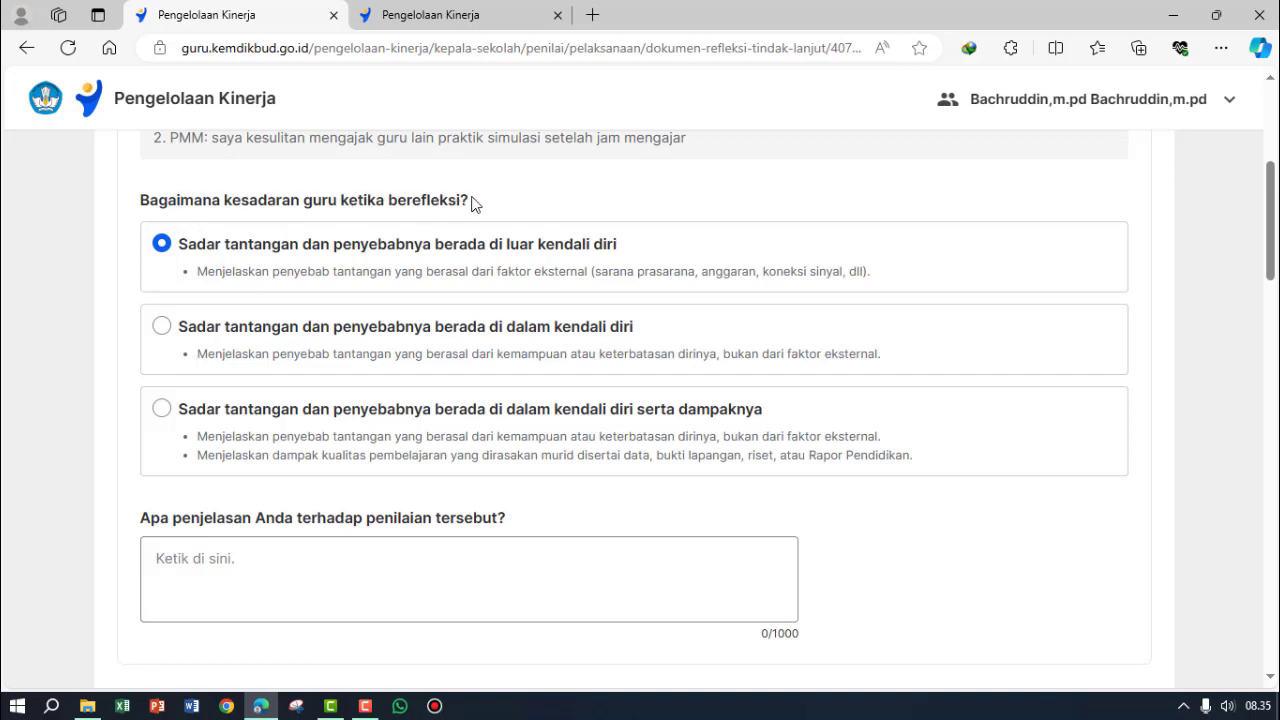
drag(474, 204, 140, 209)
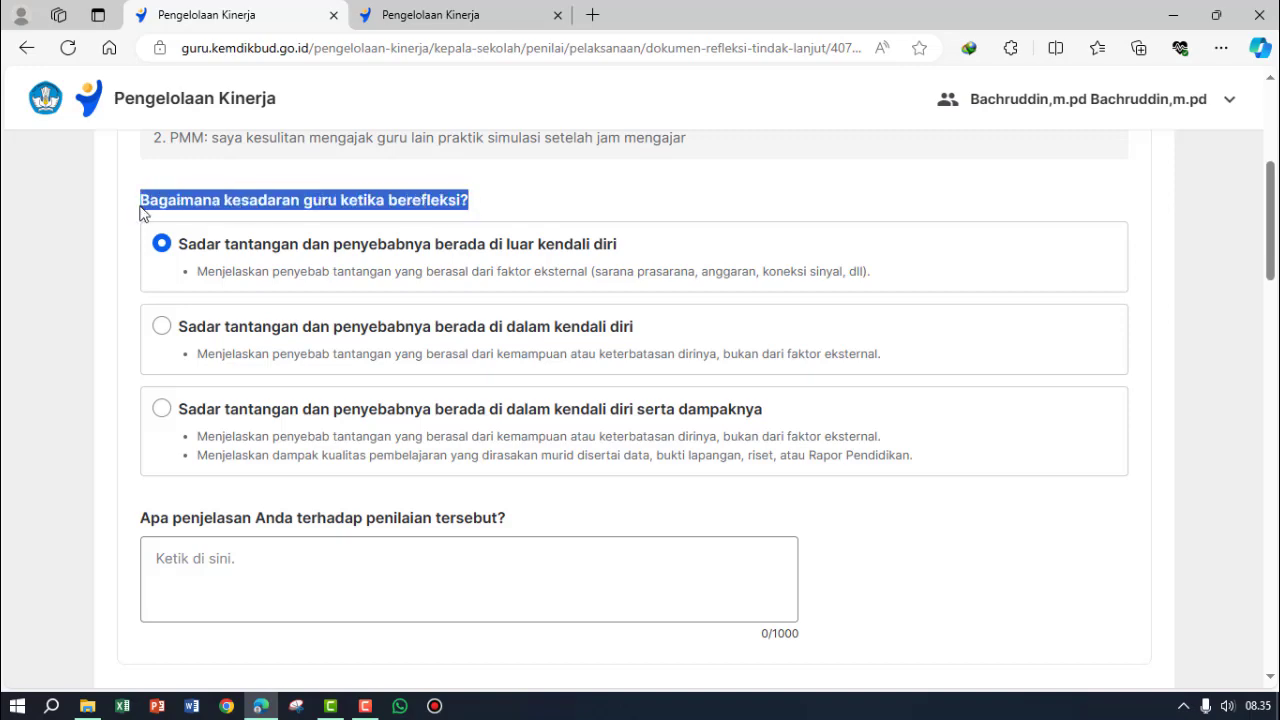
scroll(640, 283, up, 1)
scroll(640, 285, down, 1)
scroll(622, 272, up, 1)
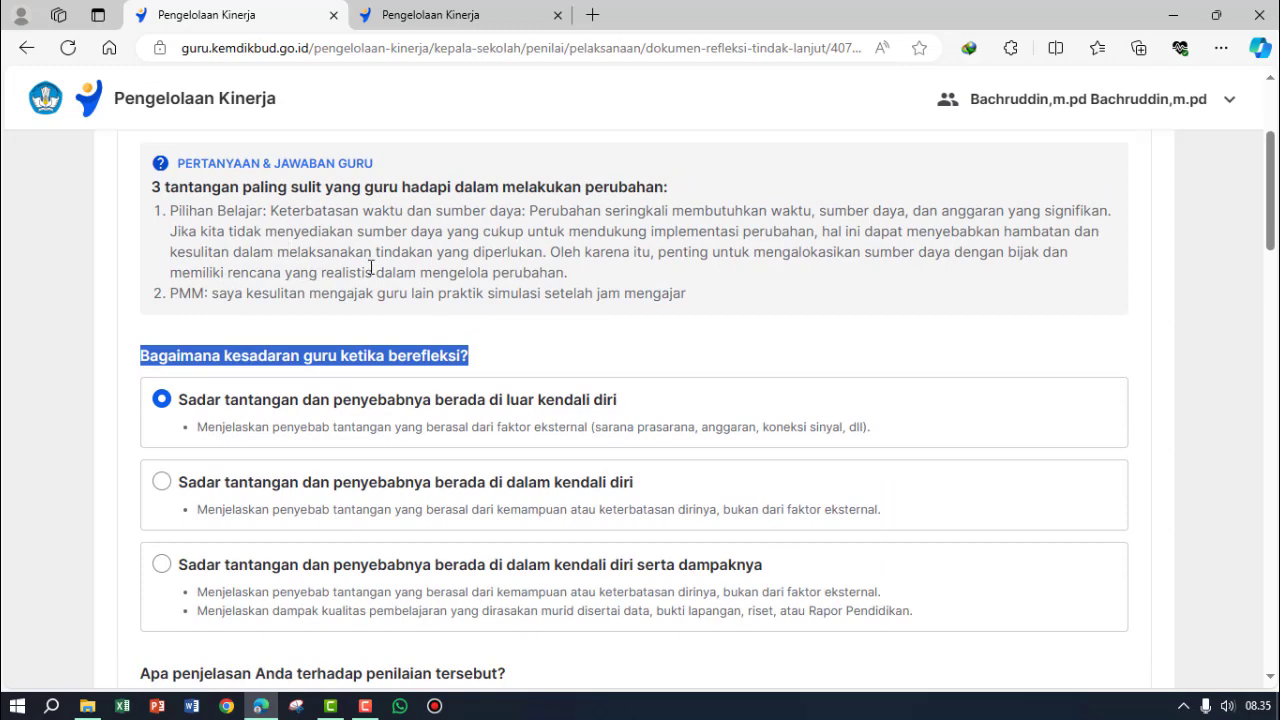
scroll(378, 290, down, 1)
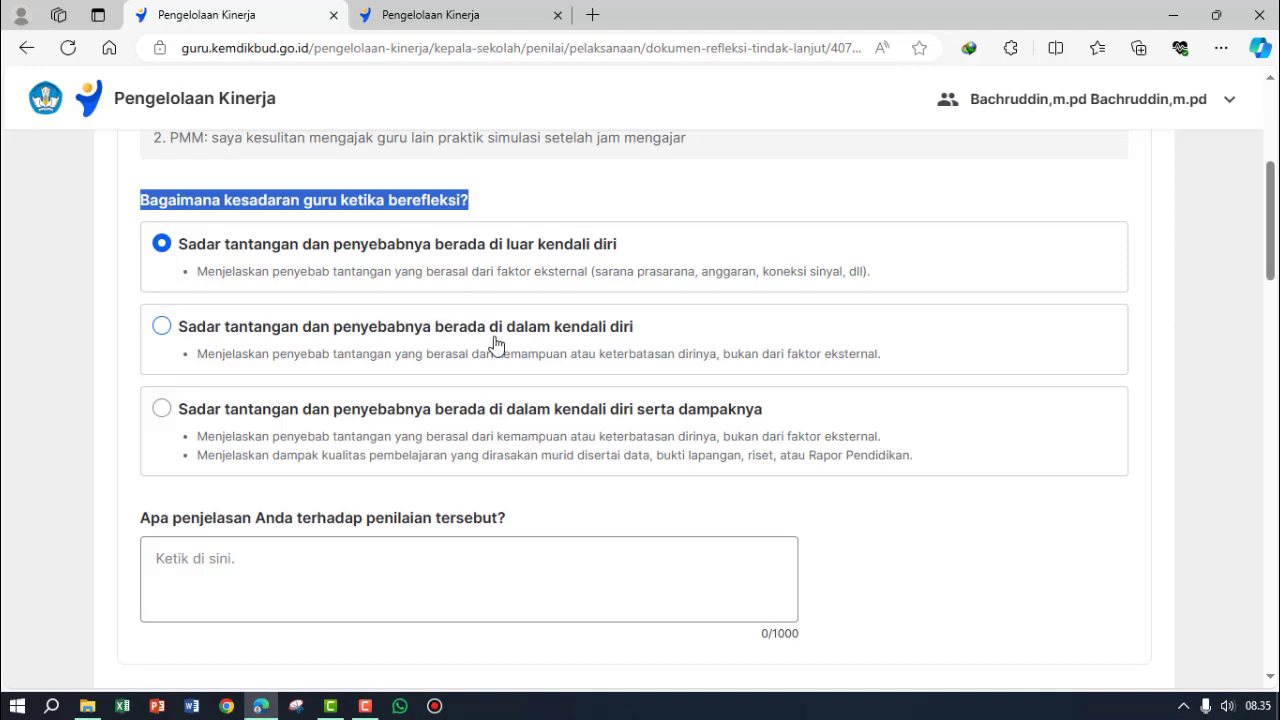
scroll(636, 336, up, 1)
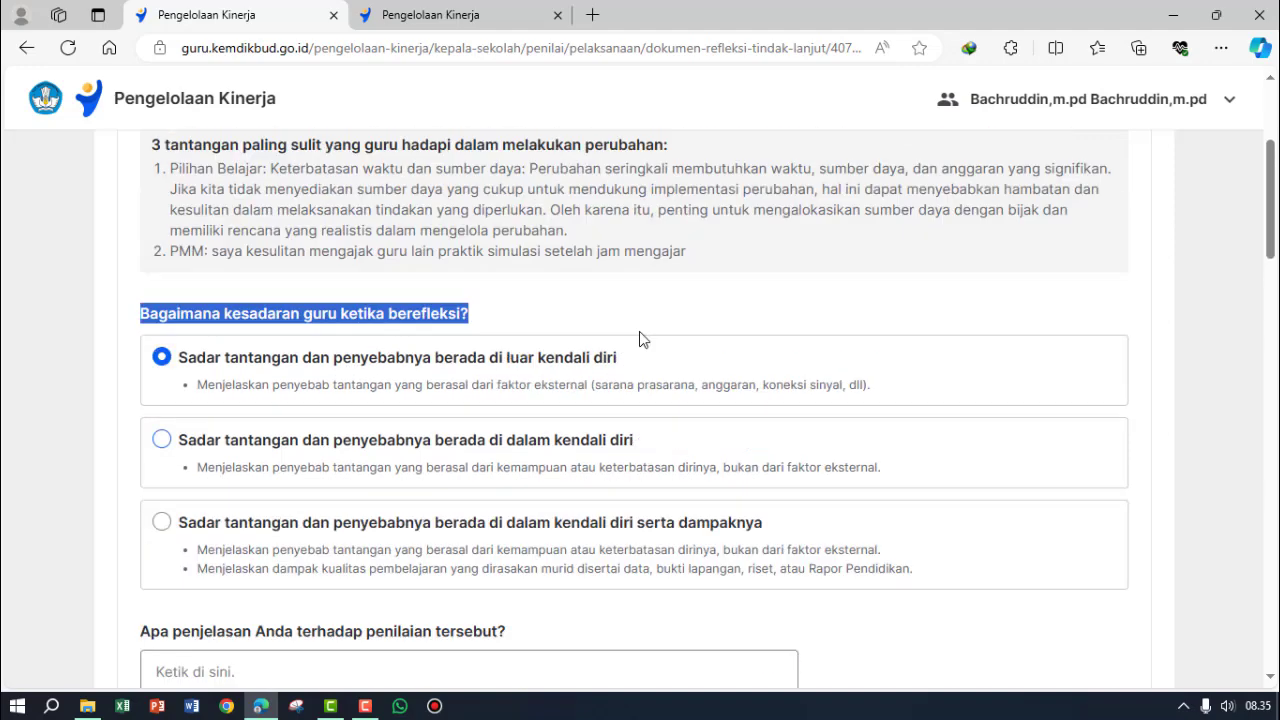
scroll(331, 334, down, 1)
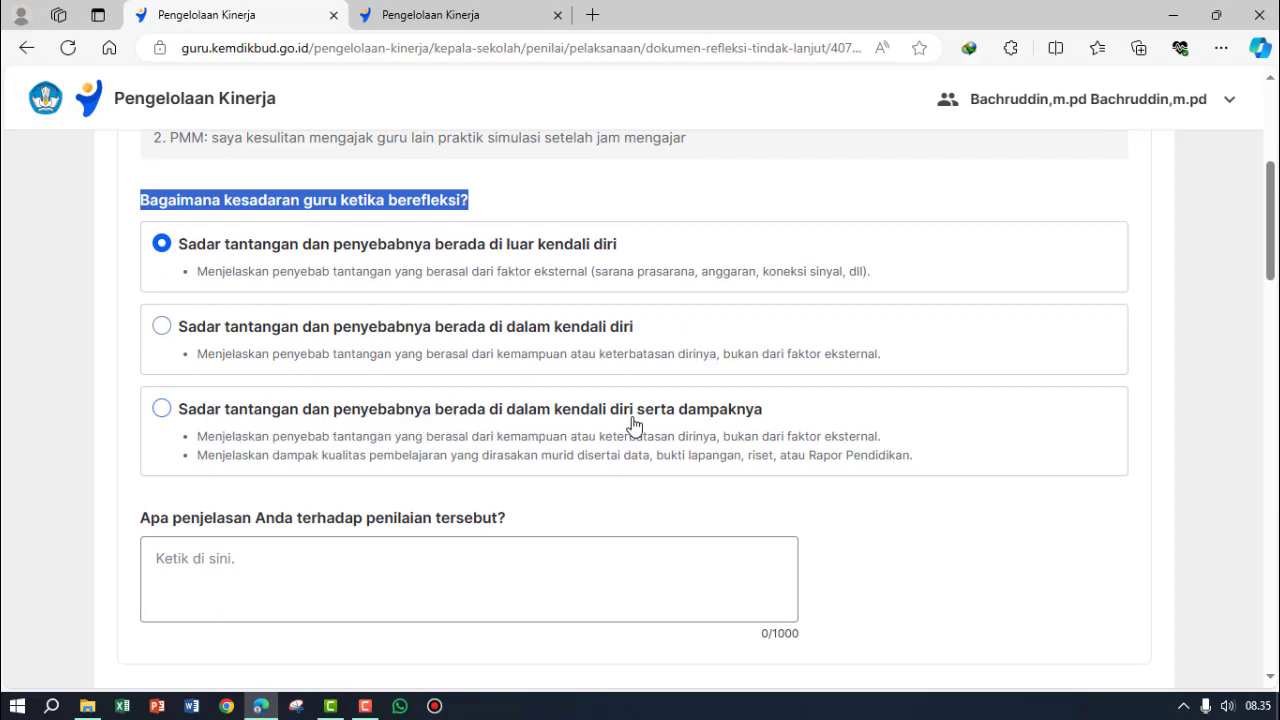
- Re-read the teacher's answers about the hardest challenges, focusing on "Keterbatasan waktu dan sumber daya", against the awareness rating options
scroll(729, 423, up, 1)
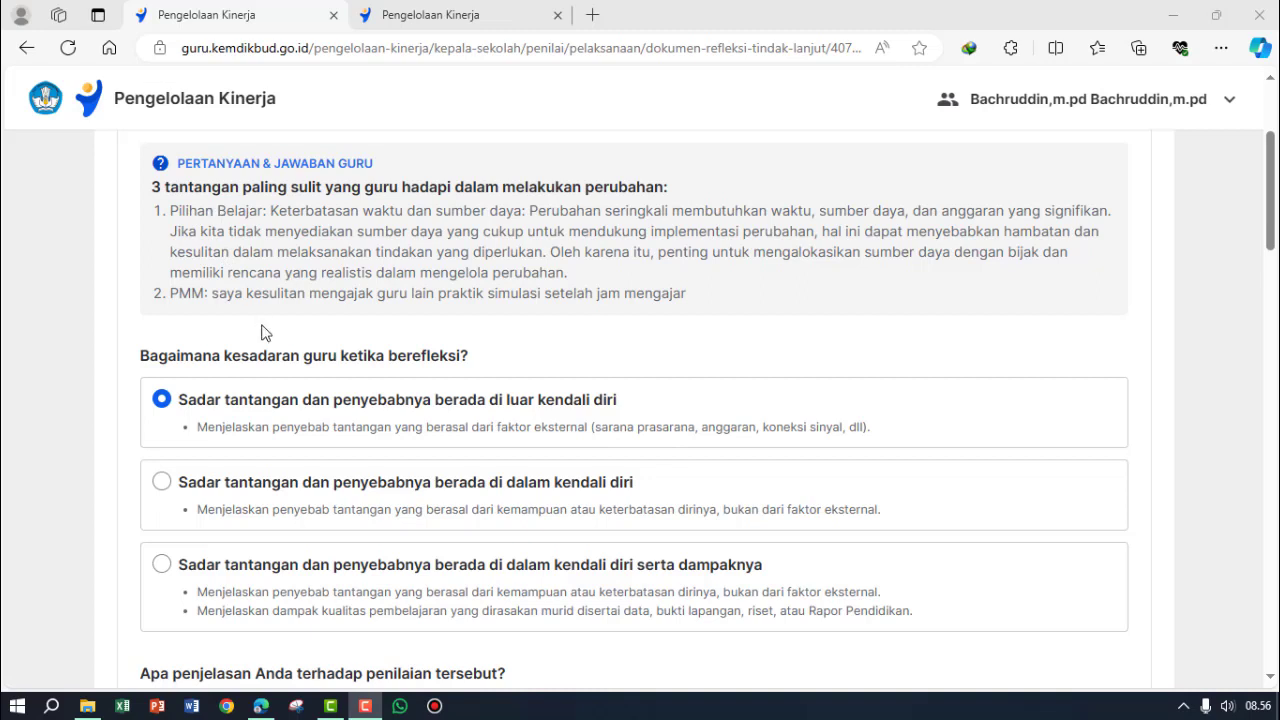
scroll(268, 356, down, 2)
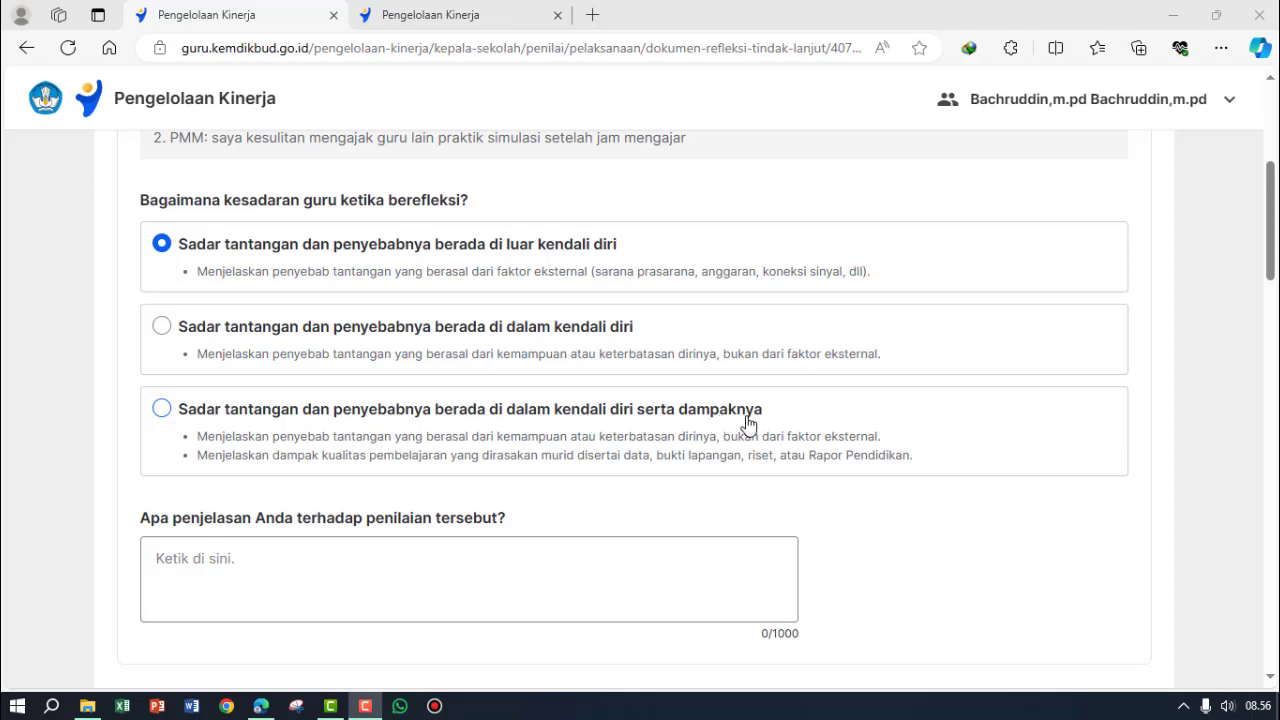
scroll(717, 466, up, 3)
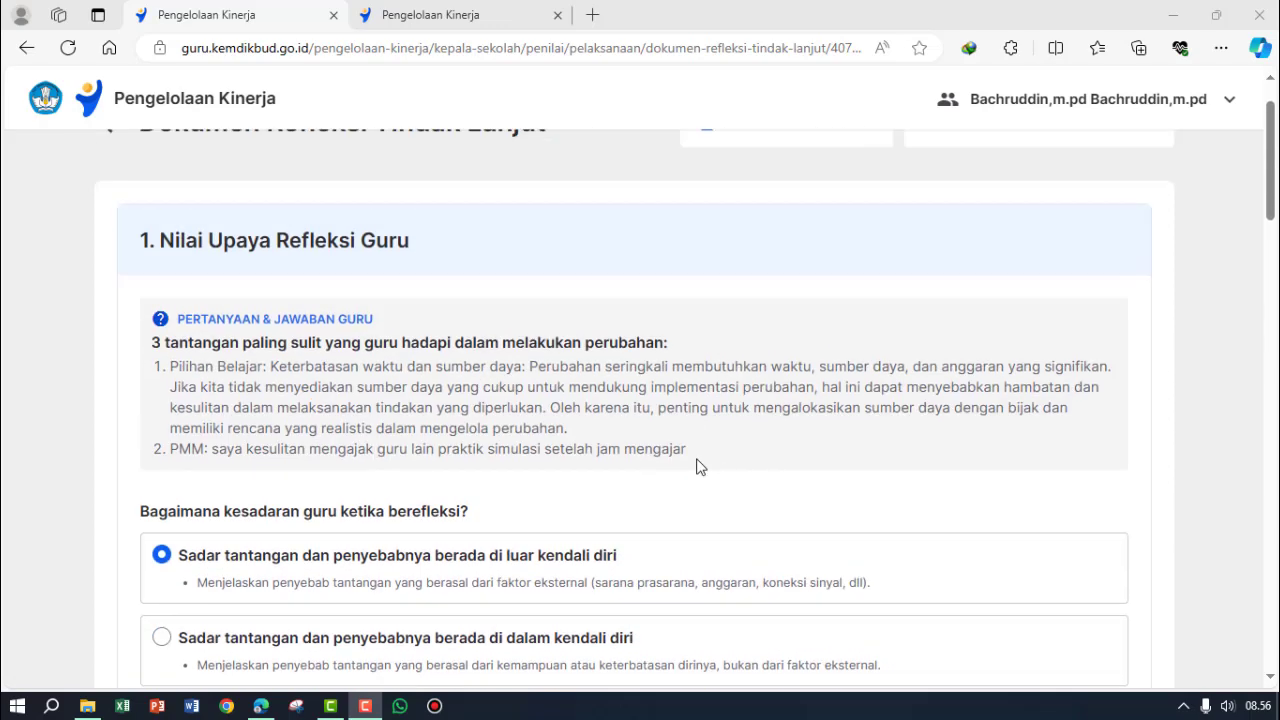
scroll(697, 463, down, 2)
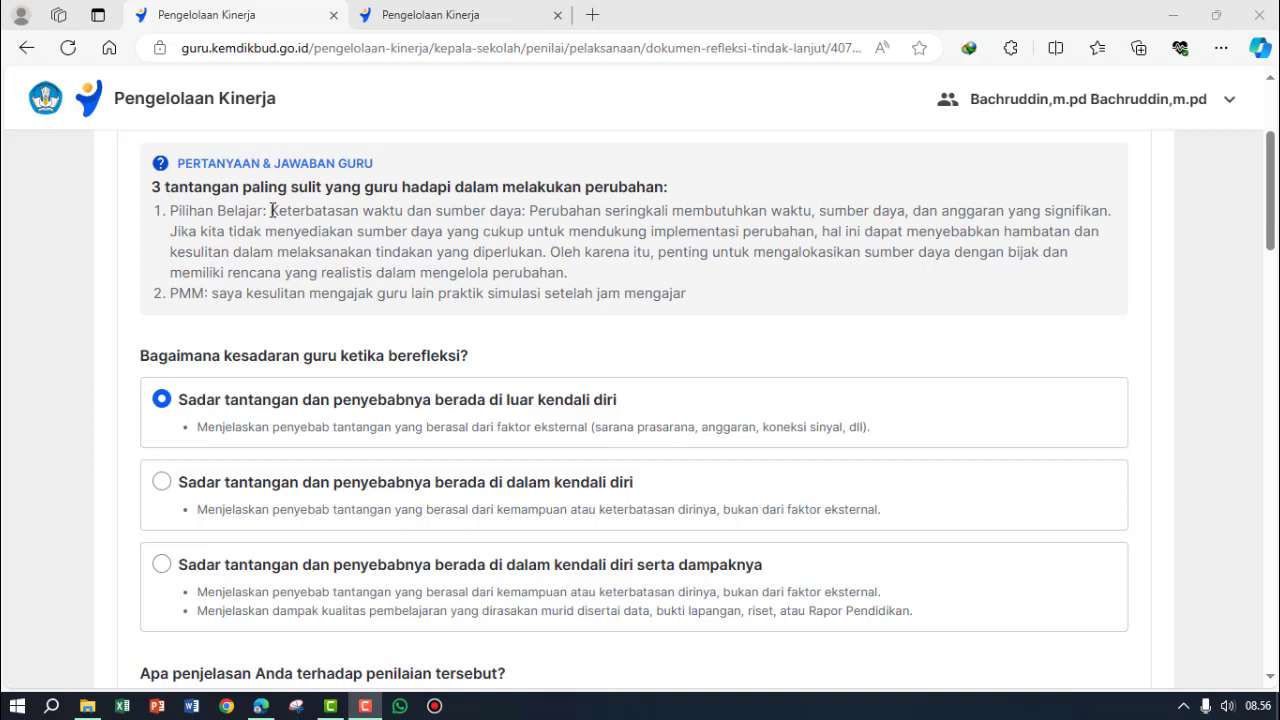
drag(271, 210, 525, 213)
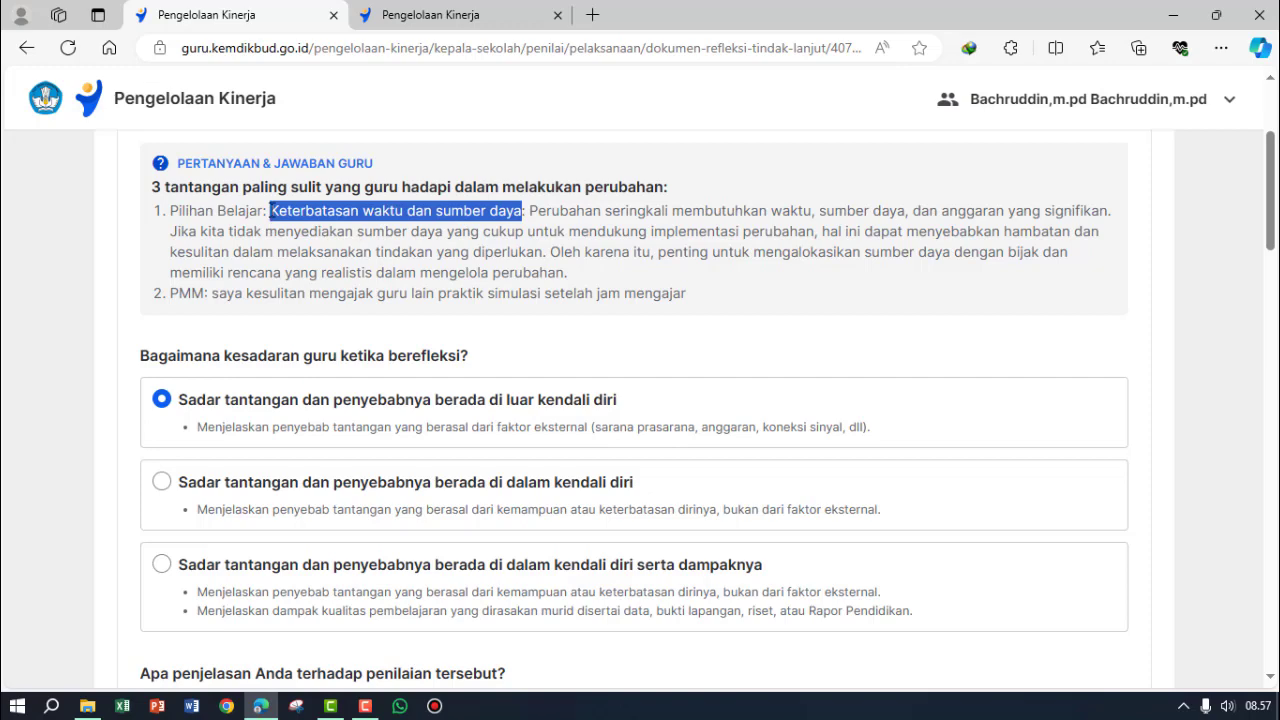
click(657, 334)
- Rate the teacher's reflection awareness as "Sadar tantangan dan penyebabnya berada di luar kendali diri"
scroll(657, 338, down, 2)
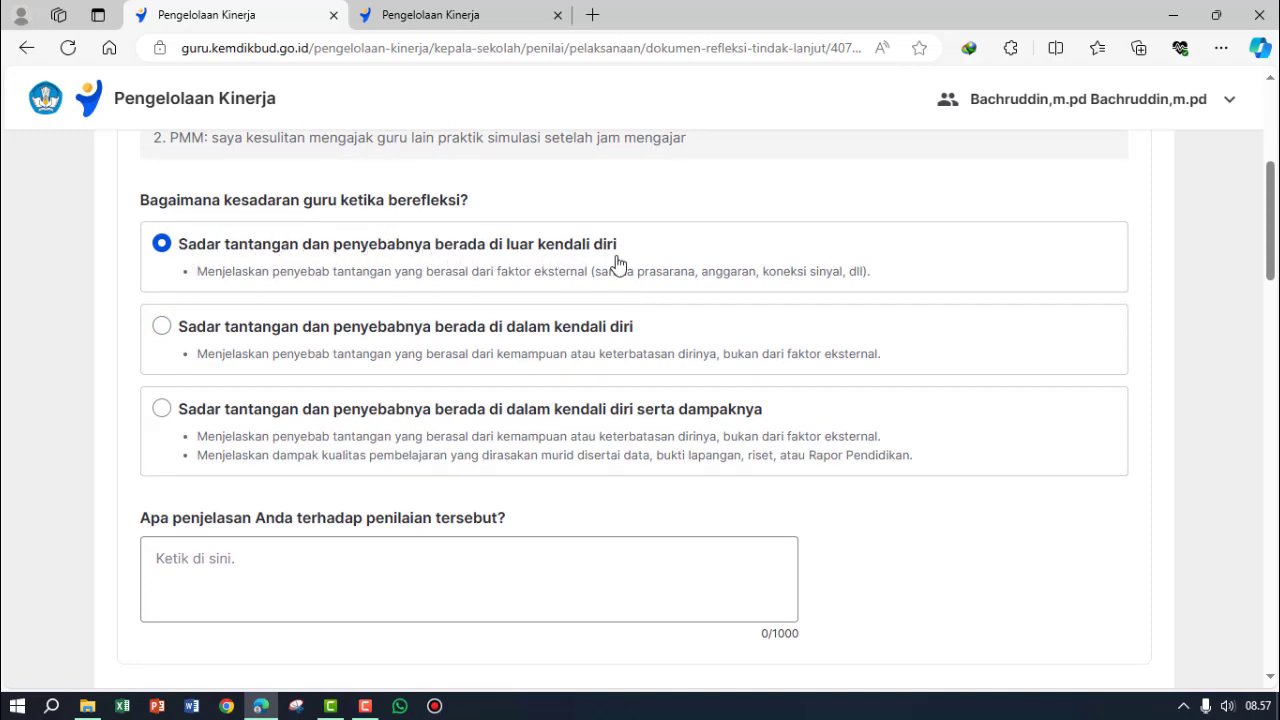
click(233, 250)
click(172, 326)
click(186, 250)
- Fill in the explanation for the awareness rating, starting "Benar Sekali. waktu:cukup; Sumber Daya: Cukup." and describing the budget and internet limitations
scroll(277, 337, down, 3)
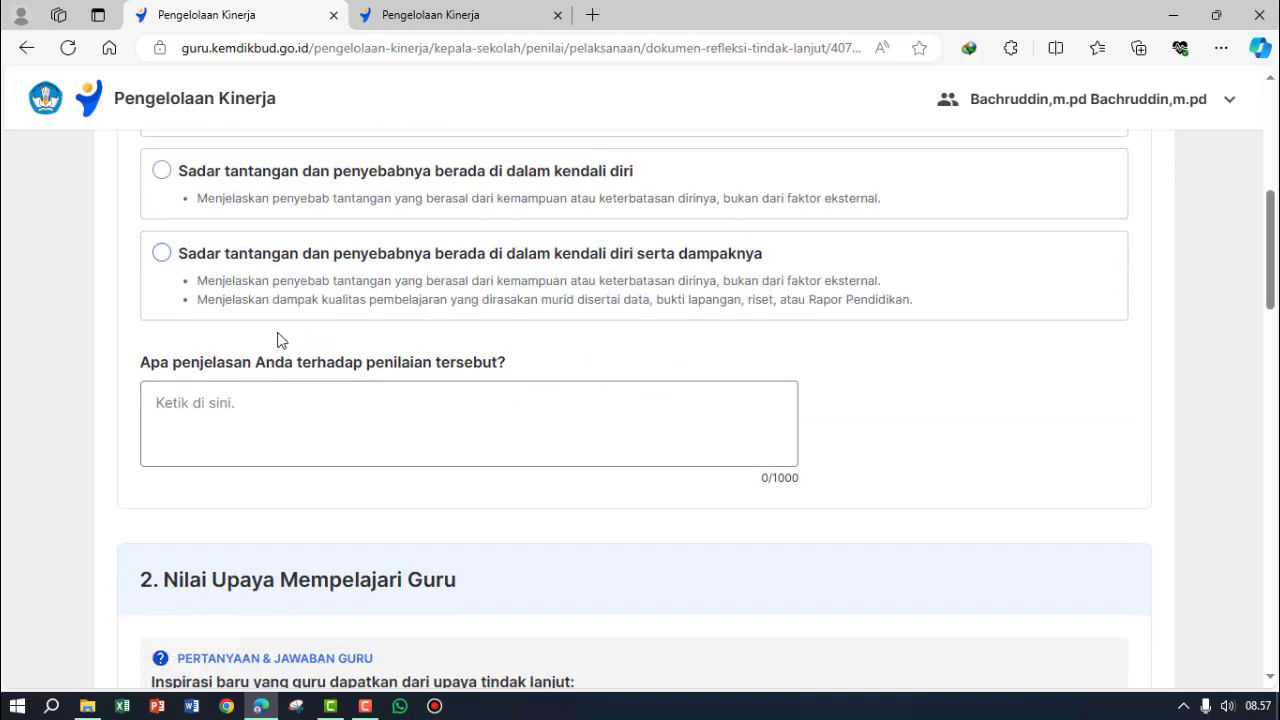
scroll(280, 354, up, 2)
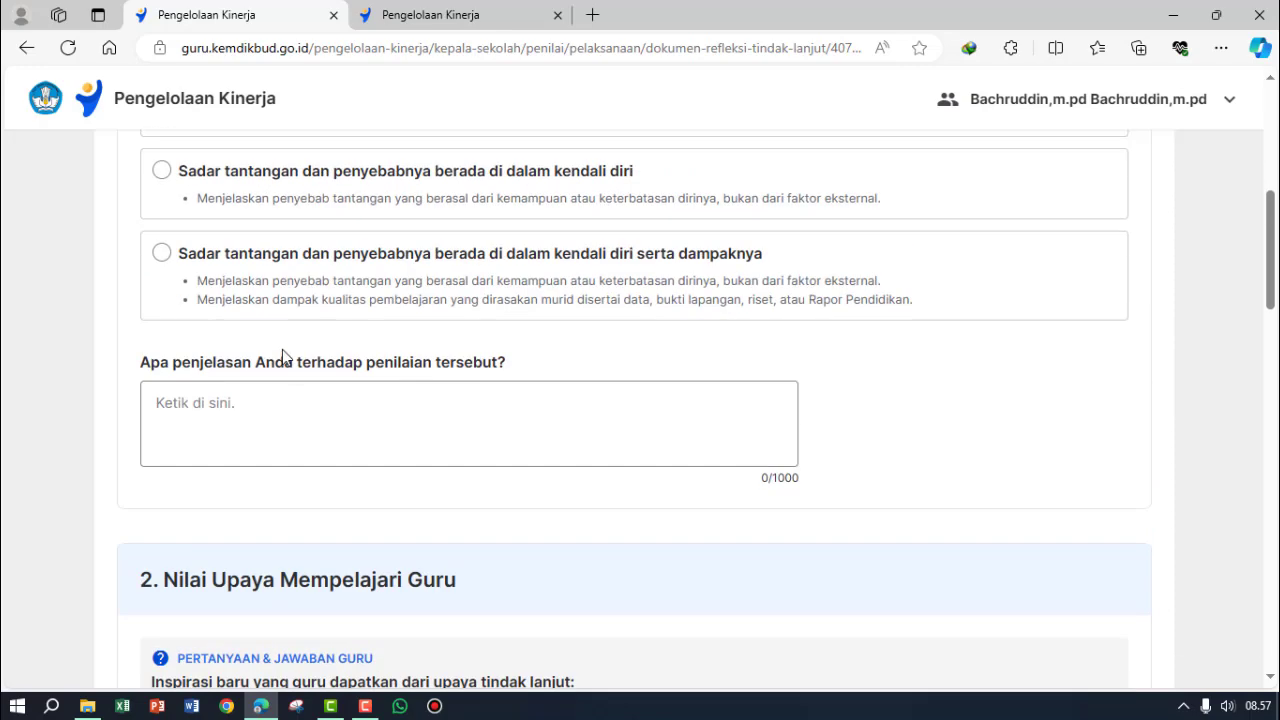
click(220, 403)
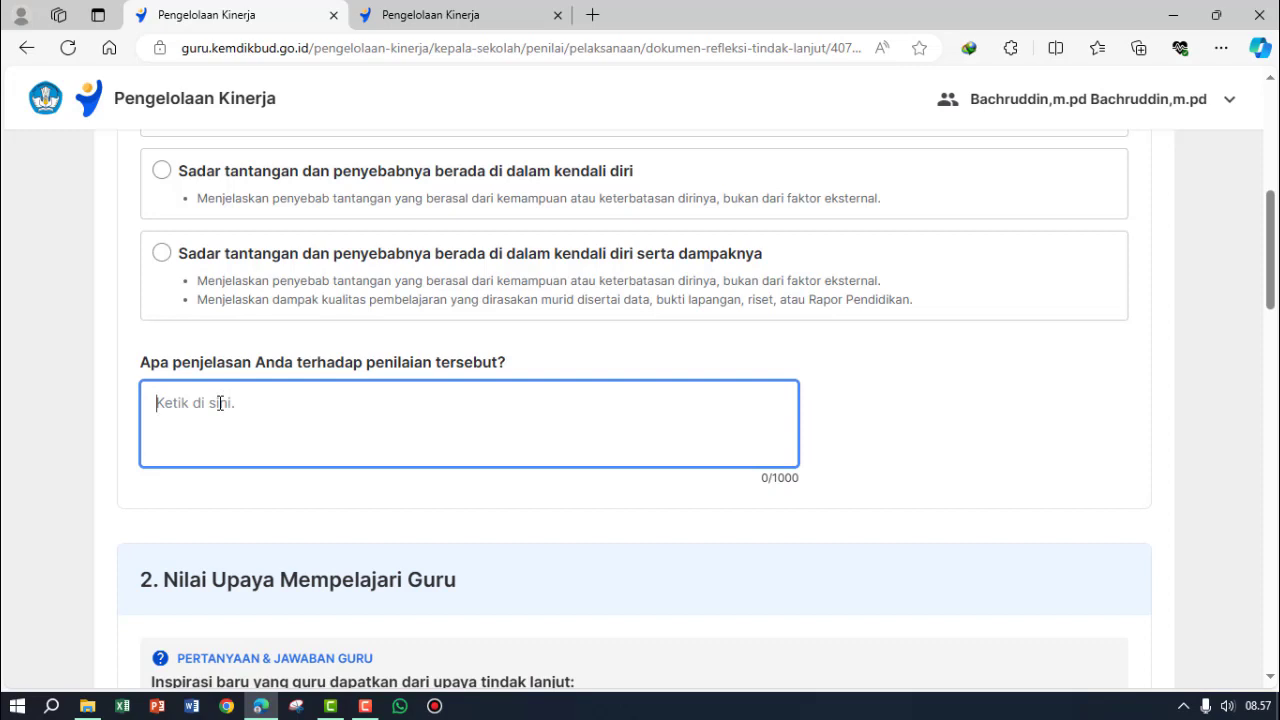
scroll(312, 420, up, 2)
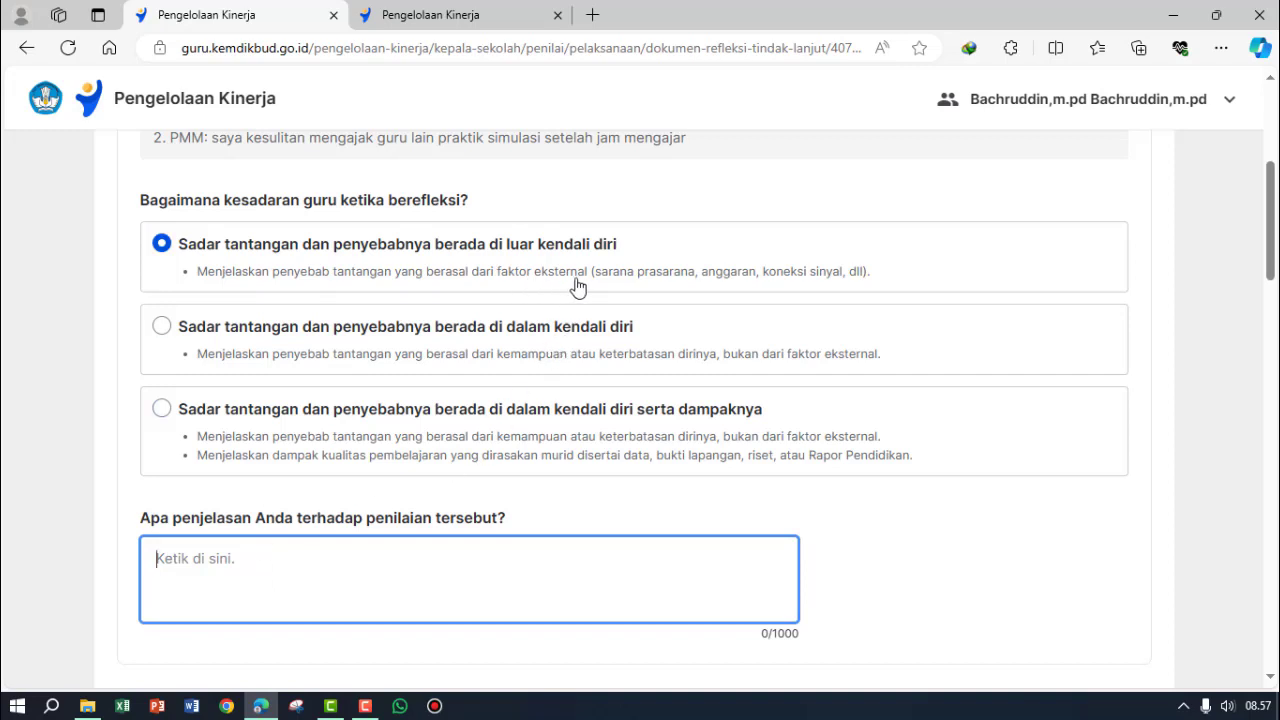
scroll(640, 300, up, 1)
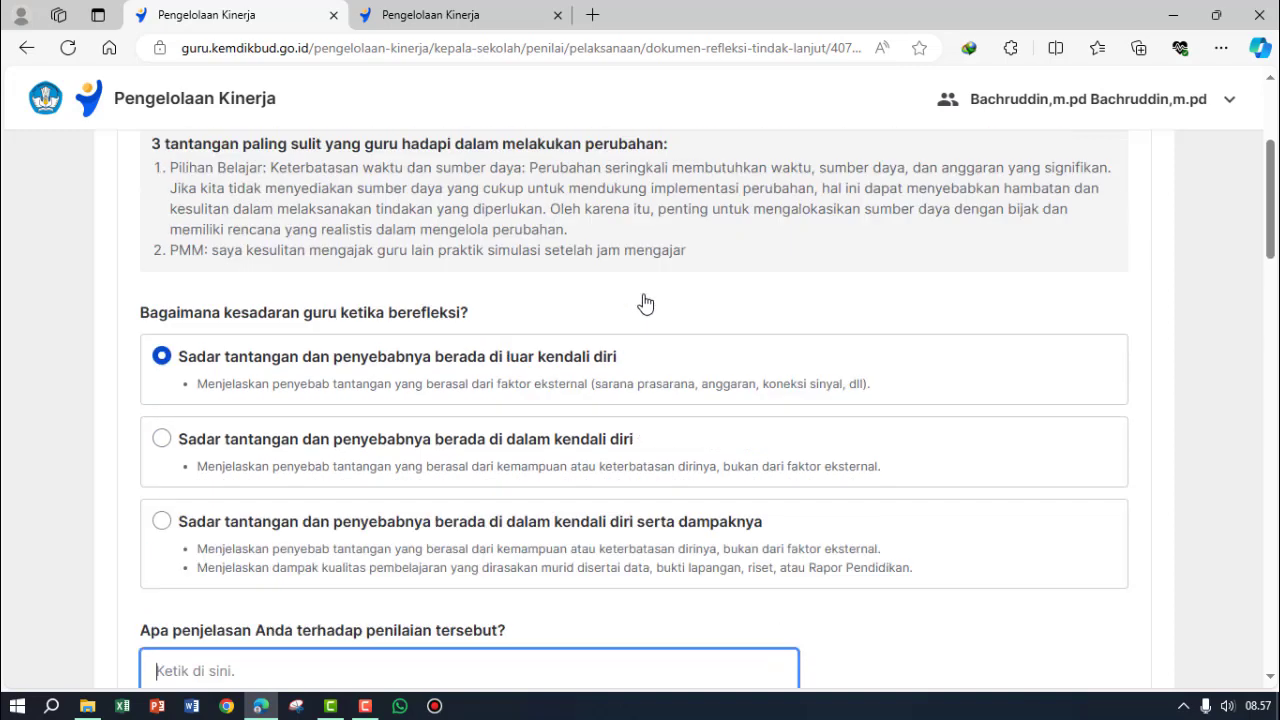
scroll(645, 303, up, 1)
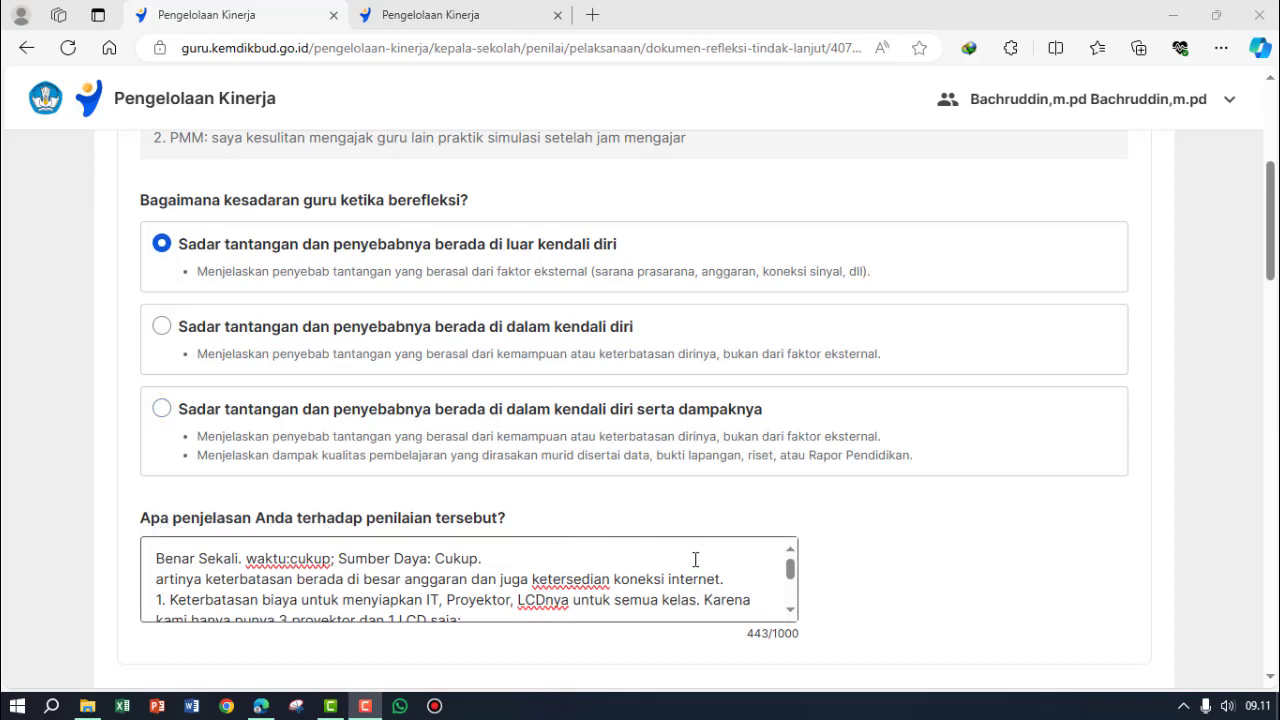
- Compare the opening words "Benar Sekali." of the explanation with the teacher's Pilihan Belajar answer and the chosen rating
click(790, 567)
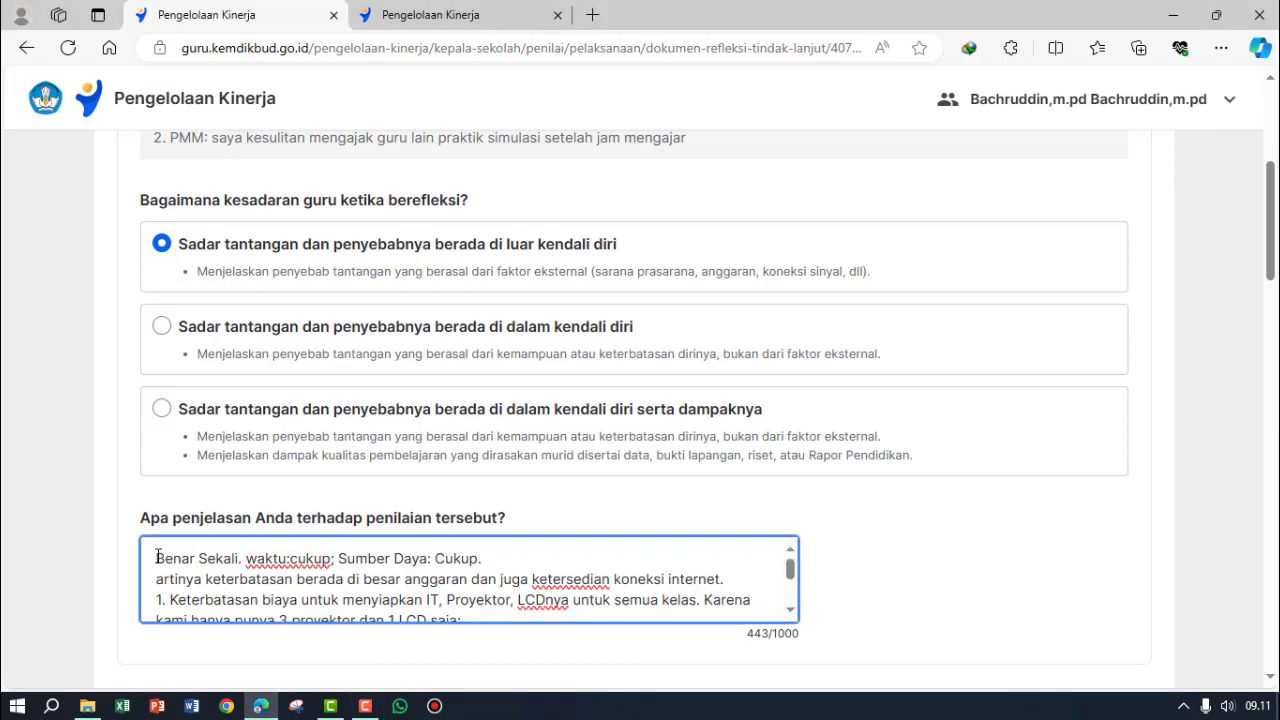
drag(156, 556, 242, 556)
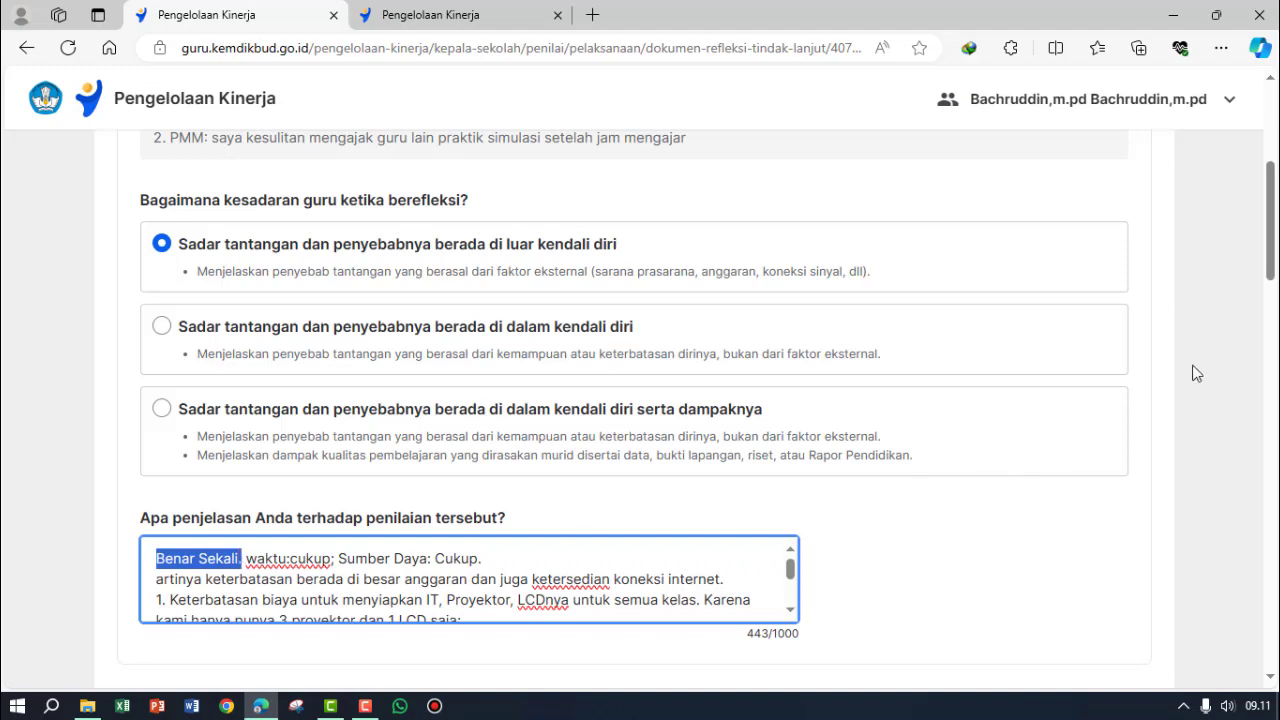
drag(1274, 204, 1268, 173)
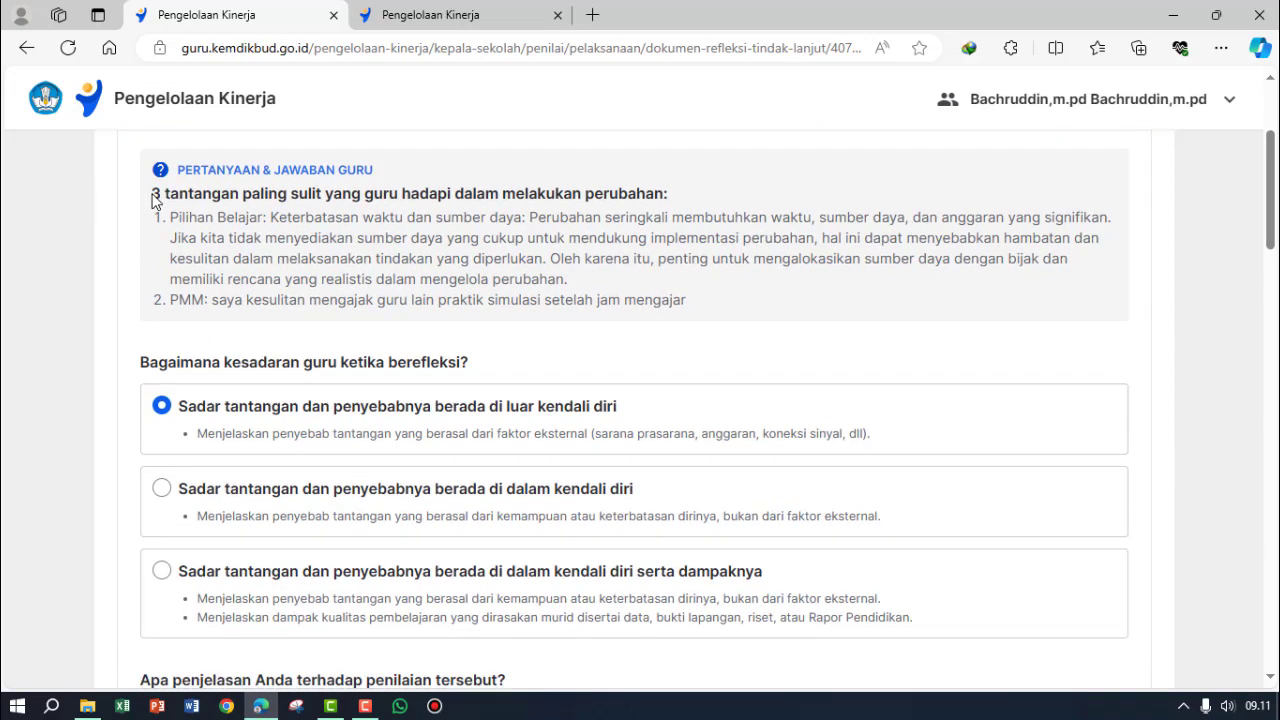
drag(152, 199, 600, 285)
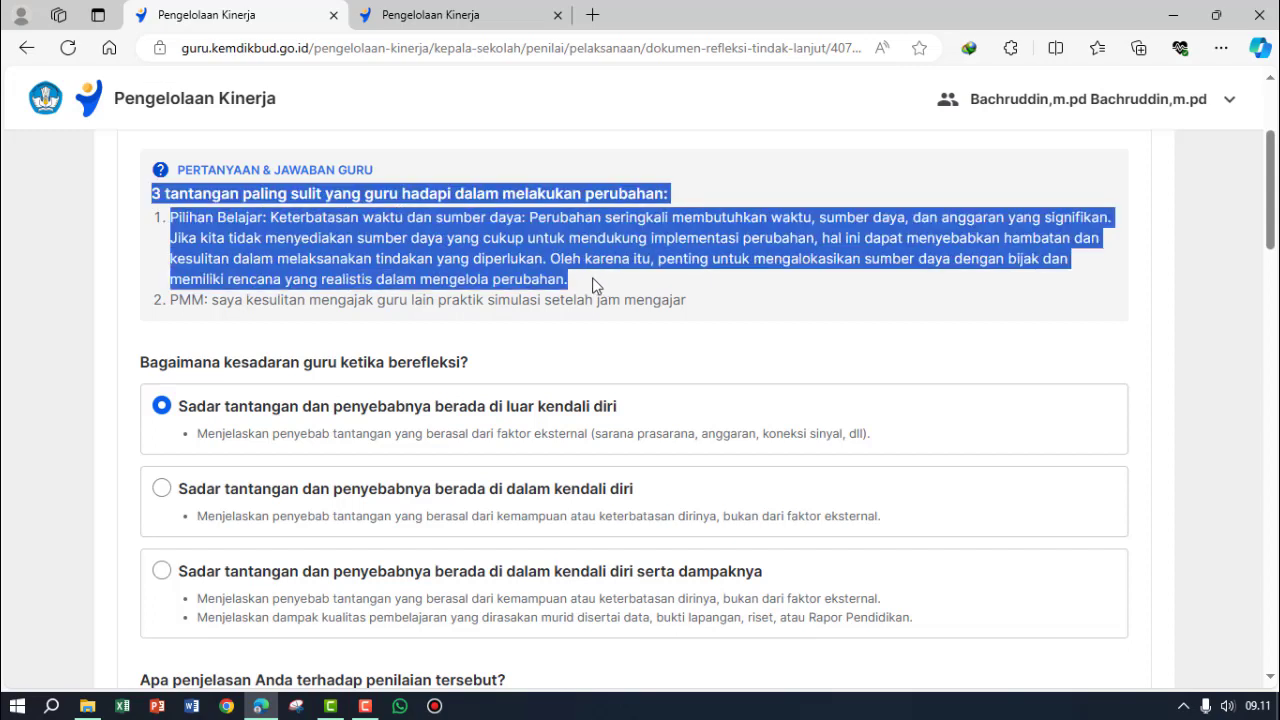
click(754, 306)
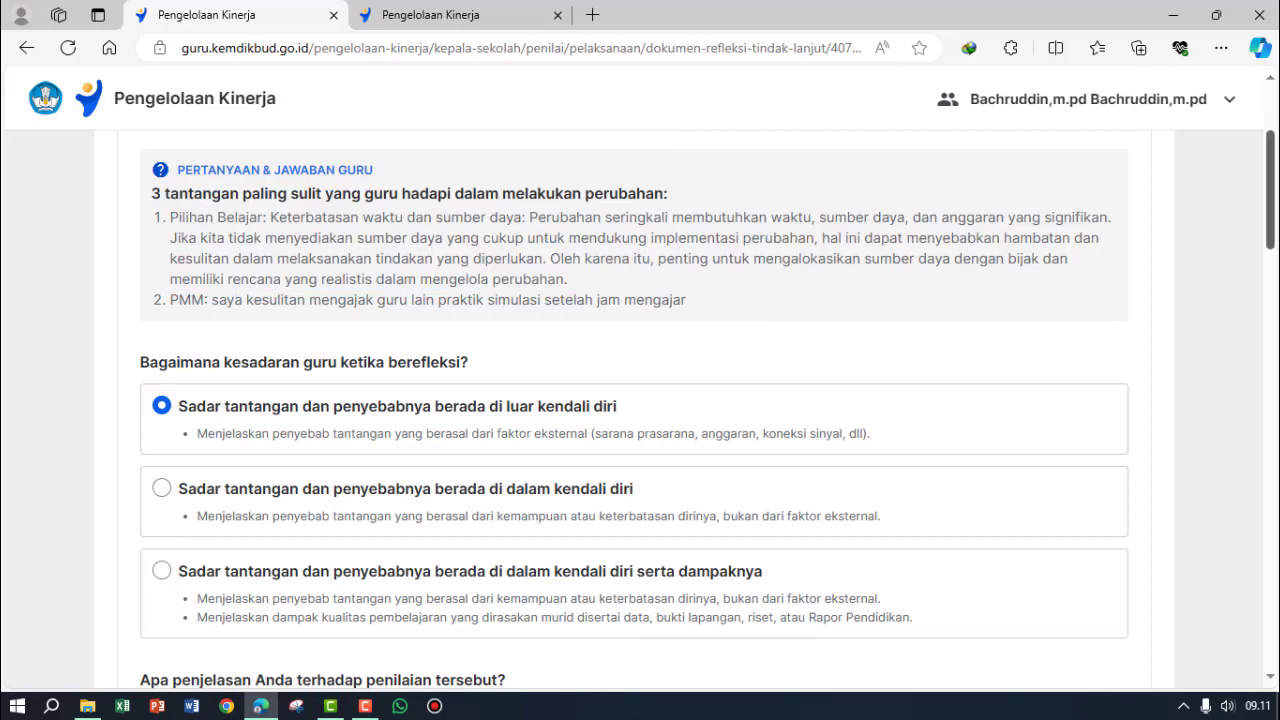
drag(1273, 166, 1273, 192)
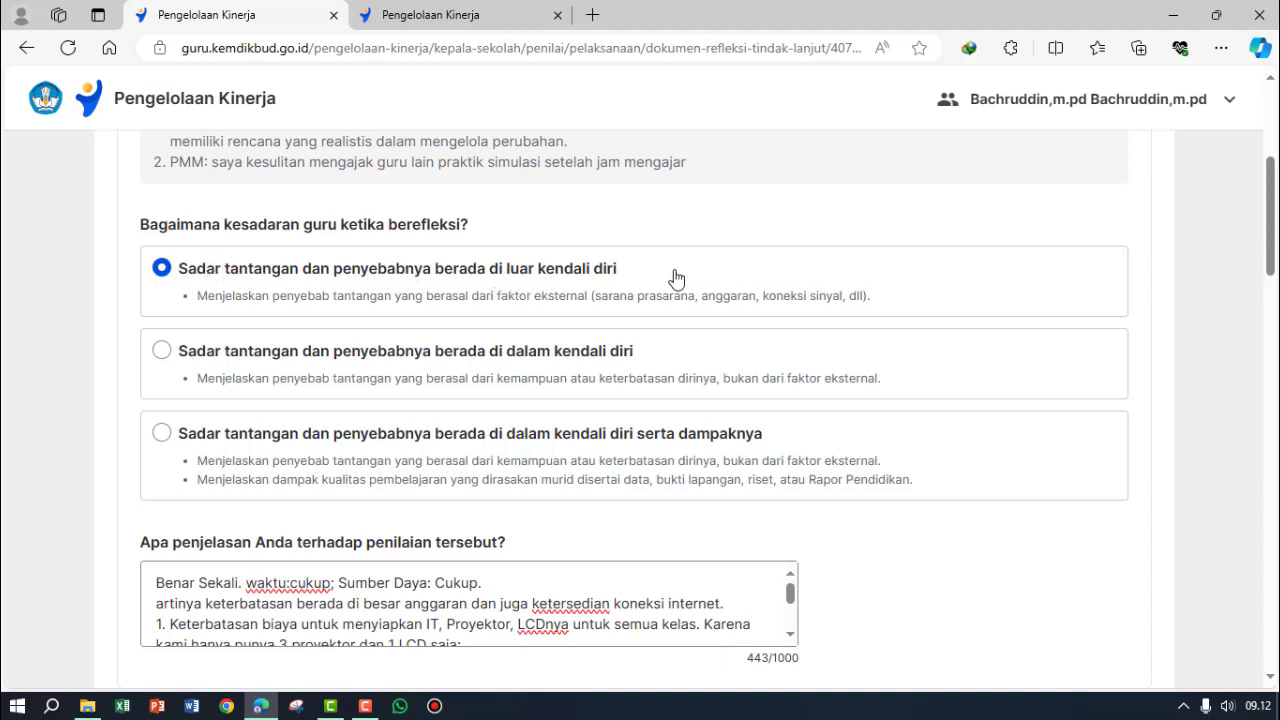
- Correct "waktu:cukup" to "Waktu : cukup" in the first line of the explanation for the awareness rating
scroll(1273, 205, down, 2)
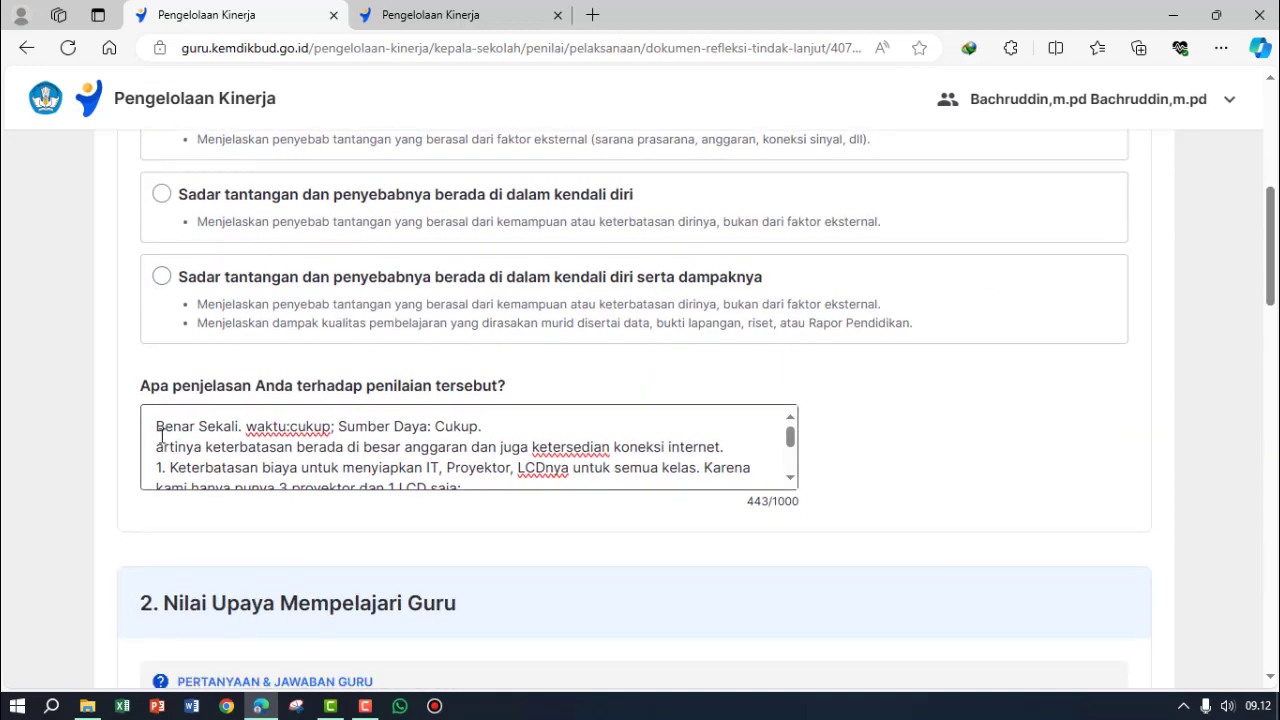
click(249, 427)
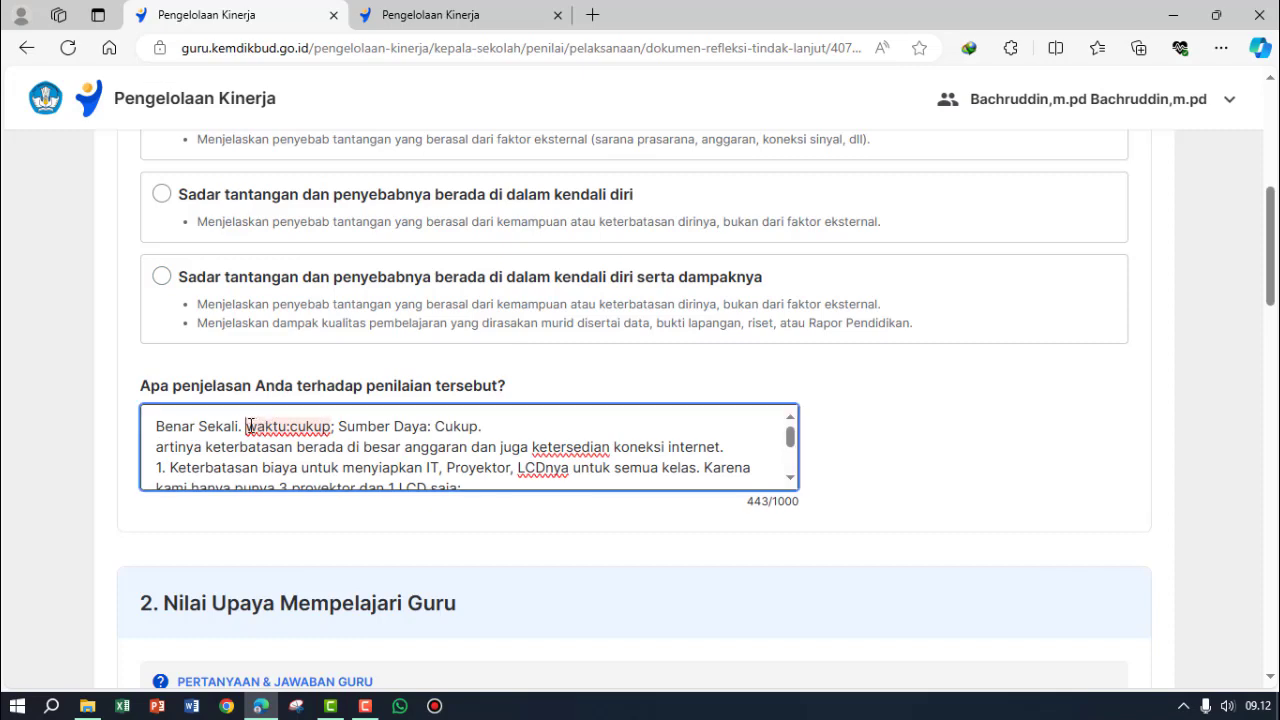
drag(249, 427, 324, 426)
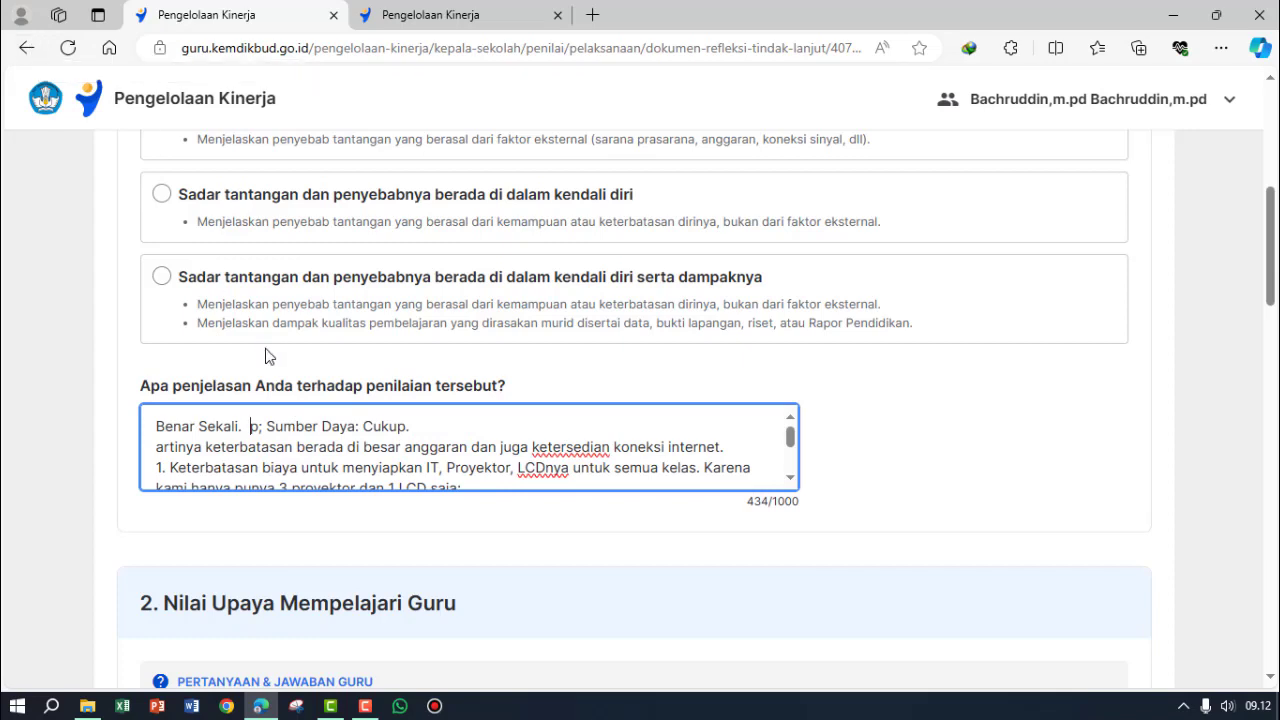
text(Waktu)
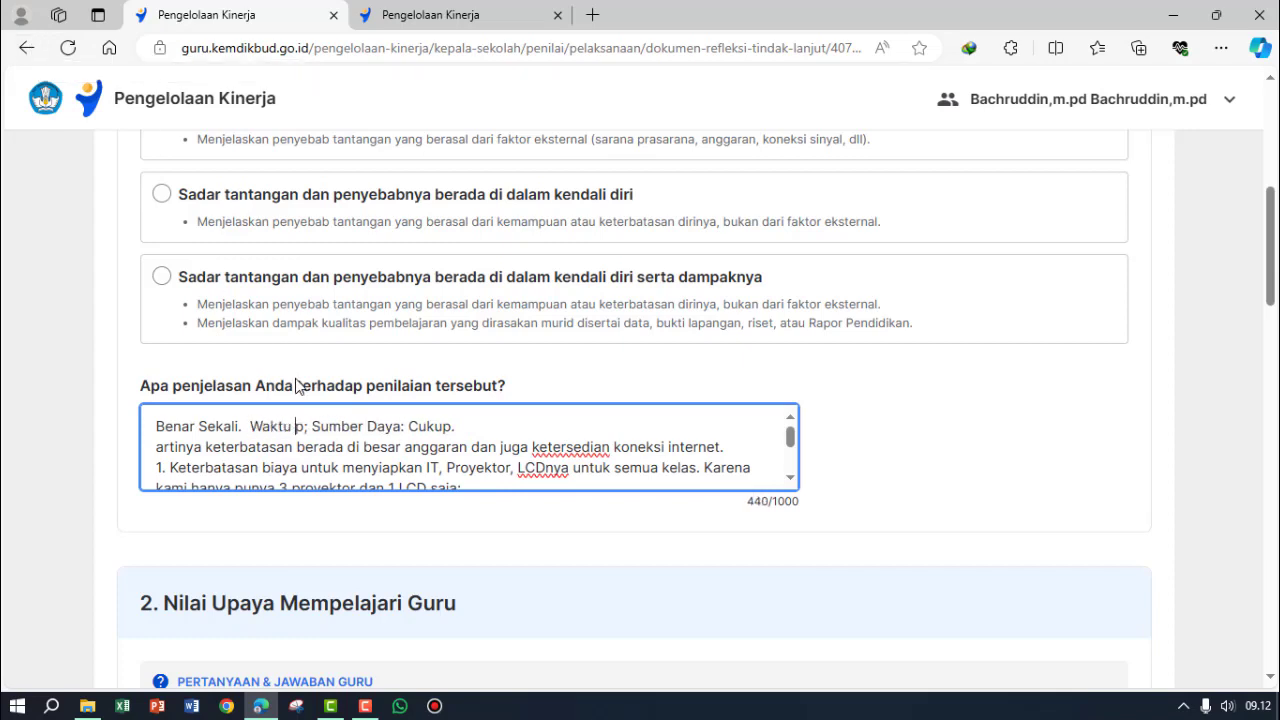
text( : )
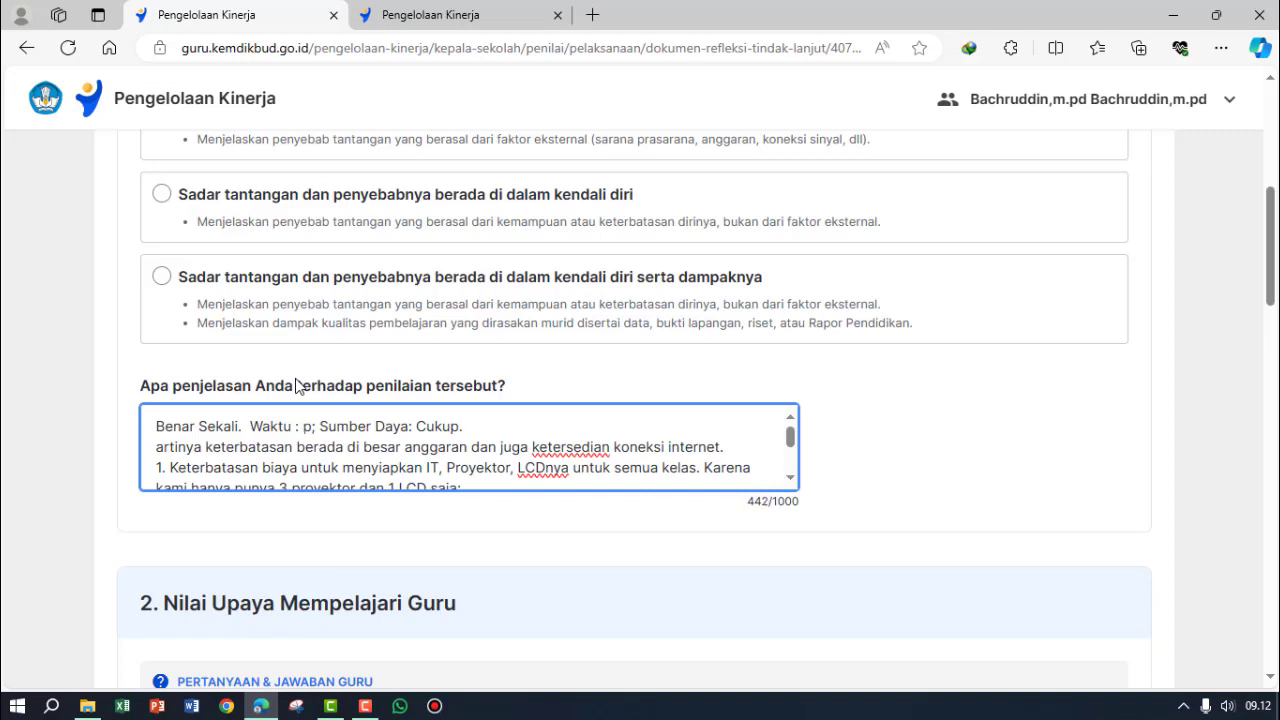
text(cuk)
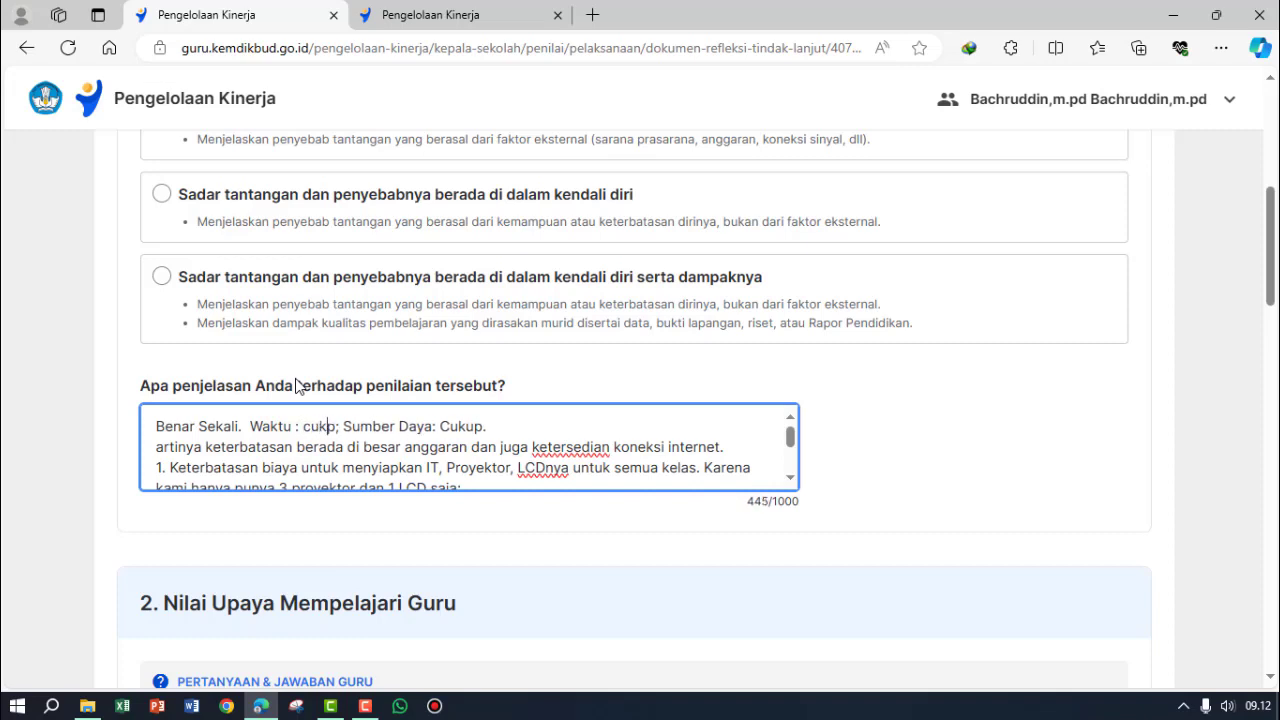
text(u)
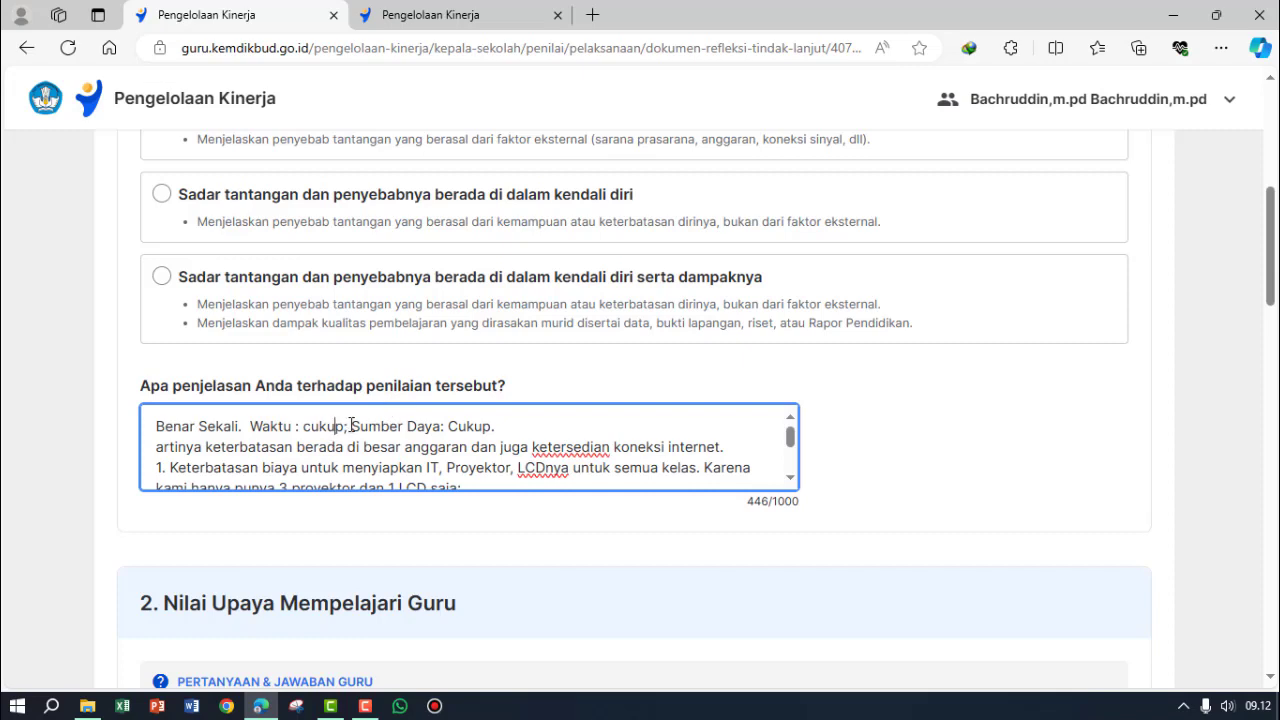
- Read the rest of the explanation, through the numbered points on projector costs and WIFI capacity to its last line
click(448, 426)
drag(795, 445, 800, 452)
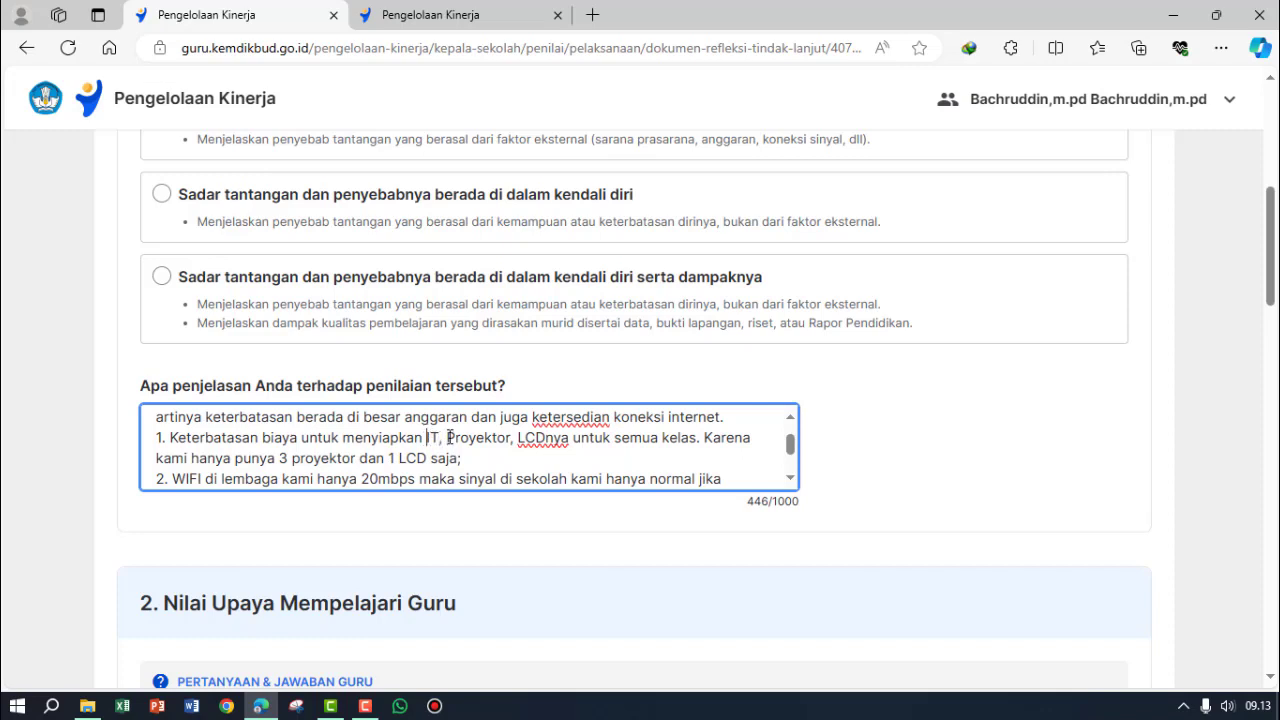
drag(448, 437, 470, 438)
click(455, 461)
drag(790, 455, 791, 463)
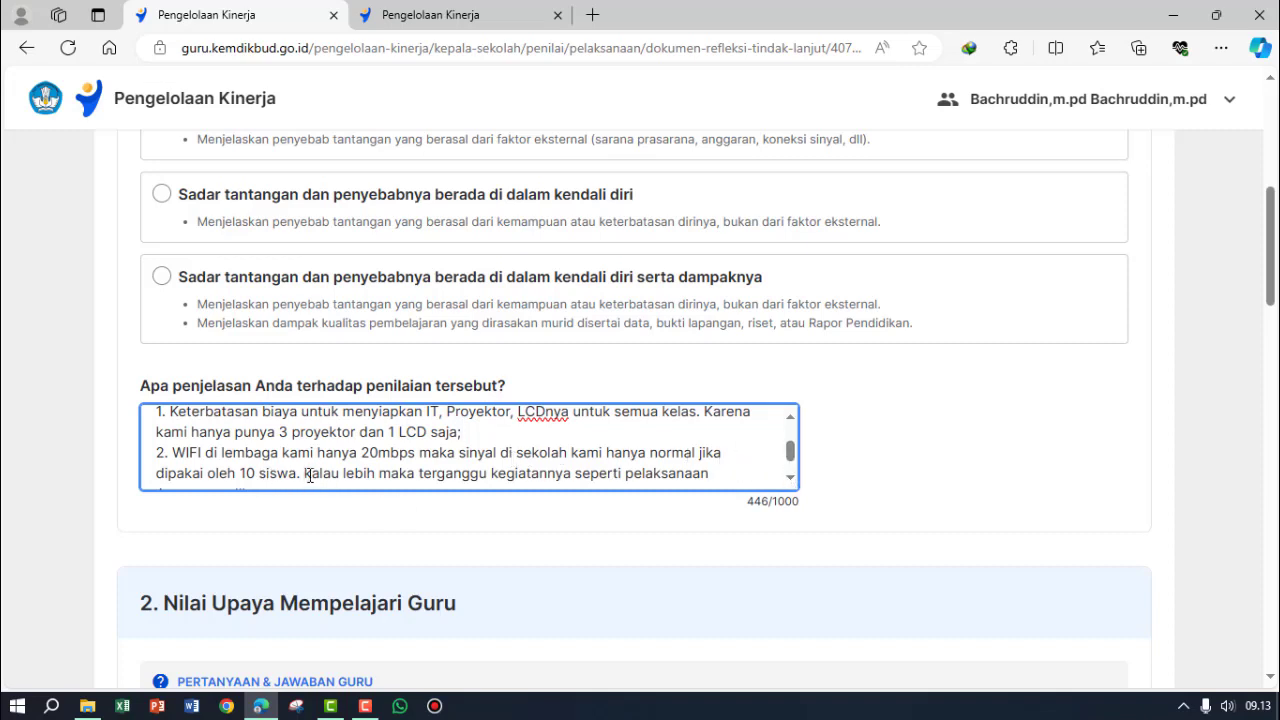
click(306, 474)
drag(792, 447, 792, 450)
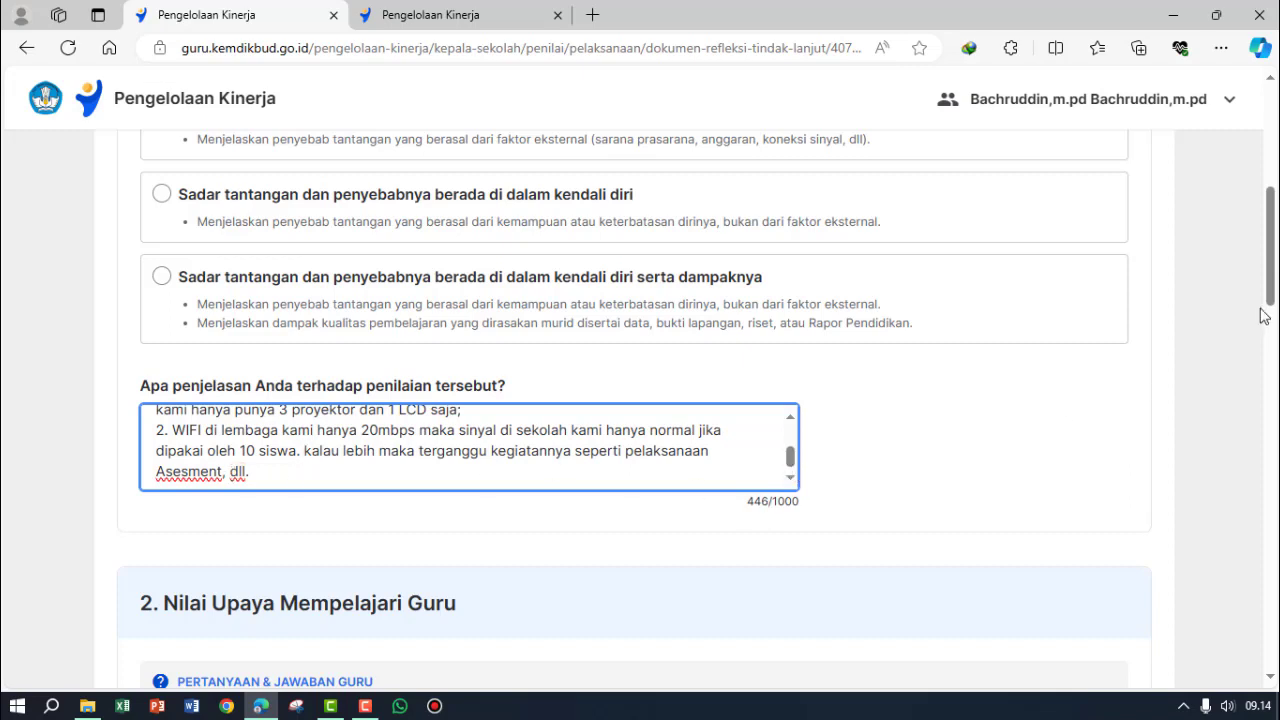
- Examine the teacher's inspiration and practice-change answers and the three rating options in Nilai Upaya Mempelajari Guru, rechecking the first section's rating
drag(1273, 250, 1273, 312)
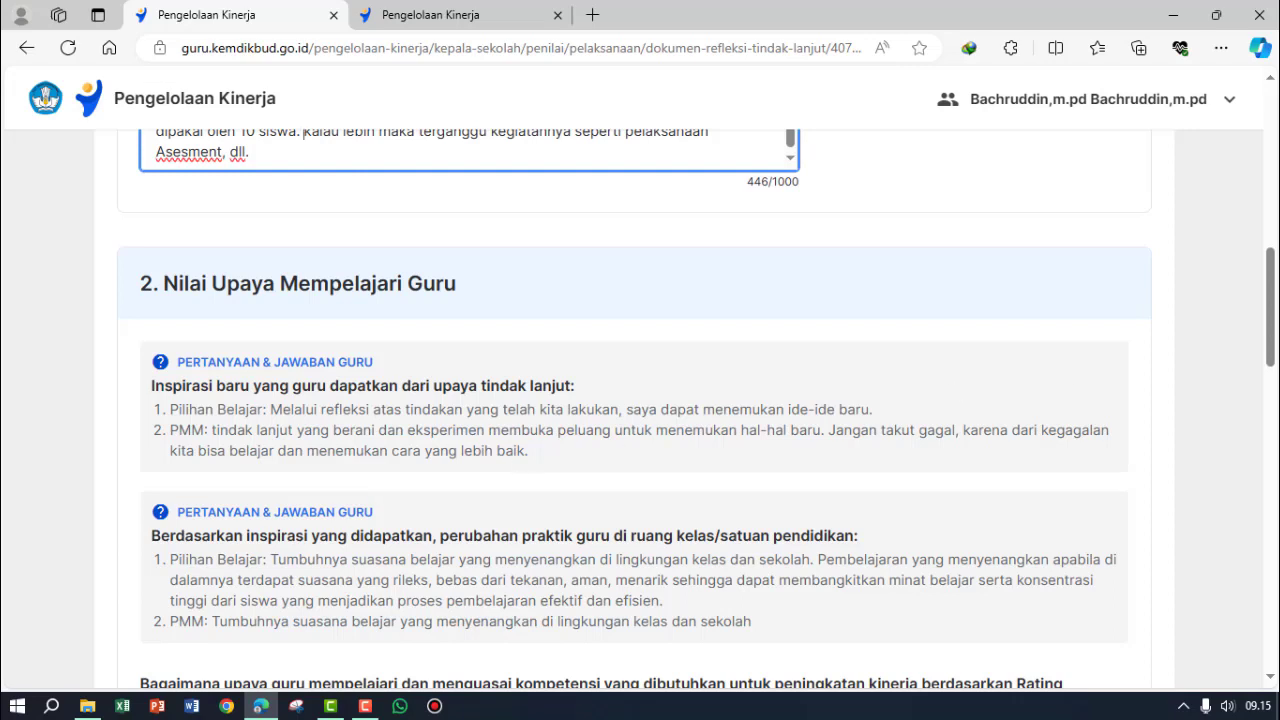
drag(1272, 328, 1274, 359)
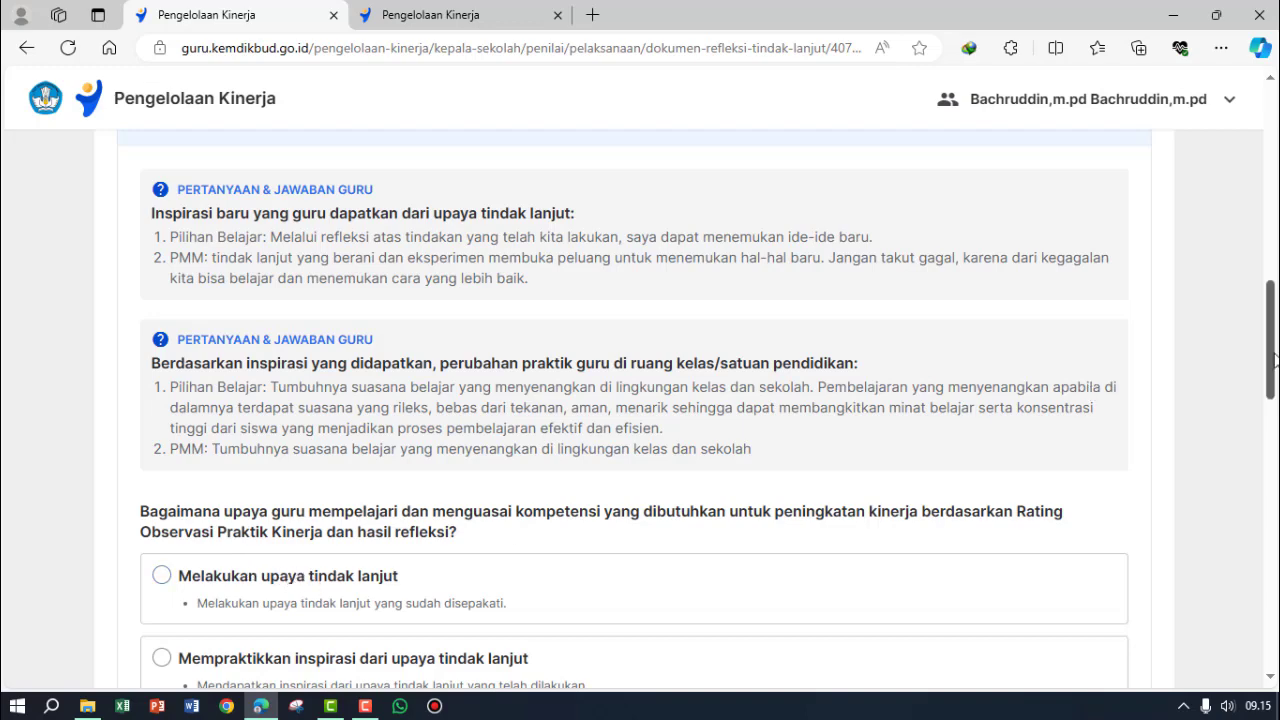
drag(1272, 358, 1265, 383)
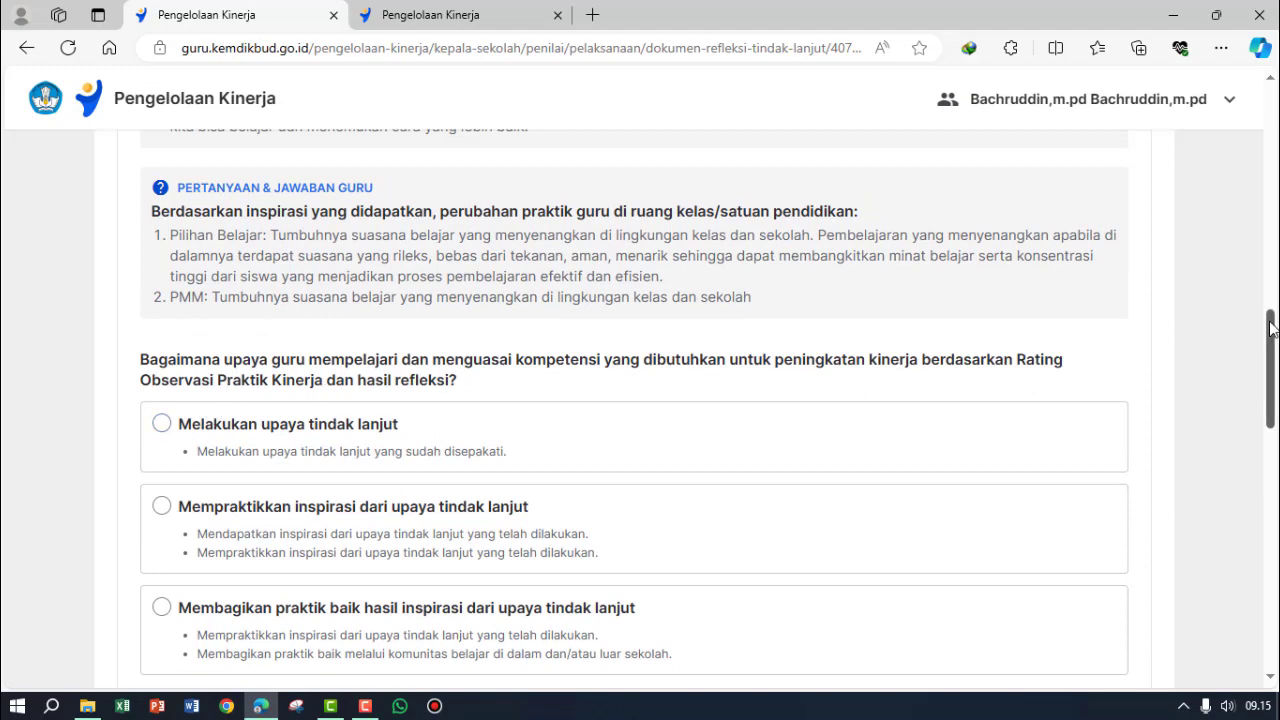
drag(1270, 320, 1245, 174)
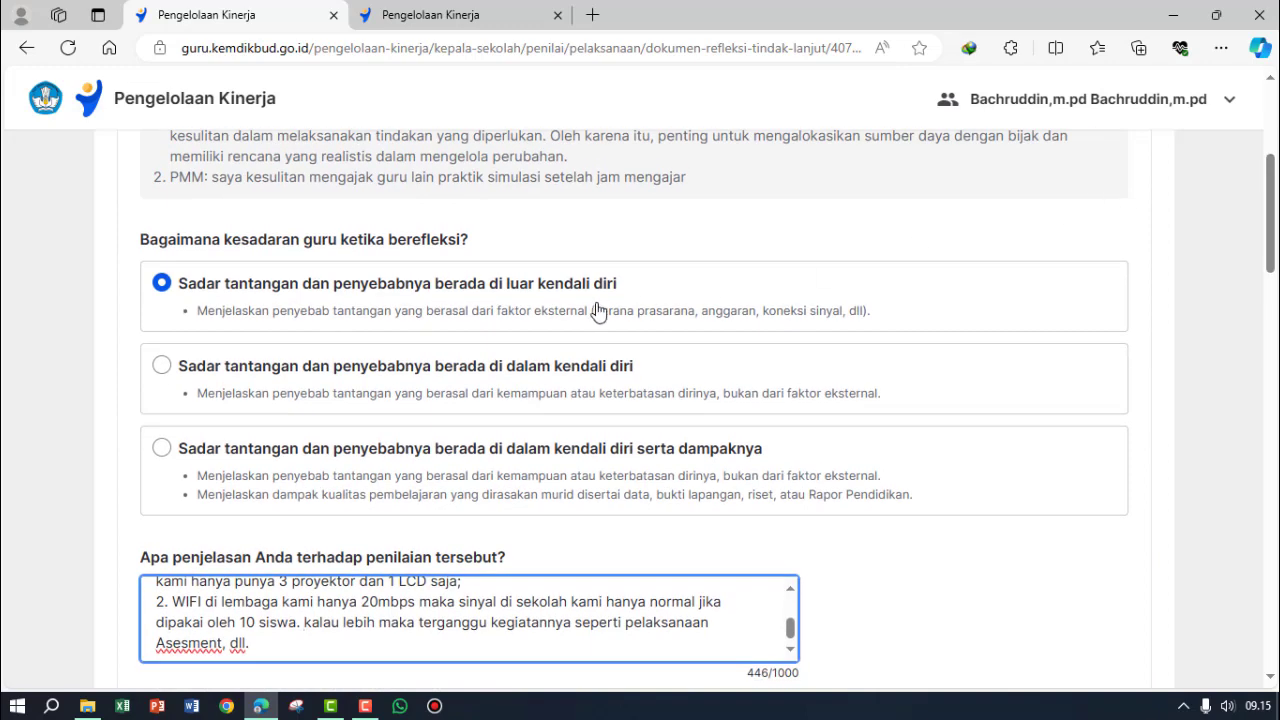
drag(1272, 252, 1272, 364)
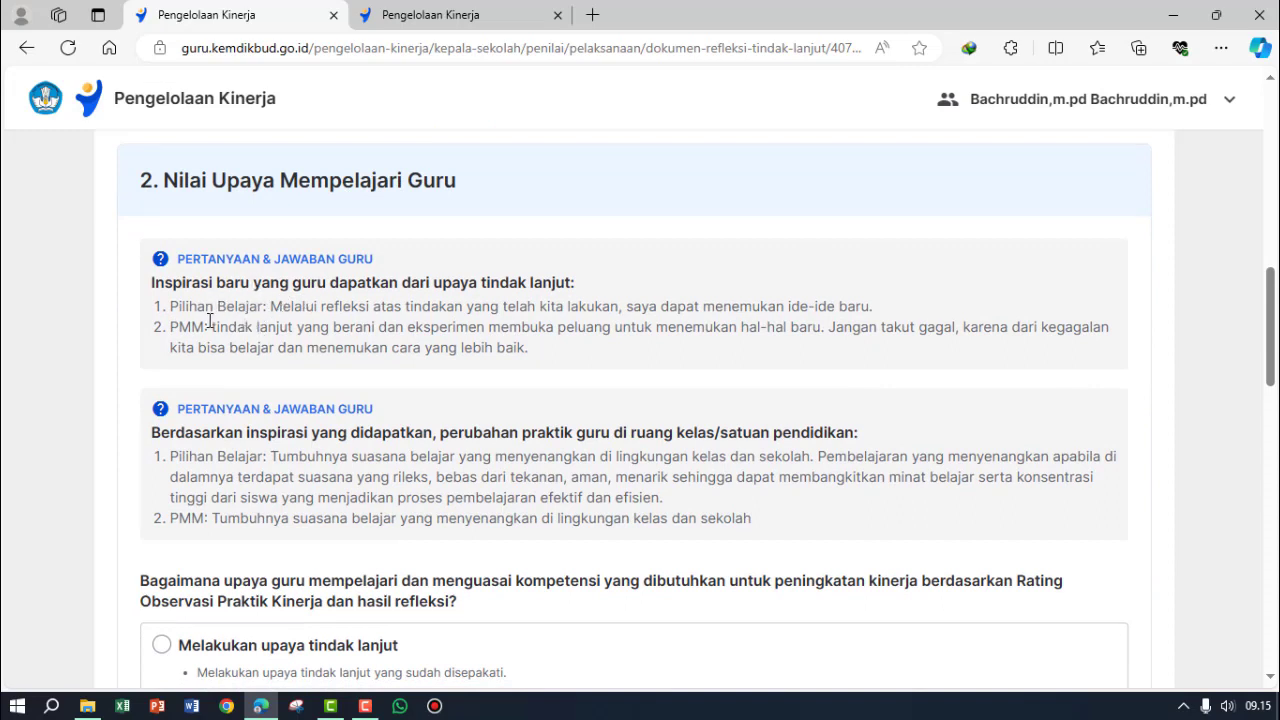
drag(1276, 277, 1275, 305)
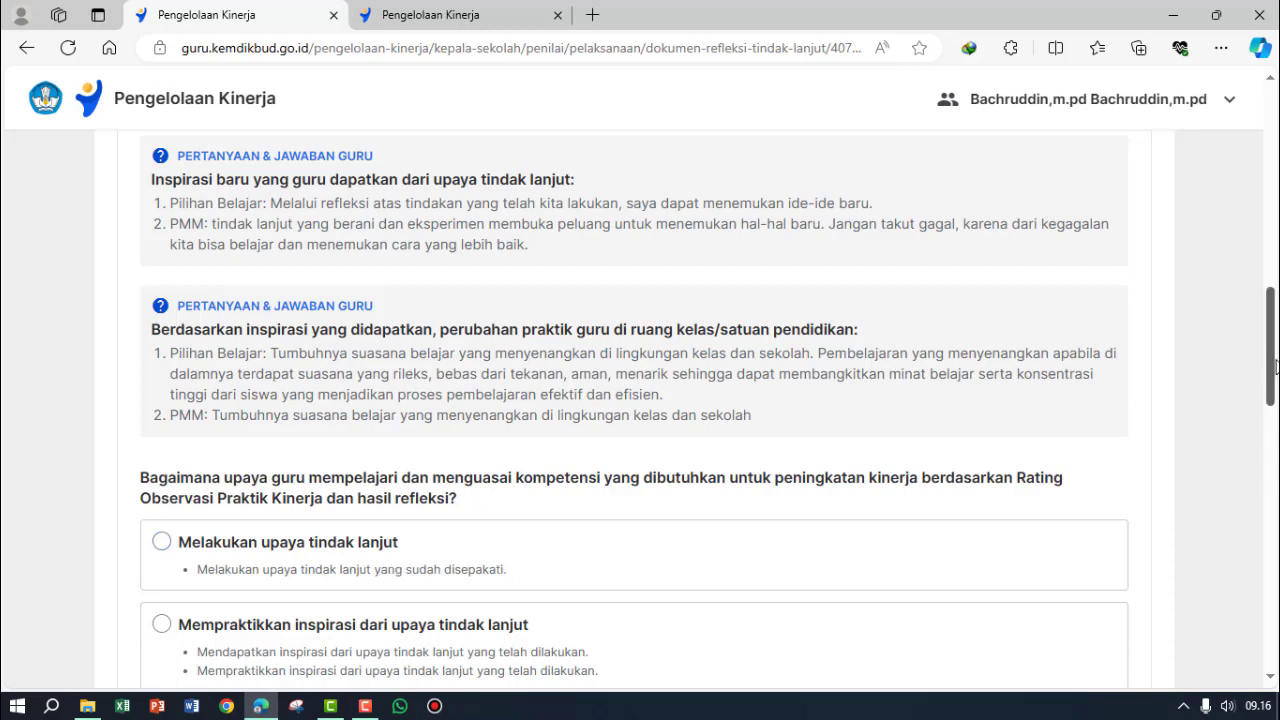
scroll(1273, 363, down, 2)
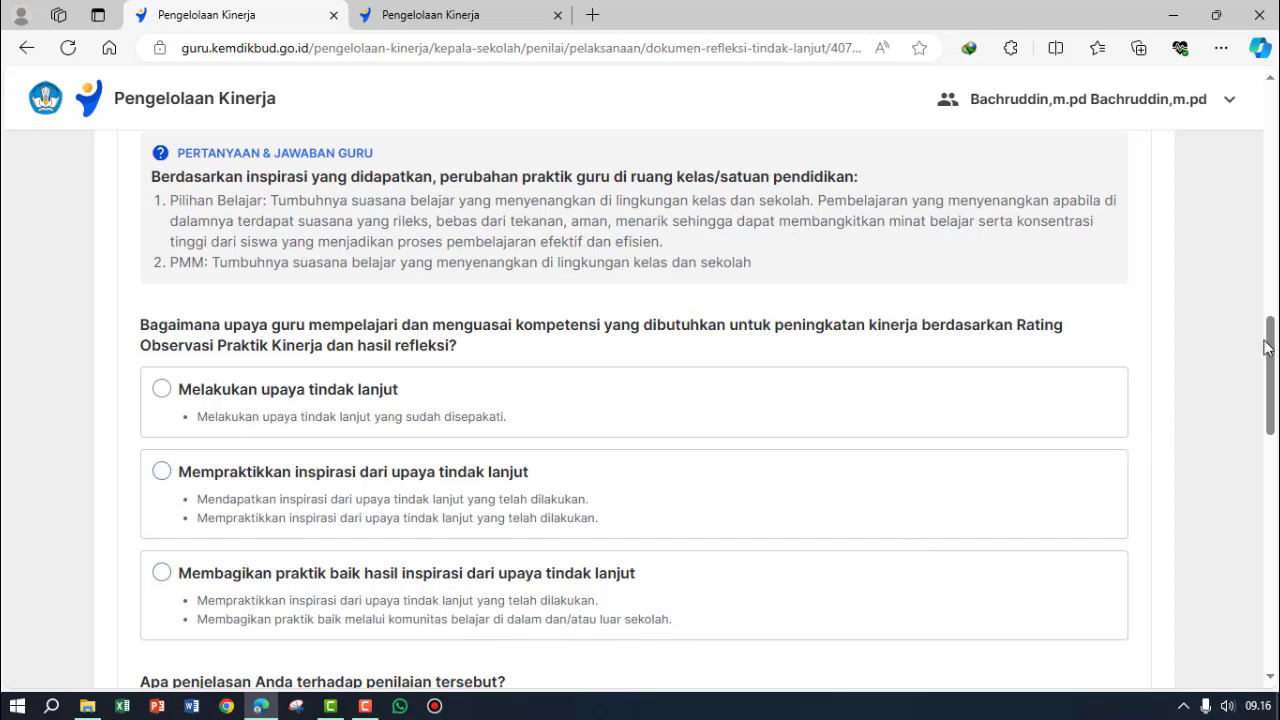
- Review the teacher's inspiration and practice-change answers, then rate the effort in Nilai Upaya Mempelajari Guru as "Melakukan upaya tindak lanjut"
scroll(1272, 350, up, 1)
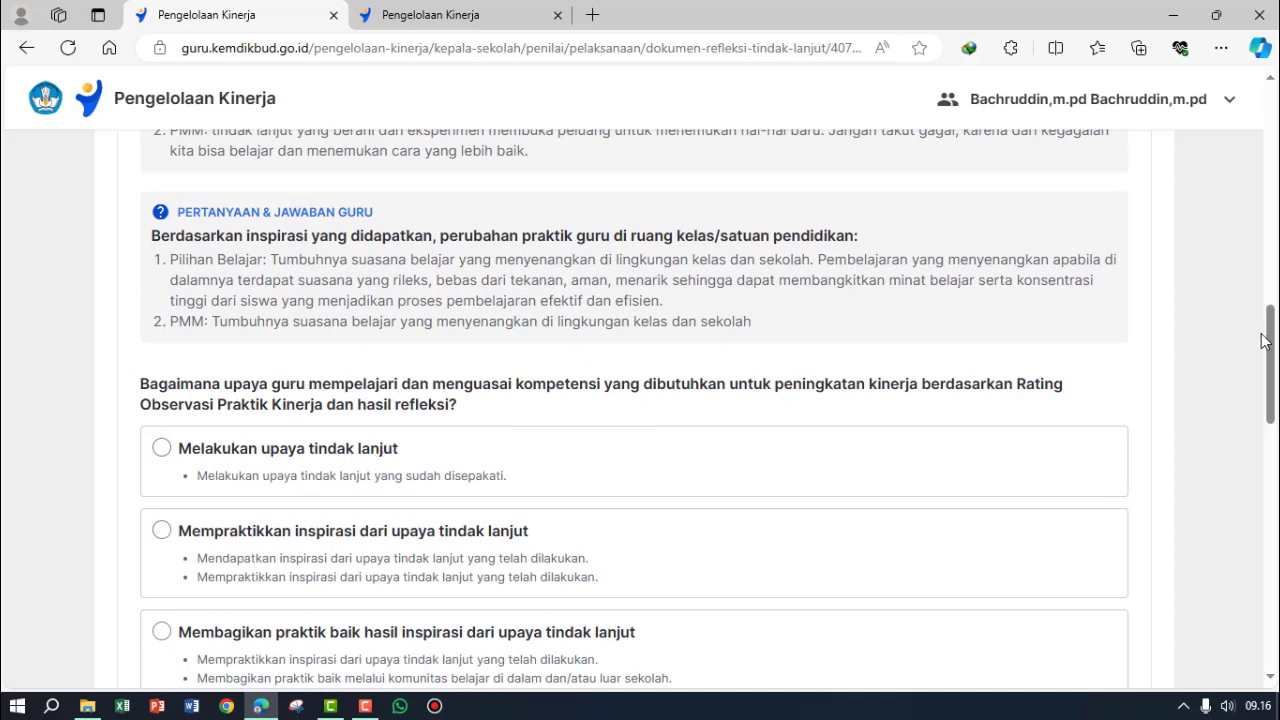
scroll(1272, 330, up, 2)
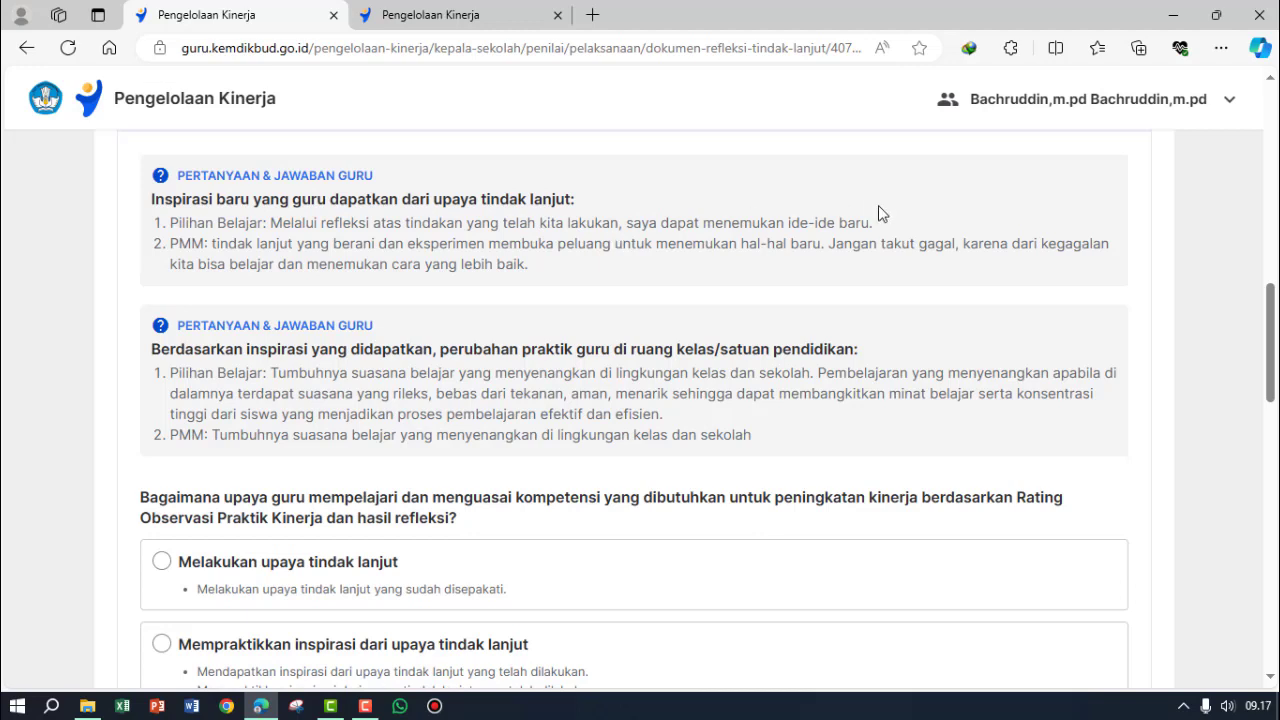
drag(871, 222, 705, 225)
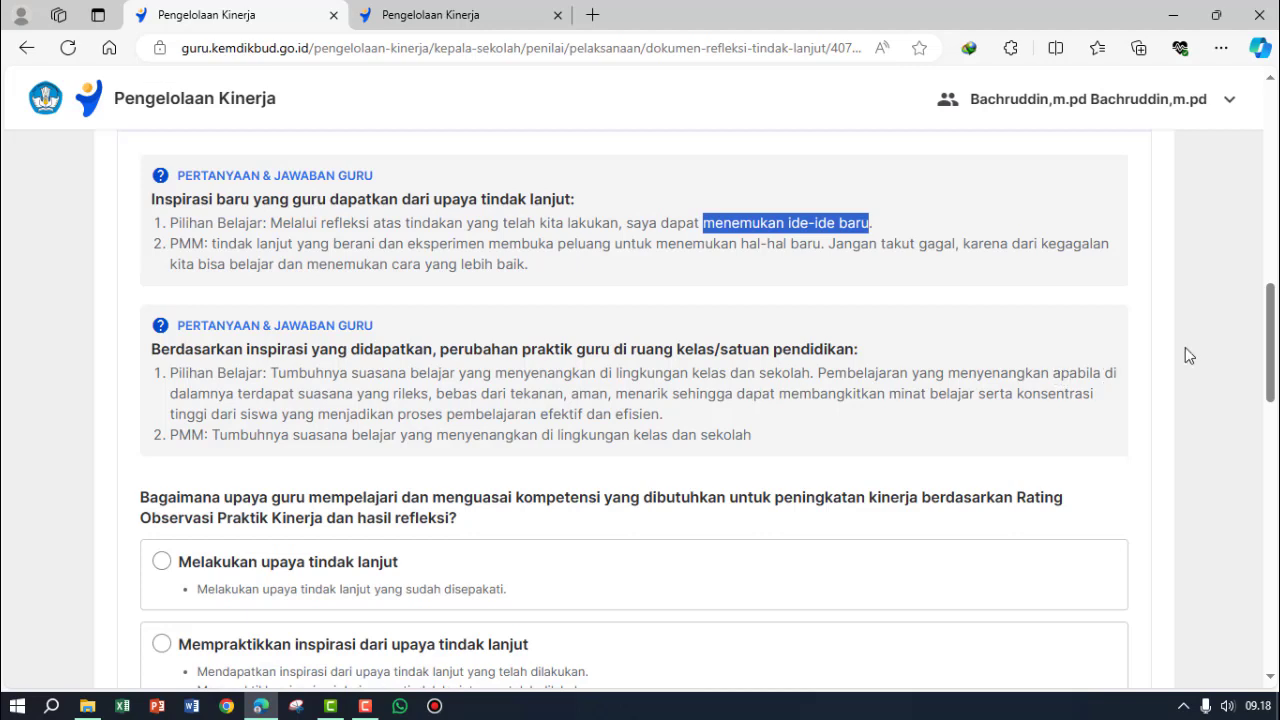
drag(1274, 318, 1273, 338)
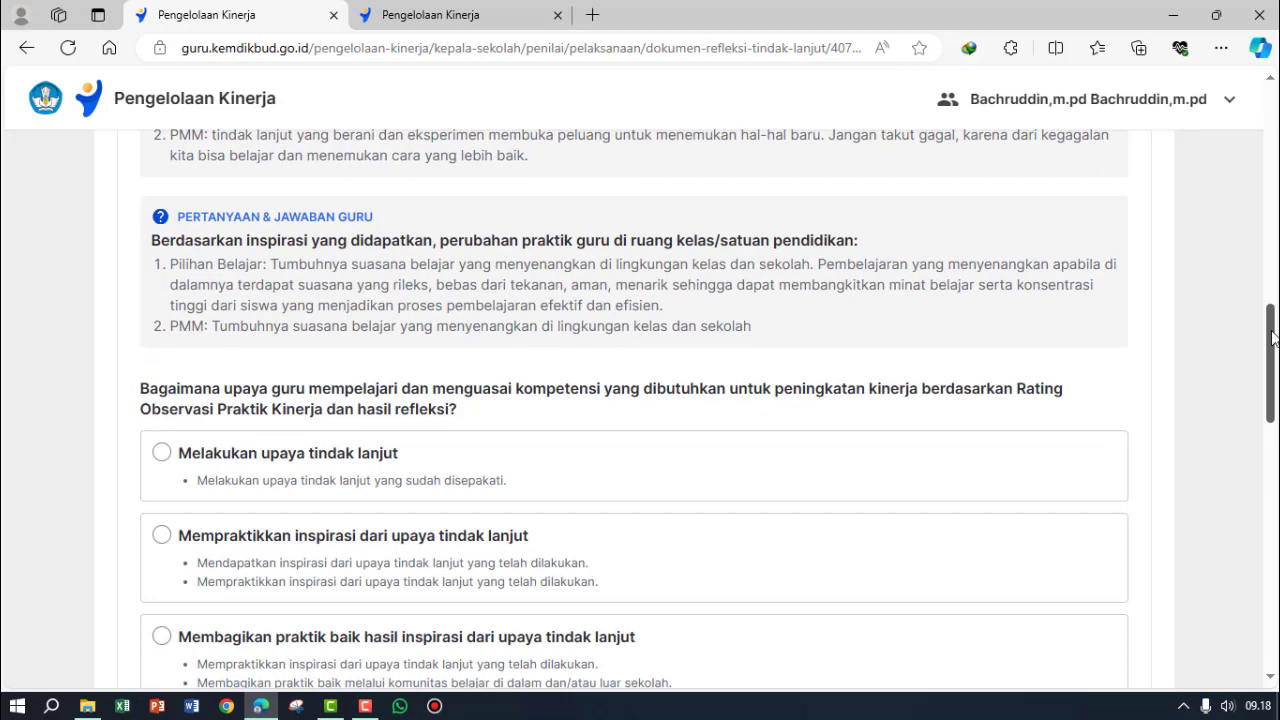
mouse_move(1274, 338)
mouse_down()
mouse_move(1271, 313)
mouse_move(1272, 356)
mouse_up()
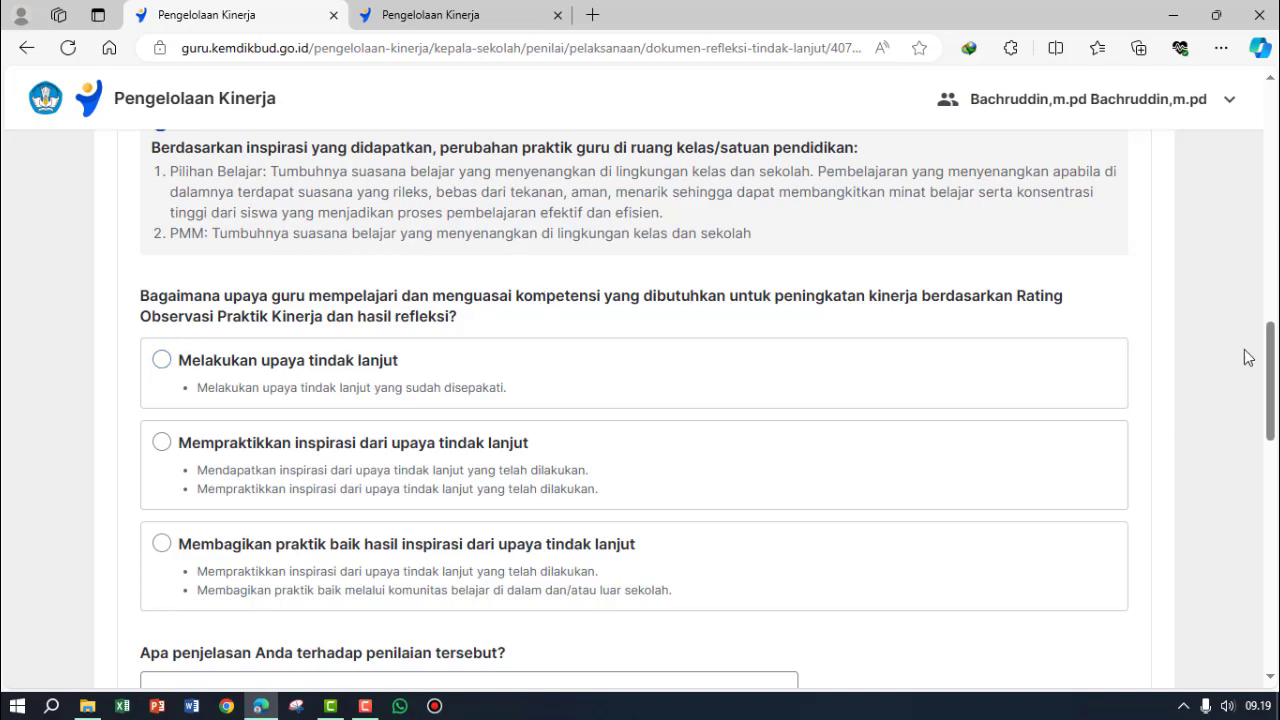
scroll(1270, 358, up, 2)
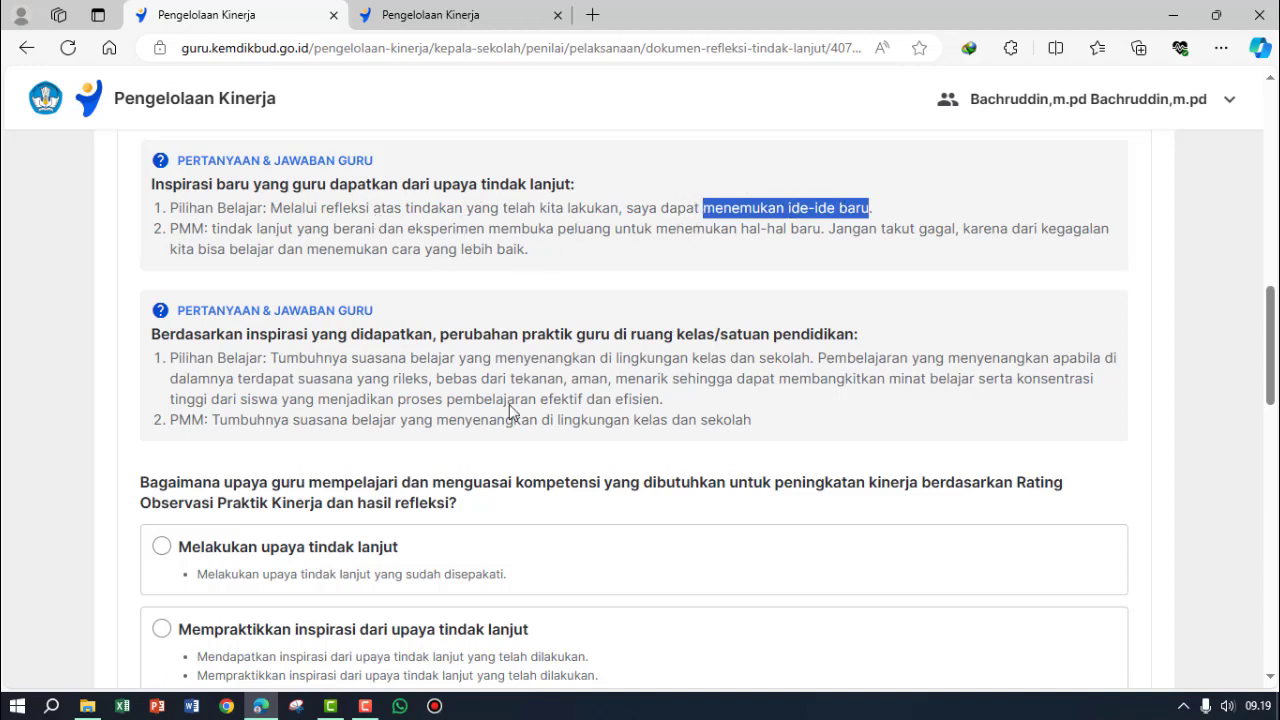
click(161, 549)
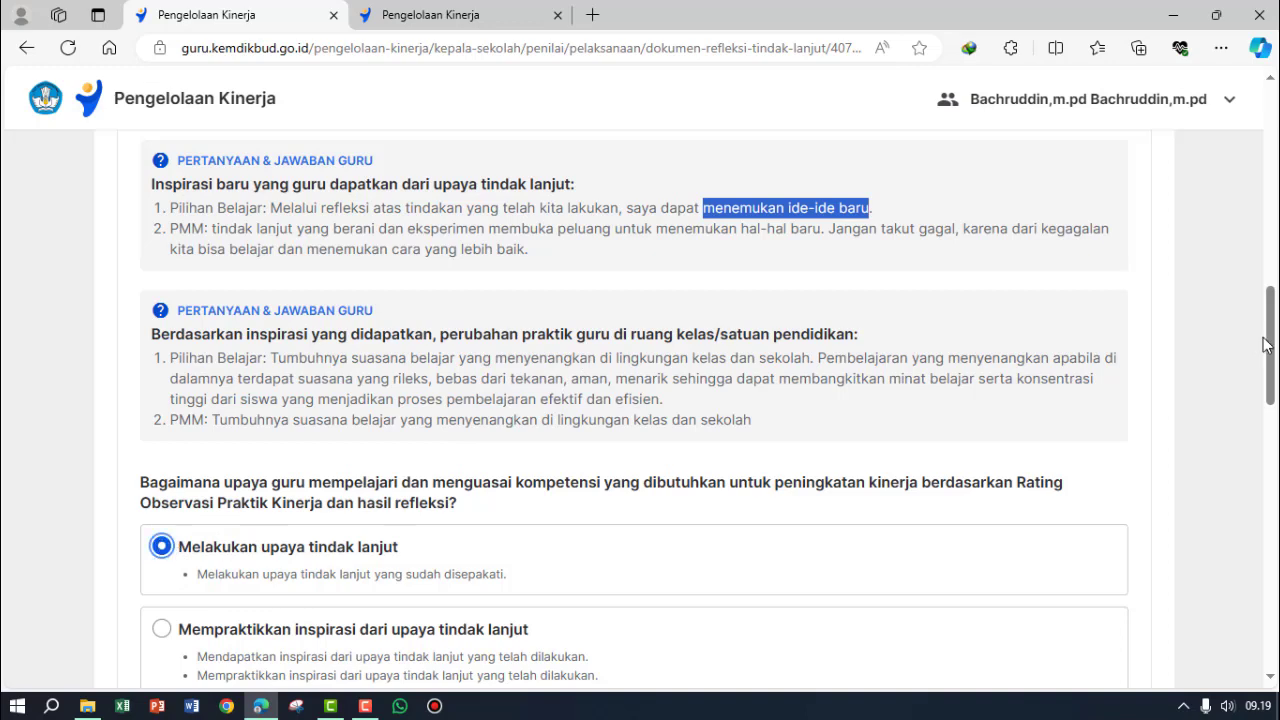
- Begin the explanation for the effort rating with "Tindak lanjut sudah dilakukan tapi guru masih belum menampakkan upaya tindak lanjut"
drag(1271, 347, 1267, 399)
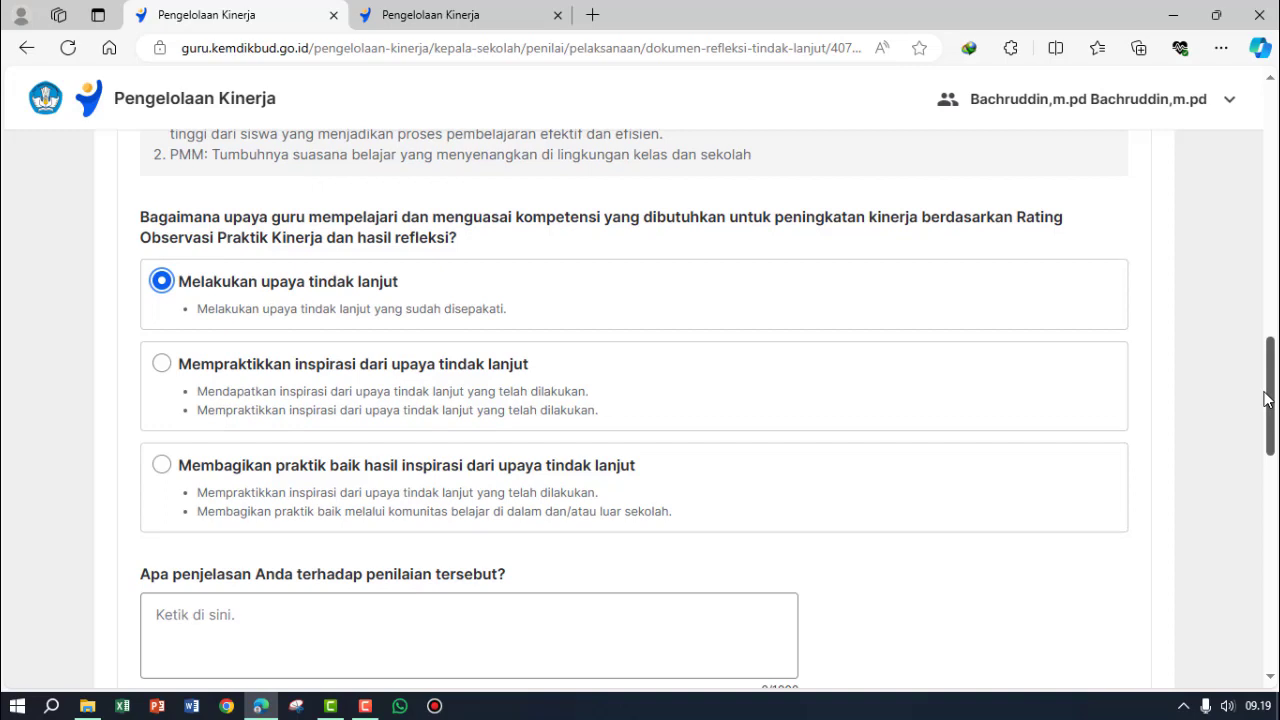
click(340, 640)
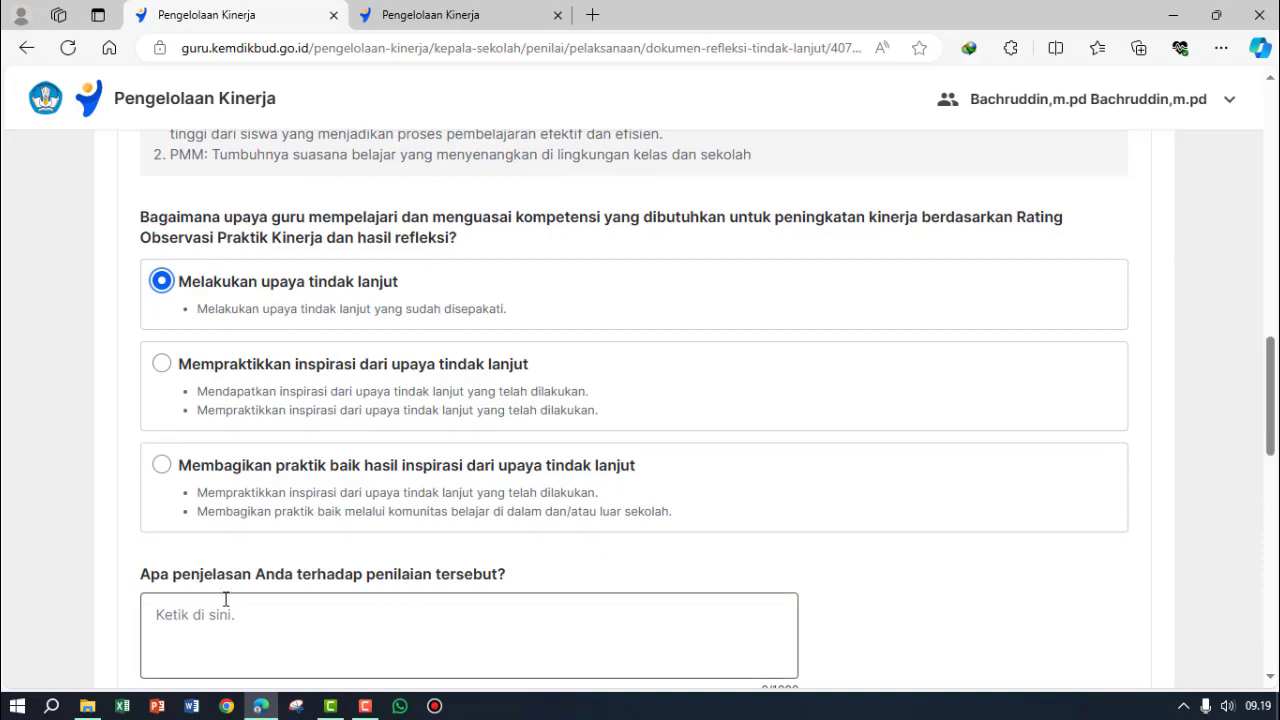
click(231, 623)
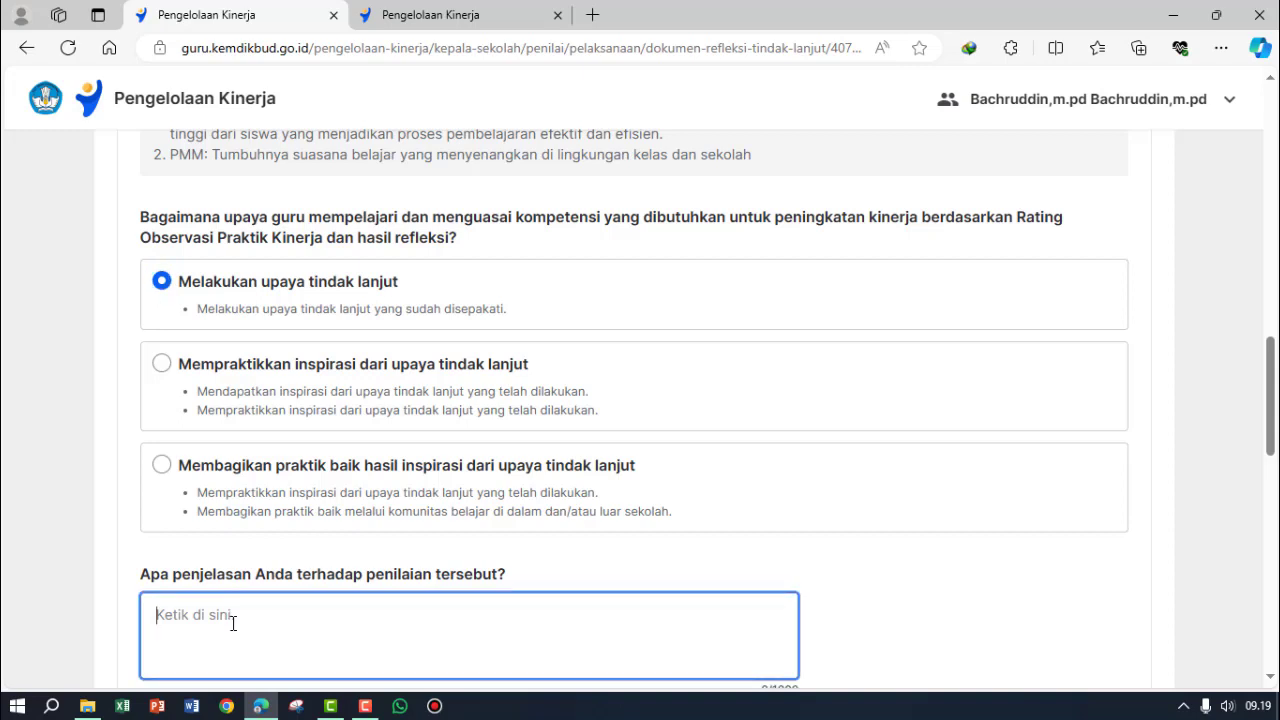
text(Tindak lanjut sudah dilaku)
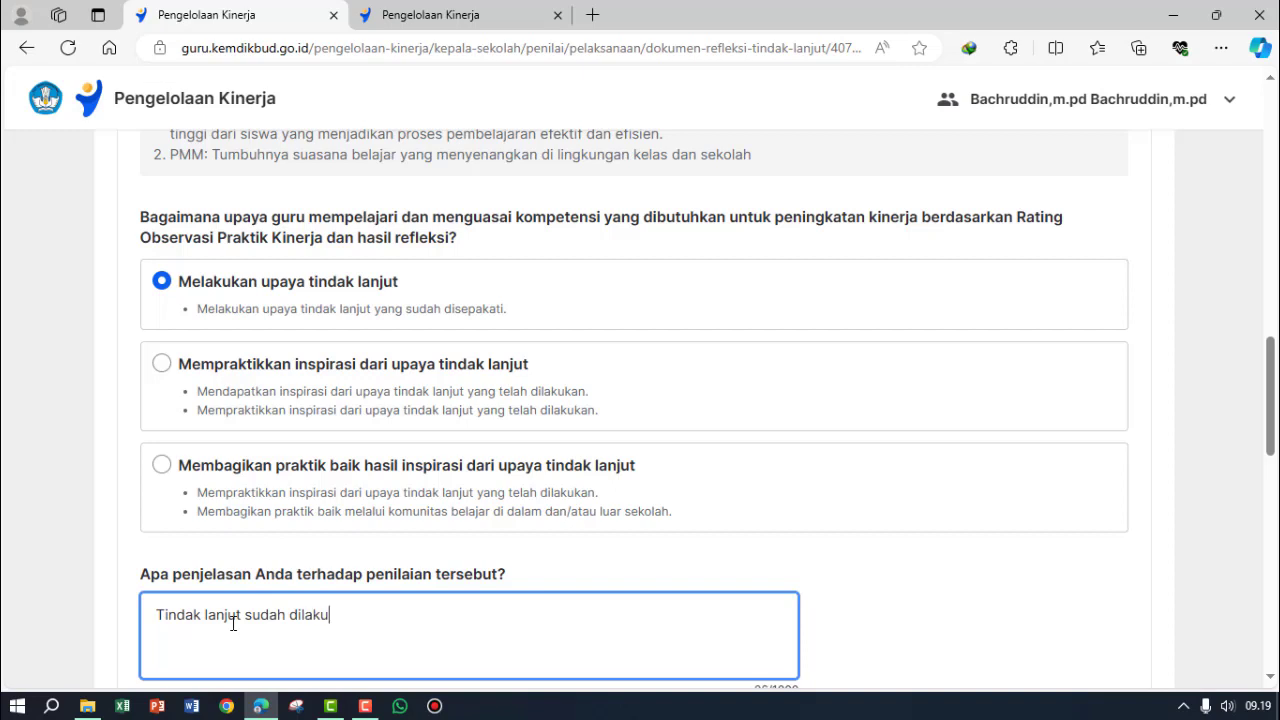
text(kan tapi)
text(guru masih )
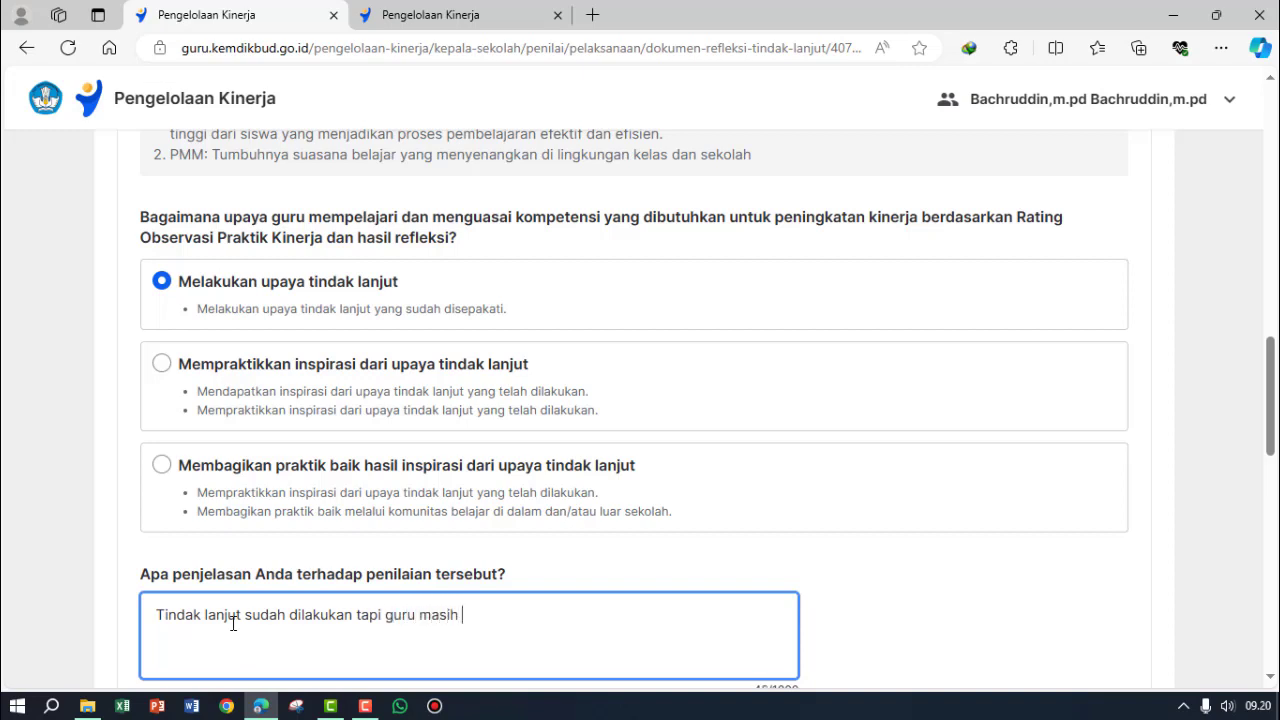
text(belum menampakkan)
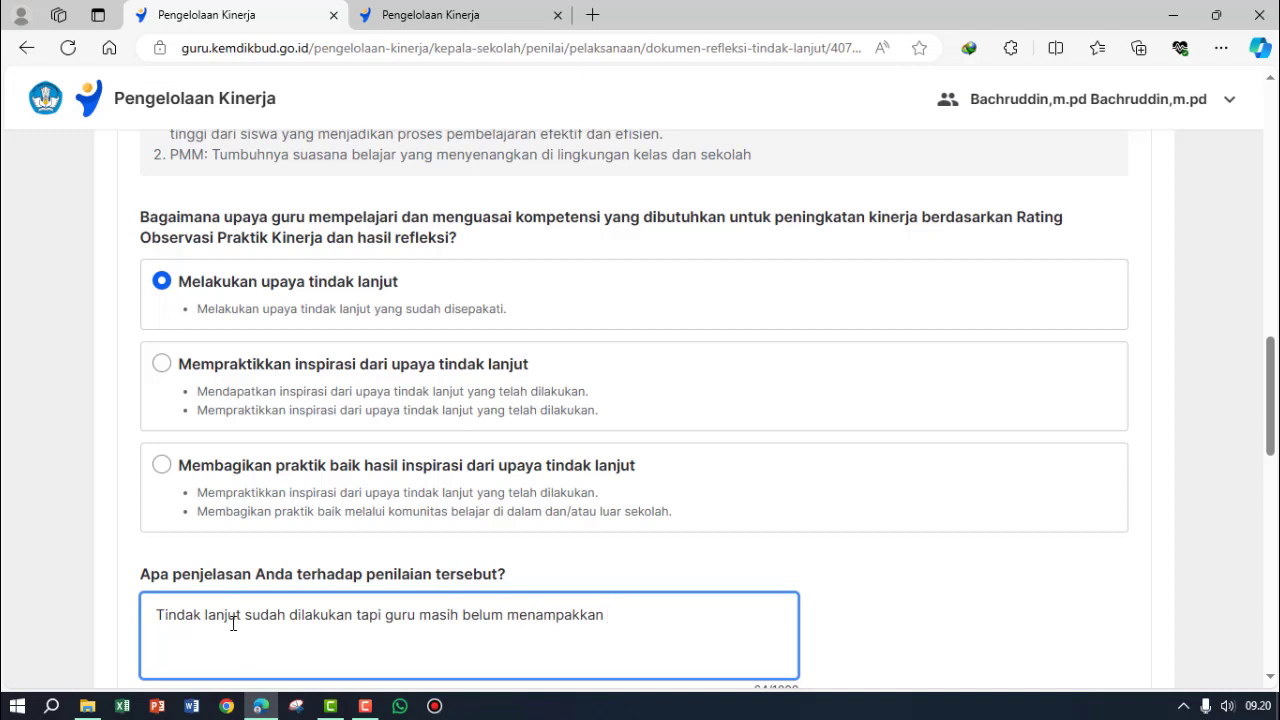
text( upaya tindak lanjut)
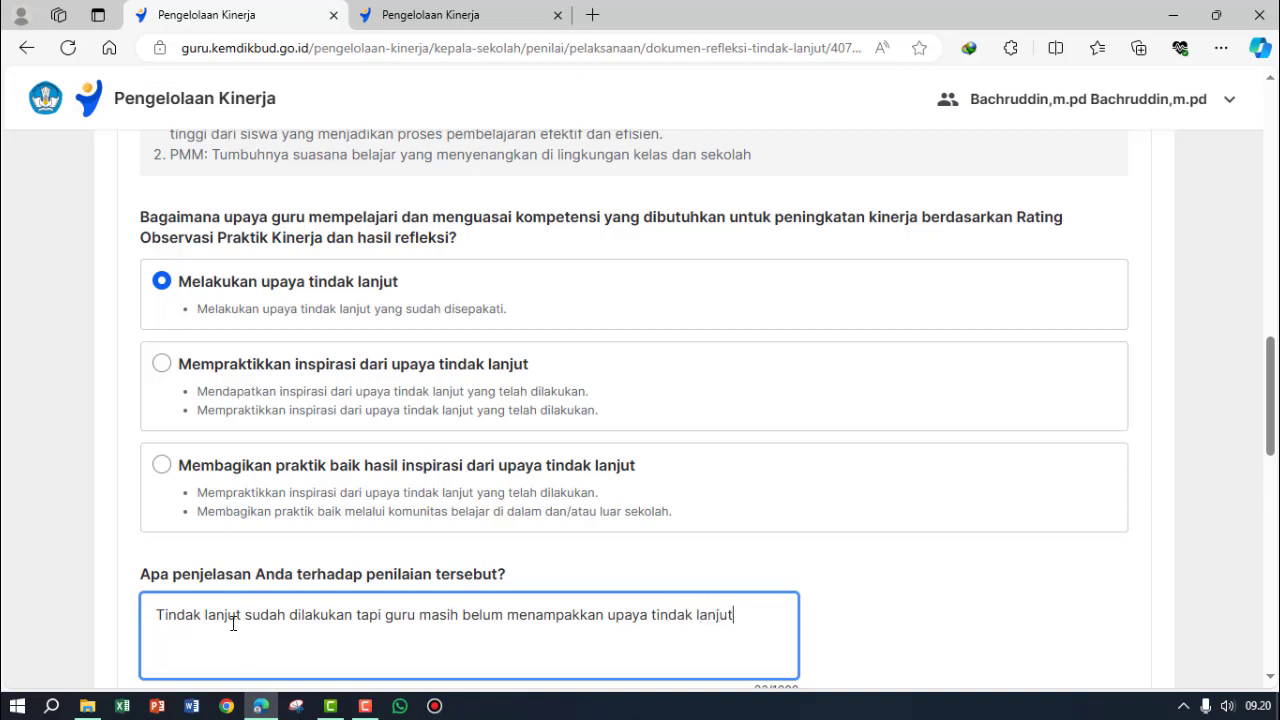
- Complete the effort rating's explanation with "tersebut apalagi sampai melakukan praktik baik melalui komunitas belajar"
text( tersebut apalagi sampai melakuka)
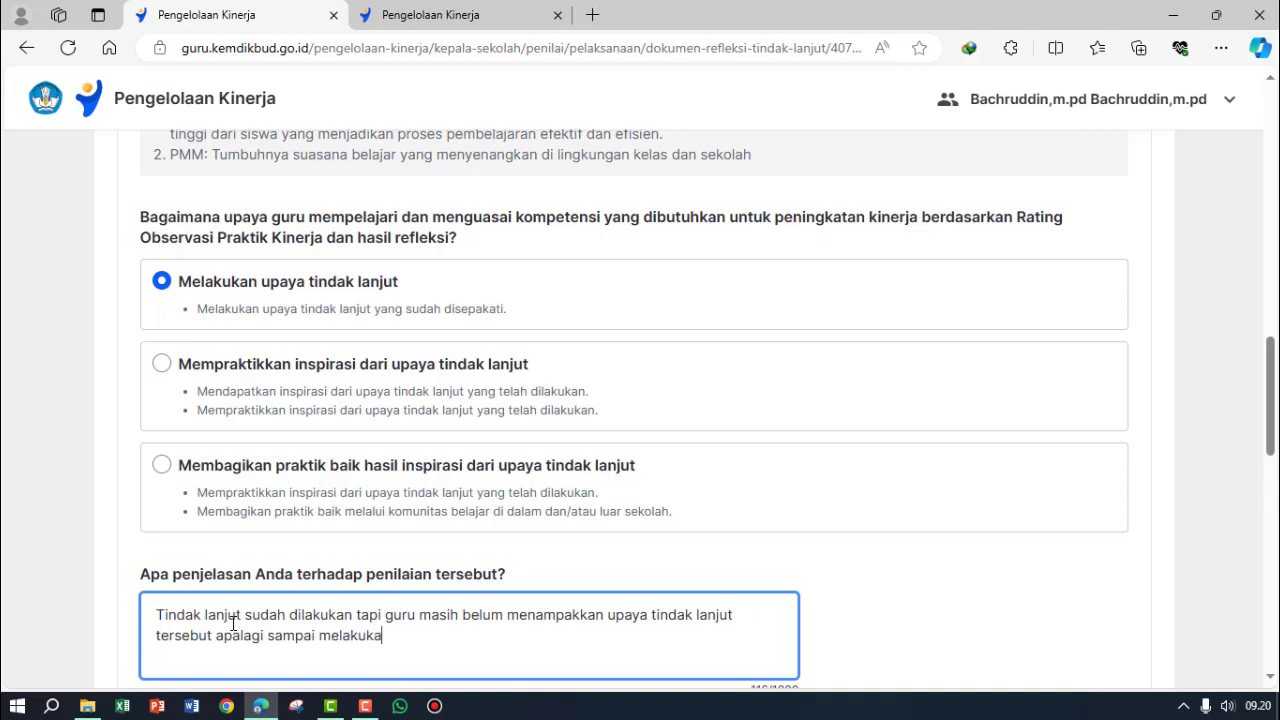
text(n praktik baik mem)
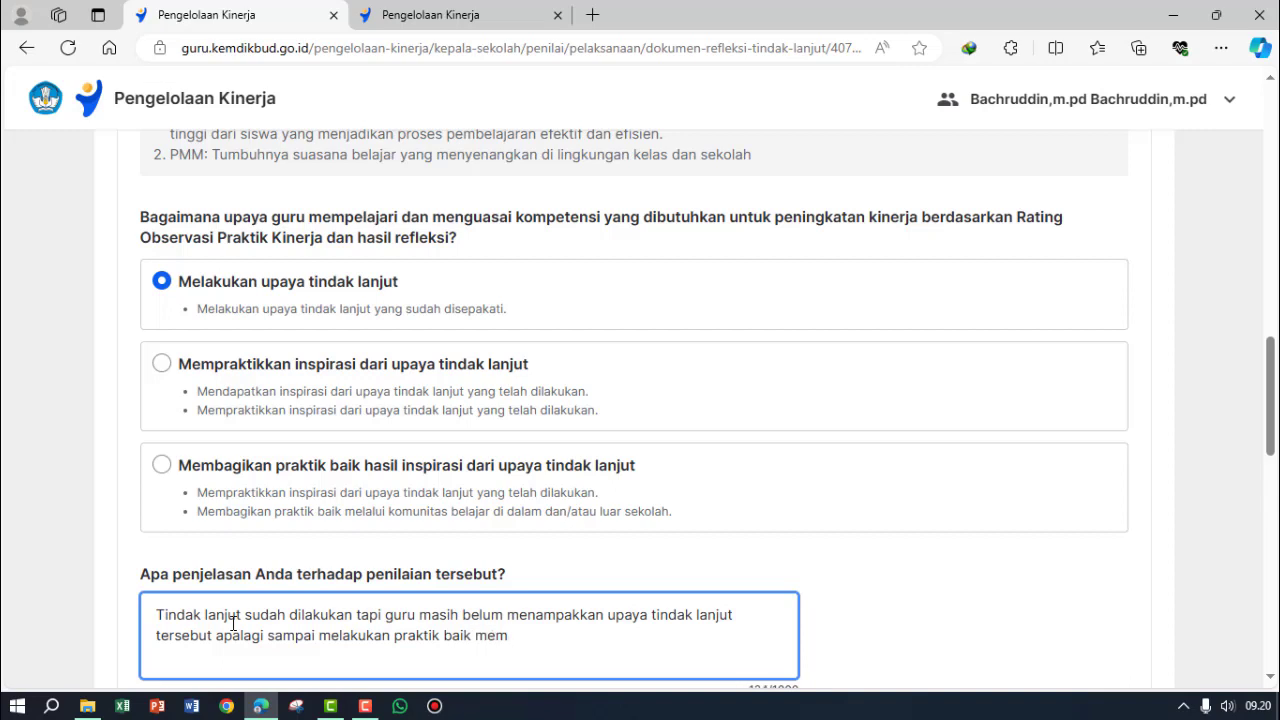
text(lalui ko)
text(munitas belah)
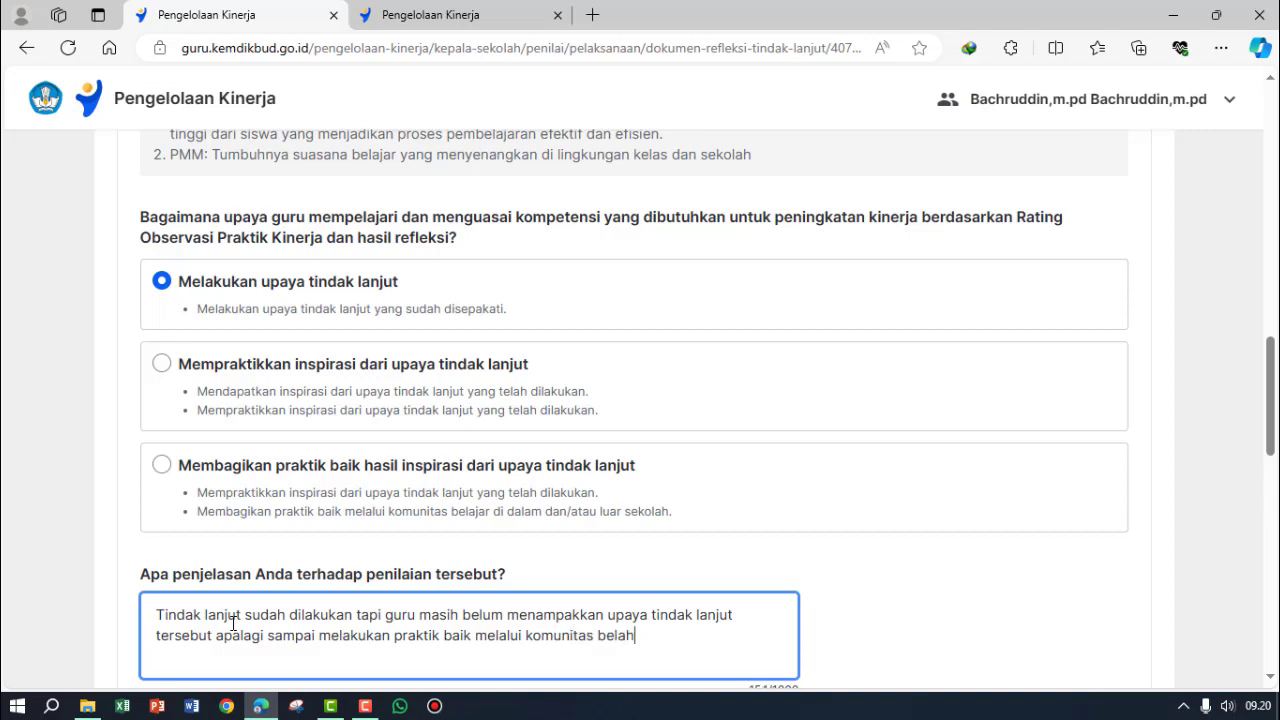
key(BackSpace)
text(jar)
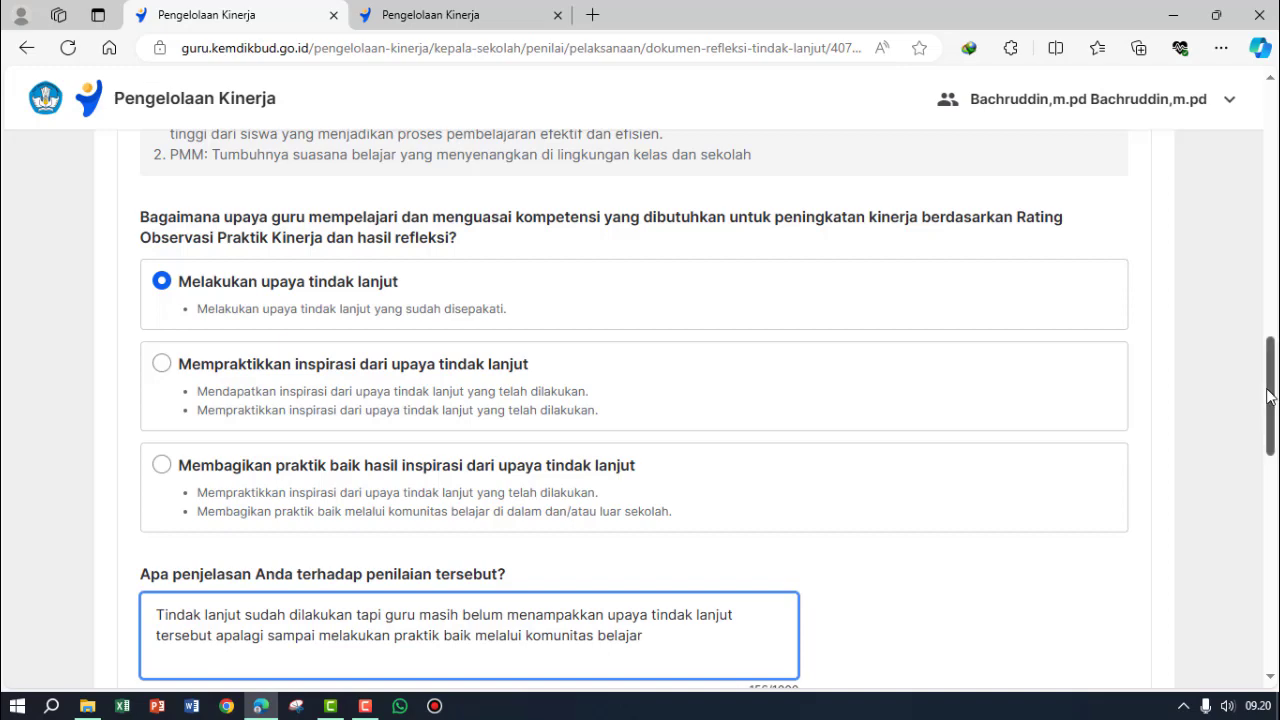
- Read the teacher's Pilihan Belajar and PMM answers on classroom practice change in section 3, Nilai Peningkatan Kinerja Guru
drag(1273, 396, 1273, 494)
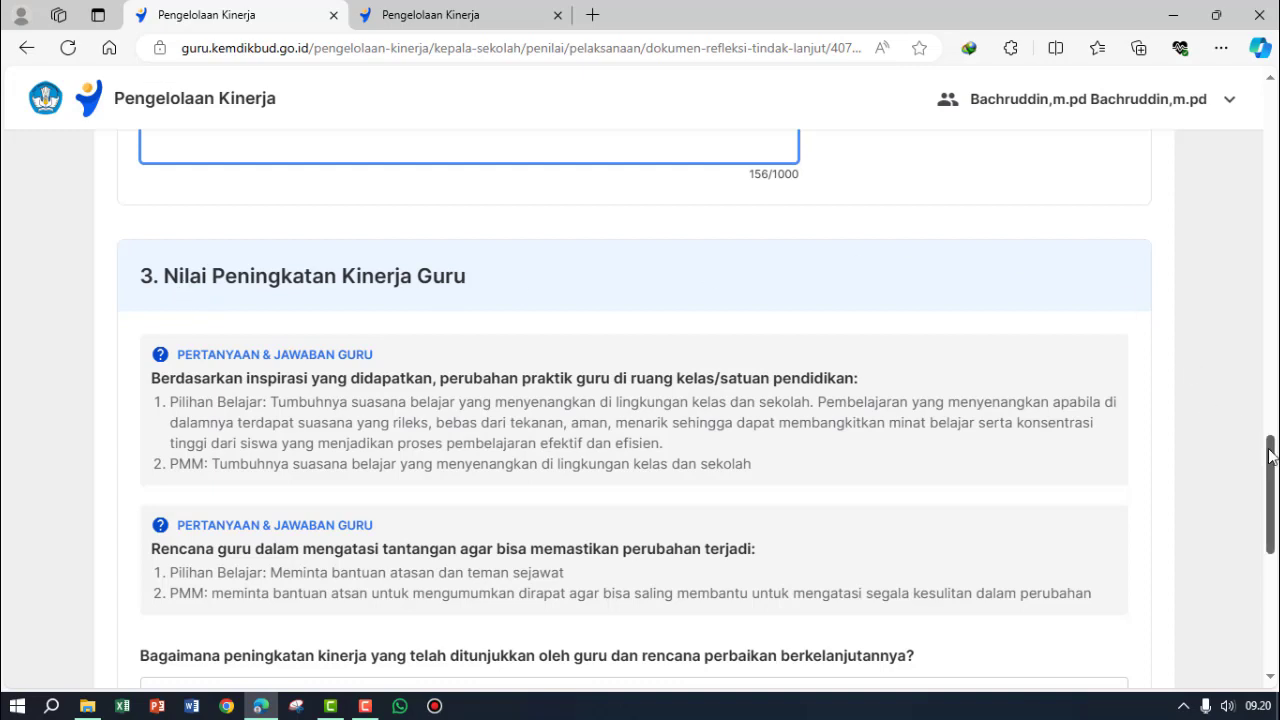
drag(1273, 467, 1272, 497)
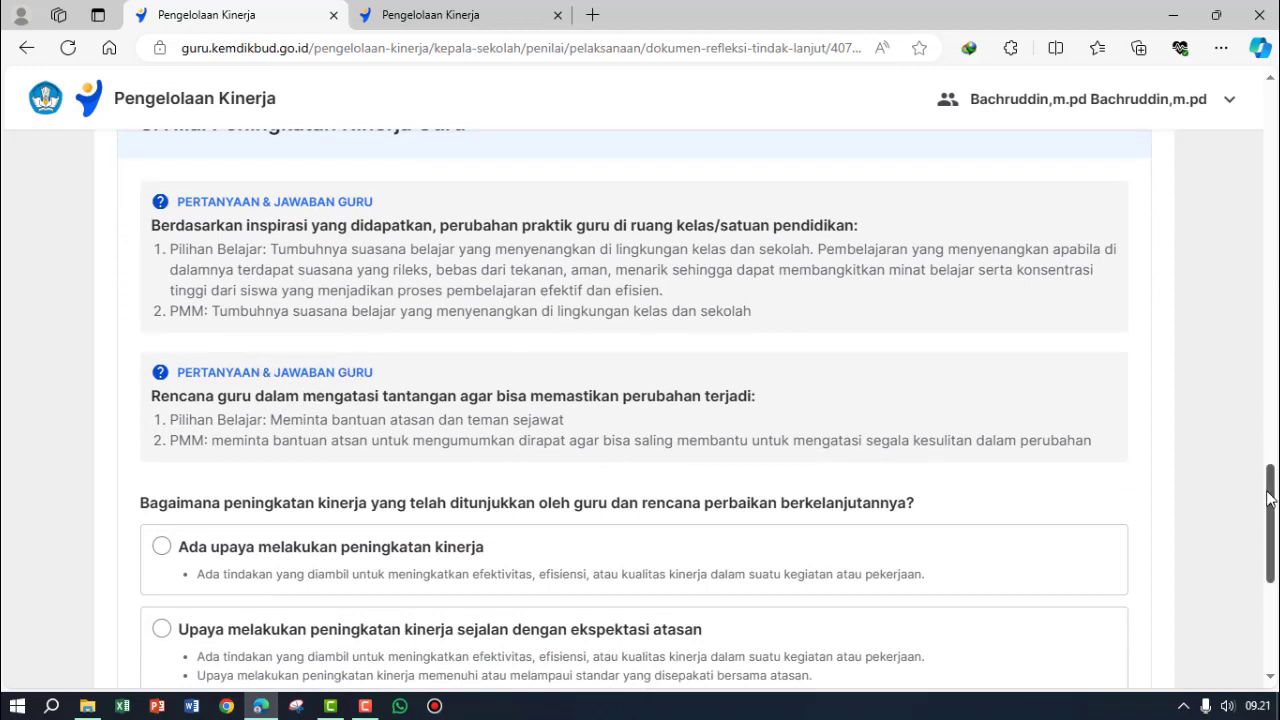
mouse_move(1273, 498)
mouse_down()
mouse_move(1273, 540)
mouse_move(1273, 497)
mouse_up()
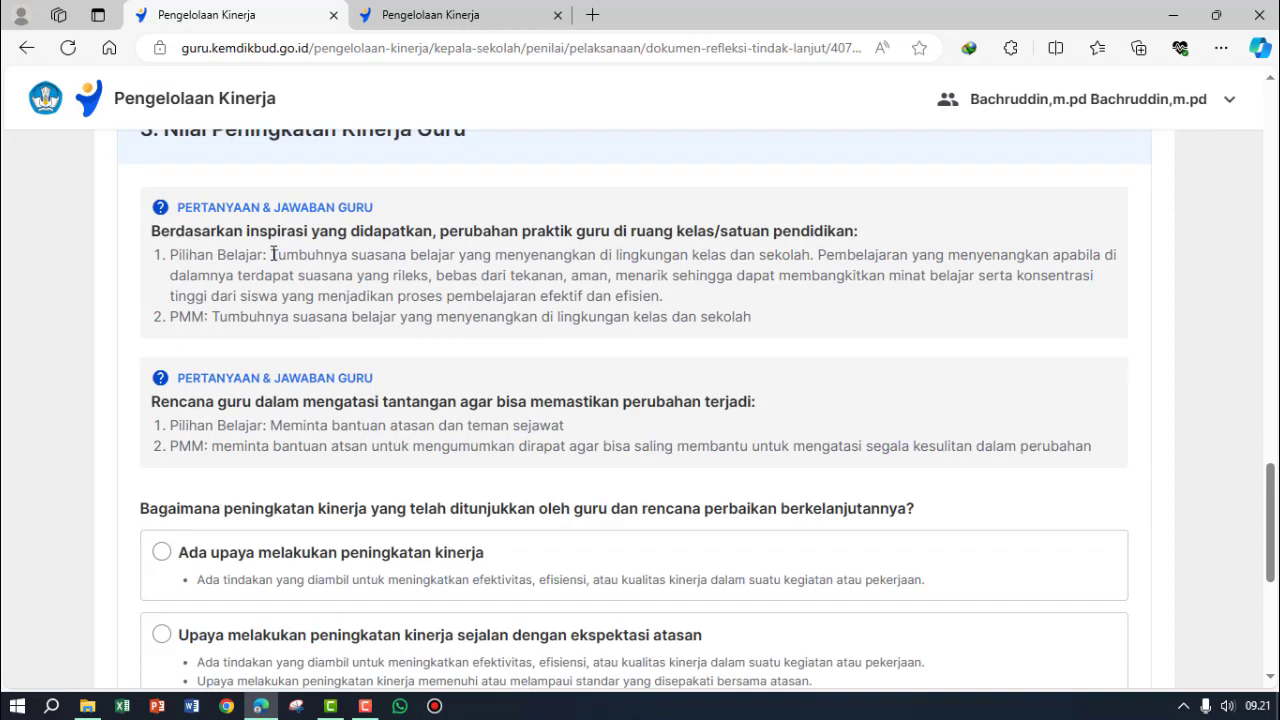
drag(273, 254, 1086, 254)
click(819, 257)
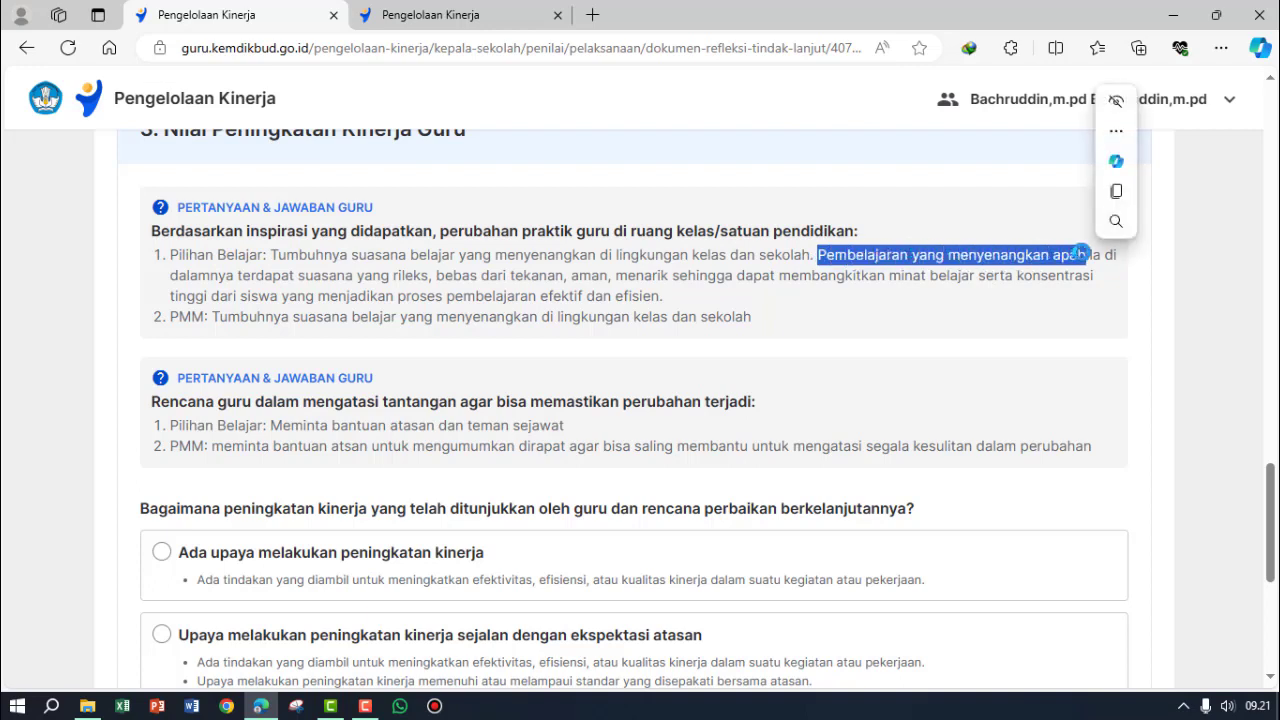
click(428, 276)
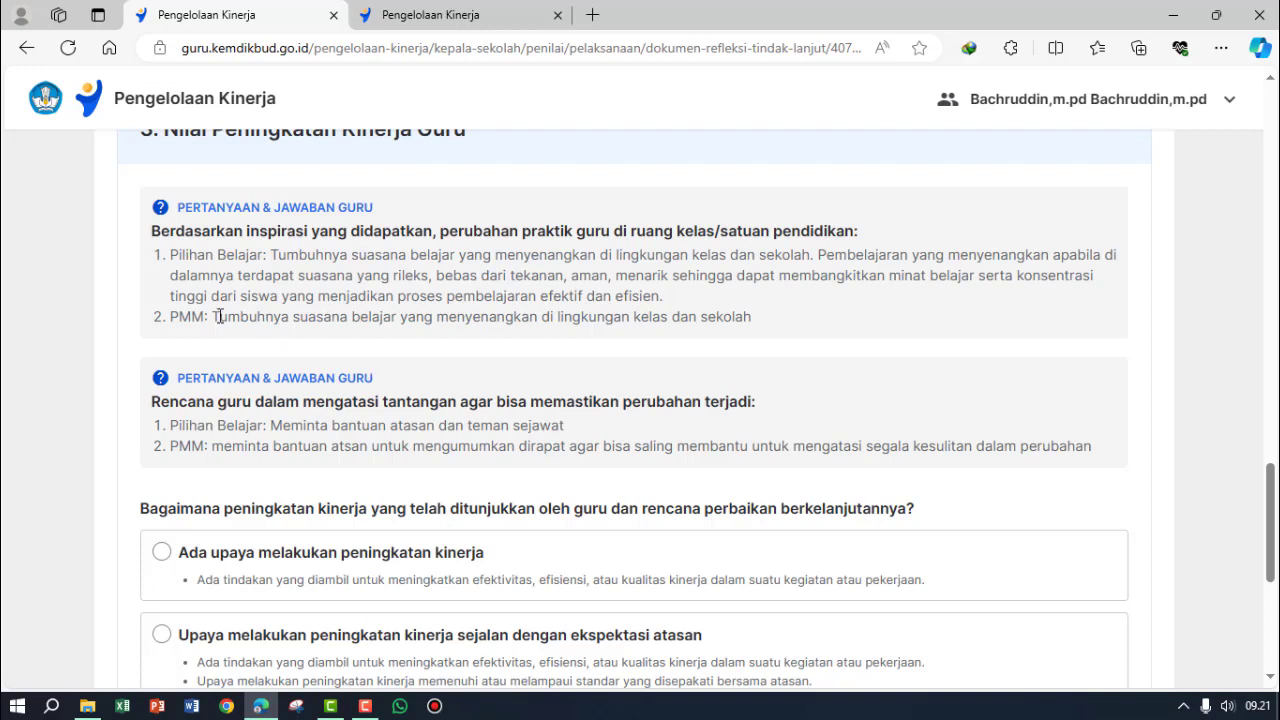
drag(205, 315, 170, 316)
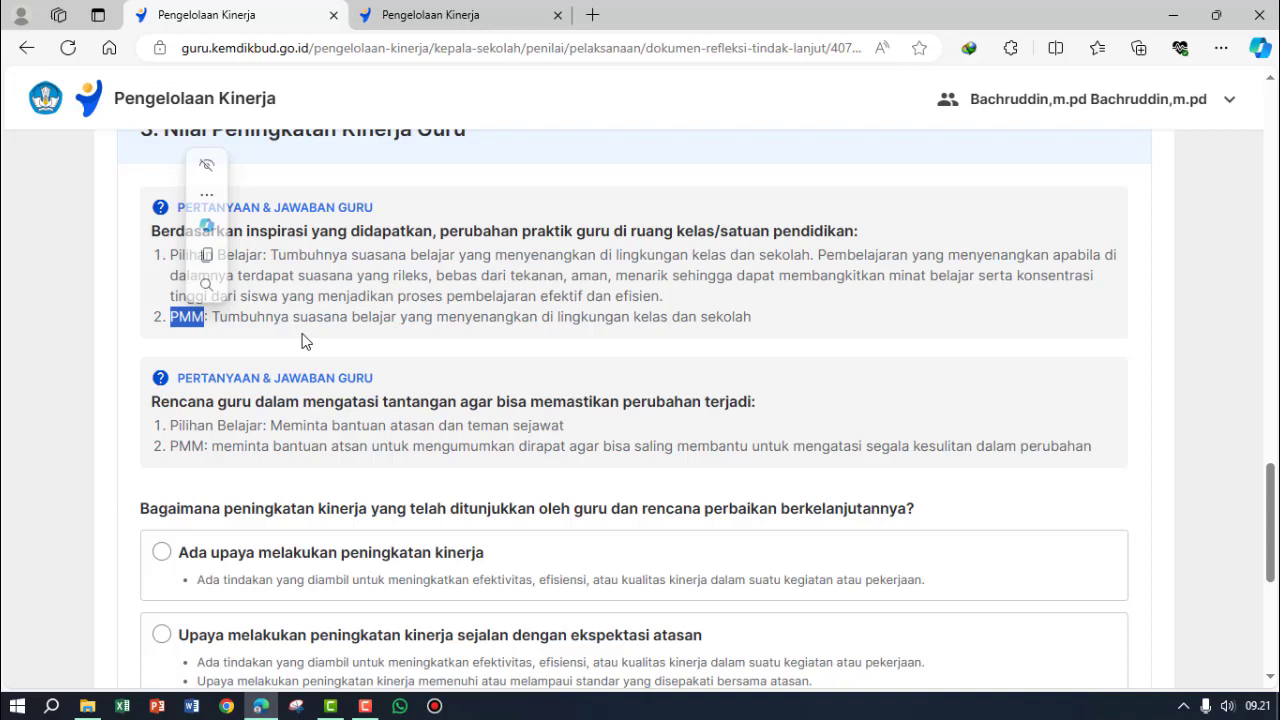
drag(751, 316, 211, 316)
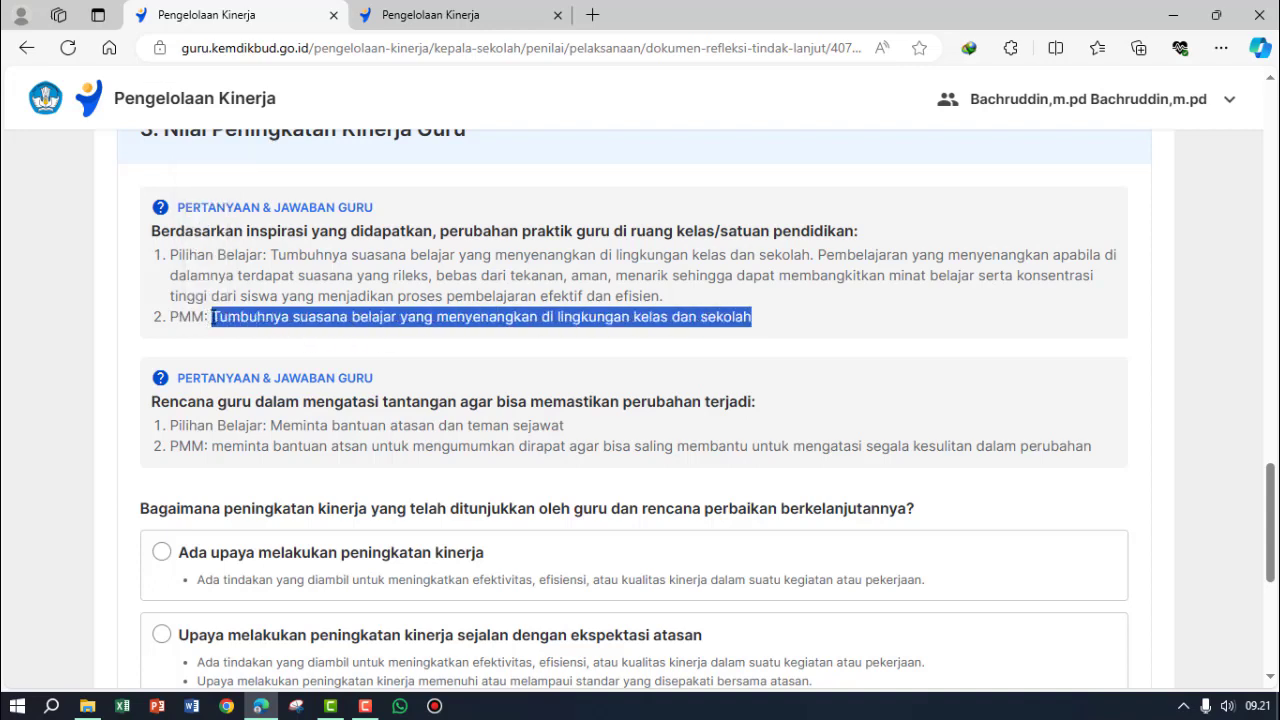
click(401, 395)
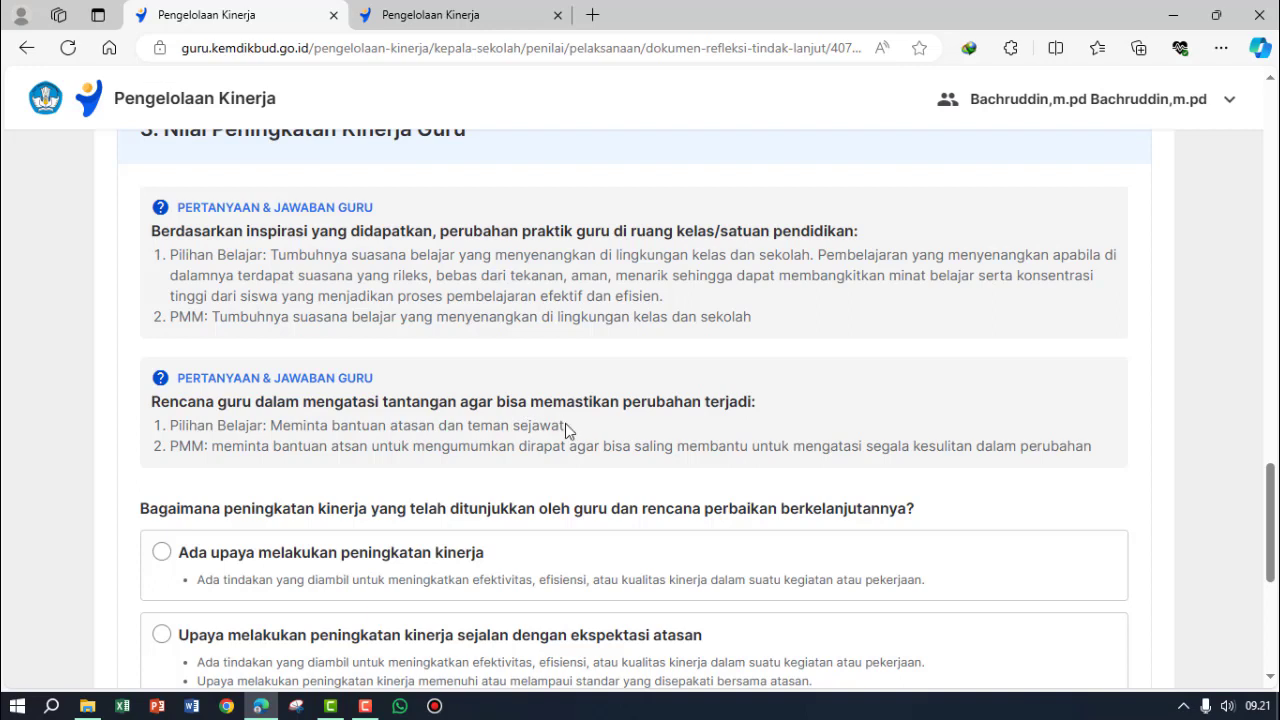
- Examine the teacher's plans for overcoming challenges and compare the three performance-improvement rating options with the practice-change answer
drag(563, 427, 271, 427)
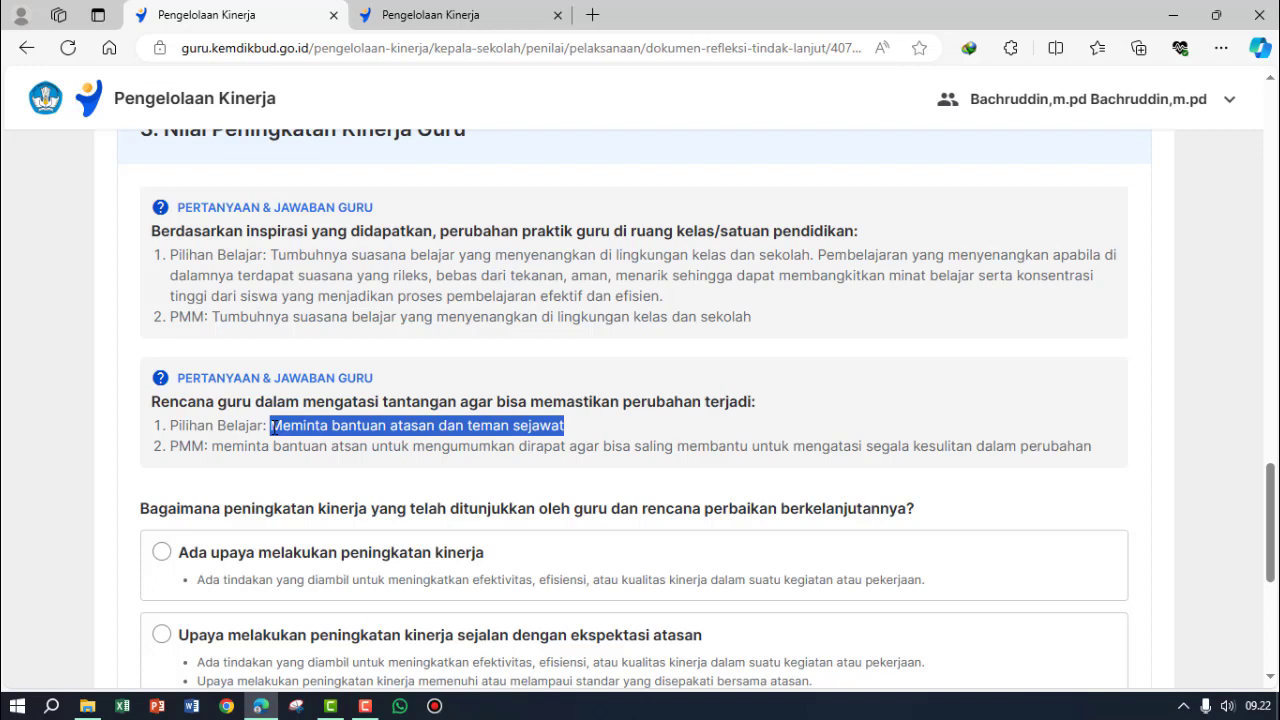
click(576, 434)
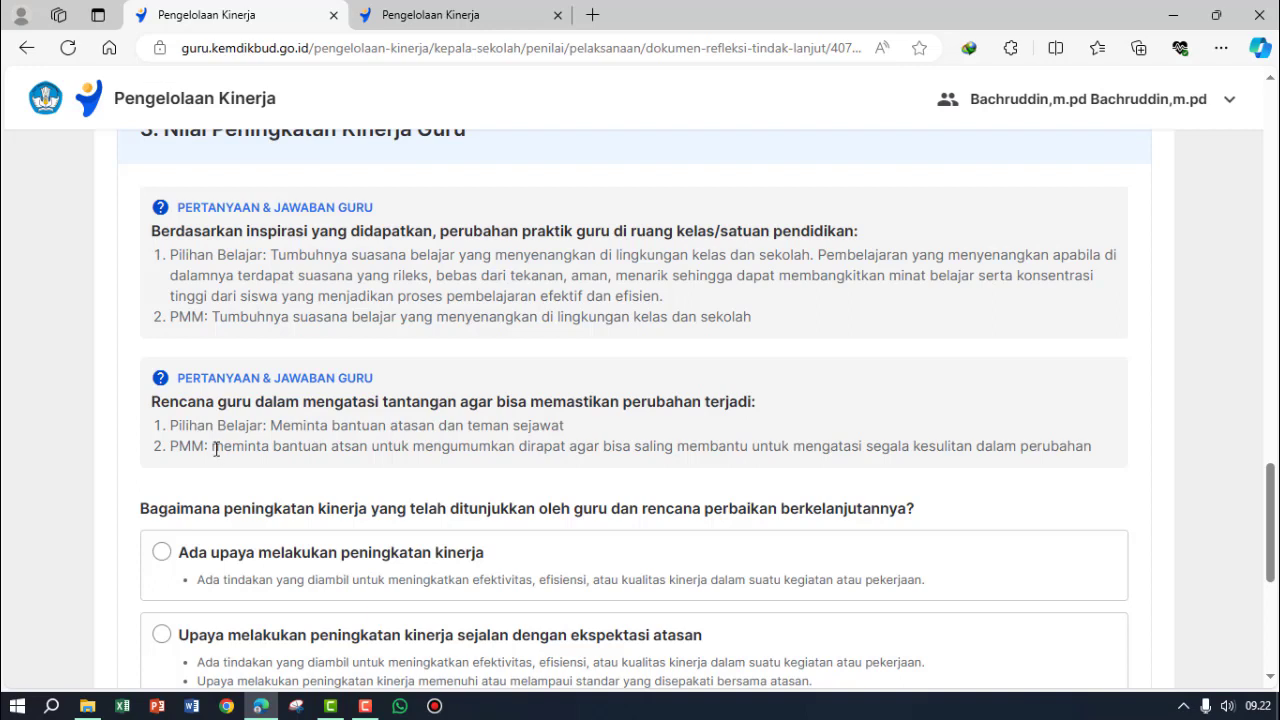
drag(214, 448, 369, 448)
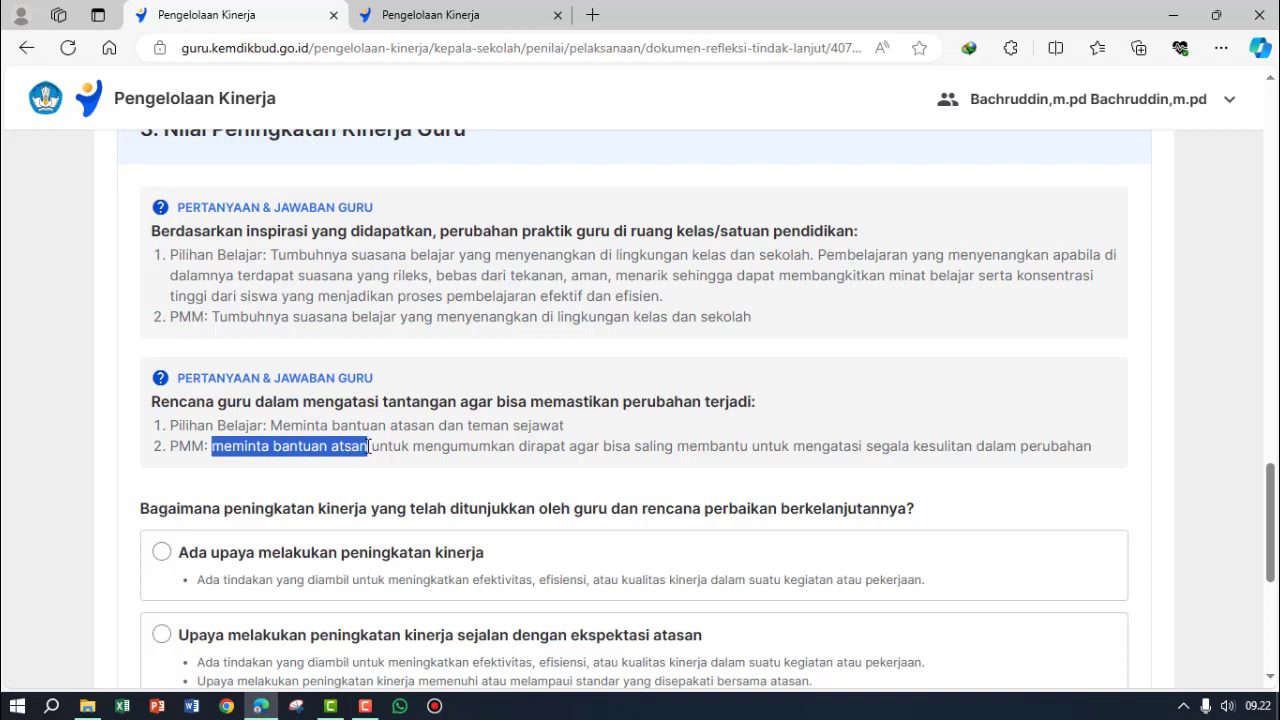
drag(369, 448, 1076, 450)
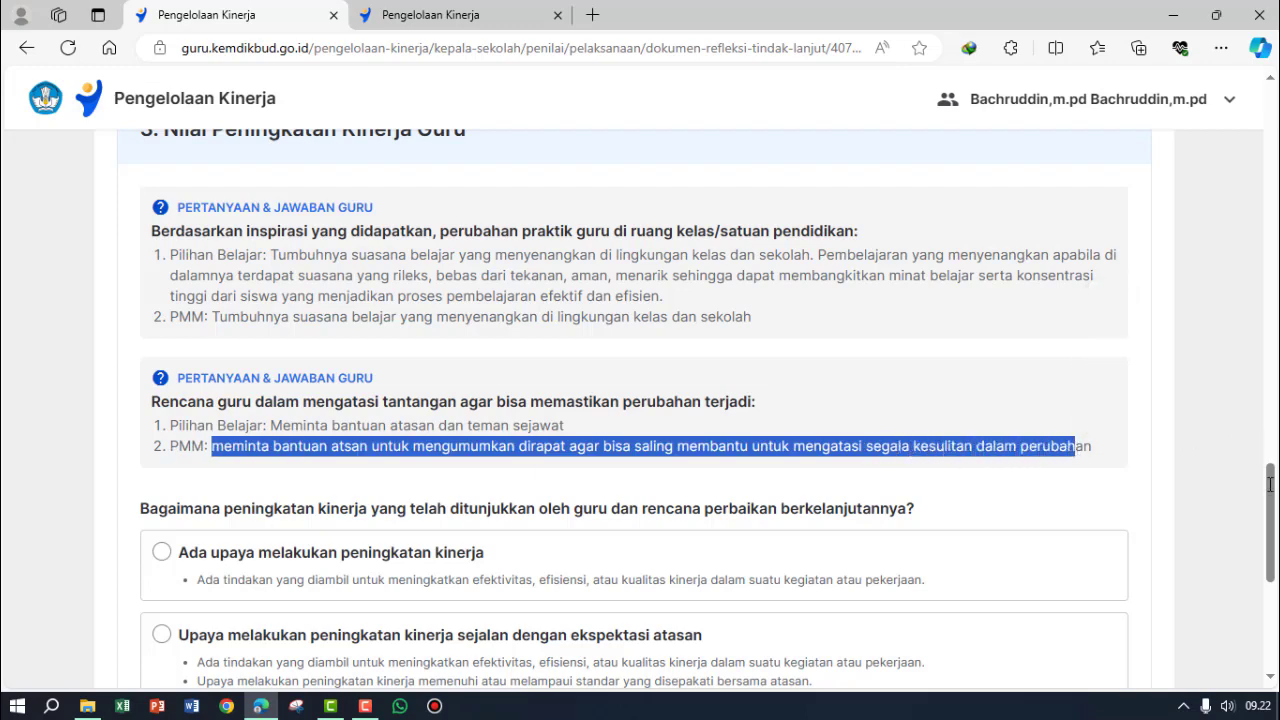
drag(1271, 483, 1268, 509)
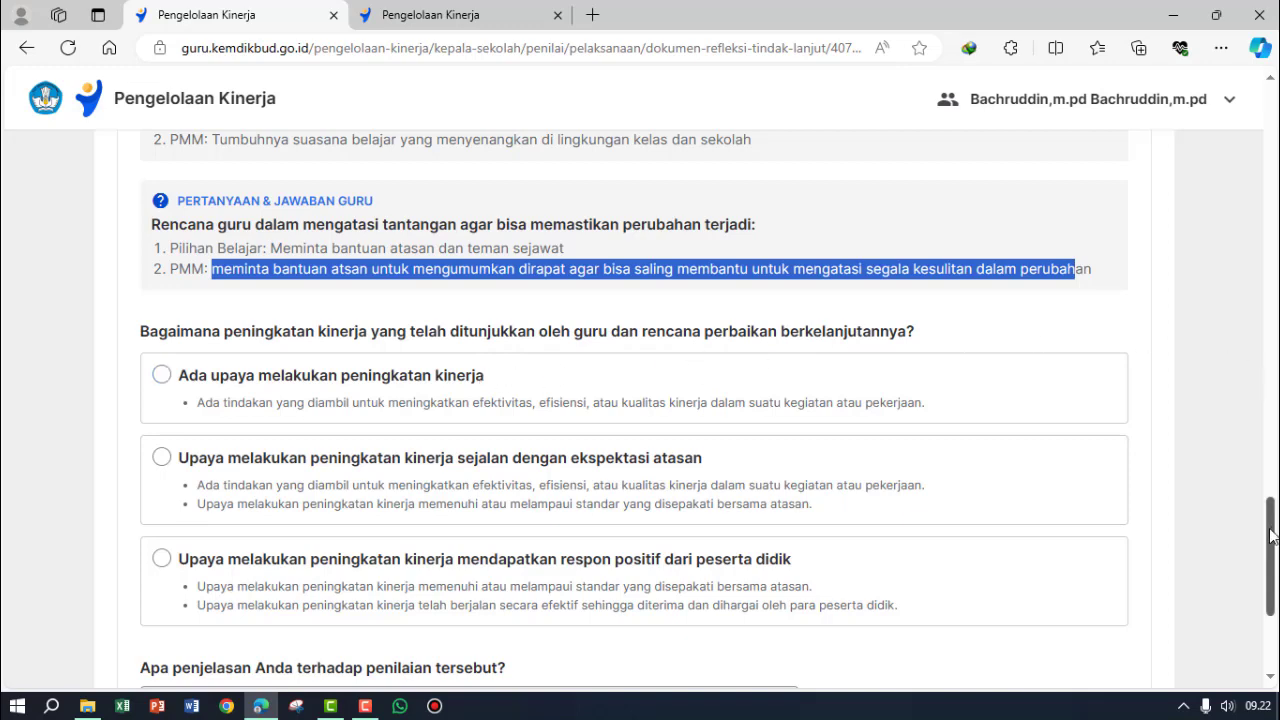
mouse_move(1273, 530)
mouse_down()
mouse_move(1273, 516)
mouse_move(1273, 527)
mouse_up()
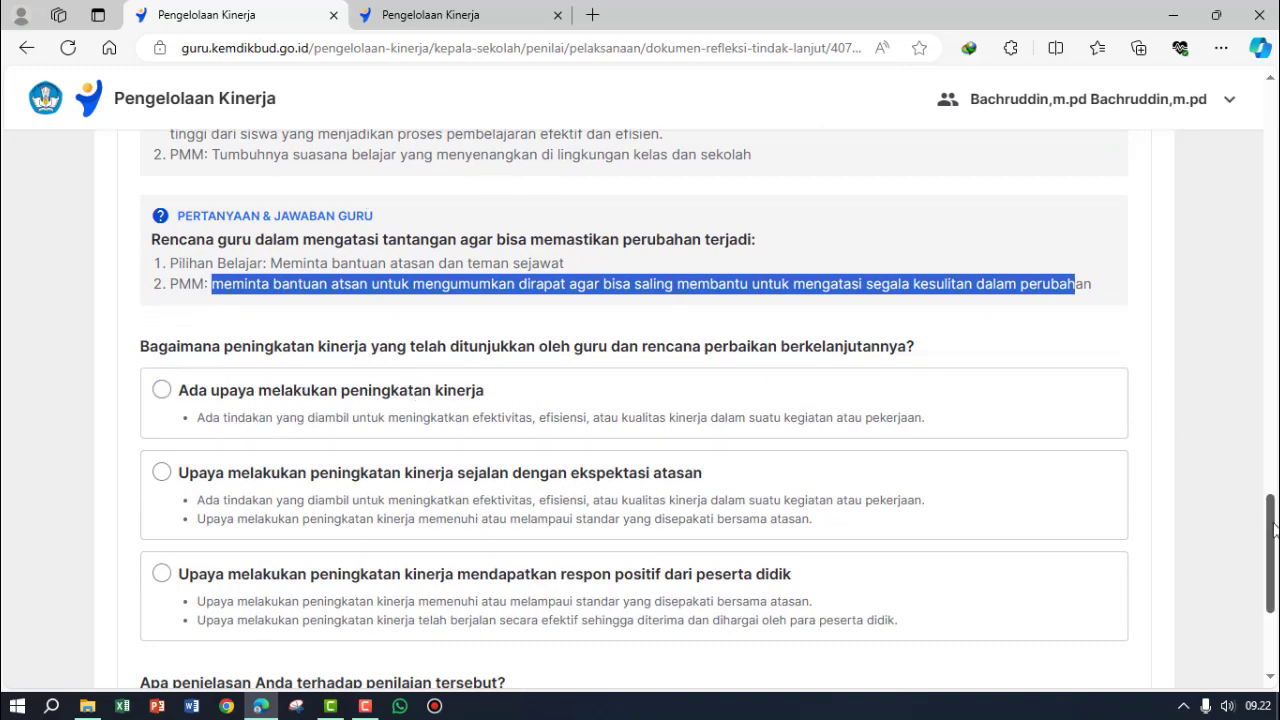
scroll(1272, 530, up, 2)
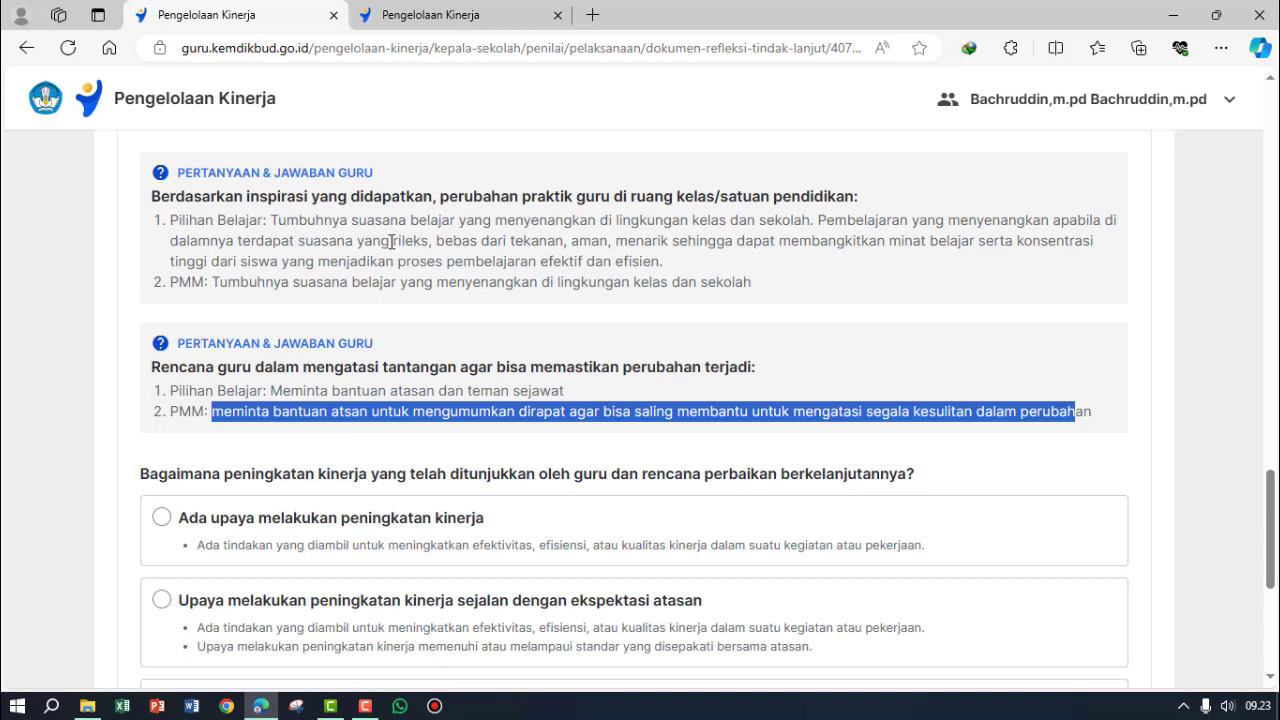
drag(392, 241, 931, 243)
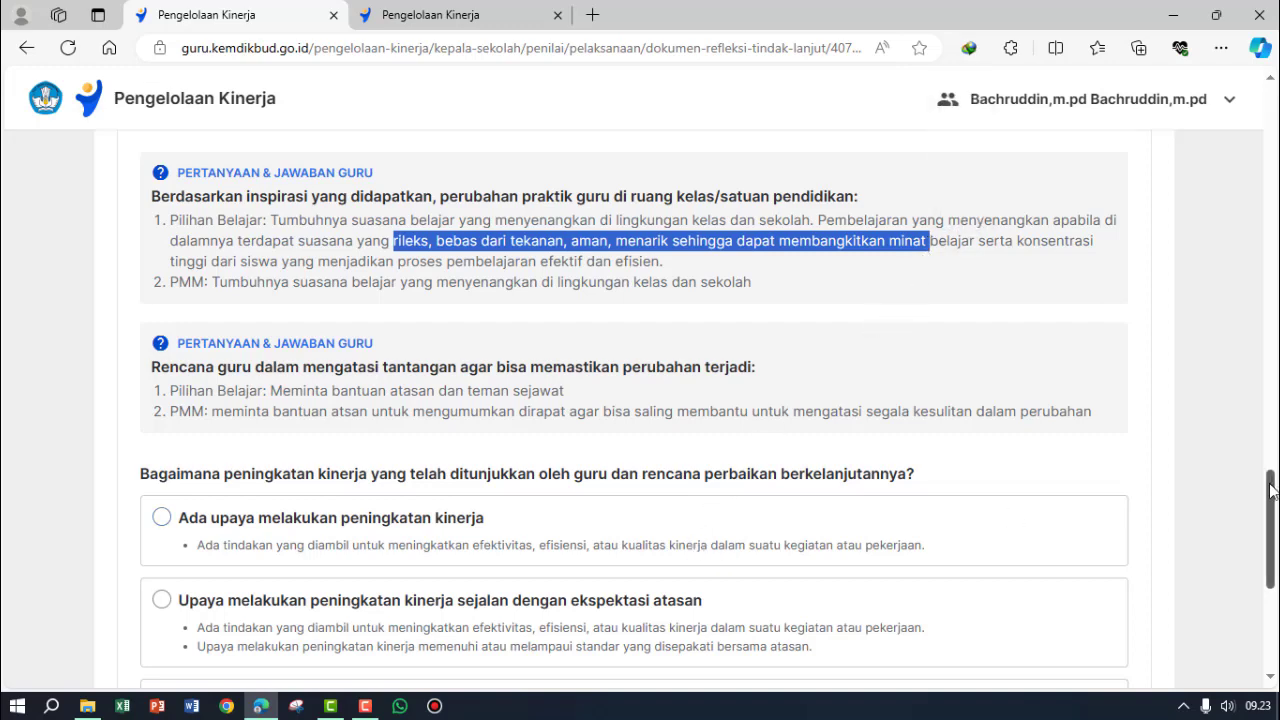
drag(1273, 490, 1273, 525)
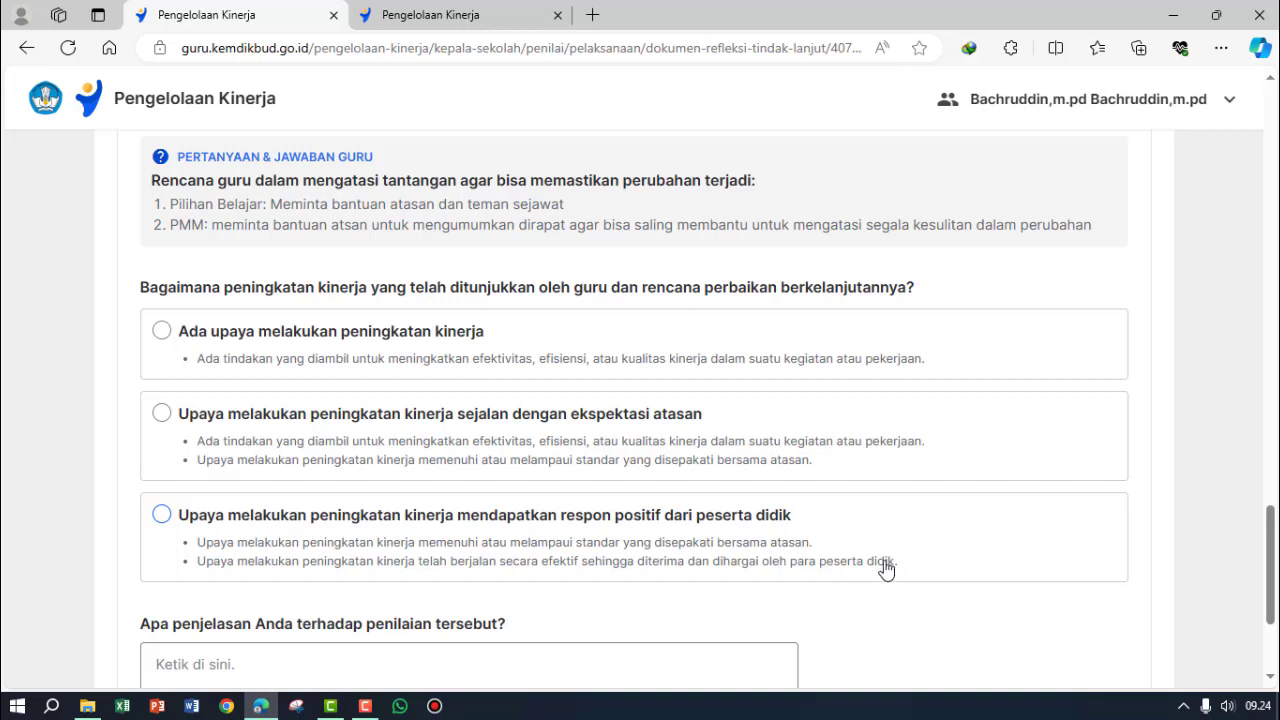
- Reread the teacher's practice-change answers in section 3 and rate performance improvement as "Upaya melakukan peningkatan kinerja sejalan dengan ekspektasi atasan"
drag(1273, 540, 1274, 488)
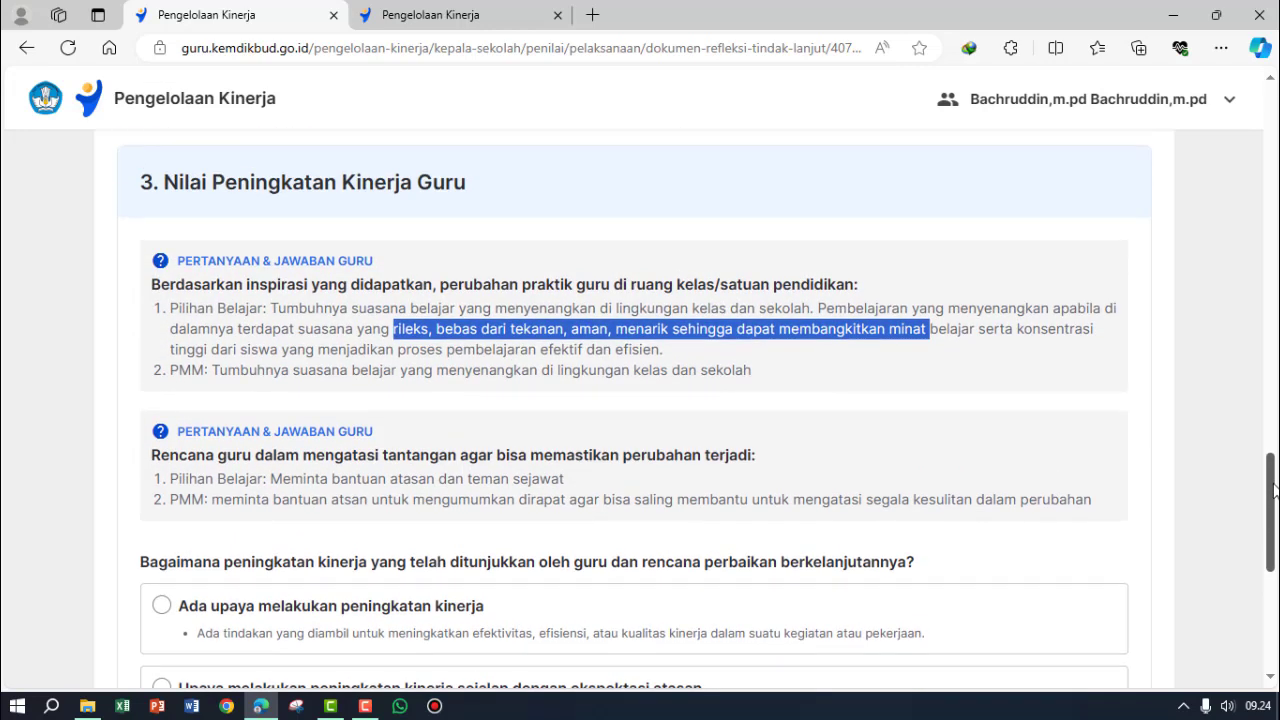
mouse_move(1274, 490)
mouse_down()
mouse_move(1274, 530)
mouse_move(1274, 490)
mouse_up()
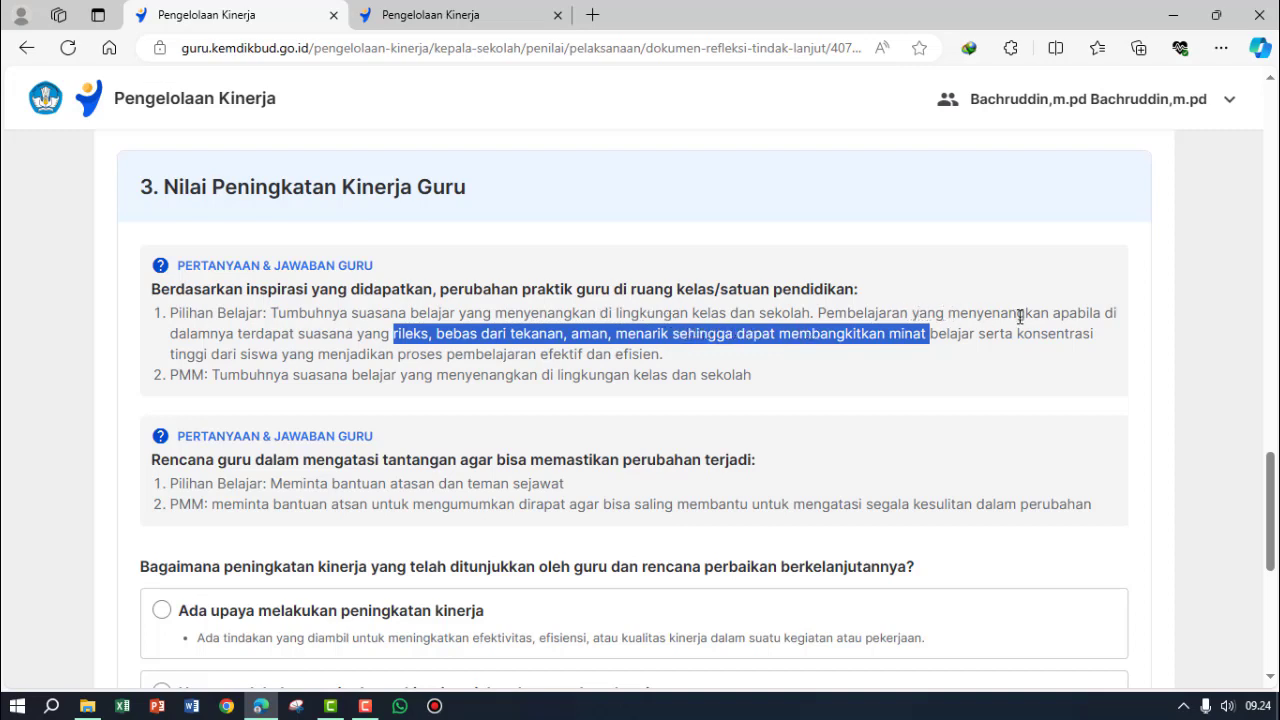
click(388, 338)
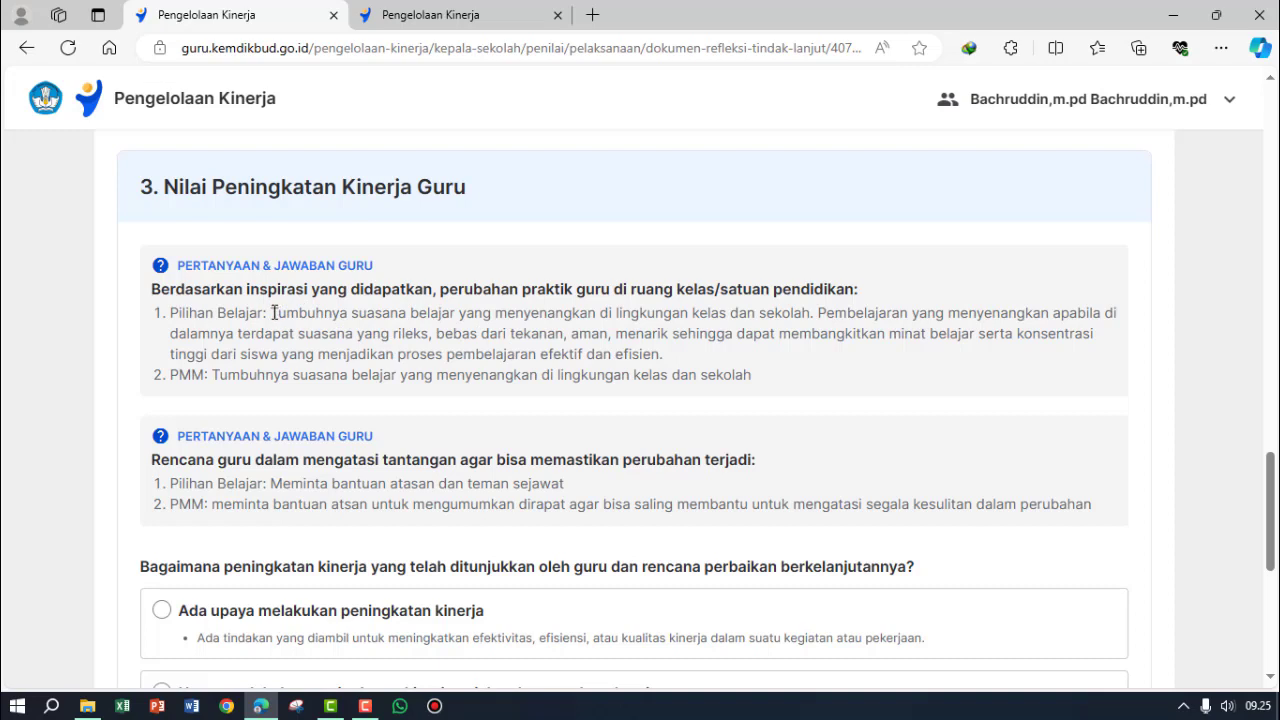
drag(275, 312, 367, 330)
click(415, 352)
drag(279, 315, 683, 355)
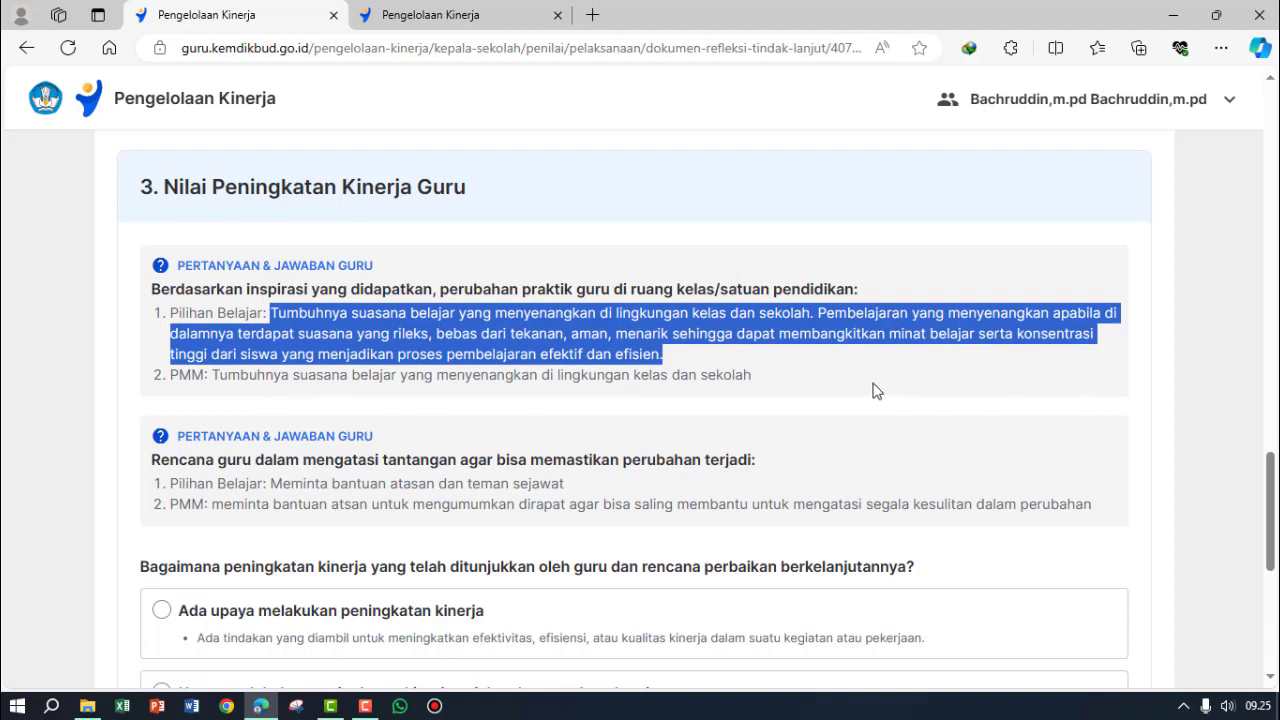
click(755, 385)
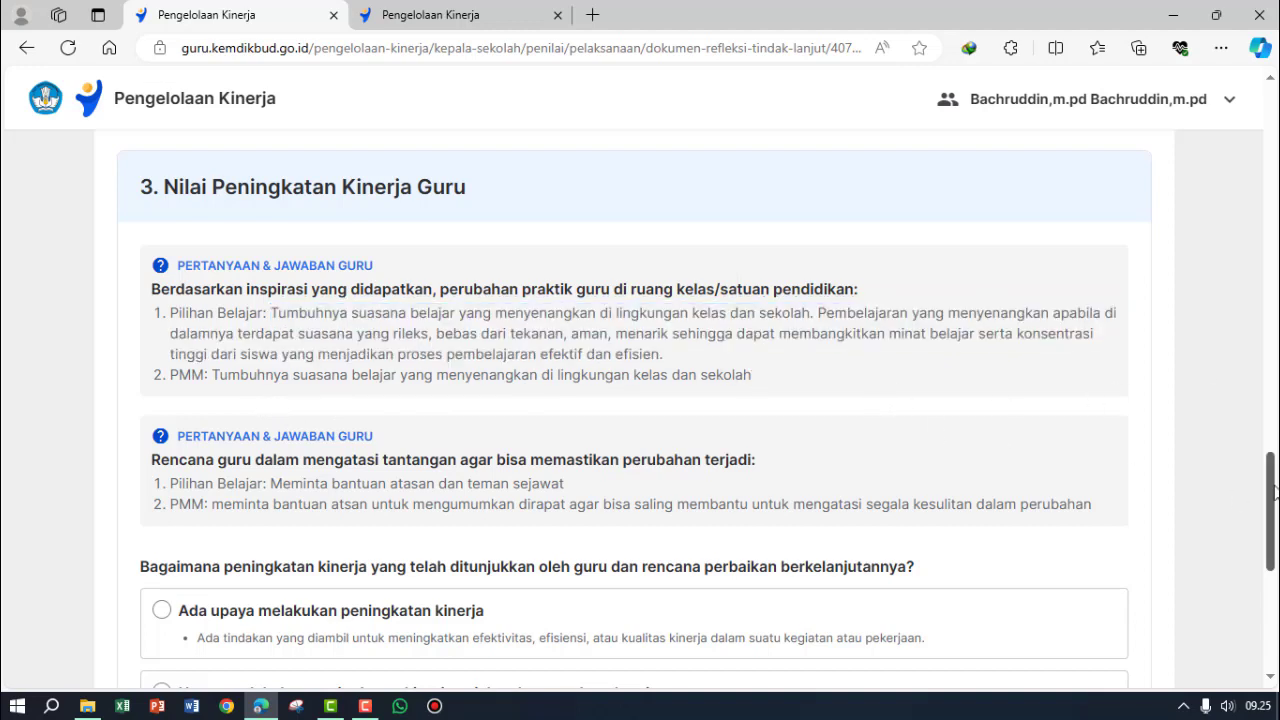
drag(1272, 492, 1270, 548)
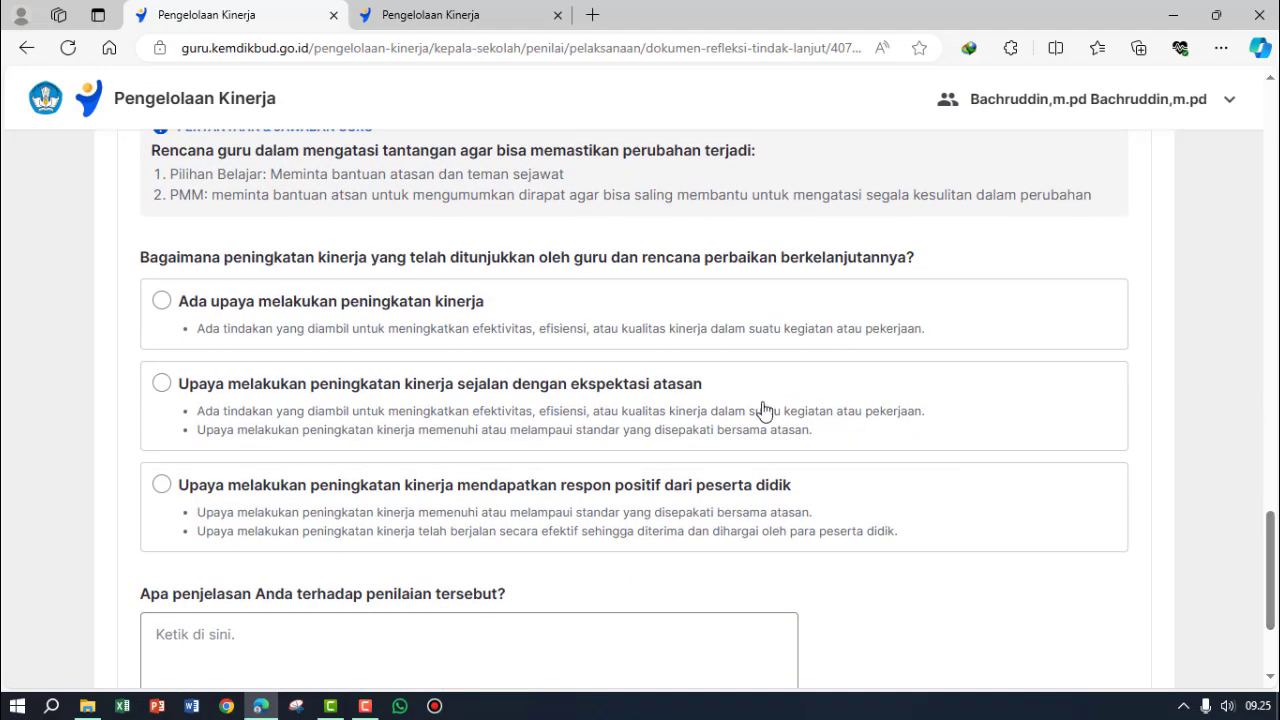
click(158, 390)
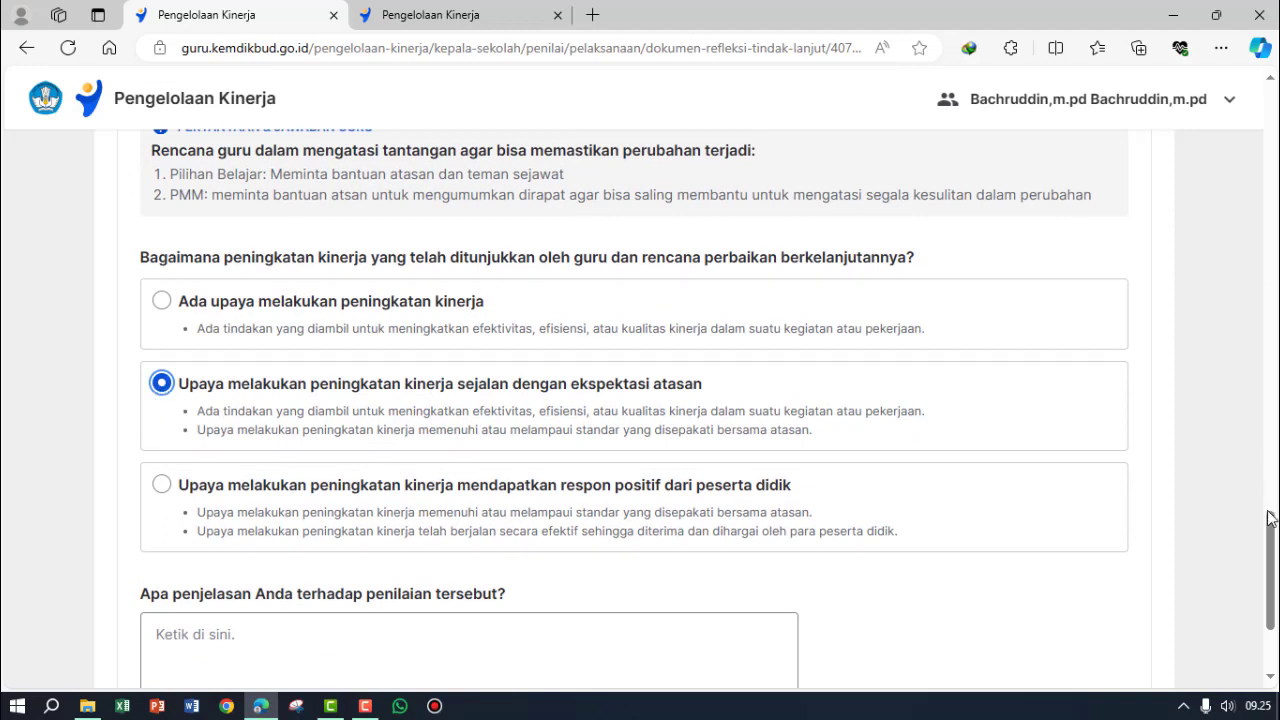
- Begin the explanation for the performance-improvement rating with "Bahwa guru tersebut sudah melakukan kegiatan pembelajaran"
drag(1270, 530, 1270, 553)
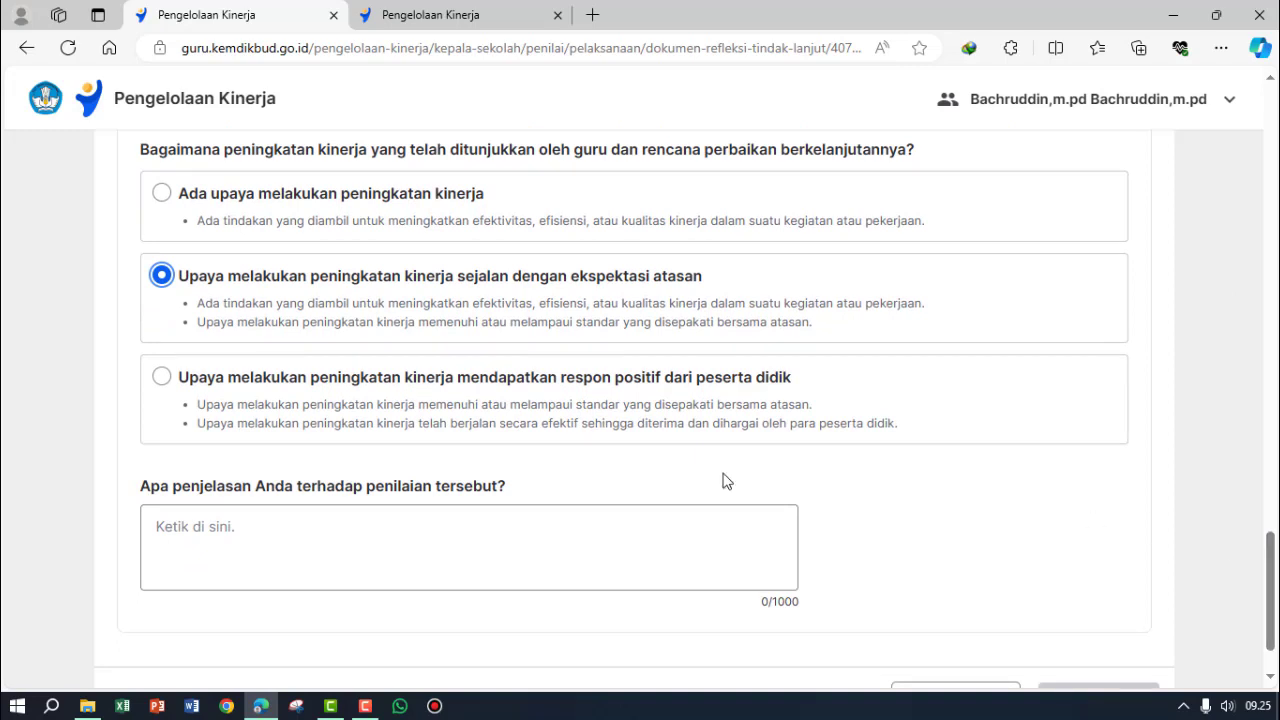
click(221, 527)
click(221, 527)
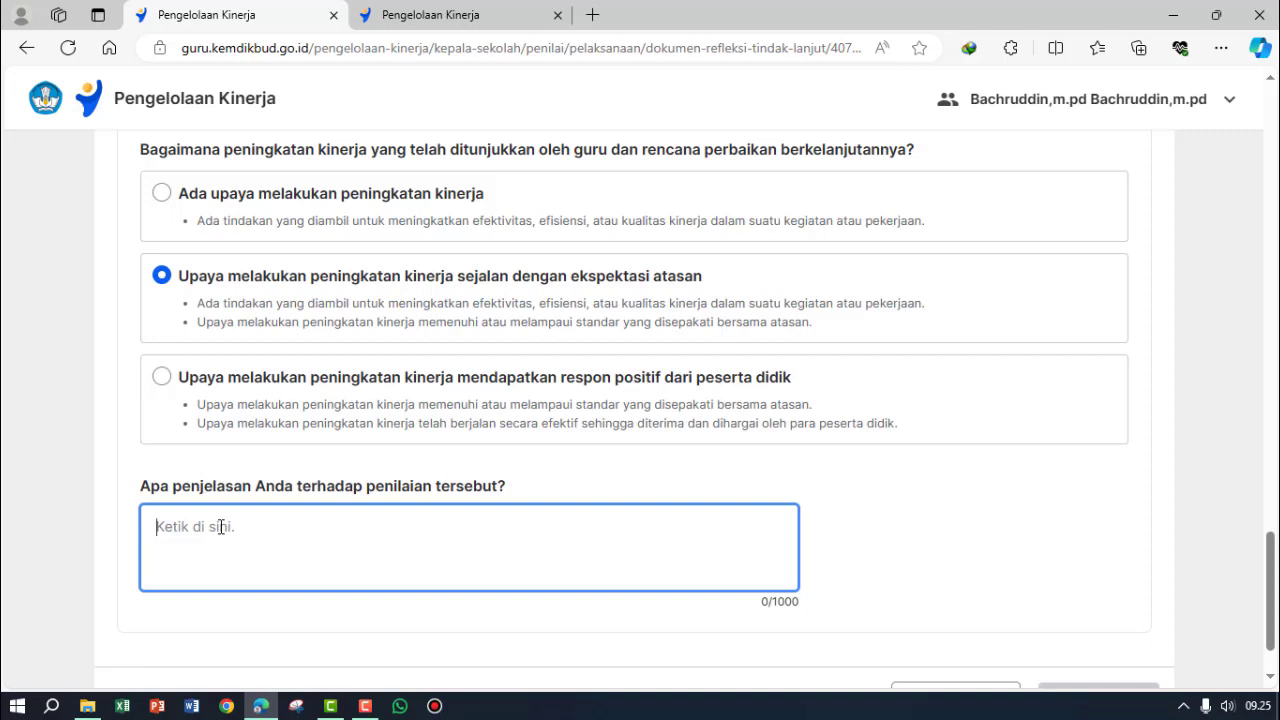
text(Bahwa)
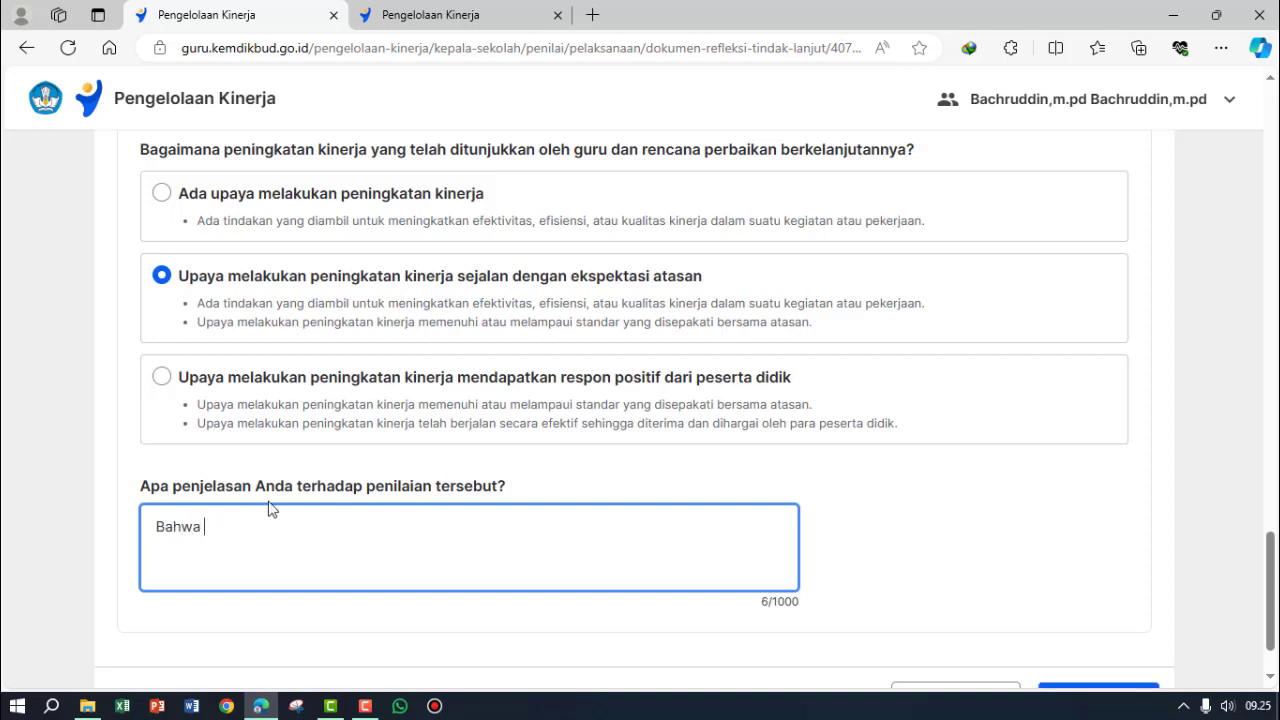
text( guru tersebut)
text(sudah melakua)
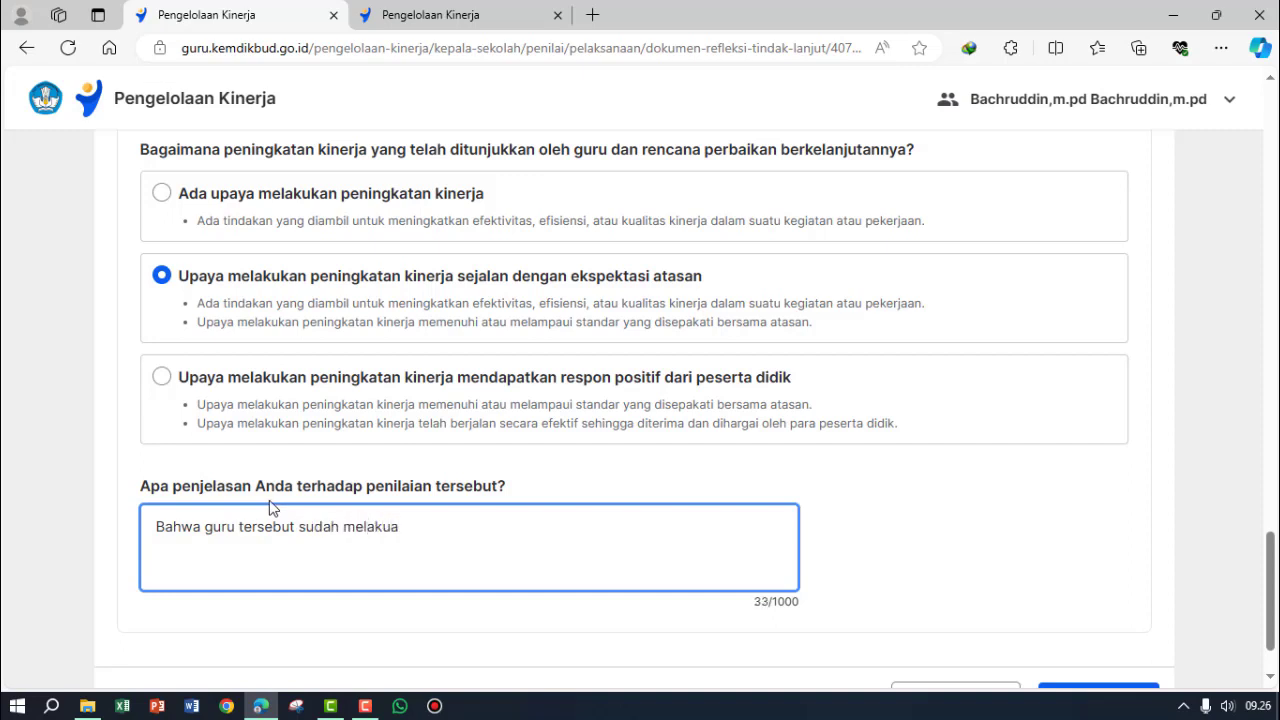
key(BackSpace)
text(kan kegiatan pembela)
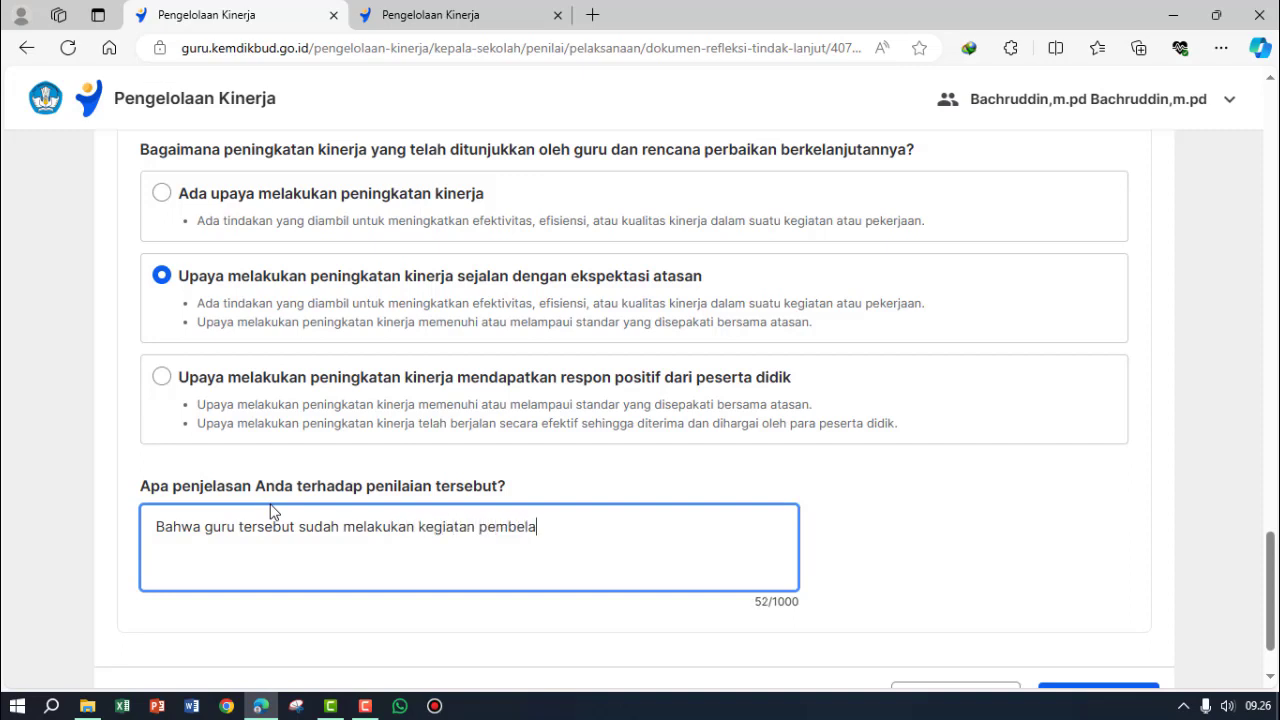
text(jaran)
- Check the teacher's practice-change answers and finish the explanation's first sentence with "di lingkungan kelas dan sekolah."
drag(1270, 570, 1276, 505)
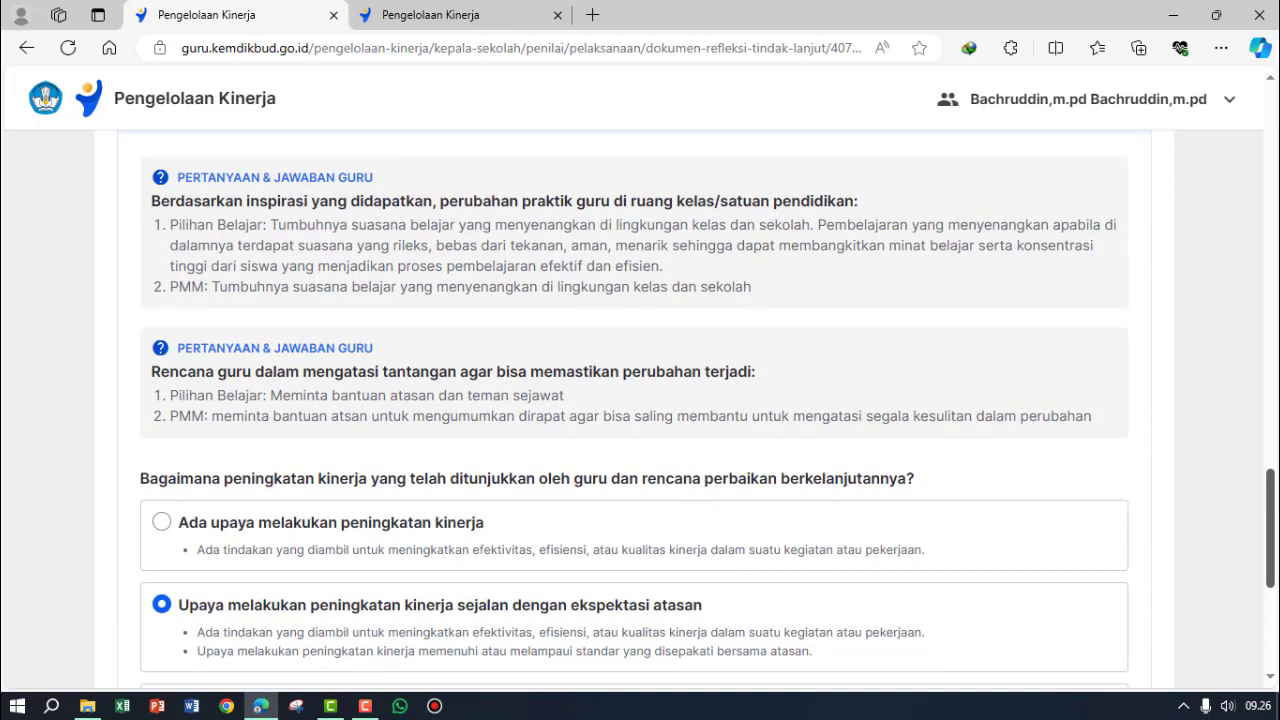
scroll(972, 672, down, 3)
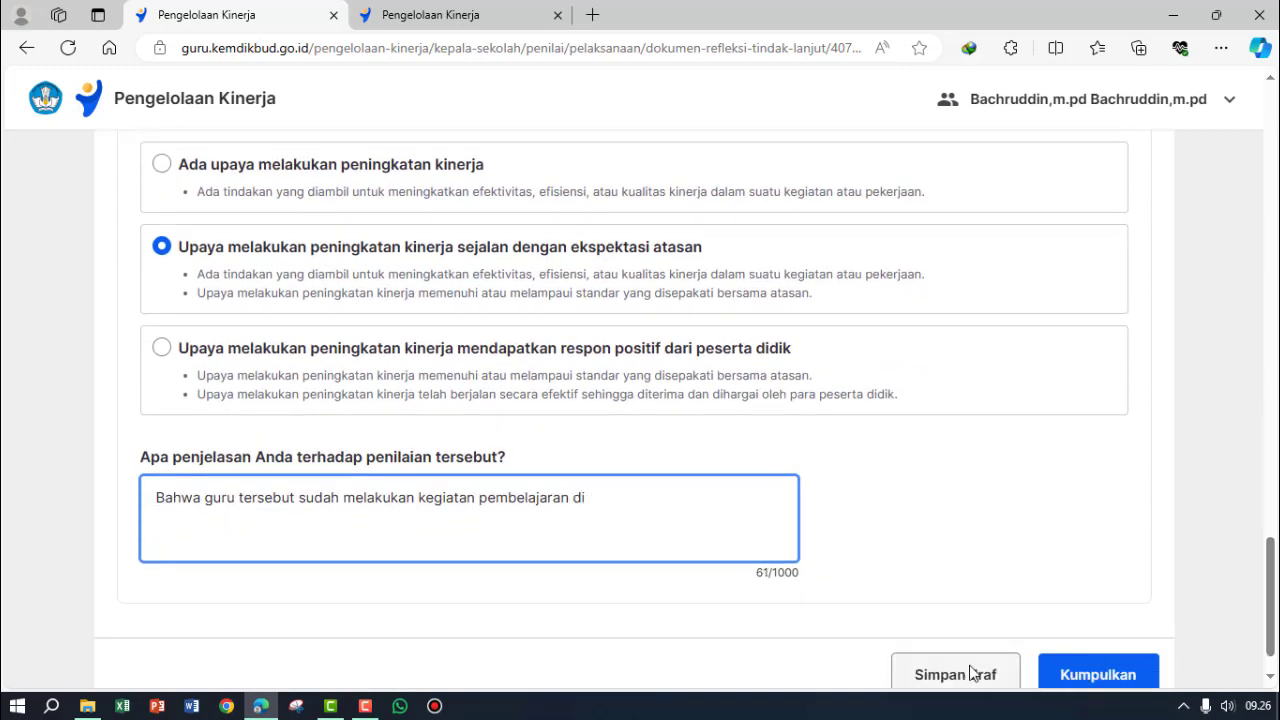
text(di lingkungan)
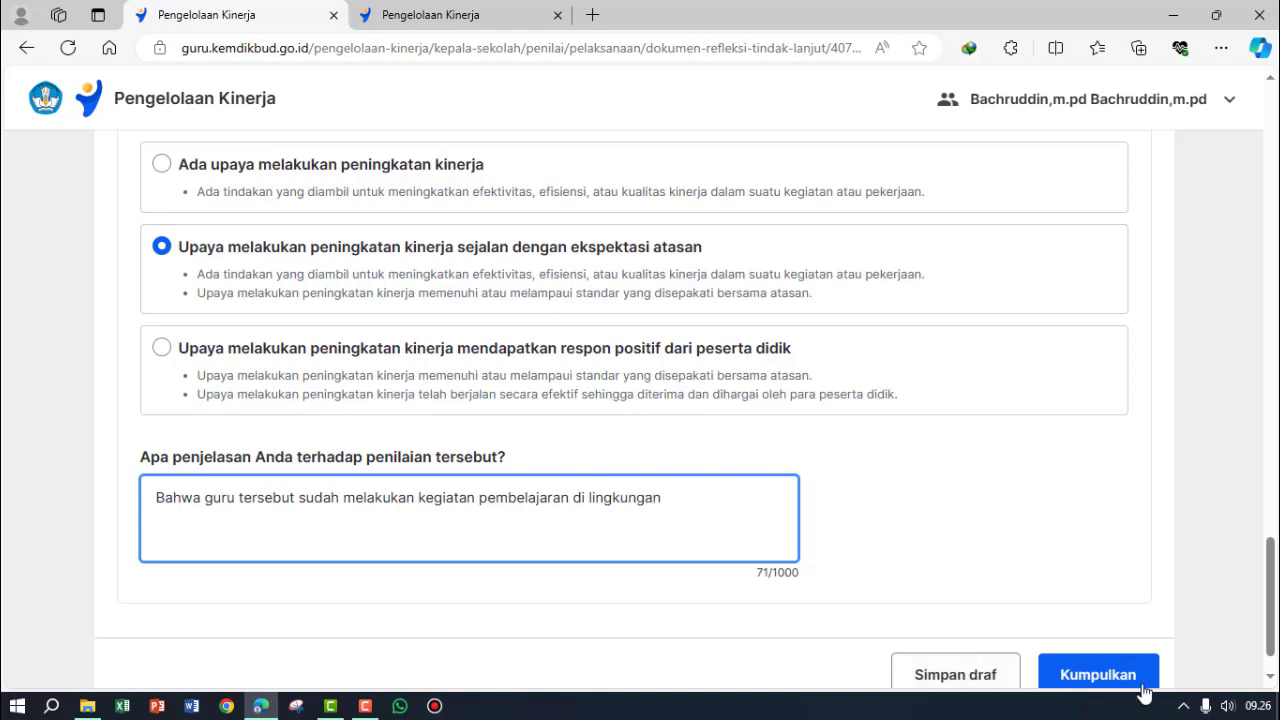
scroll(1265, 570, up, 1)
drag(1265, 570, 1265, 608)
text(kelas)
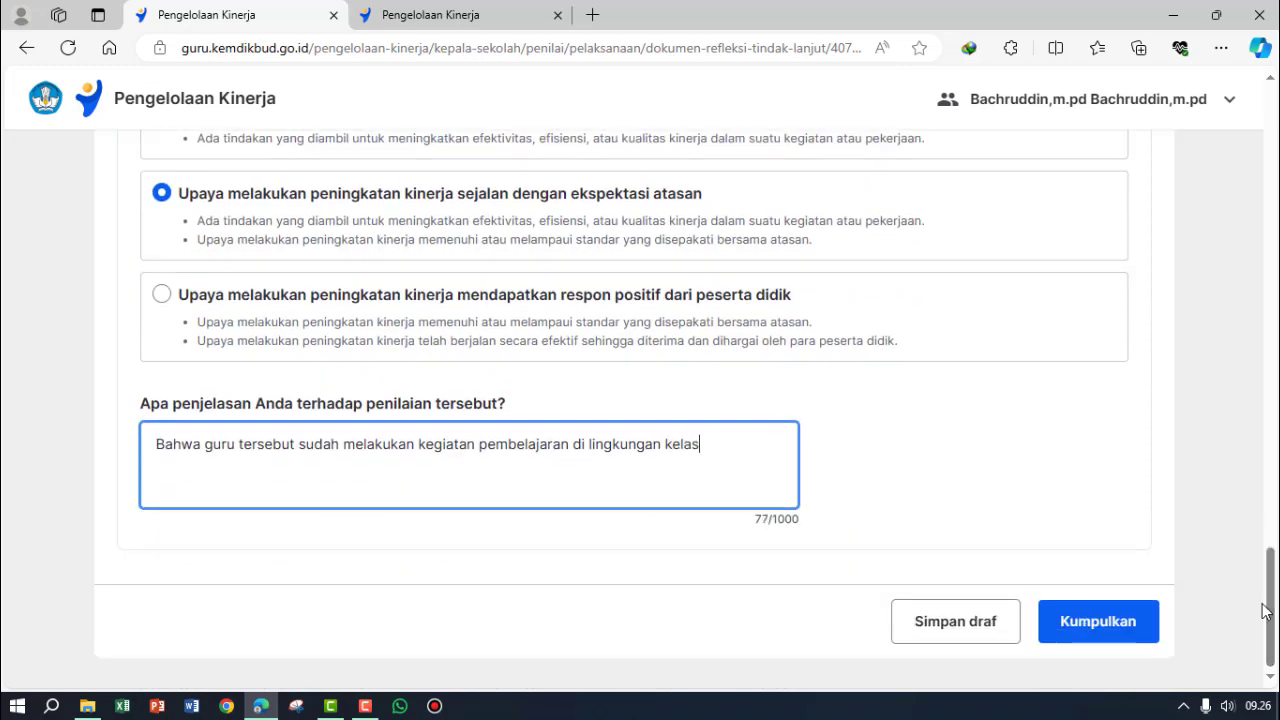
text( dan sekolah)
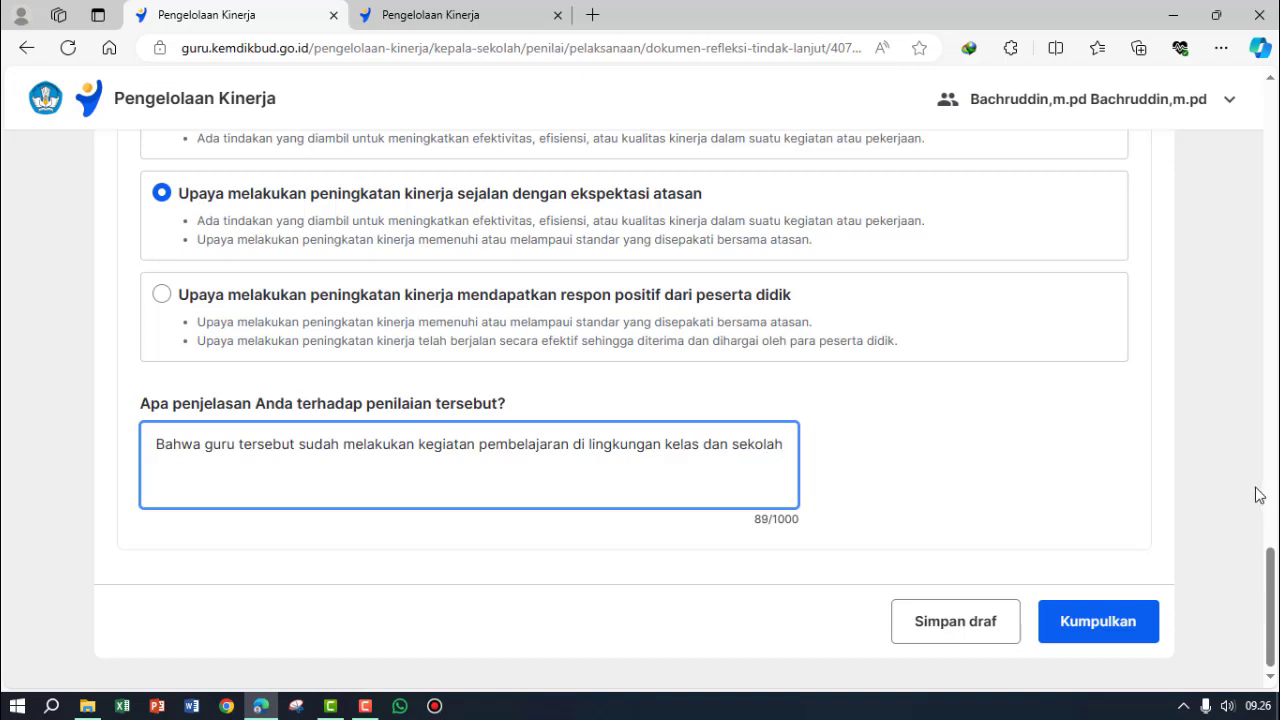
text(.)
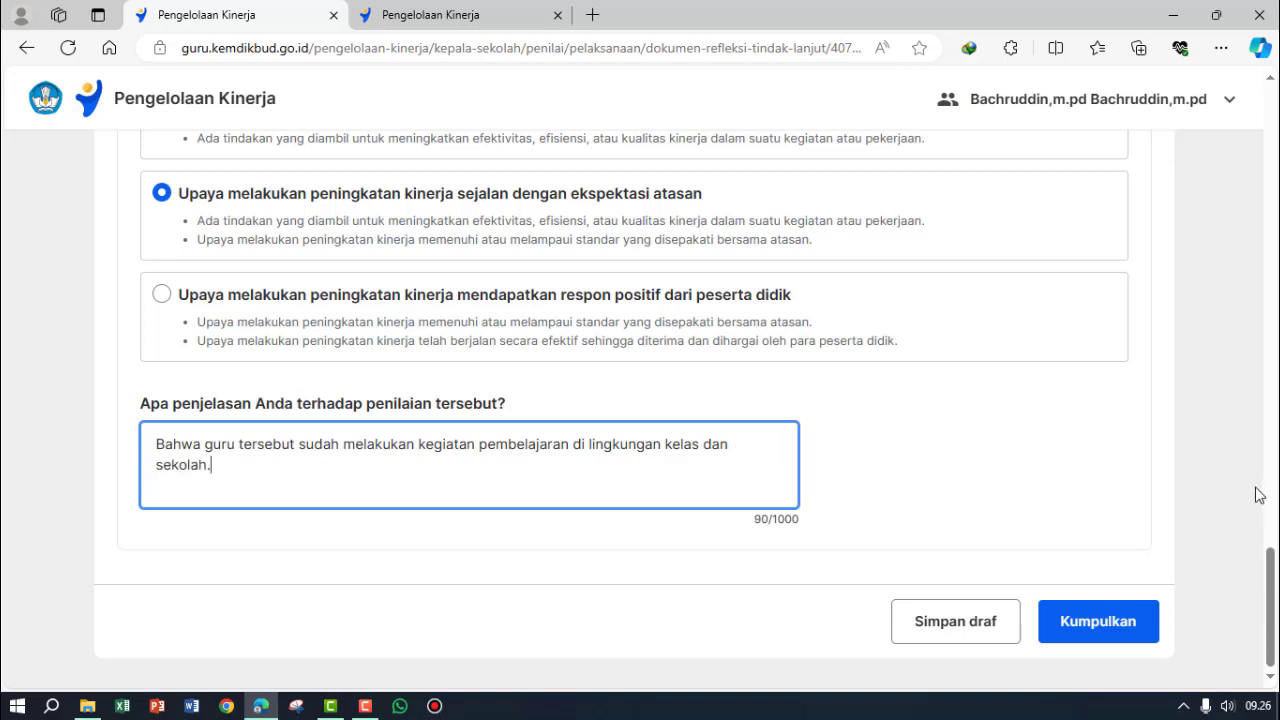
- Continue the explanation with "akan tetapi guru ingin lebih meningkatkan lagi proses dan hasil pembelajarannya melalui"
text( akan tetapi guru )
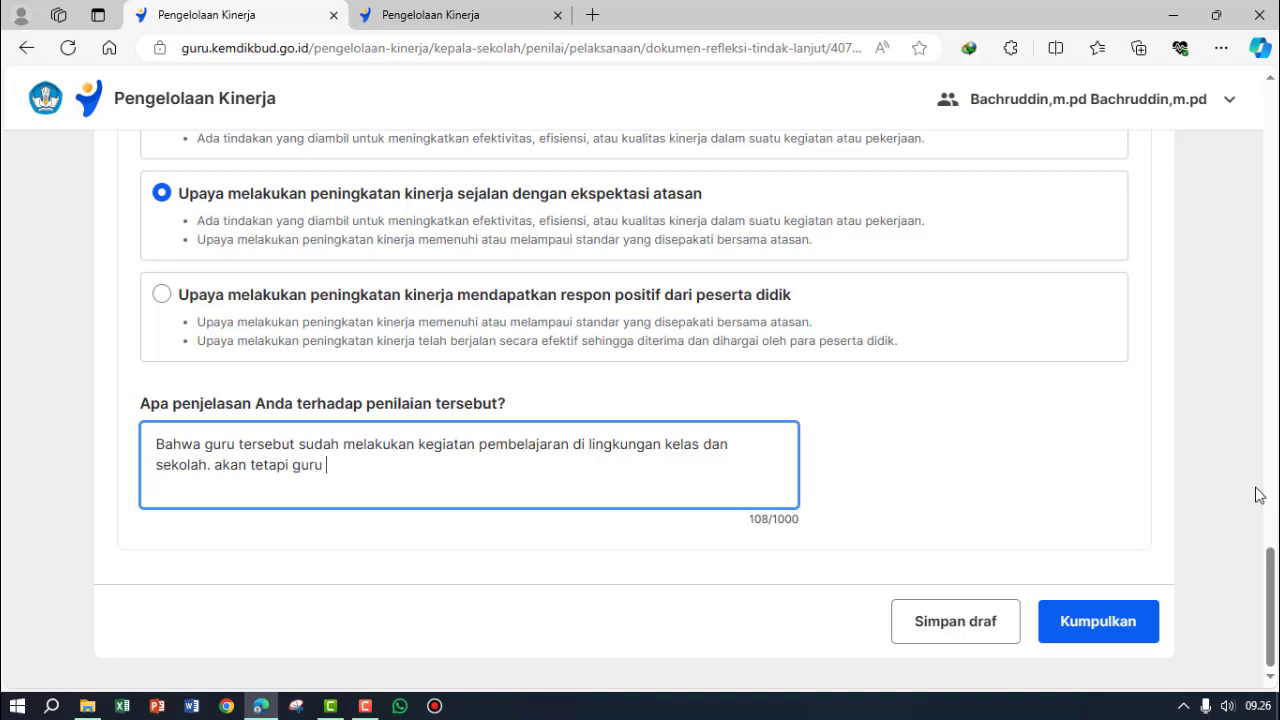
text(ingin lebih me)
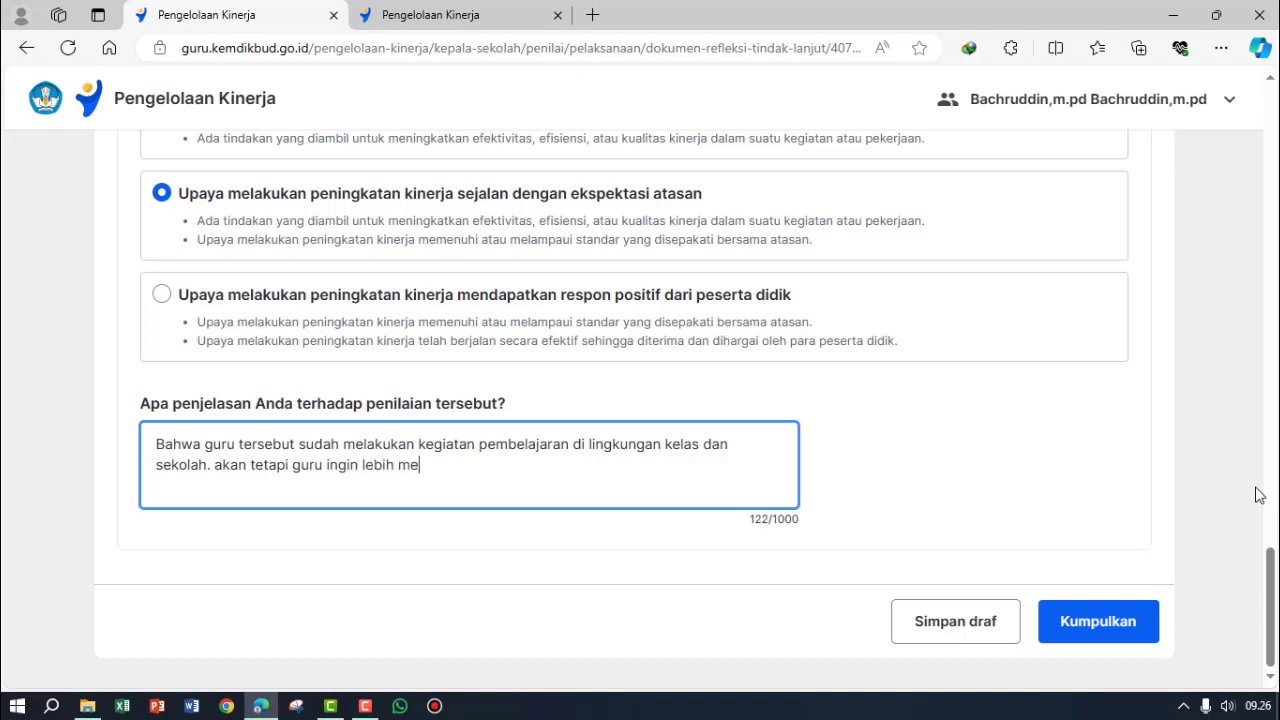
text(ningkatkan lagi)
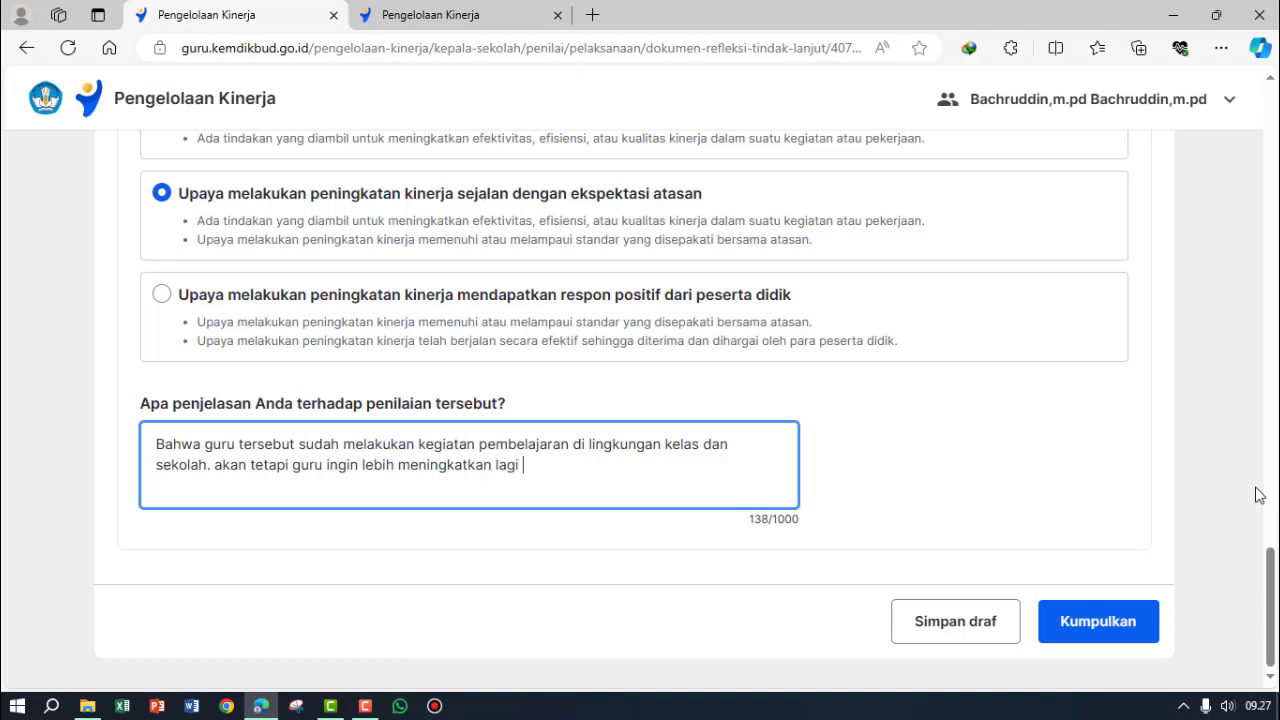
text( proses dan hasil pe)
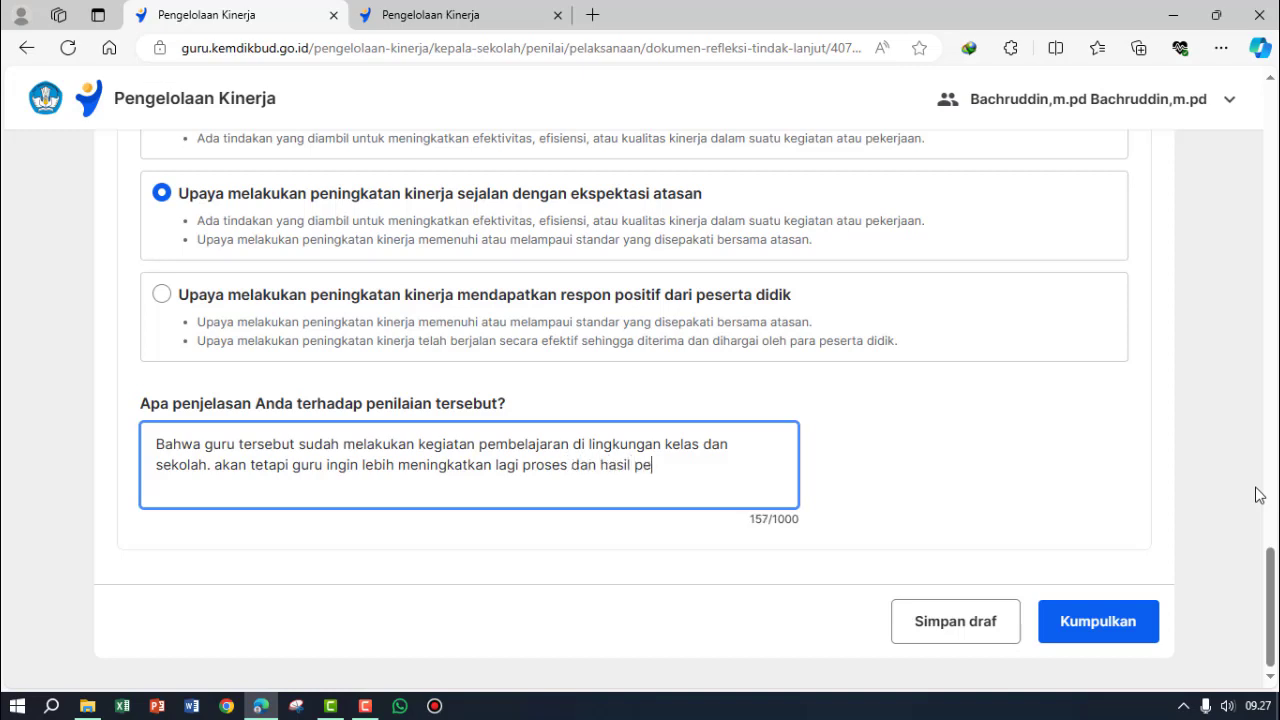
text(mbelajaran)
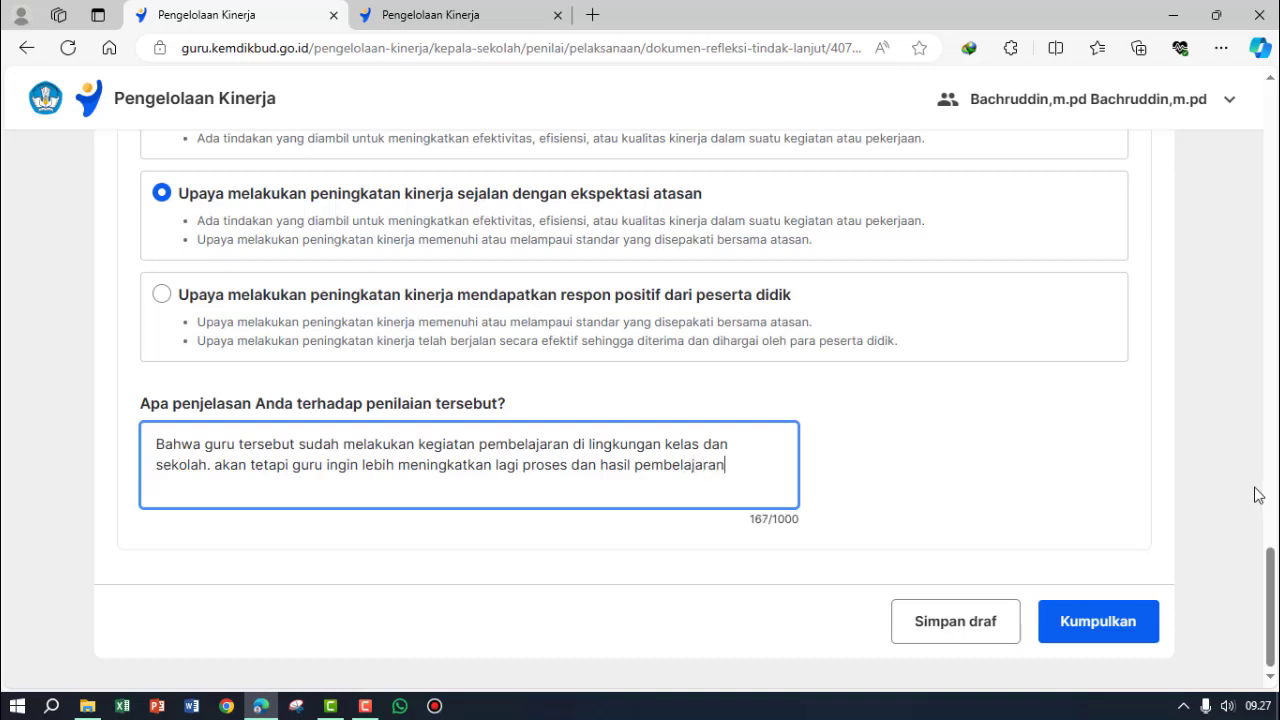
text(nya melalui)
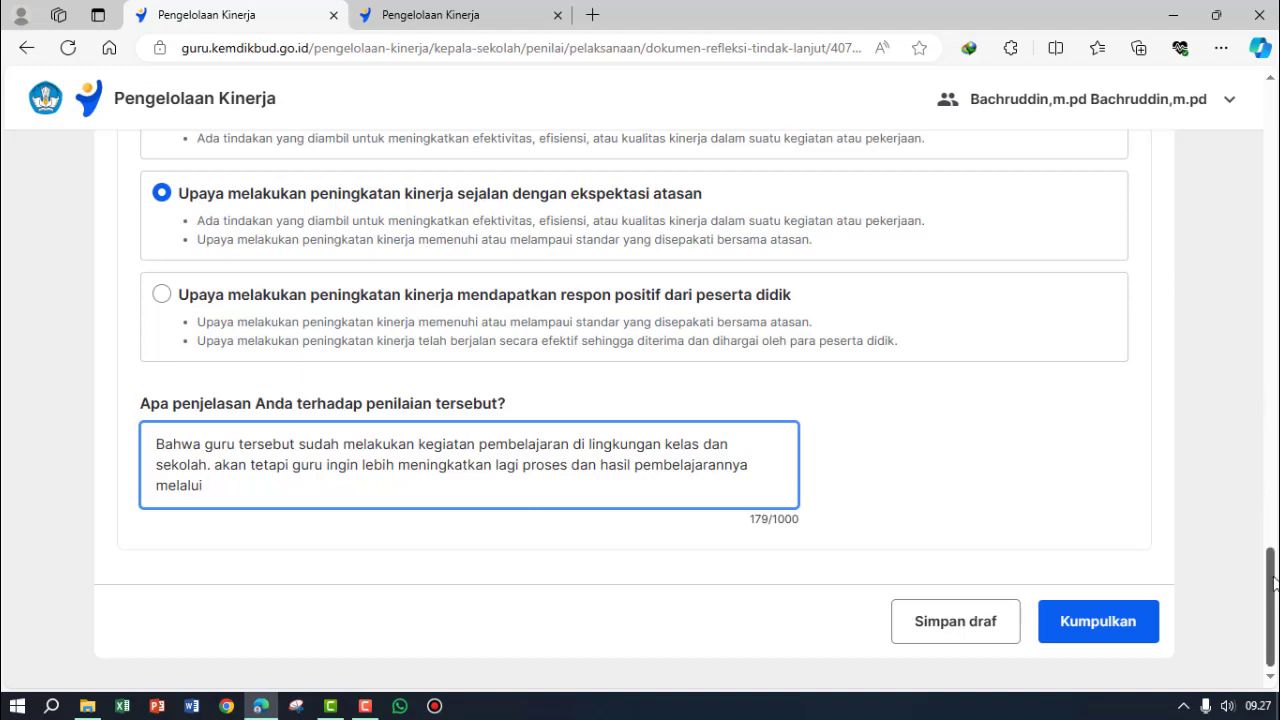
- Consult the teacher's plans for overcoming challenges and continue the explanation with "bantuan atasan agar dilakukan musyawarah bersama dalam rapat"
drag(1273, 583, 1273, 555)
drag(1274, 531, 1274, 552)
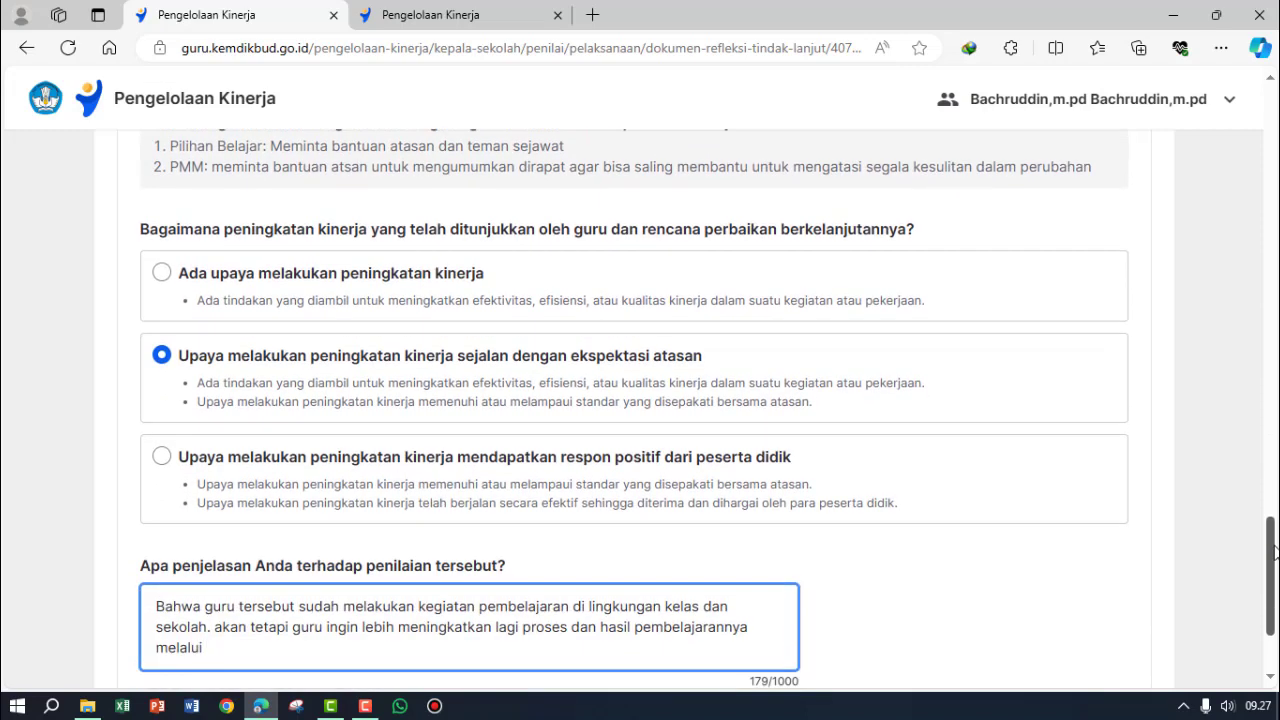
text(bantuan atasan)
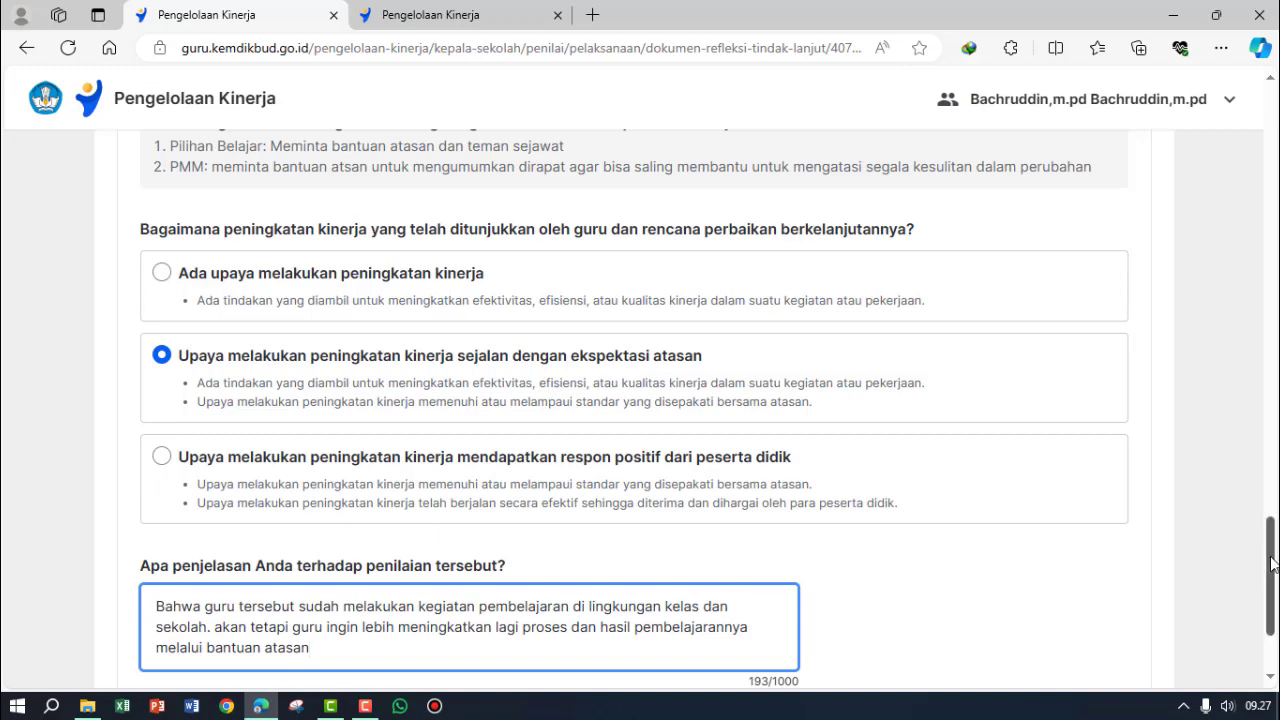
drag(1273, 570, 1273, 516)
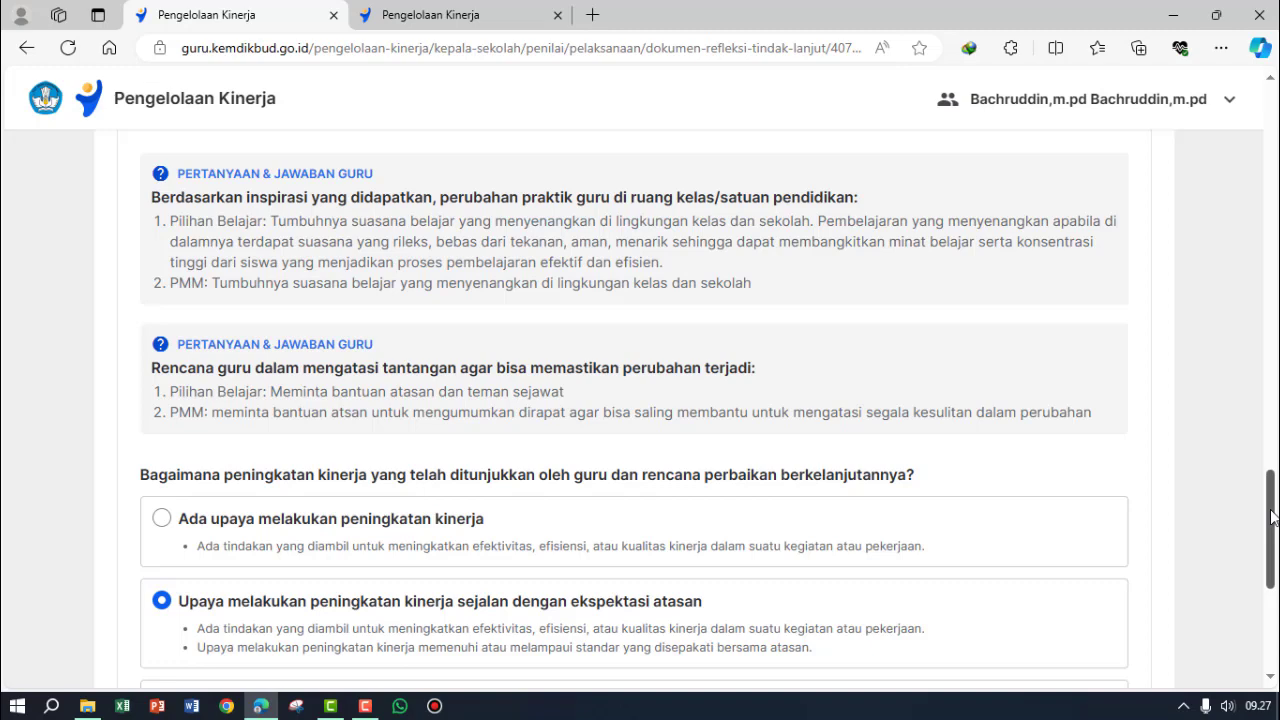
scroll(1273, 516, down, 1)
drag(1271, 515, 1273, 579)
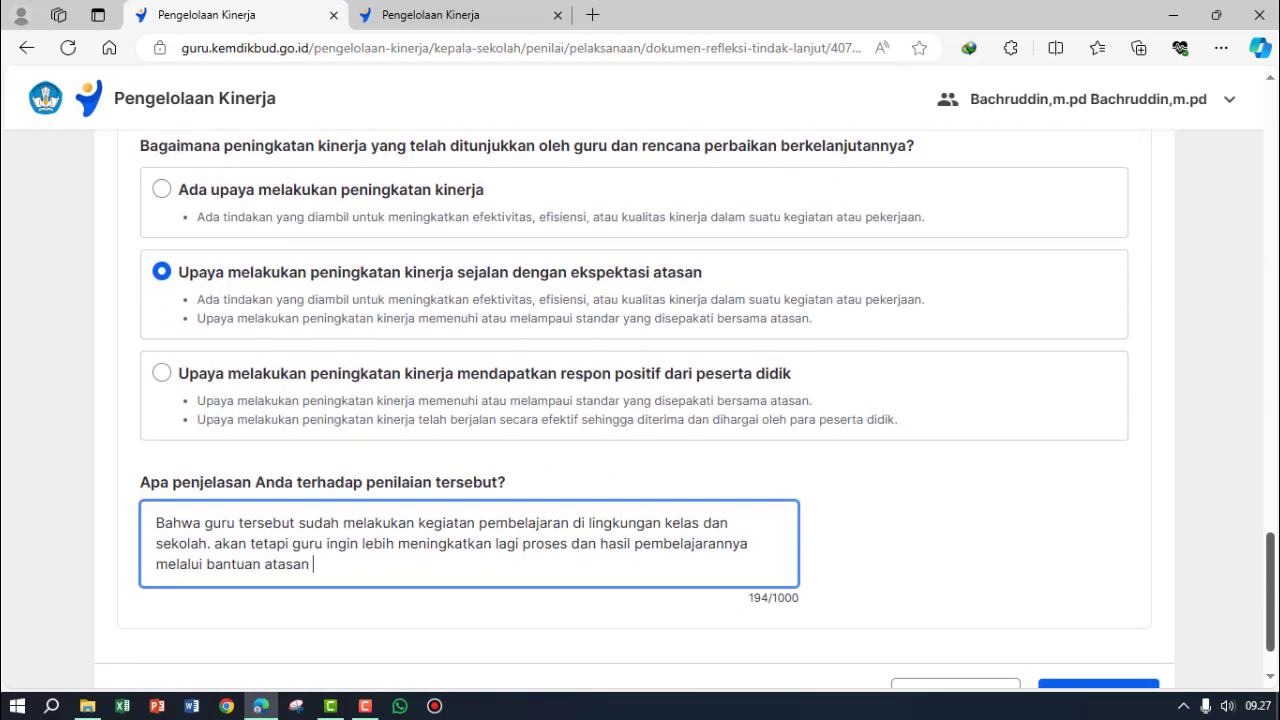
text(agar dilakukan )
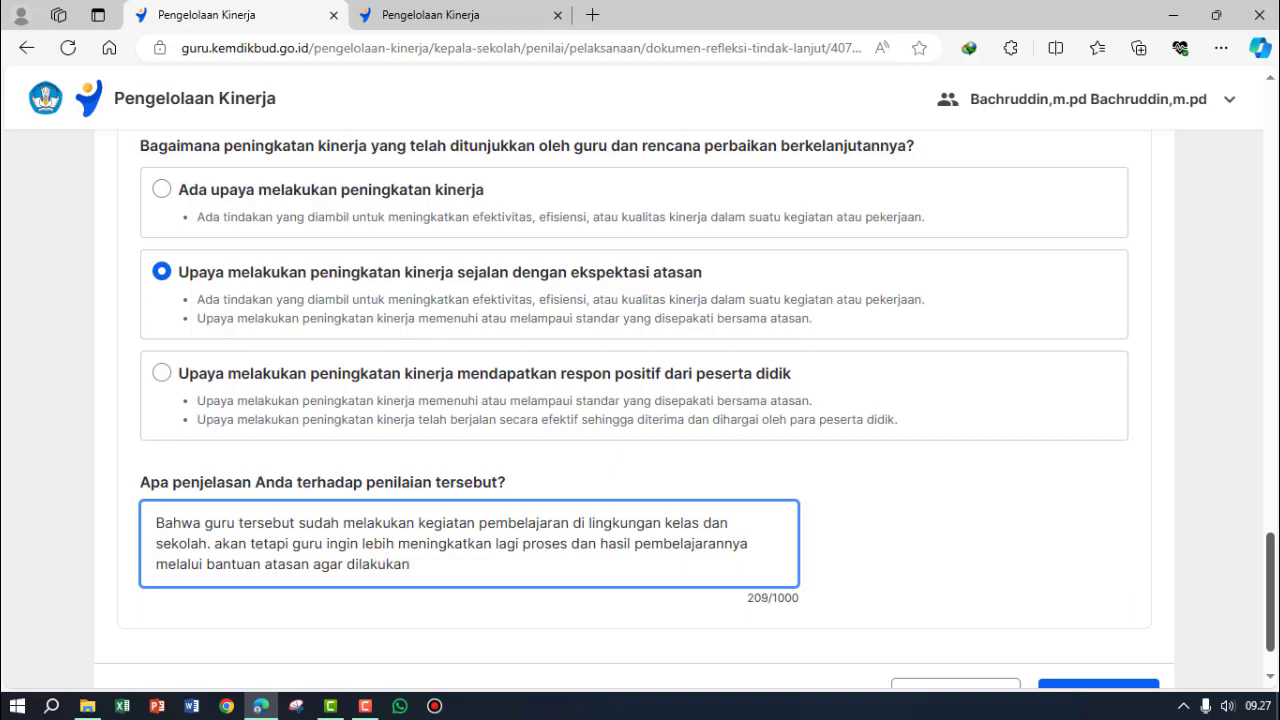
text(musyawarah )
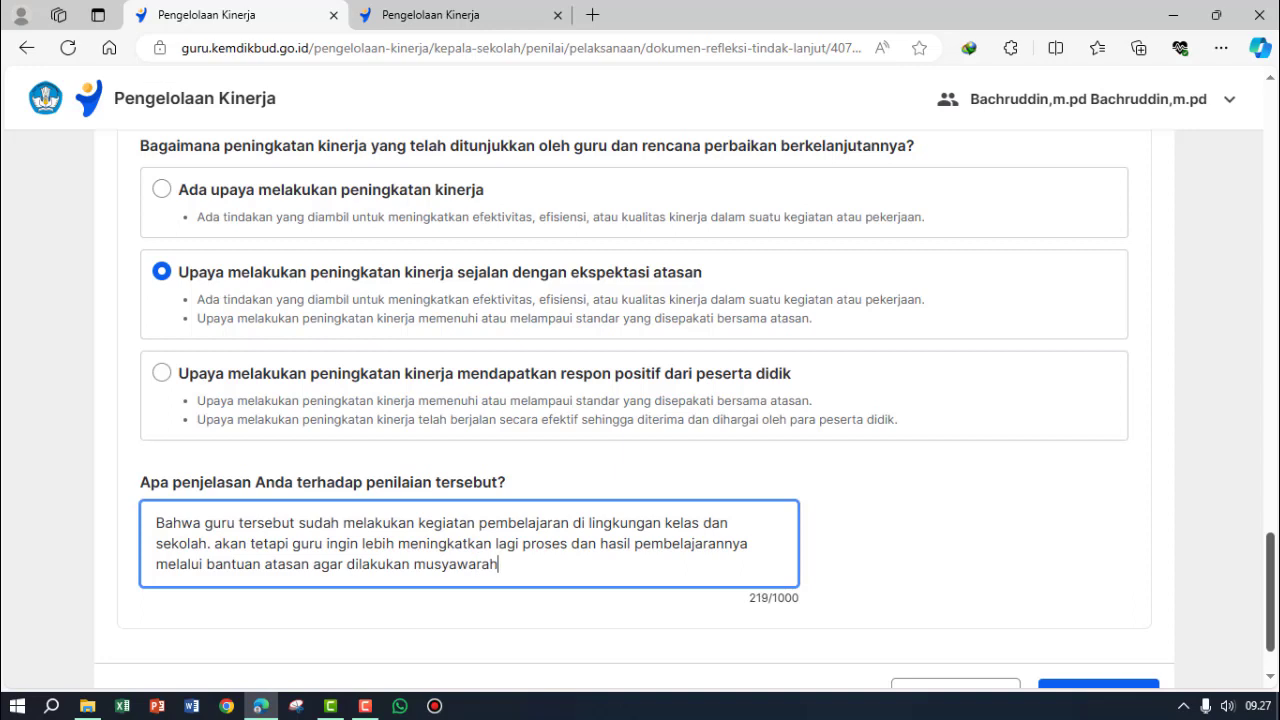
text(bersama dalam)
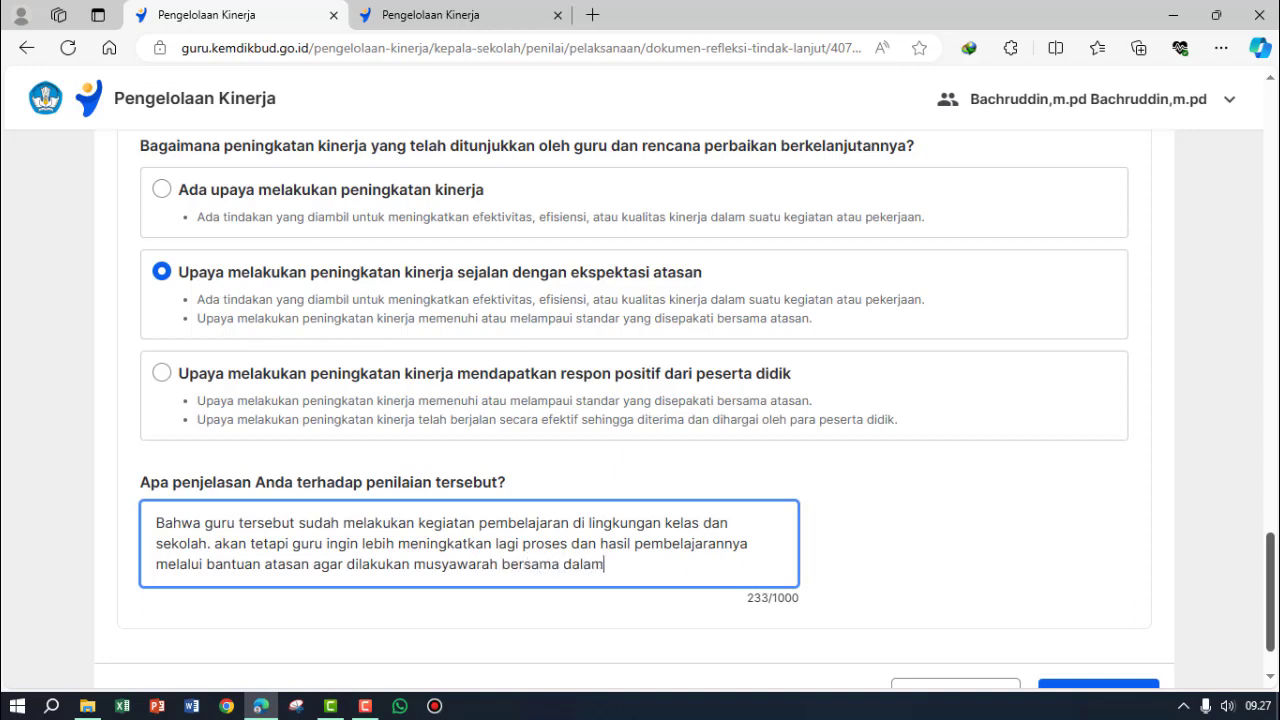
text( rapa)
text(t )
text(sehingga)
key(BackSpace)
key(BackSpace)
key(BackSpace)
key(BackSpace)
key(BackSpace)
key(BackSpace)
key(BackSpace)
key(BackSpace)
- Continue the explanation with "untuk" and try "mengoptimalkan" as the following word, cutting it back to "men"
text(untuk )
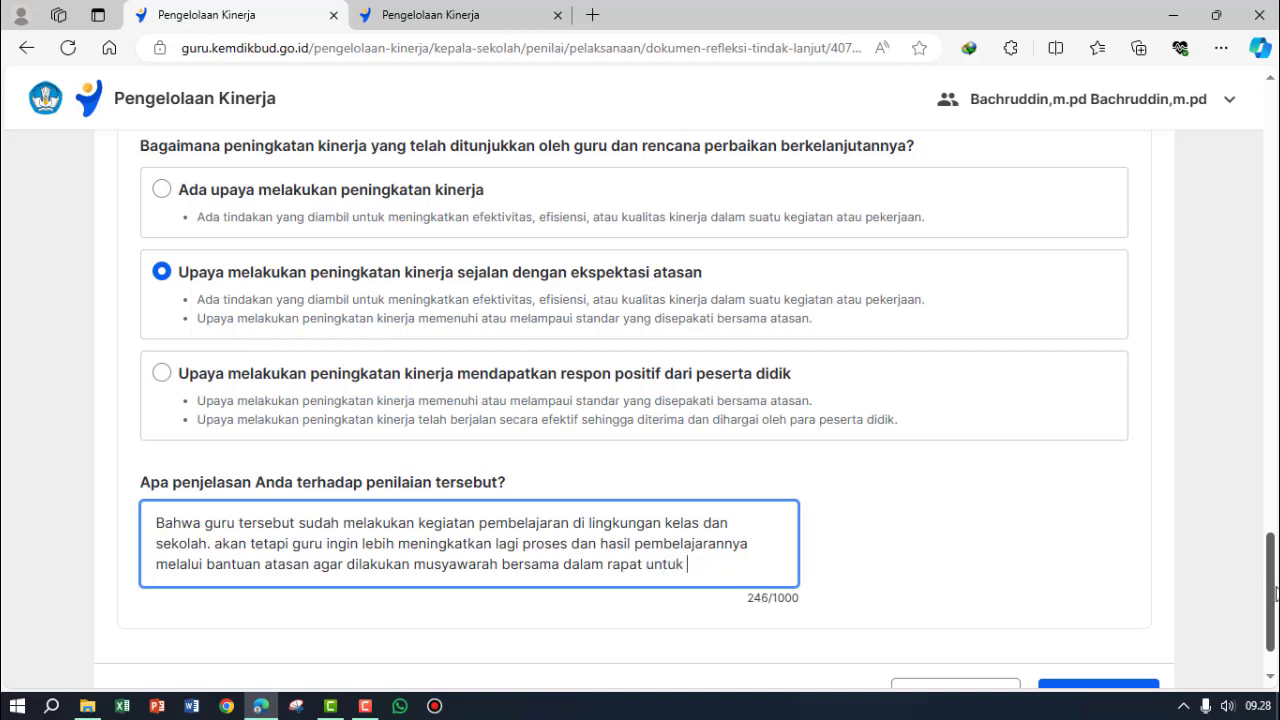
text(mengoptimalkan)
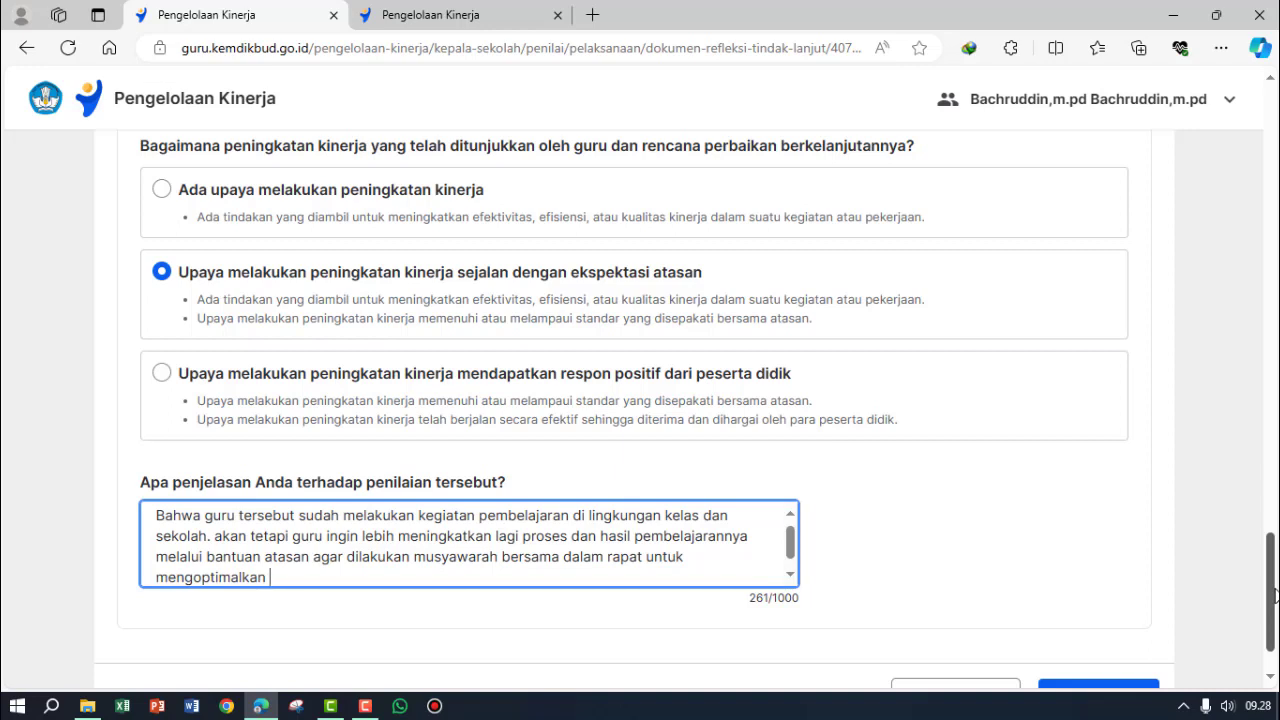
key(BackSpace)
key(BackSpace)
key(BackSpace)
key(BackSpace)
key(BackSpace)
key(BackSpace)
key(BackSpace)
key(BackSpace)
key(BackSpace)
key(BackSpace)
key(BackSpace)
key(BackSpace)
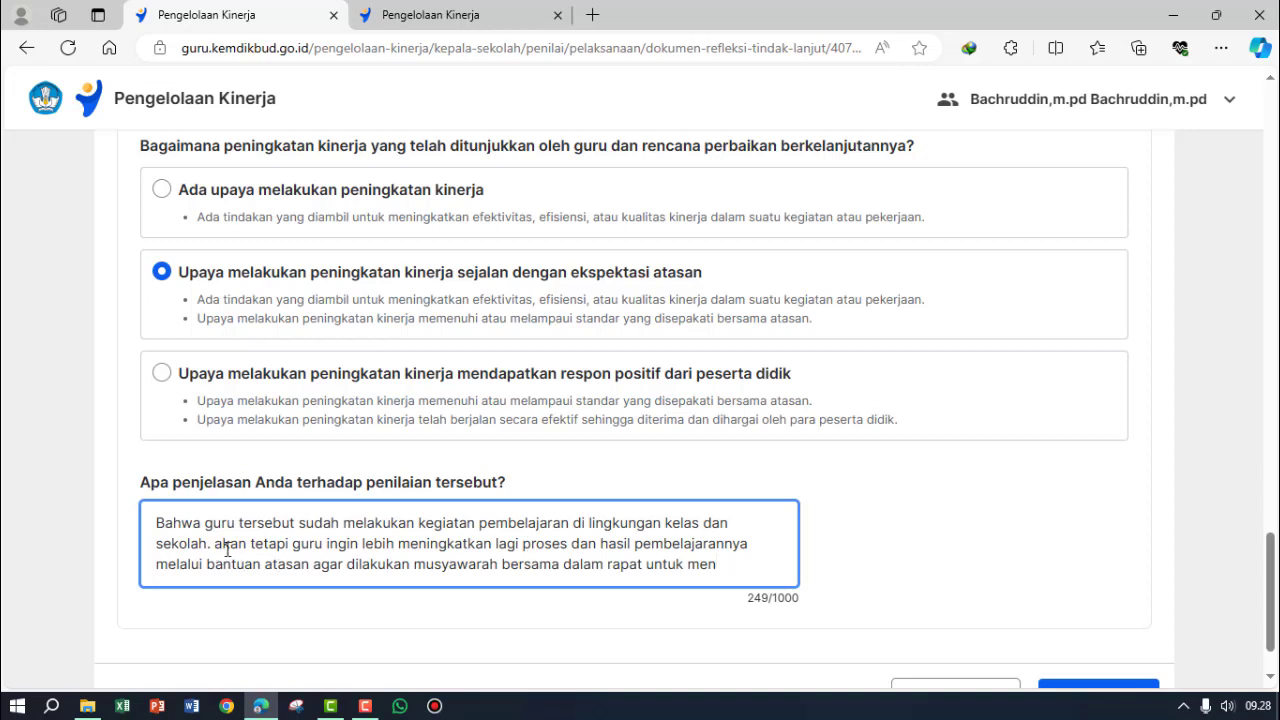
- Insert "tersebut masih merasa perlu untuk" after "akan tetapi guru" in the explanation's second sentence
click(326, 545)
text(tersebu)
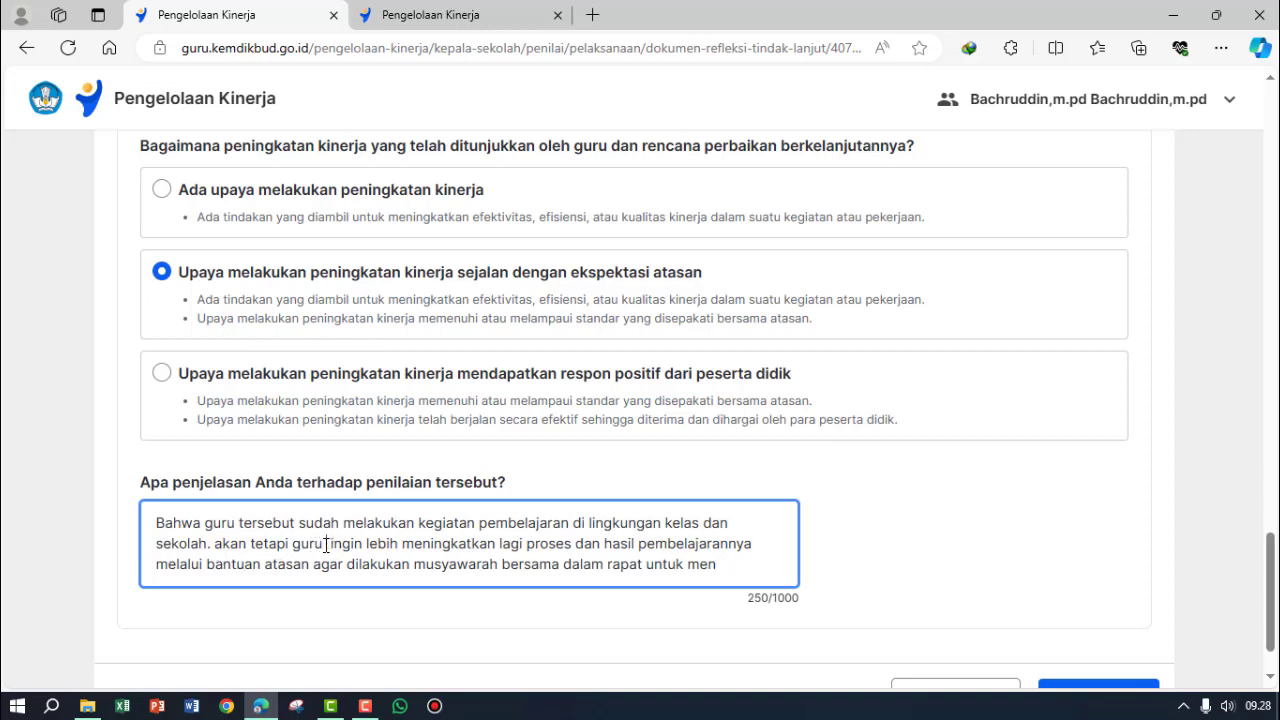
text(t )
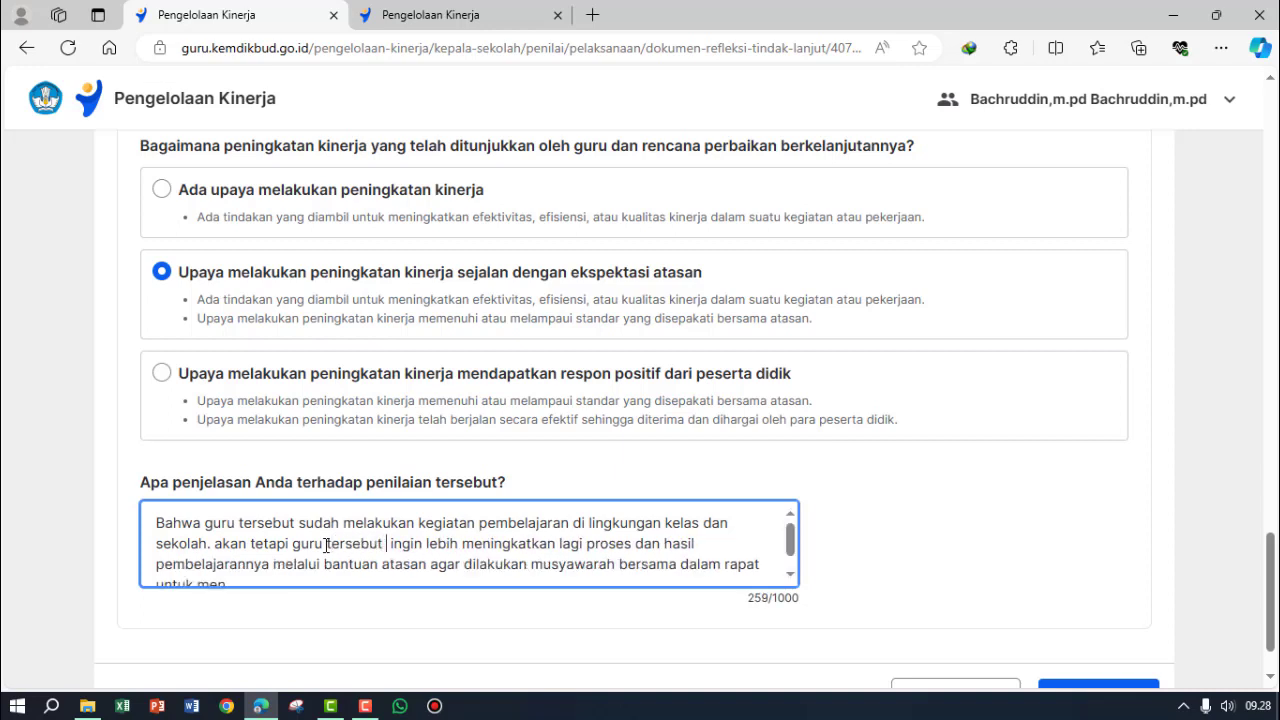
text(masih )
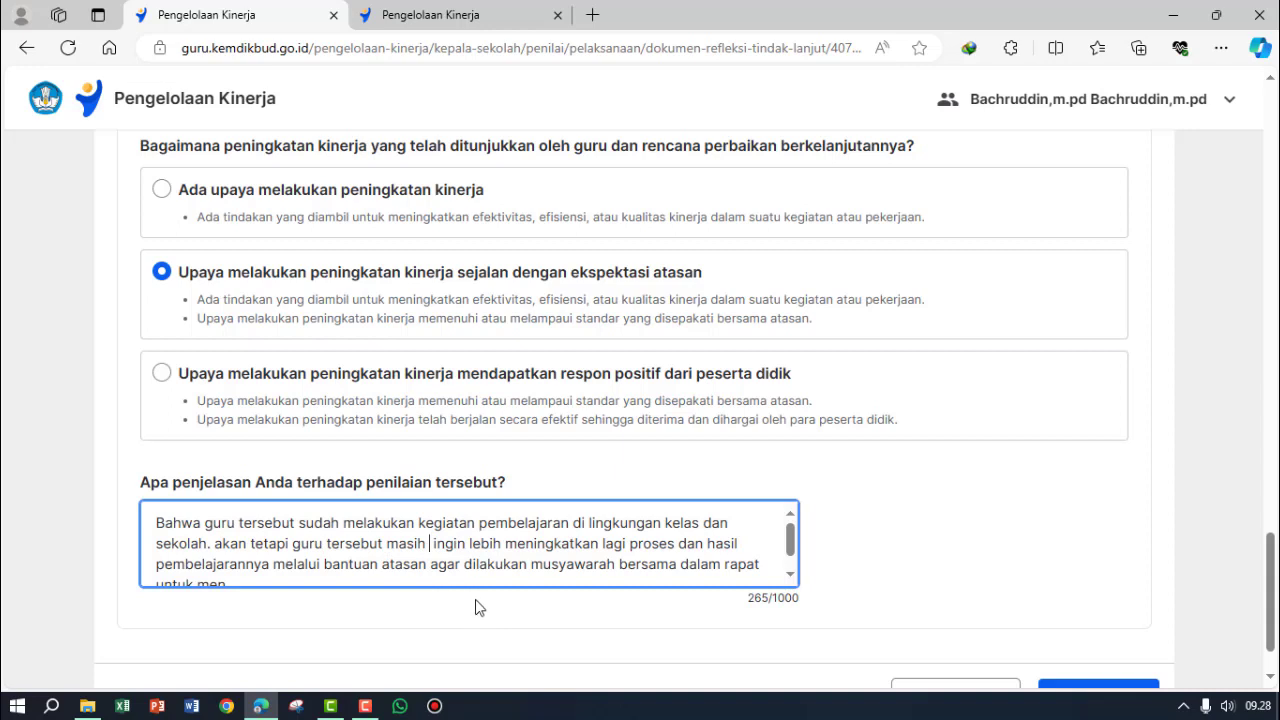
text(merasa pe)
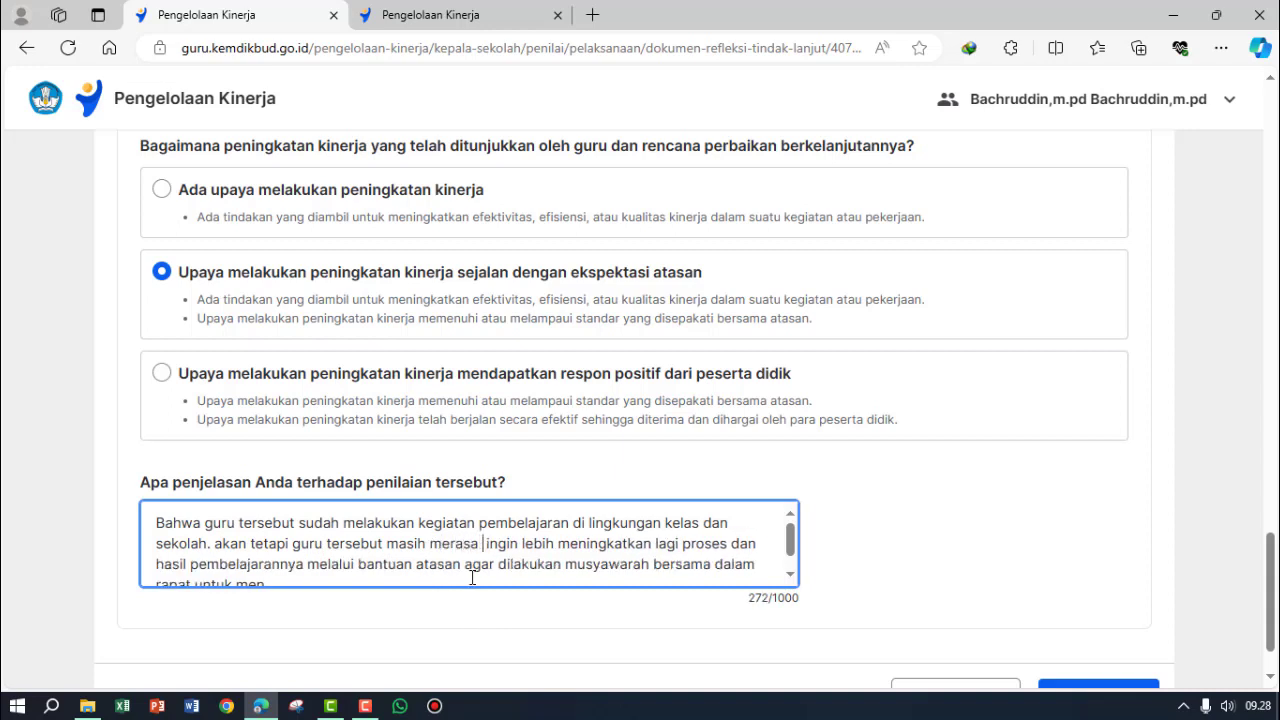
text(rlu)
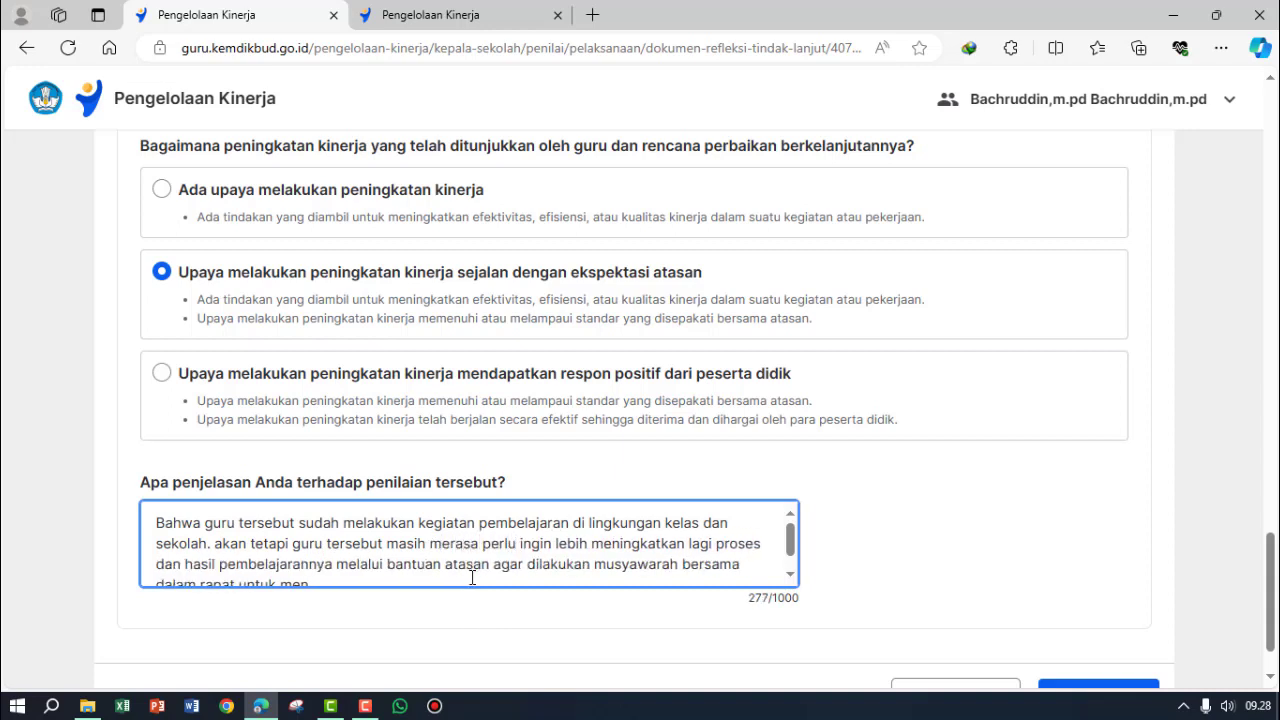
text( untuk)
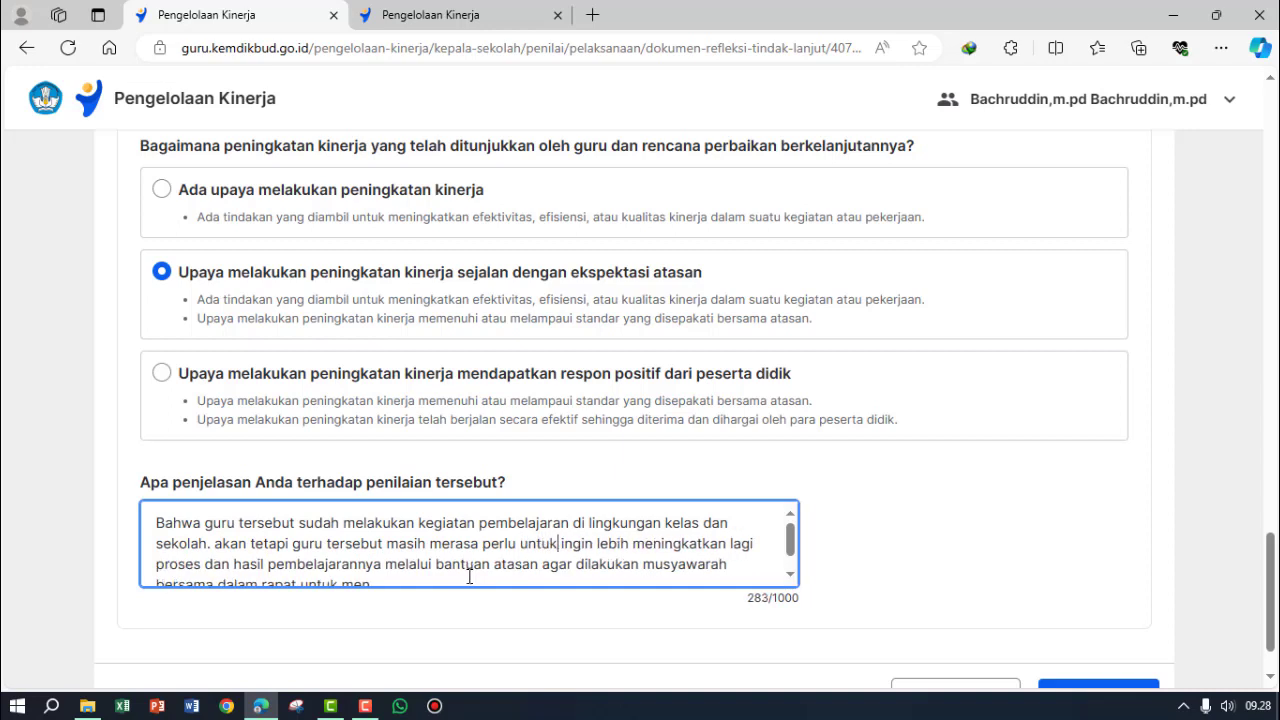
- Remove the word "ingin" before "lebih meningkatkan" in the explanation
click(596, 545)
key(BackSpace)
key(BackSpace)
key(BackSpace)
key(BackSpace)
key(BackSpace)
key(BackSpace)
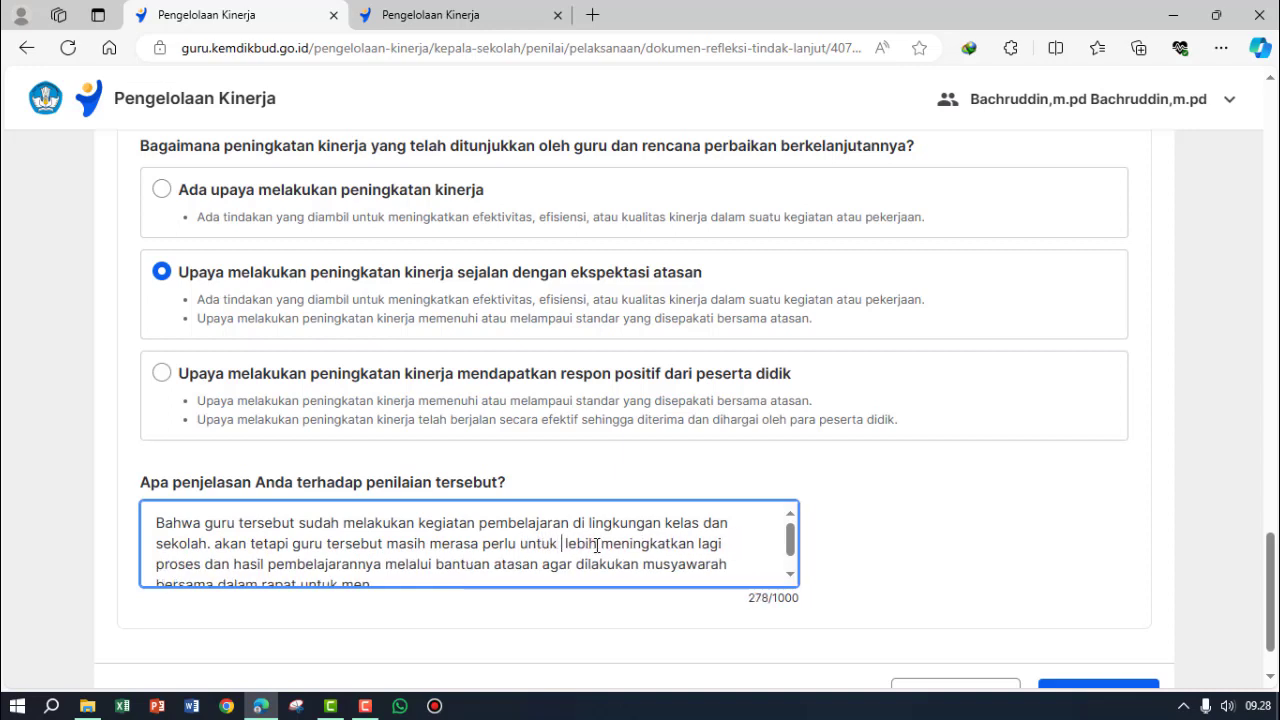
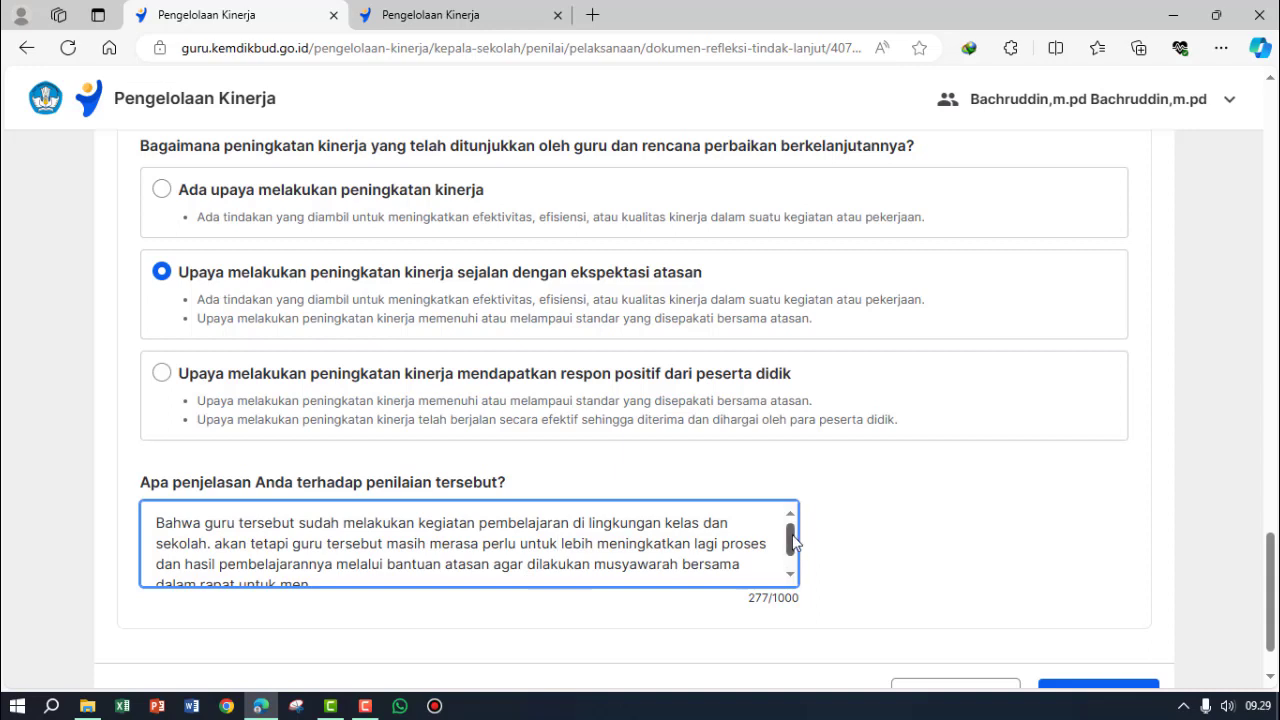
- Insert "dewan guru" after "musyawarah bersama" in the explanation
scroll(792, 545, down, 1)
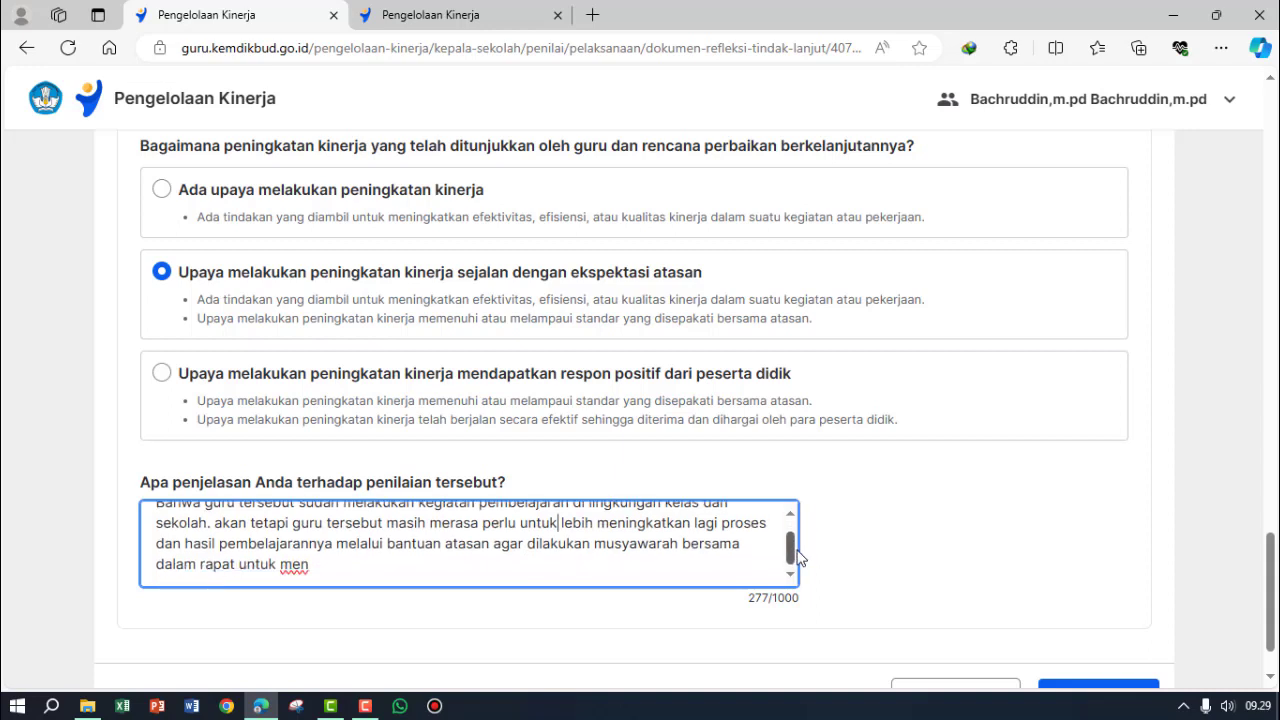
click(156, 567)
text(dewan gu)
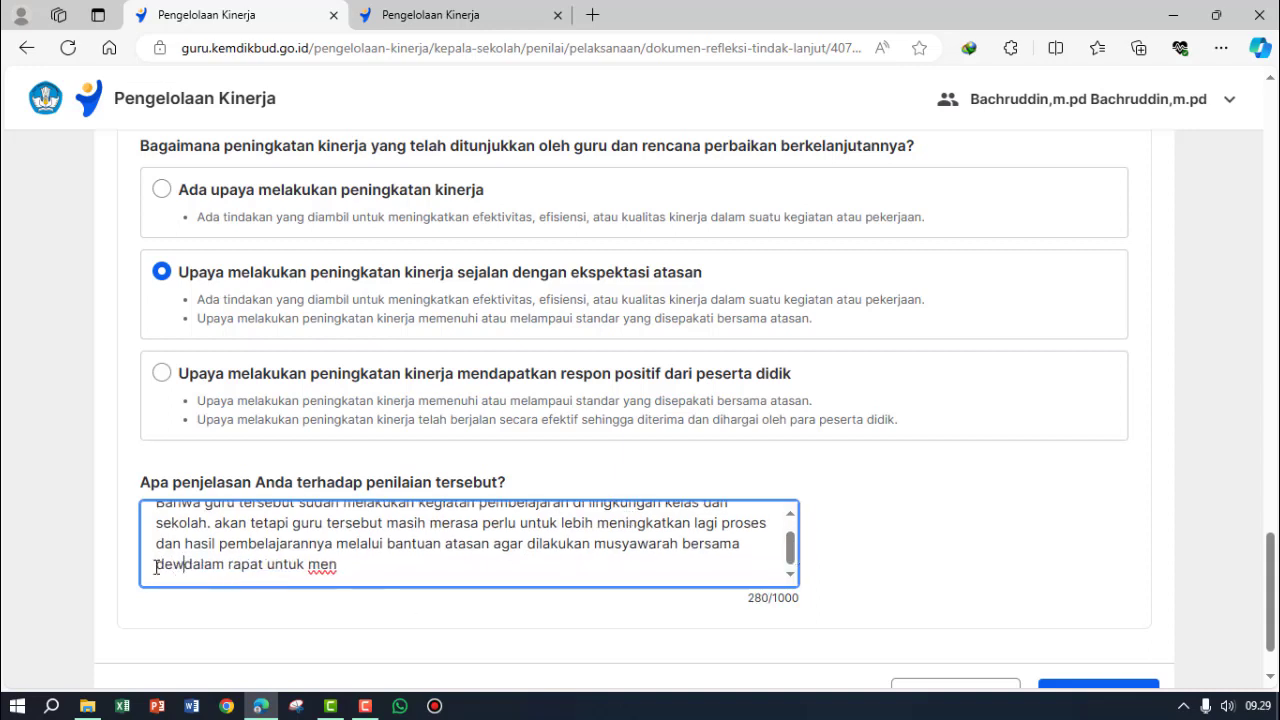
text(ru)
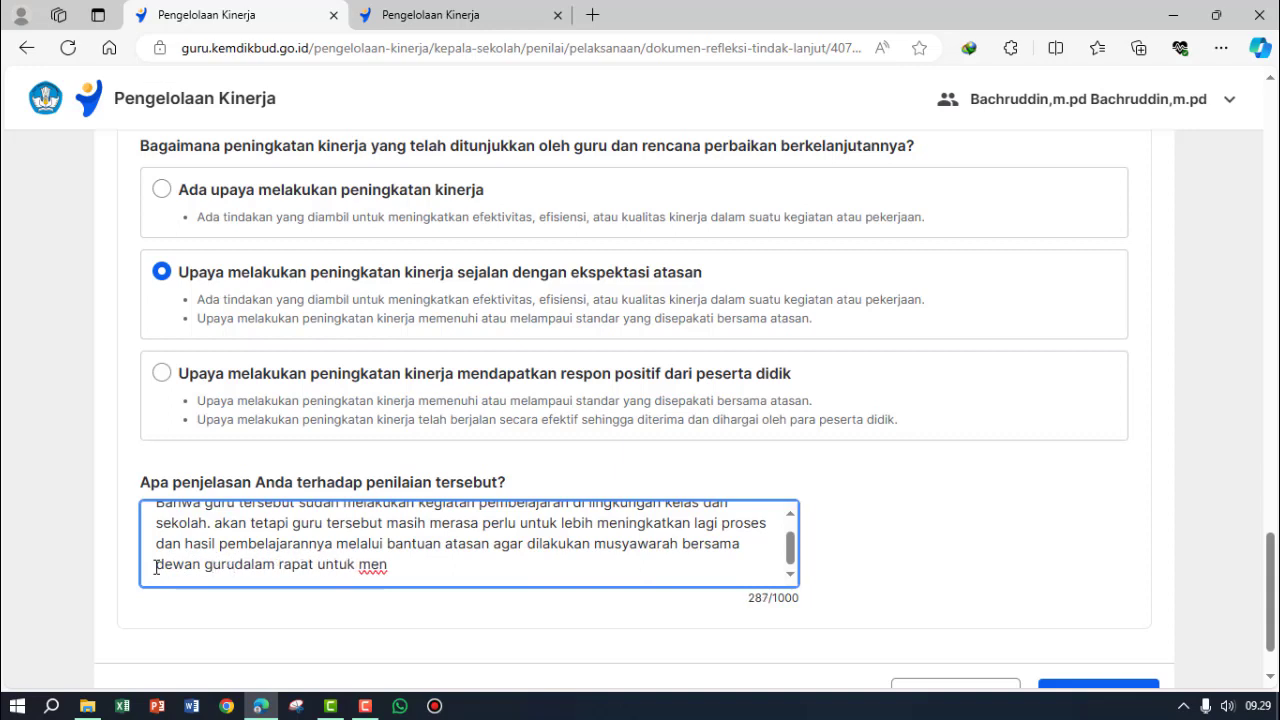
- Replace the explanation's trailing words "dalam rapat untuk men" with "di"
key(End)
key(BackSpace)
key(BackSpace)
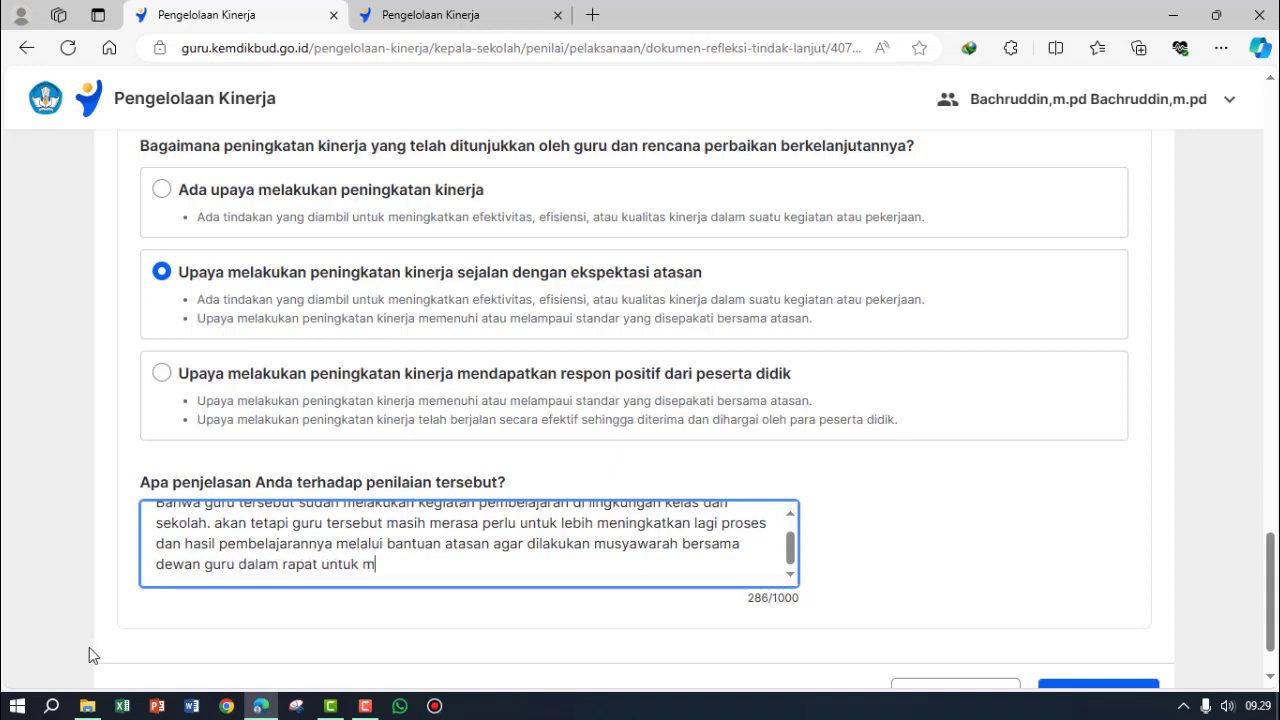
key(BackSpace)
key(BackSpace)
key(BackSpace)
key(BackSpace)
key(BackSpace)
key(BackSpace)
key(BackSpace)
key(BackSpace)
key(BackSpace)
key(BackSpace)
key(BackSpace)
key(BackSpace)
key(BackSpace)
key(BackSpace)
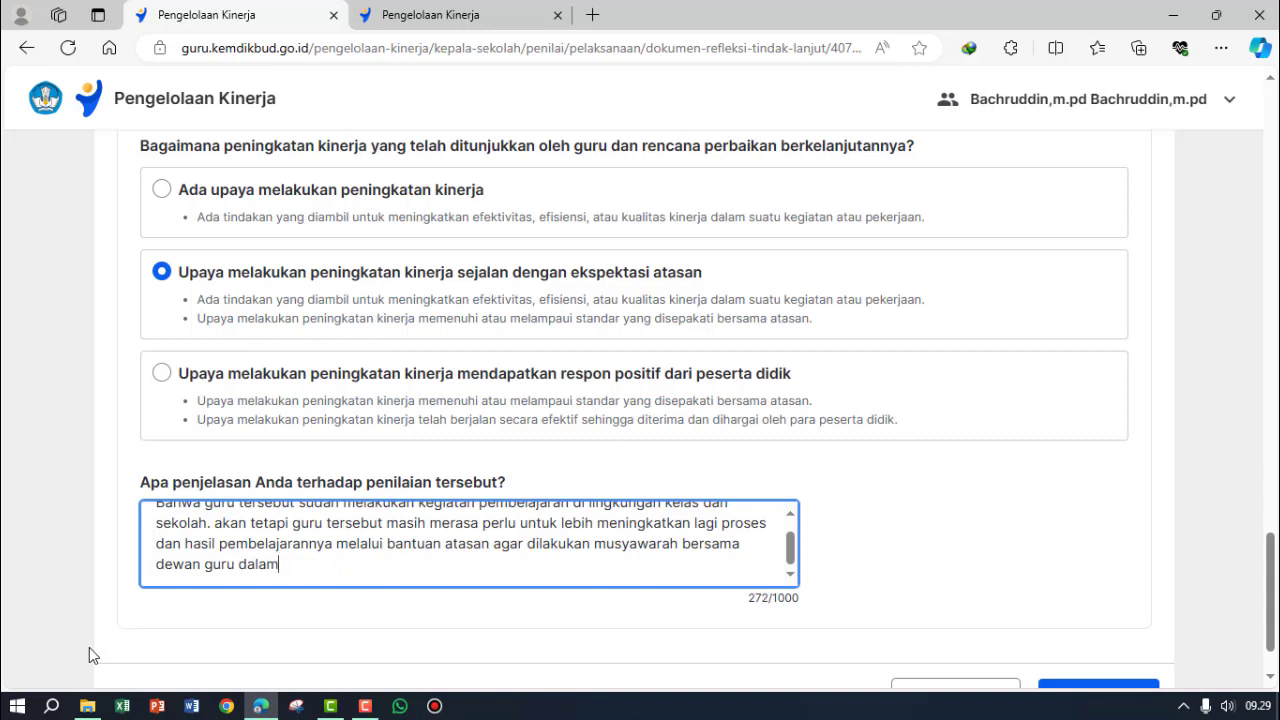
key(BackSpace)
key(BackSpace)
key(BackSpace)
key(BackSpace)
text(alam)
key(BackSpace)
key(BackSpace)
key(BackSpace)
key(BackSpace)
key(BackSpace)
key(BackSpace)
text(di)
click(365, 706)
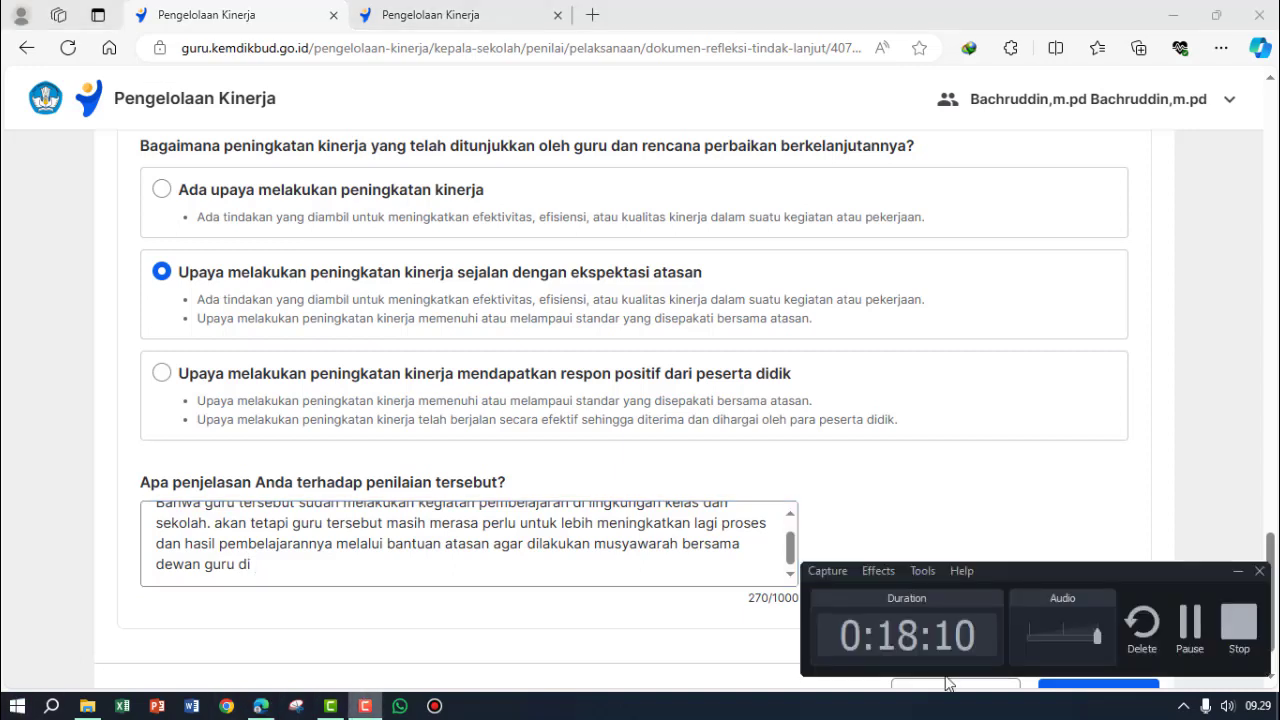
click(1198, 622)
click(1198, 622)
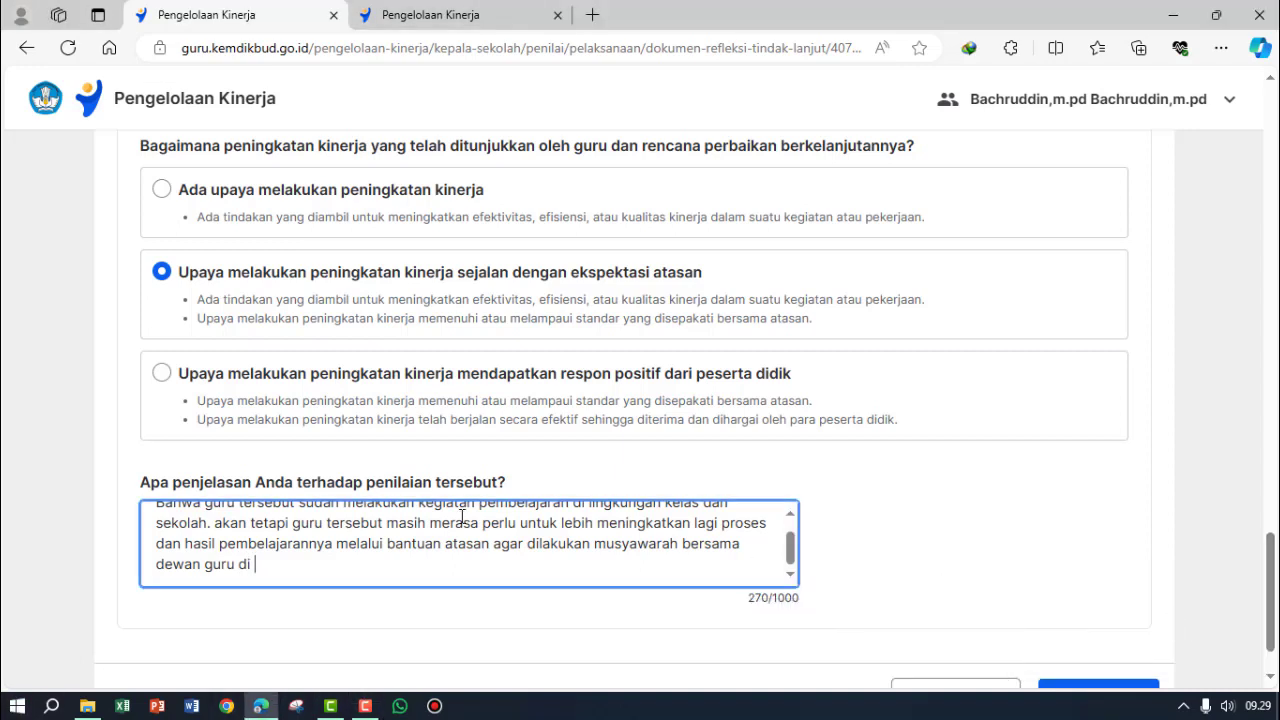
- Finish the explanation with "untuk mencari jawaban dari apa yang menjadi keinginannya itu."
text(untuk meng)
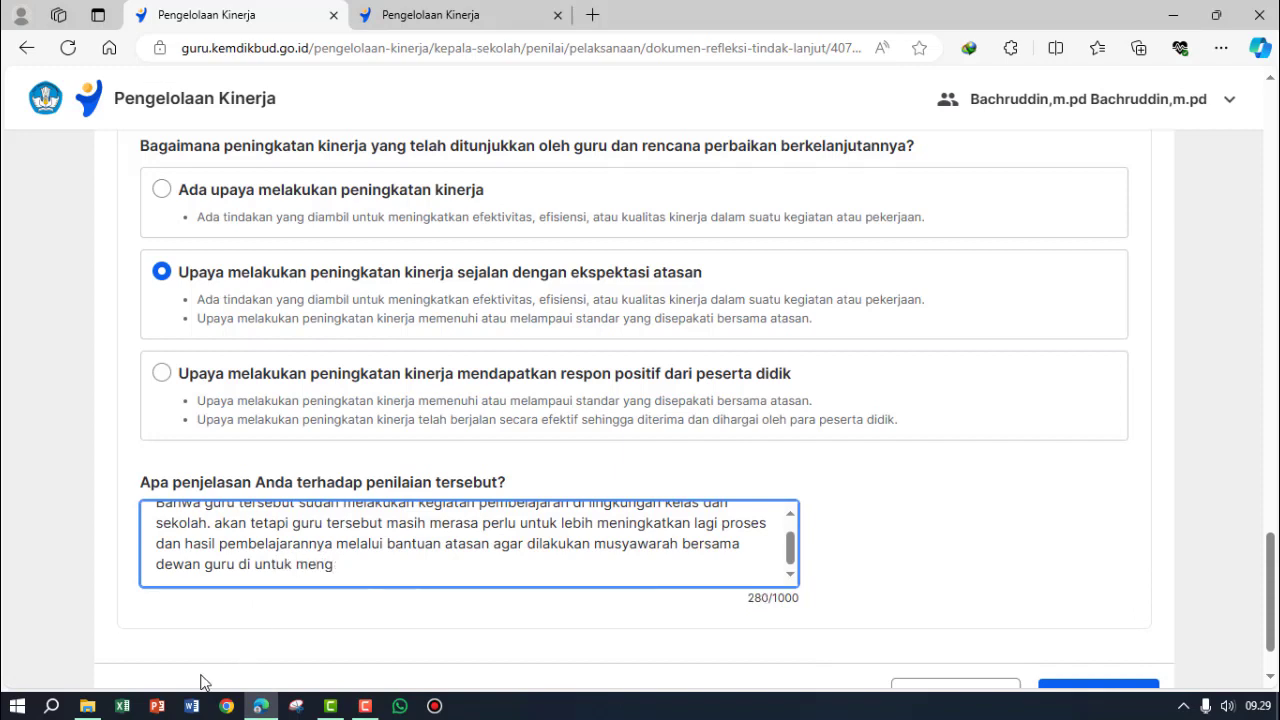
key(BackSpace)
key(BackSpace)
text(ncari jawaban dari )
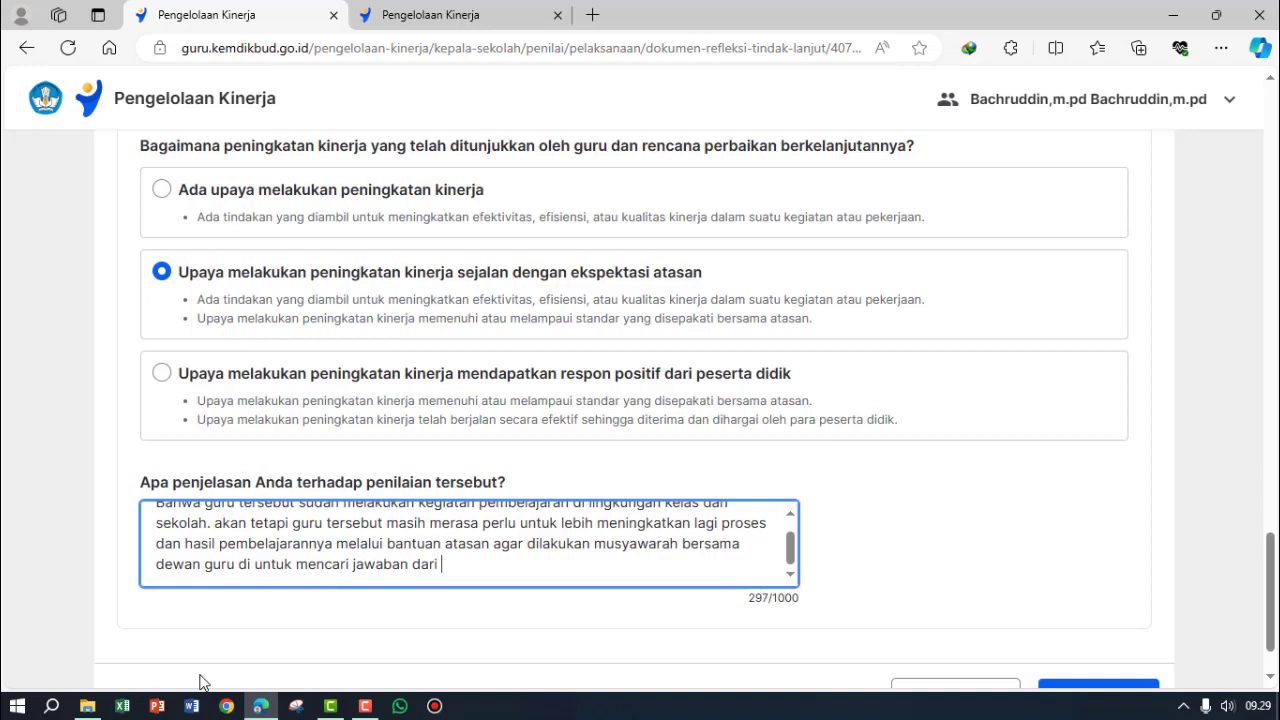
text(apa yang menj)
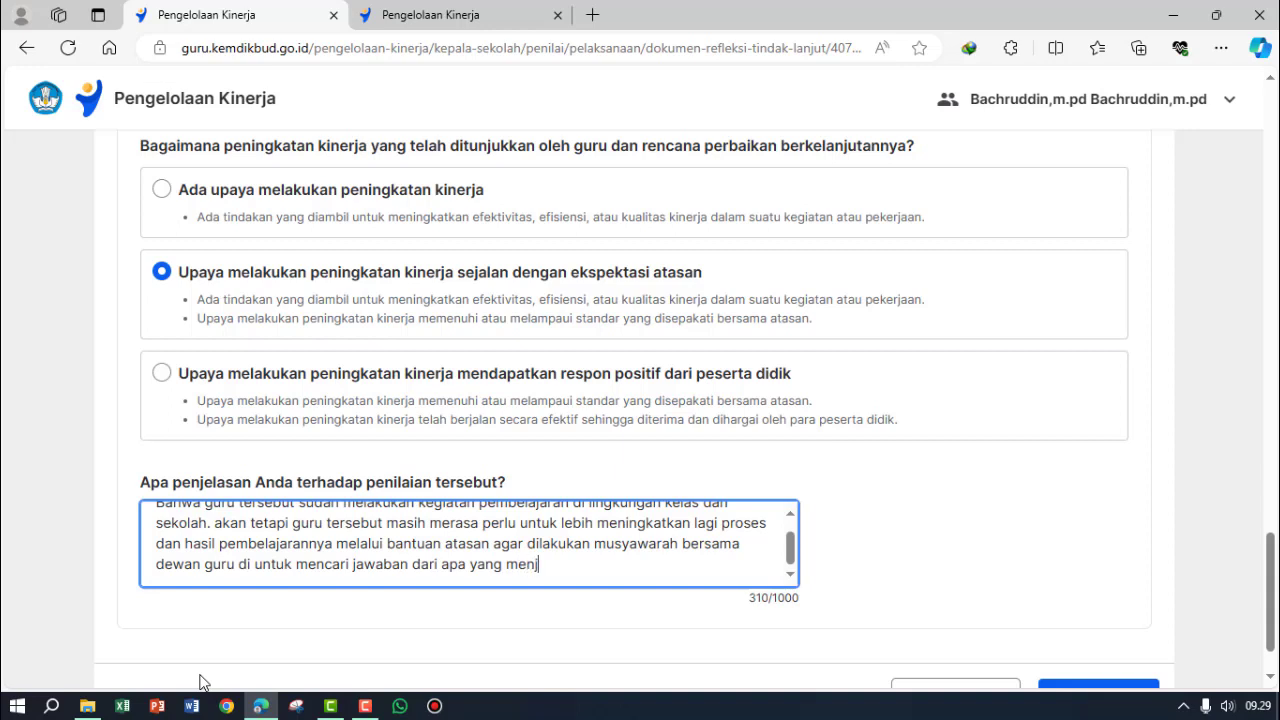
text(adi keinginannya)
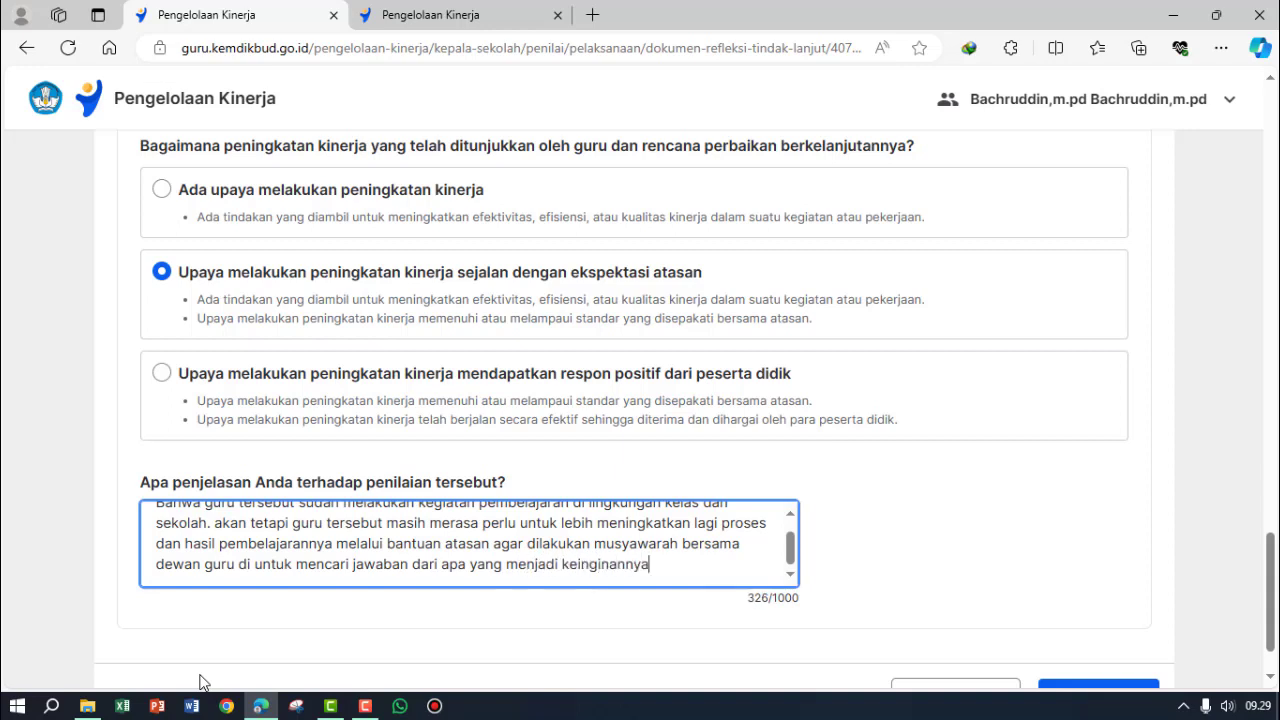
text( itu.)
- Review the finished explanation and the whole Dokumen Refleksi Tindak Lanjut from its first section to its end
click(790, 515)
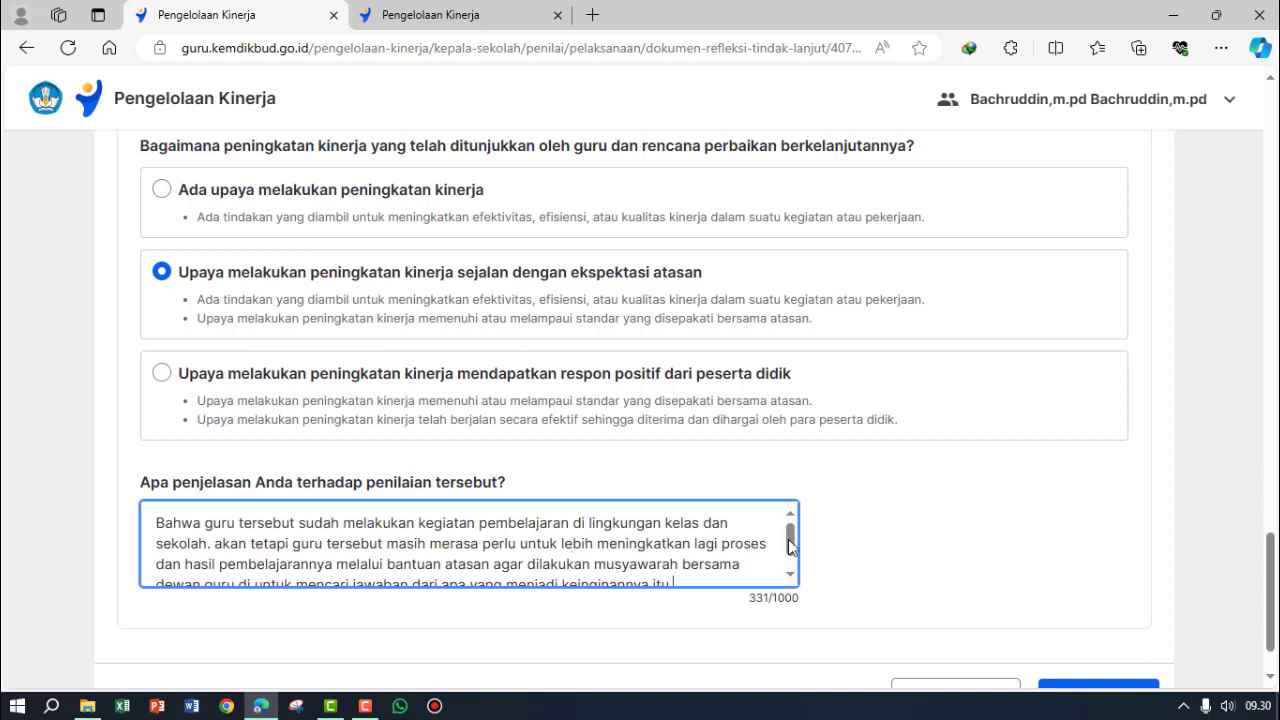
drag(790, 541, 790, 552)
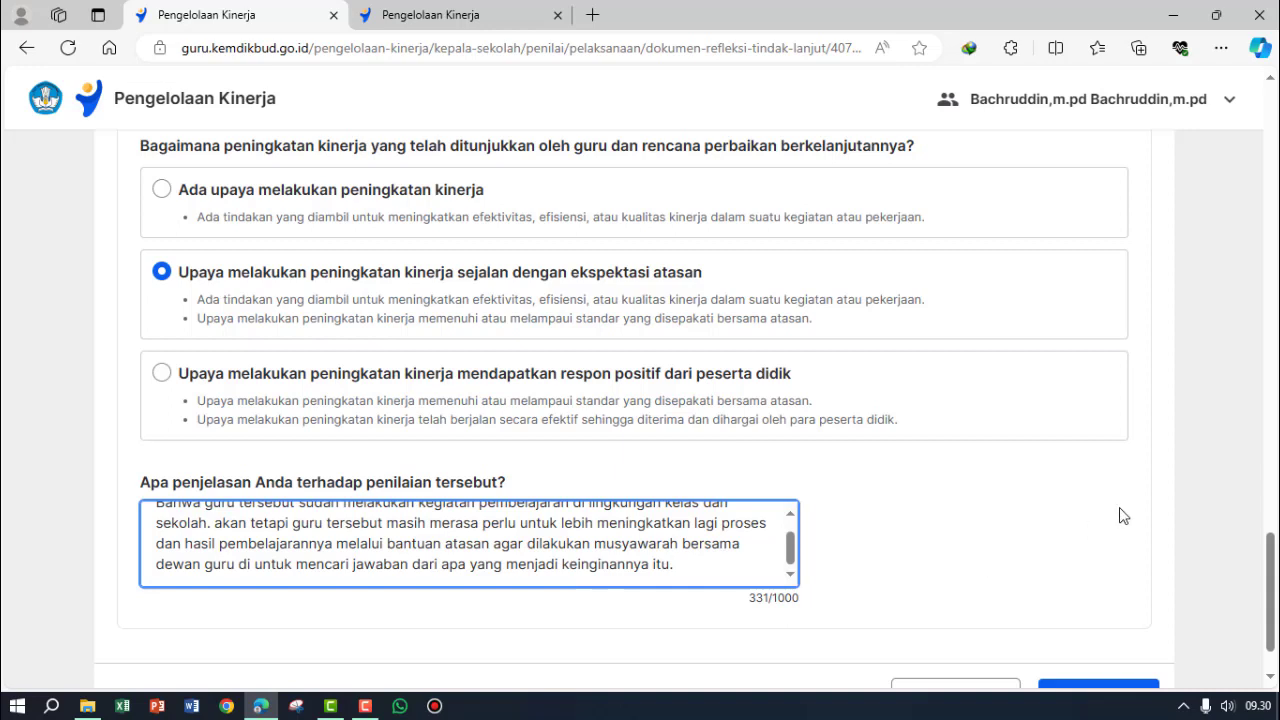
drag(1275, 562, 1273, 608)
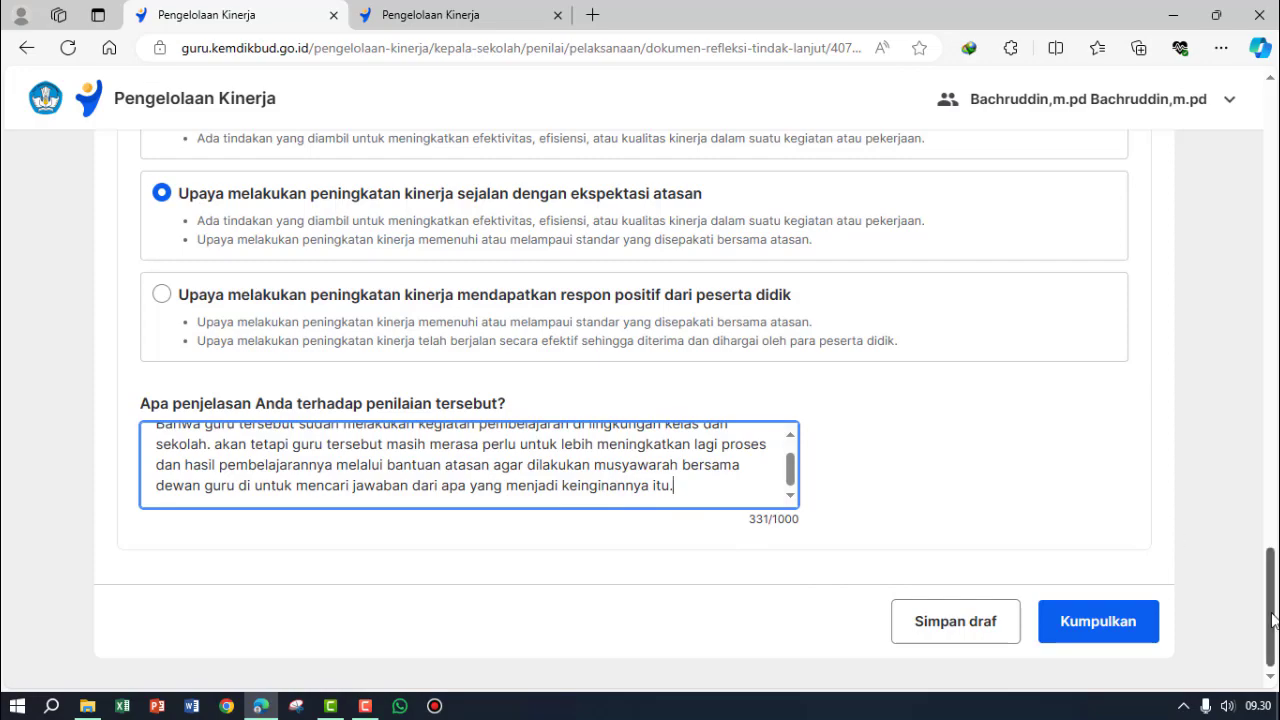
drag(1273, 620, 1272, 154)
scroll(685, 387, down, 6)
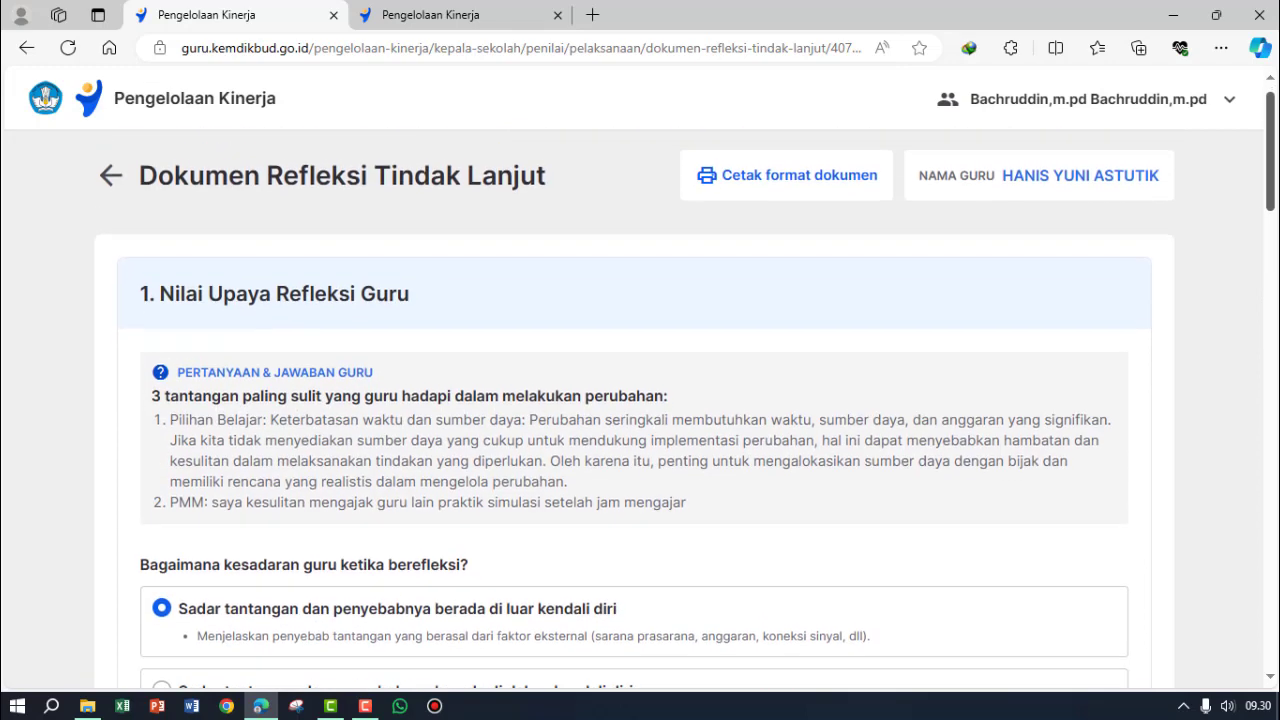
drag(1273, 277, 1277, 552)
scroll(640, 400, down, 3)
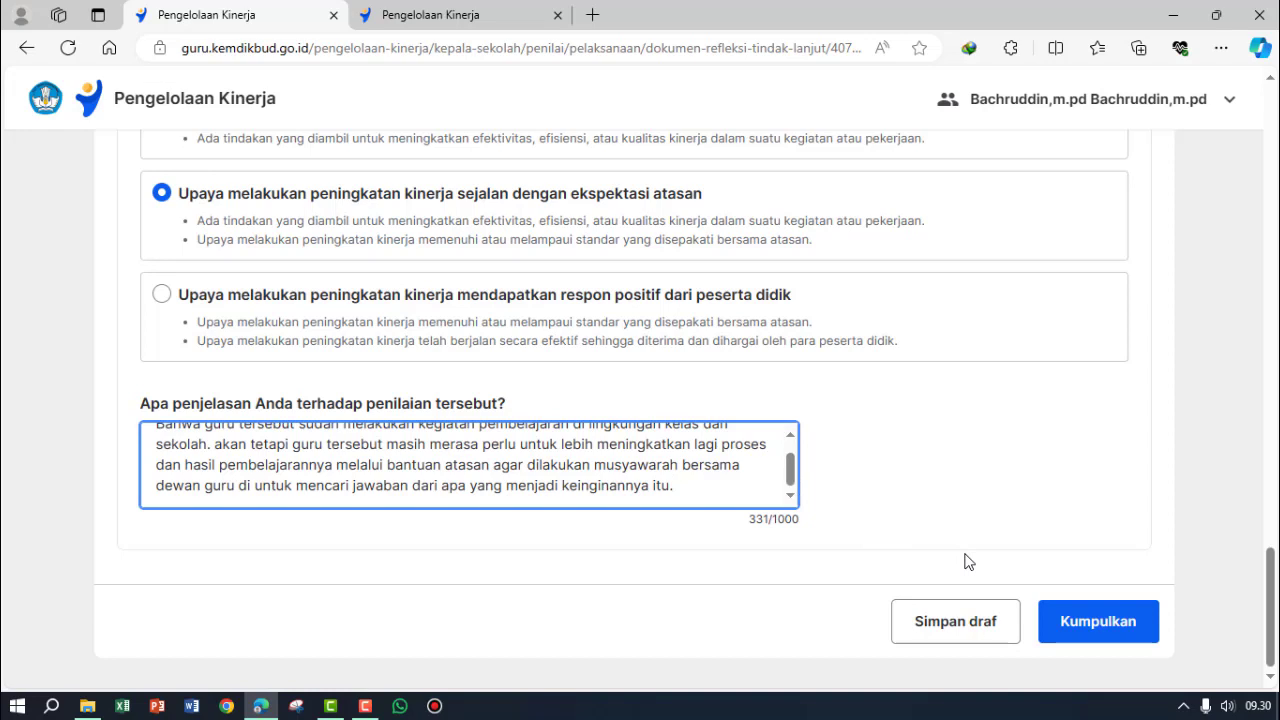
- Submit the scores, acknowledging that they cannot be changed once submitted, and check the teacher's Penilaian Praktik Kinerja sections
click(1115, 619)
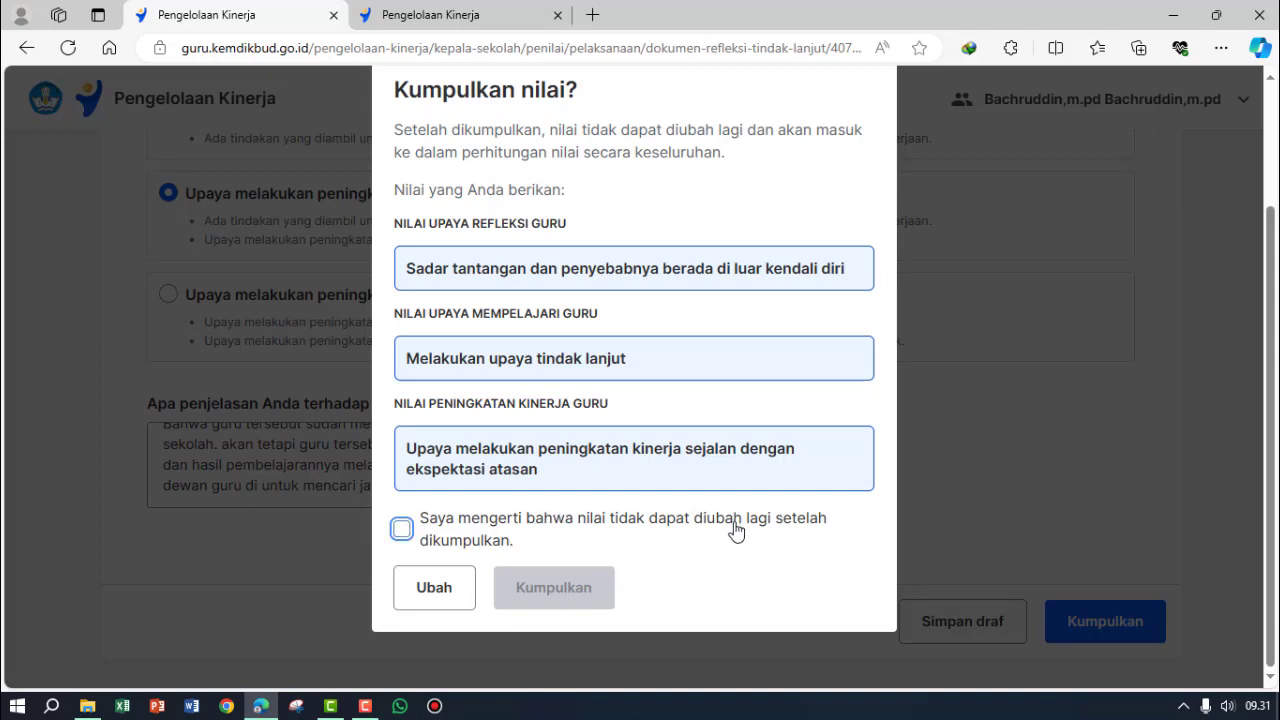
click(401, 530)
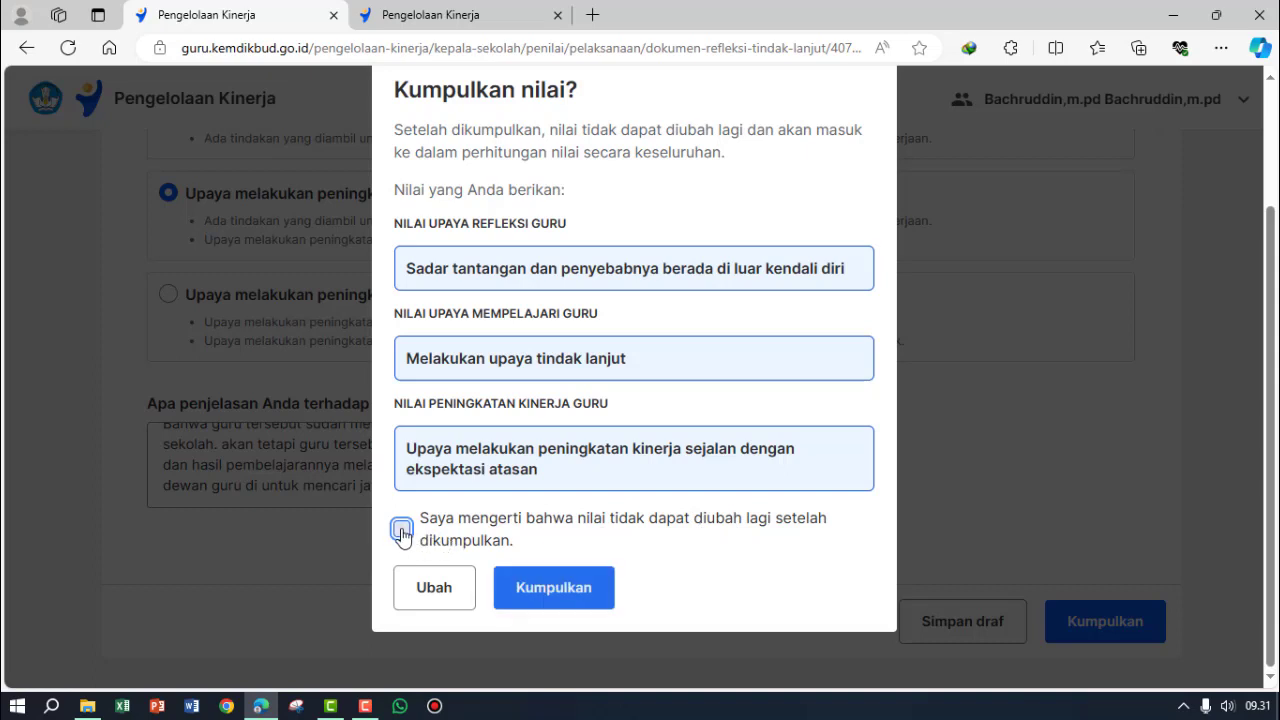
click(571, 593)
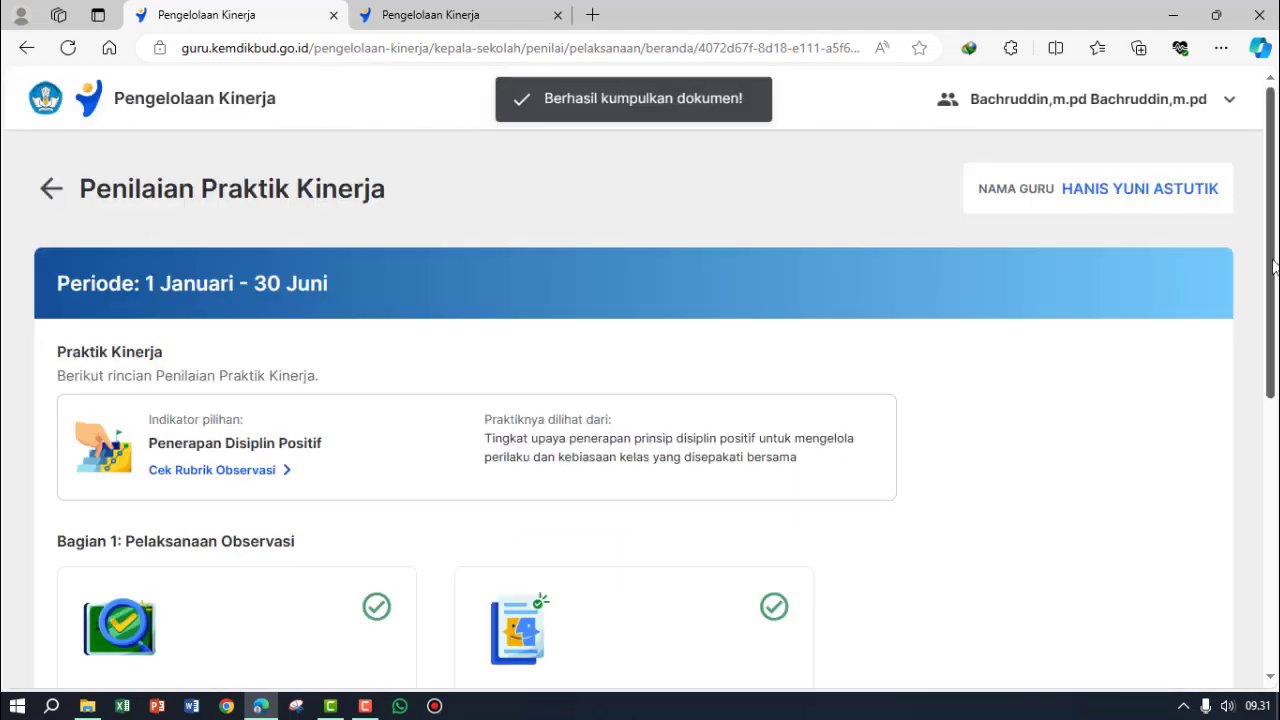
scroll(1270, 260, down, 4)
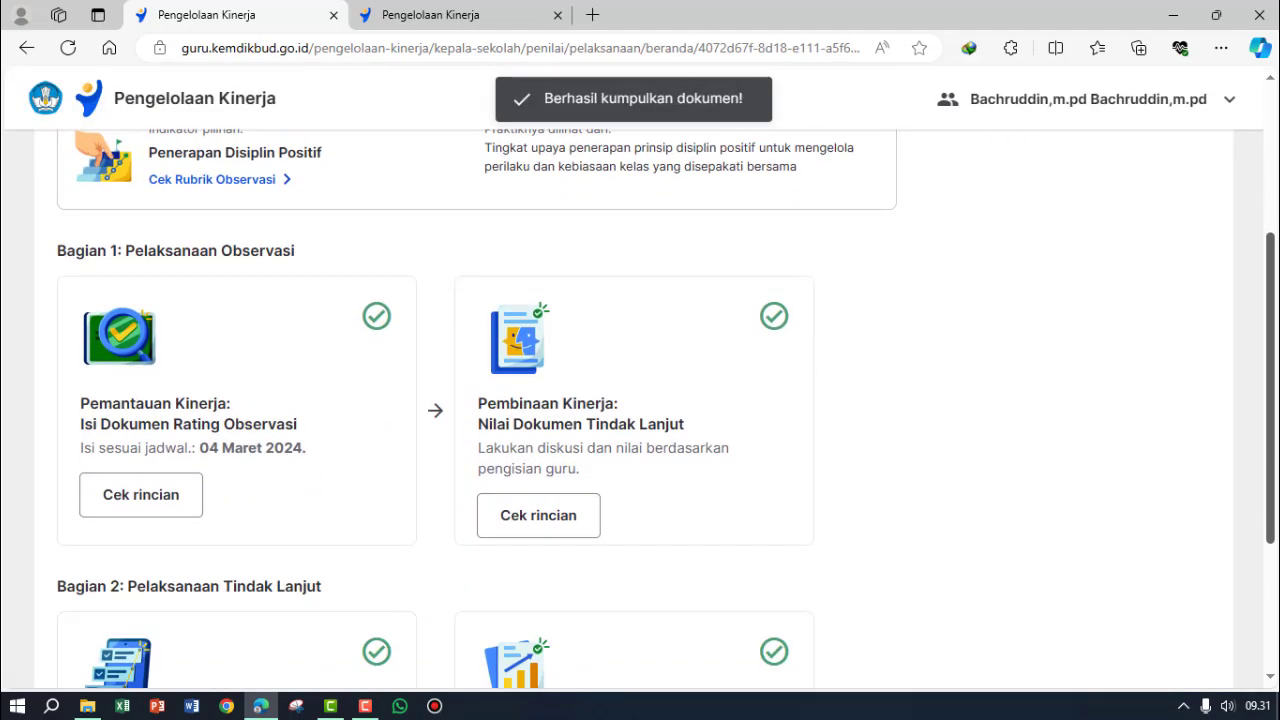
scroll(640, 406, down, 2)
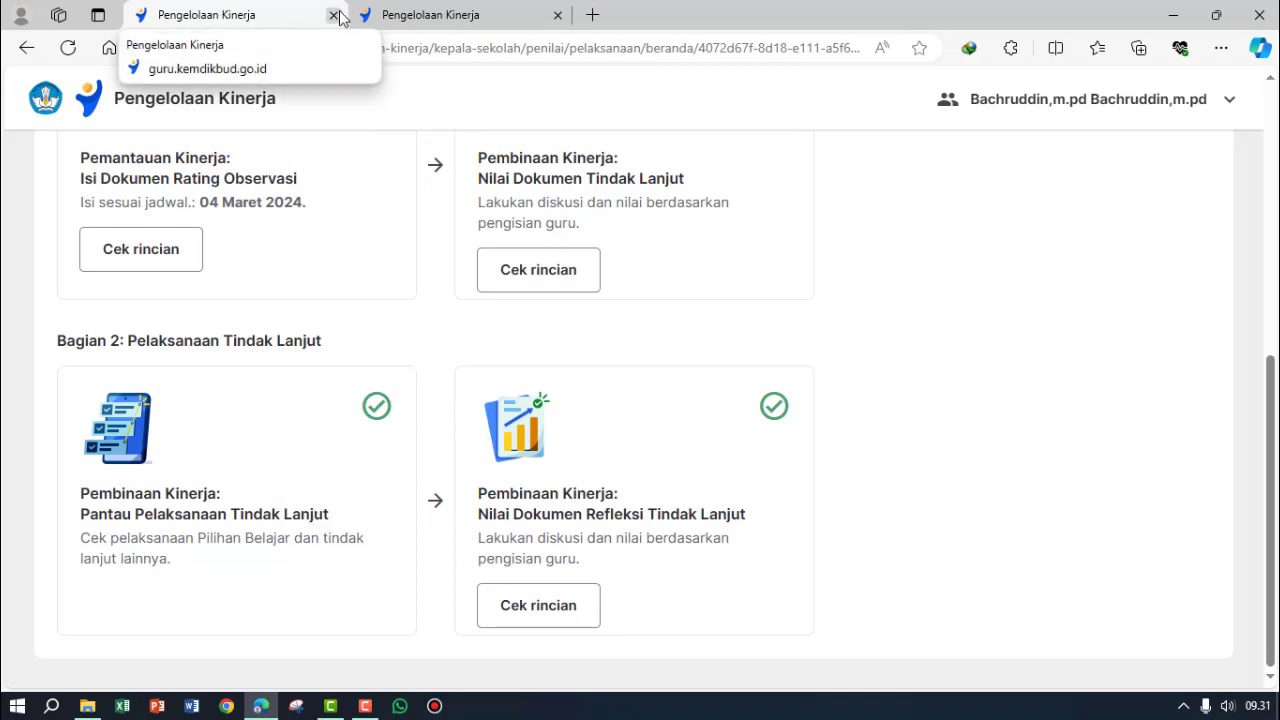
- In the other Pengelolaan Kinerja page, open SD NEGERI SOPAAH's performance assessment list as Pejabat Penilai Kinerja and open the second teacher's assessment details
click(391, 17)
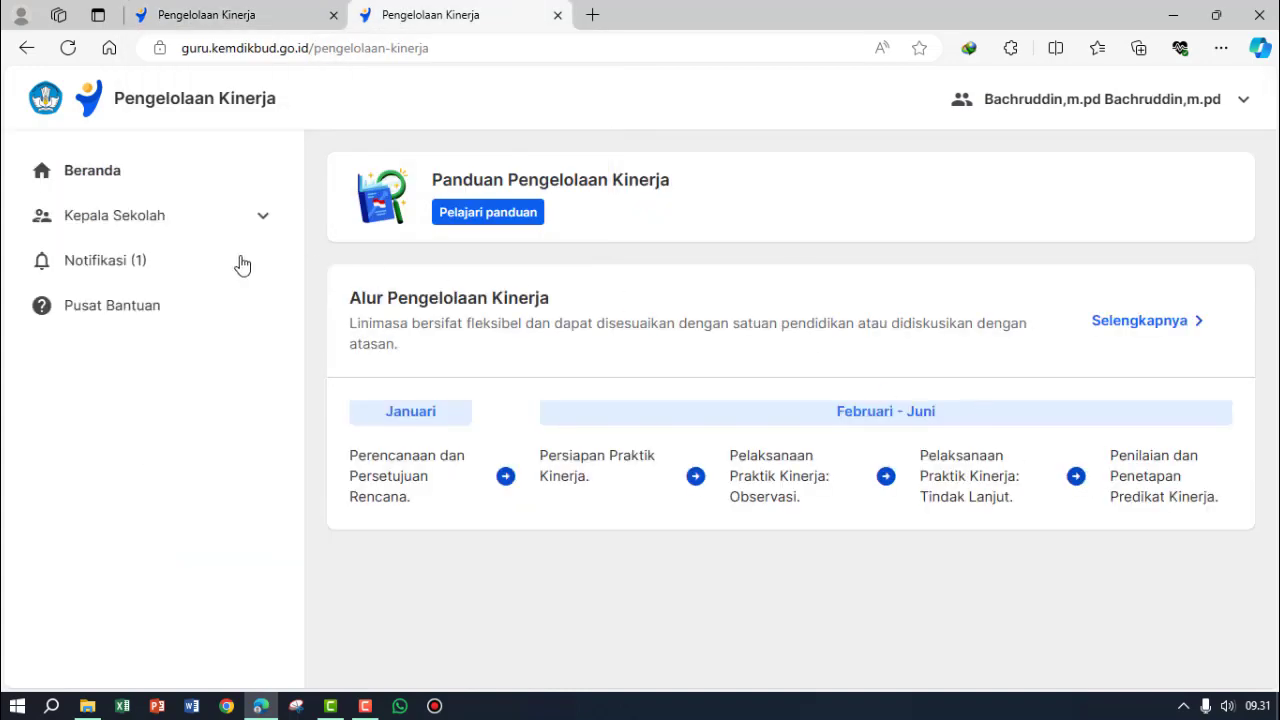
click(121, 225)
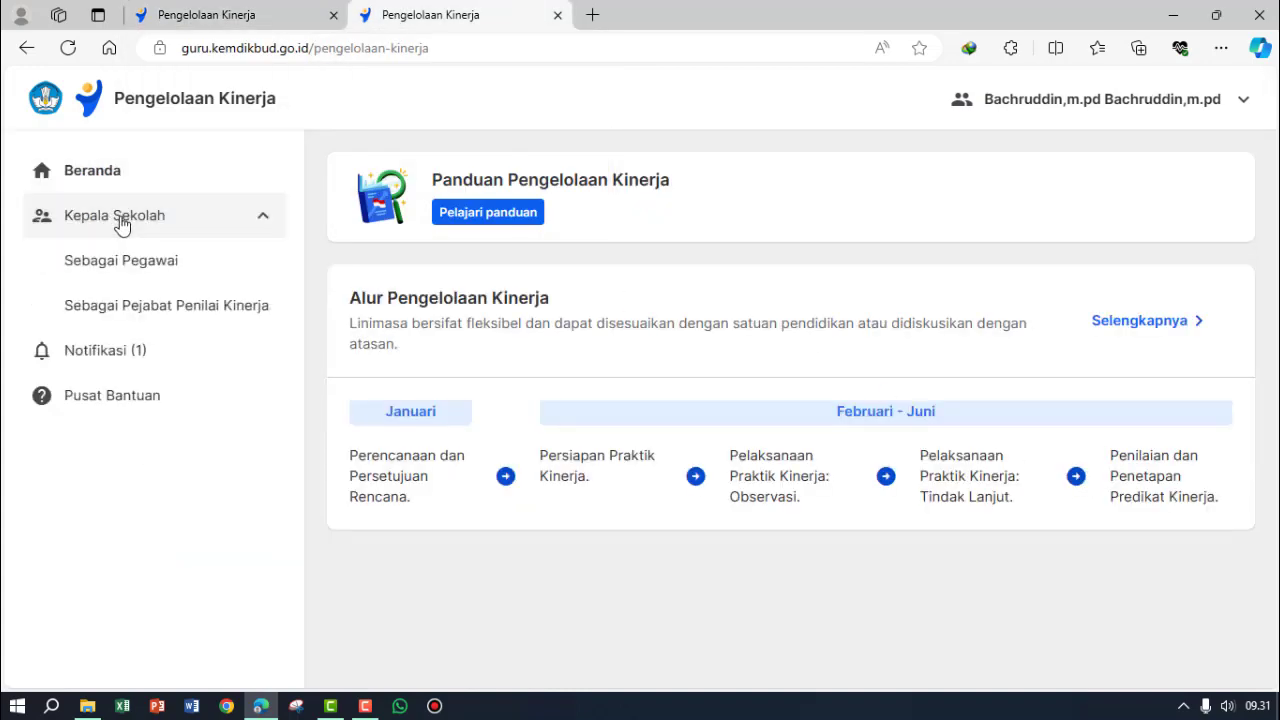
click(136, 313)
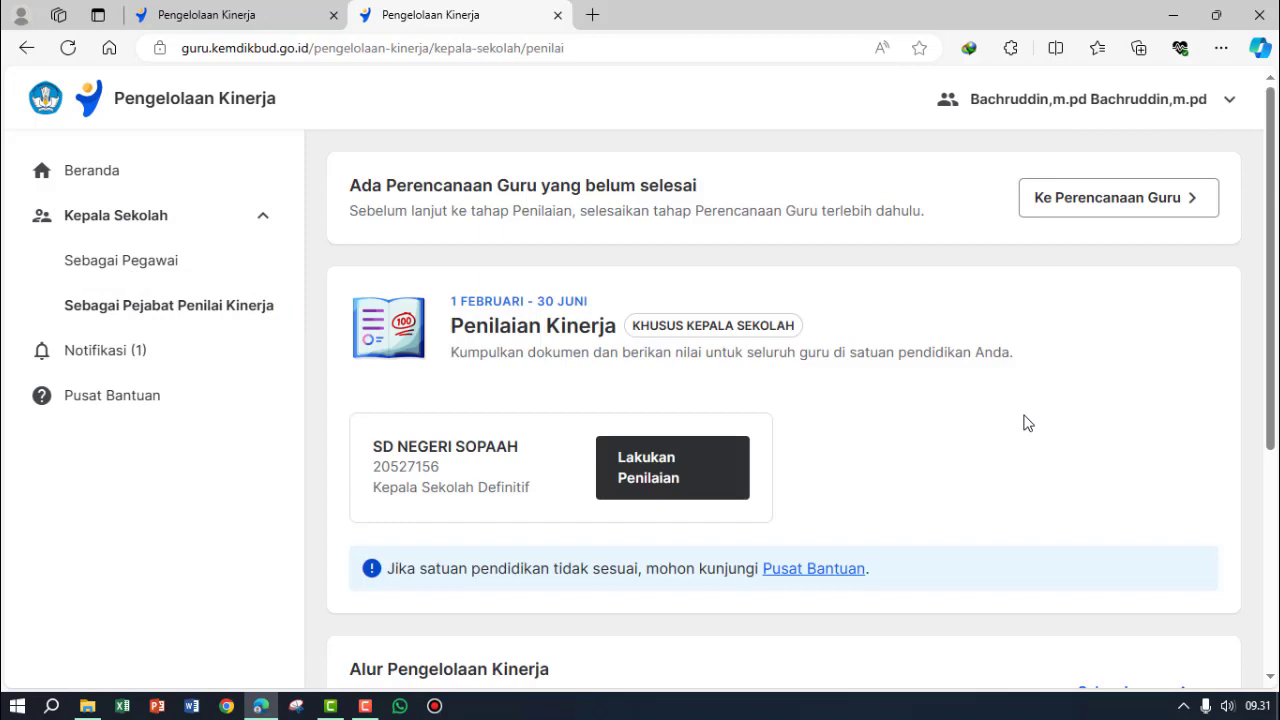
click(674, 478)
click(1111, 424)
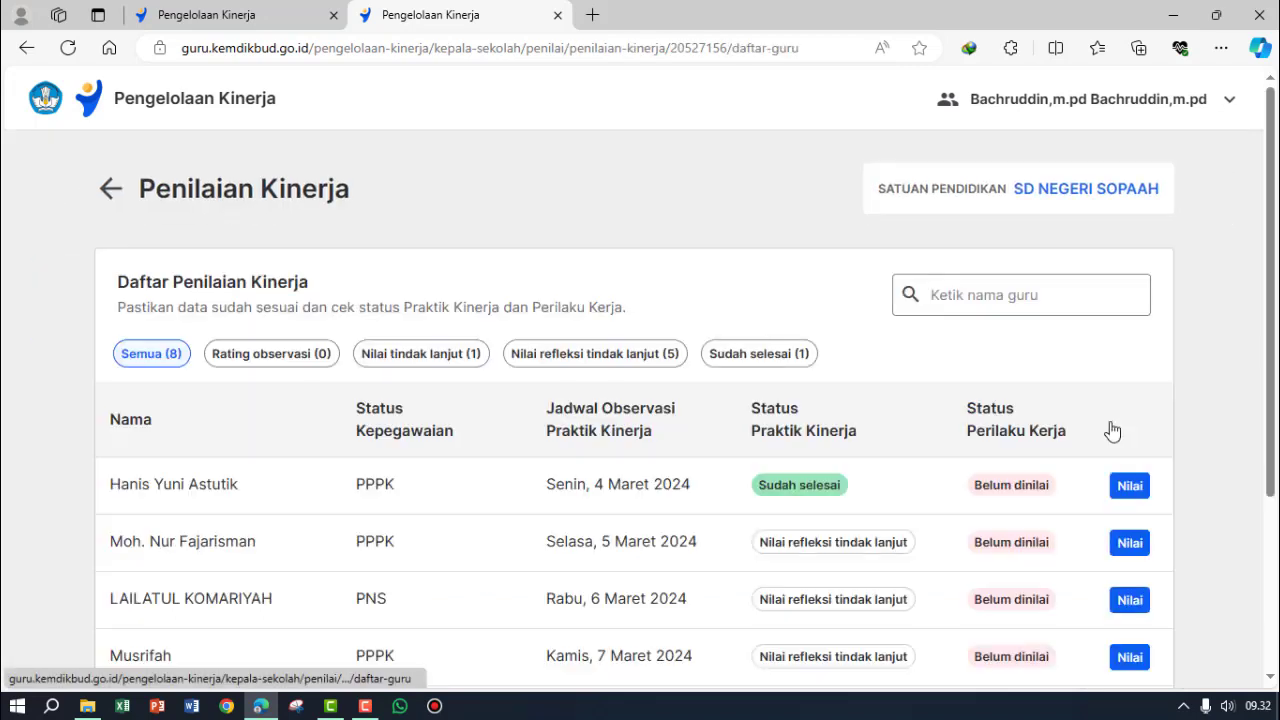
scroll(1271, 268, down, 1)
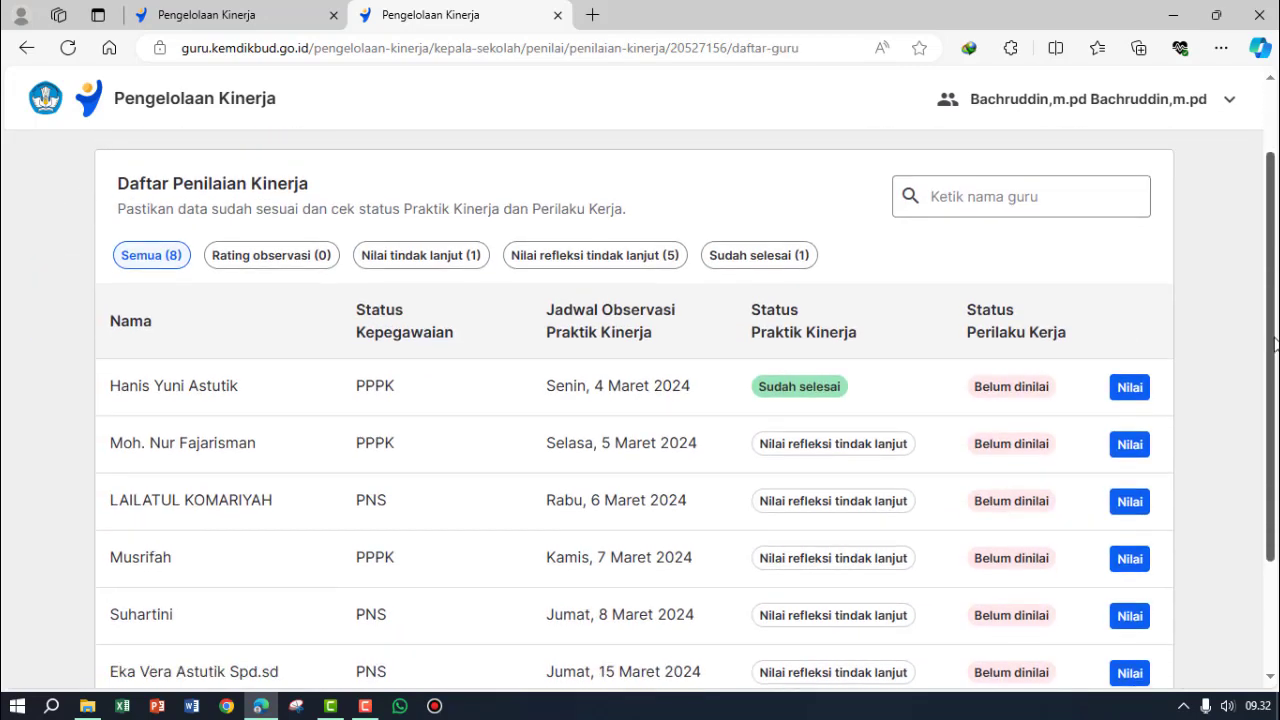
click(1131, 447)
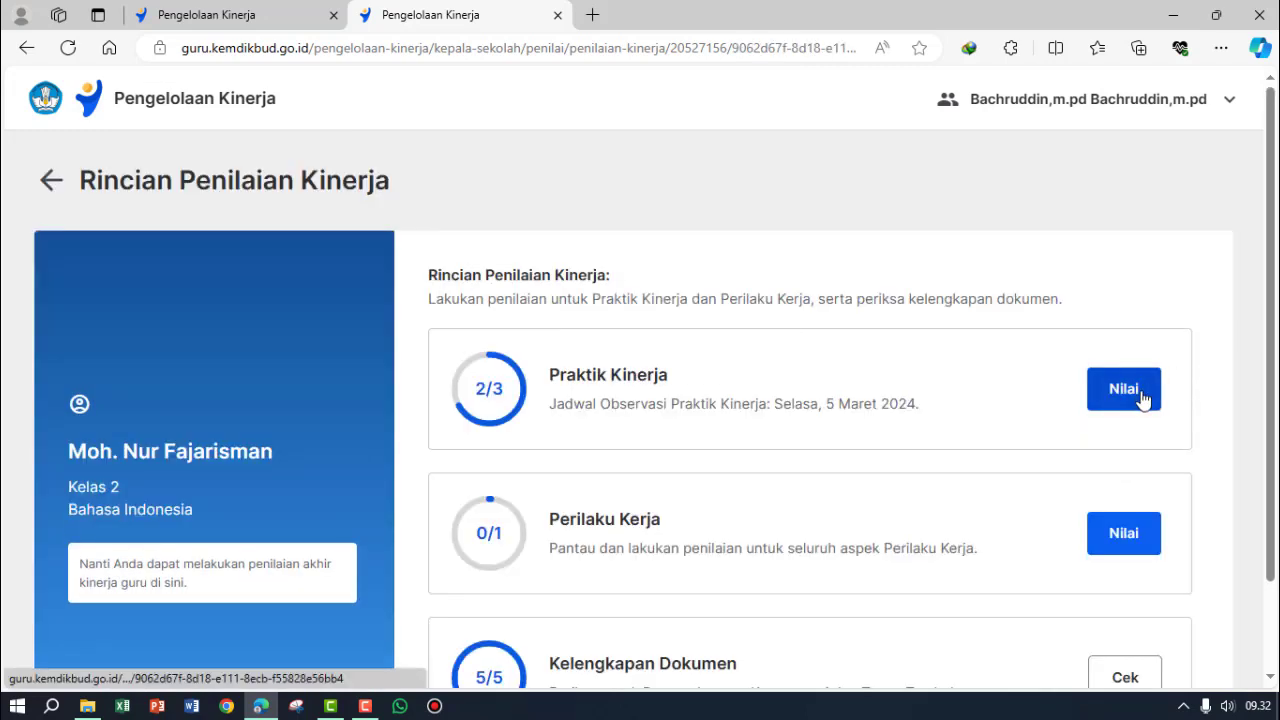
- Open the second teacher's Penilaian Praktik Kinerja and compare its Tindak Lanjut sections with the first teacher's
click(1142, 399)
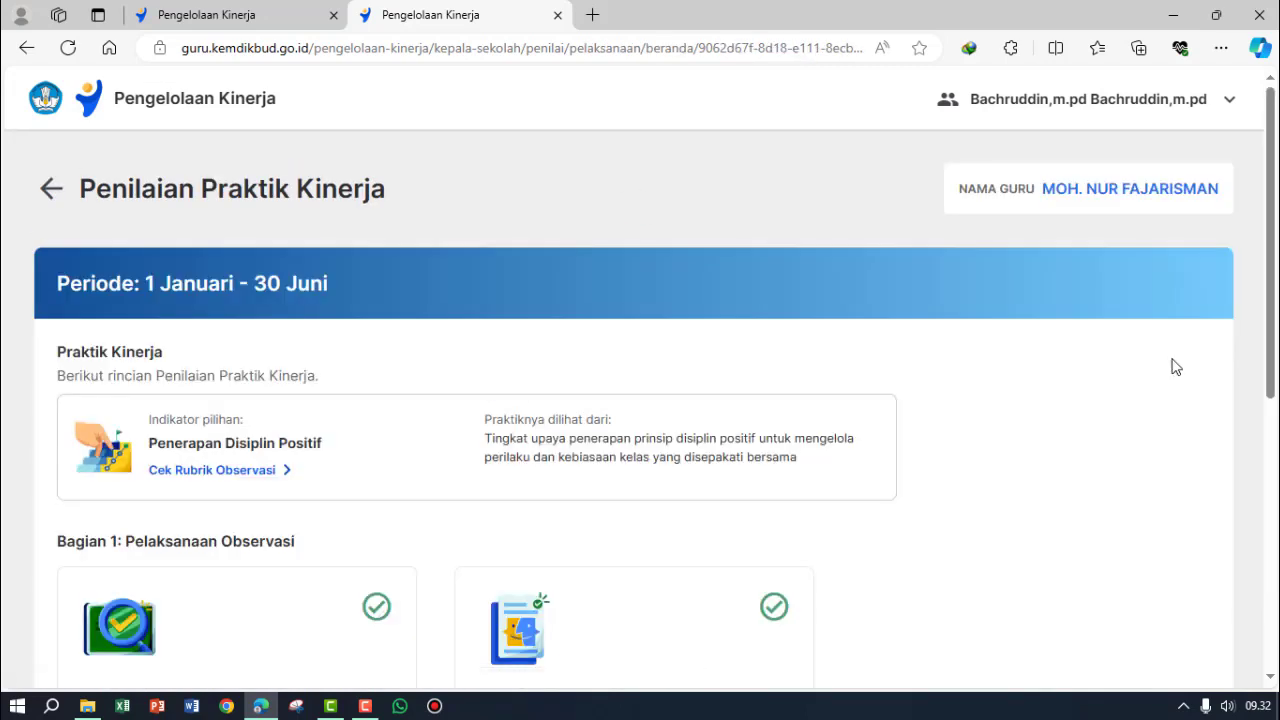
drag(1272, 300, 1249, 591)
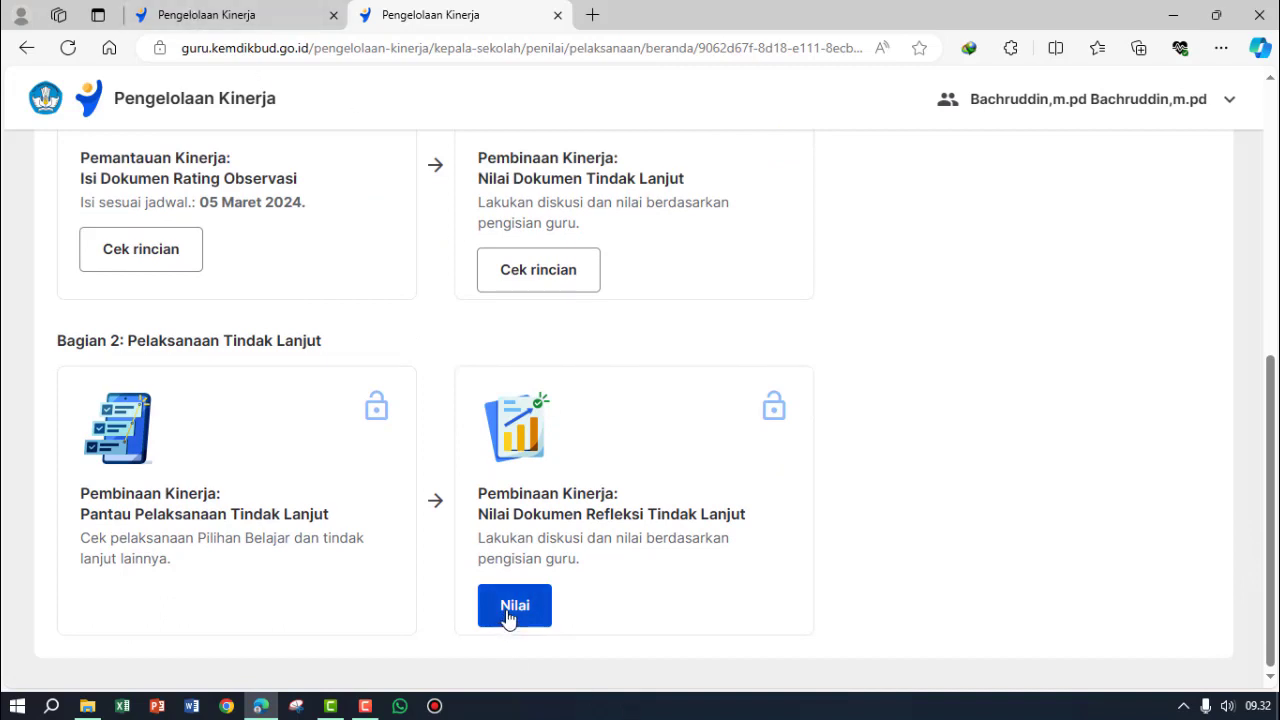
click(243, 22)
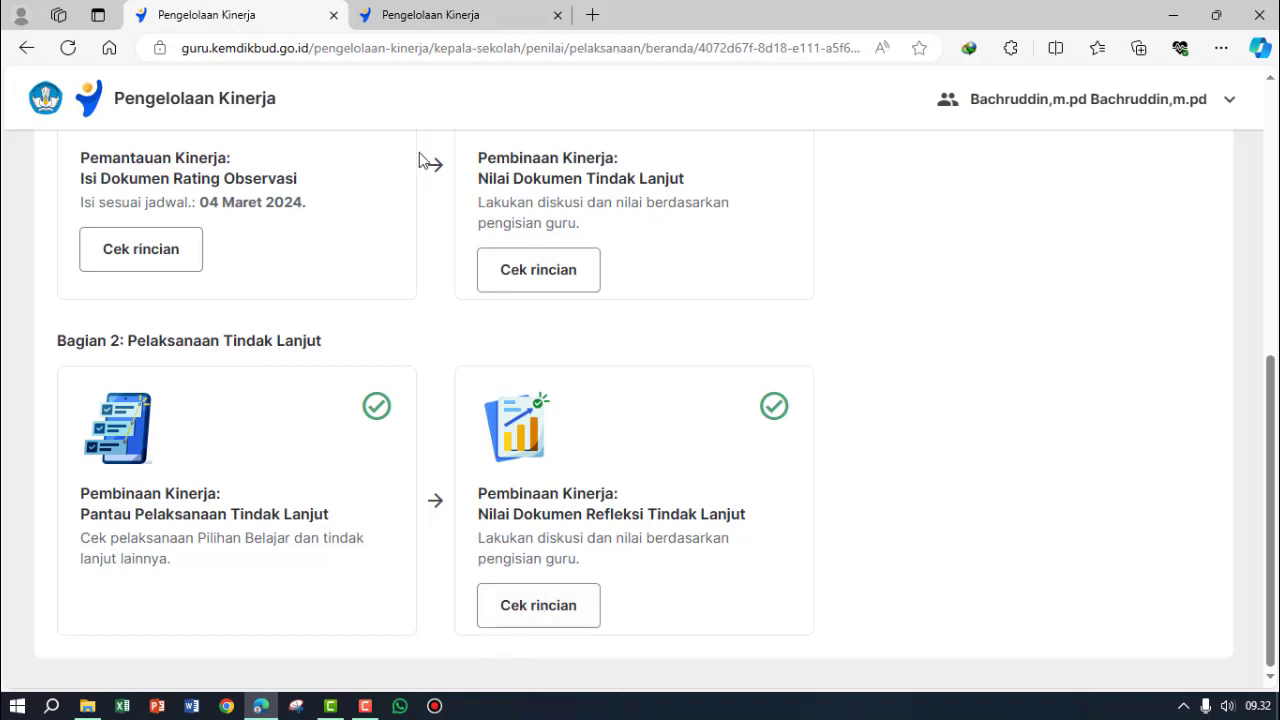
click(419, 24)
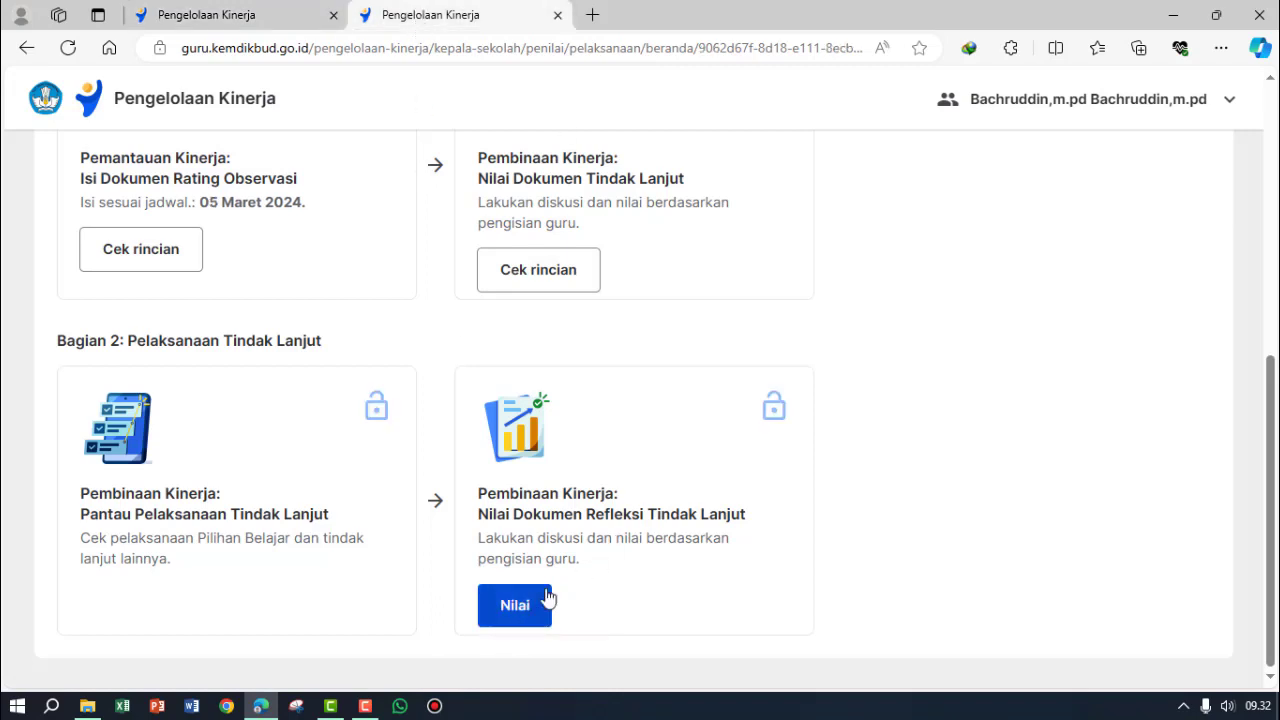
click(203, 24)
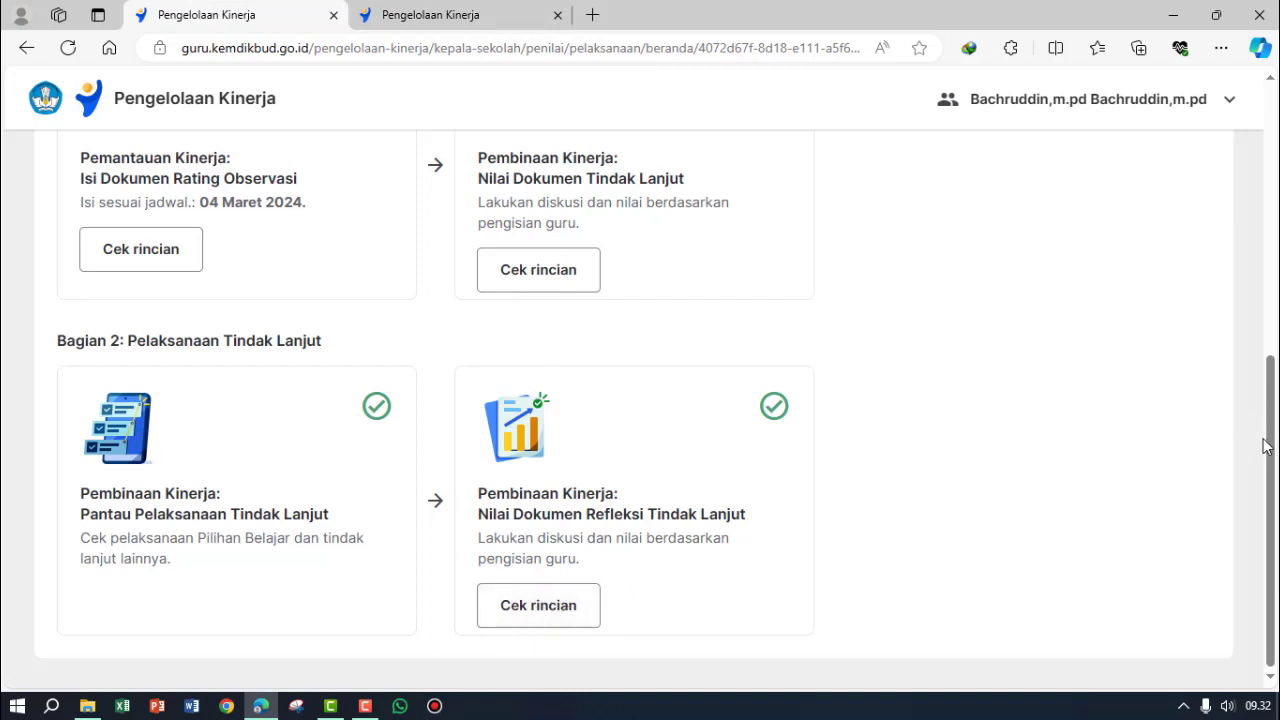
drag(1270, 450, 1249, 271)
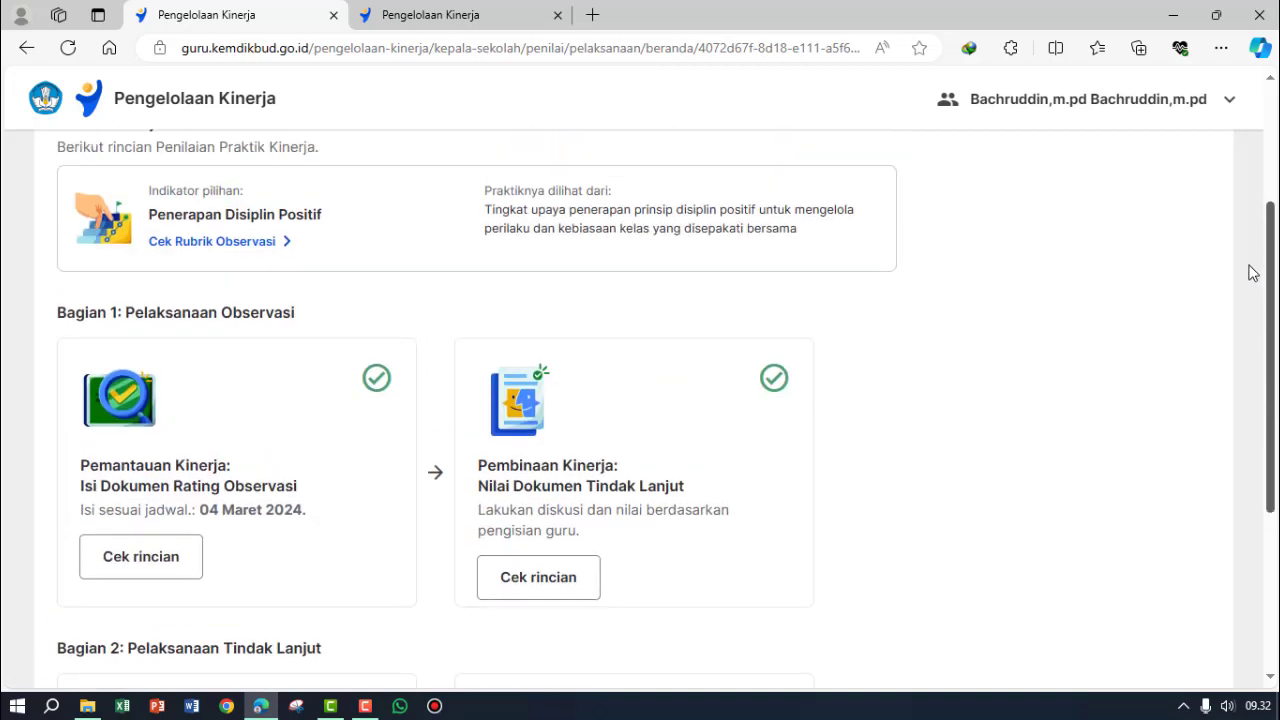
- Return to the first teacher's Rincian Penilaian Kinerja and check the Praktik Kinerja, Perilaku Kerja and Kelengkapan Dokumen sections
click(26, 48)
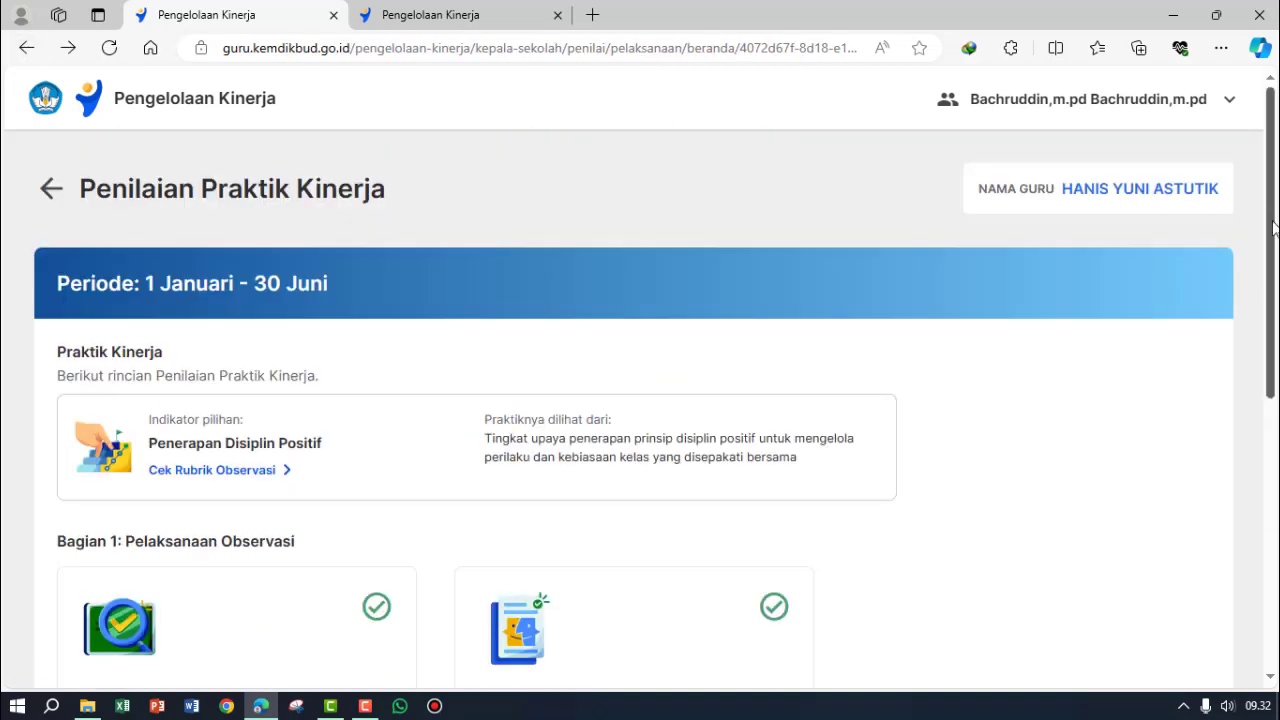
drag(1273, 228, 1272, 284)
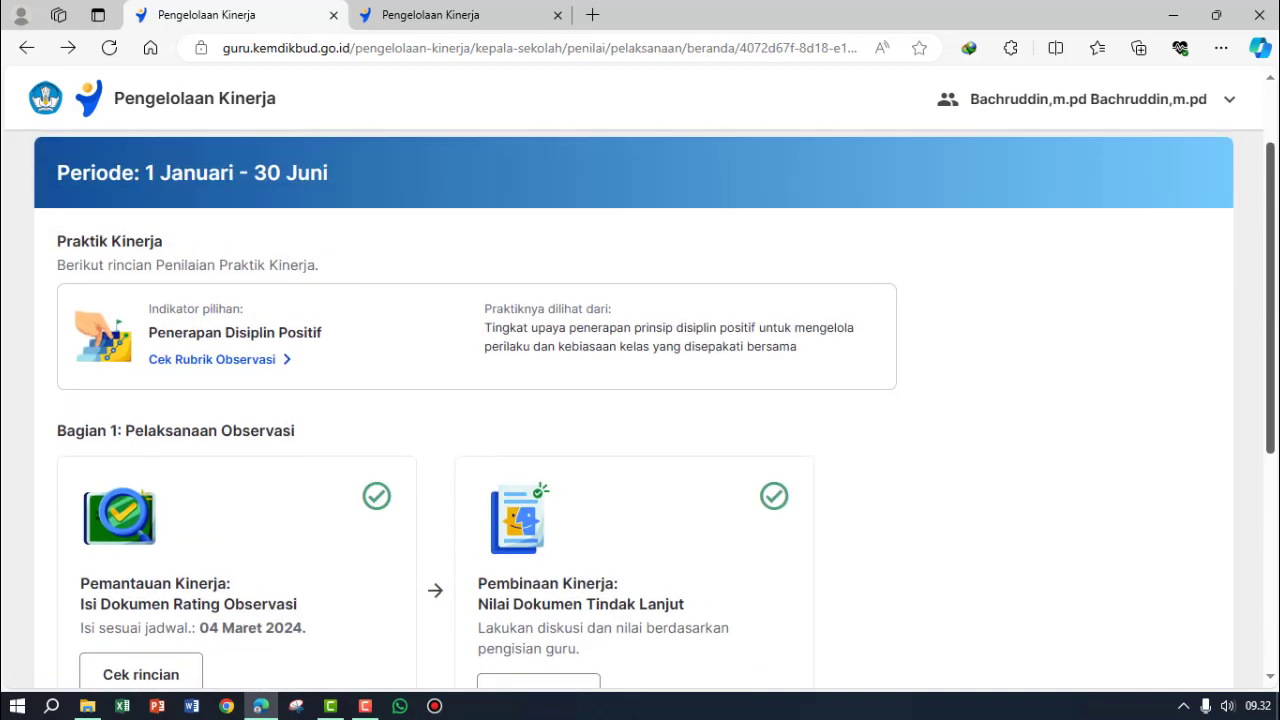
click(14, 52)
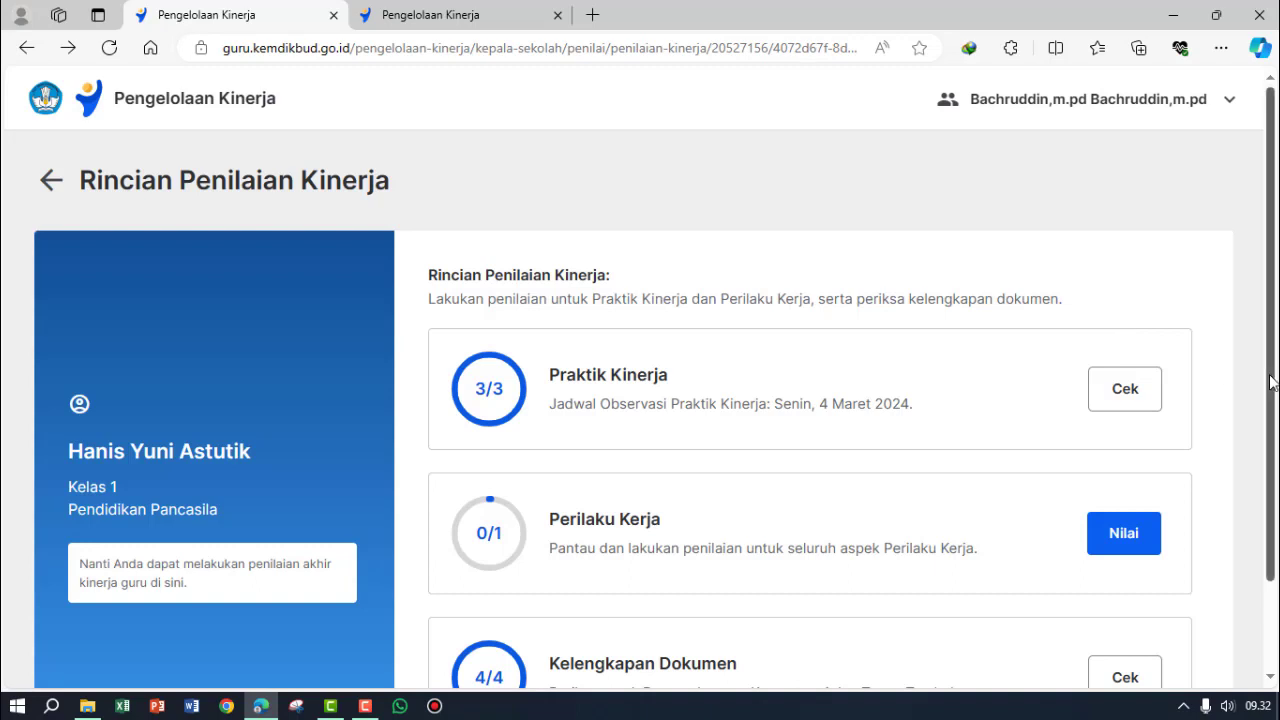
drag(1272, 382, 1272, 466)
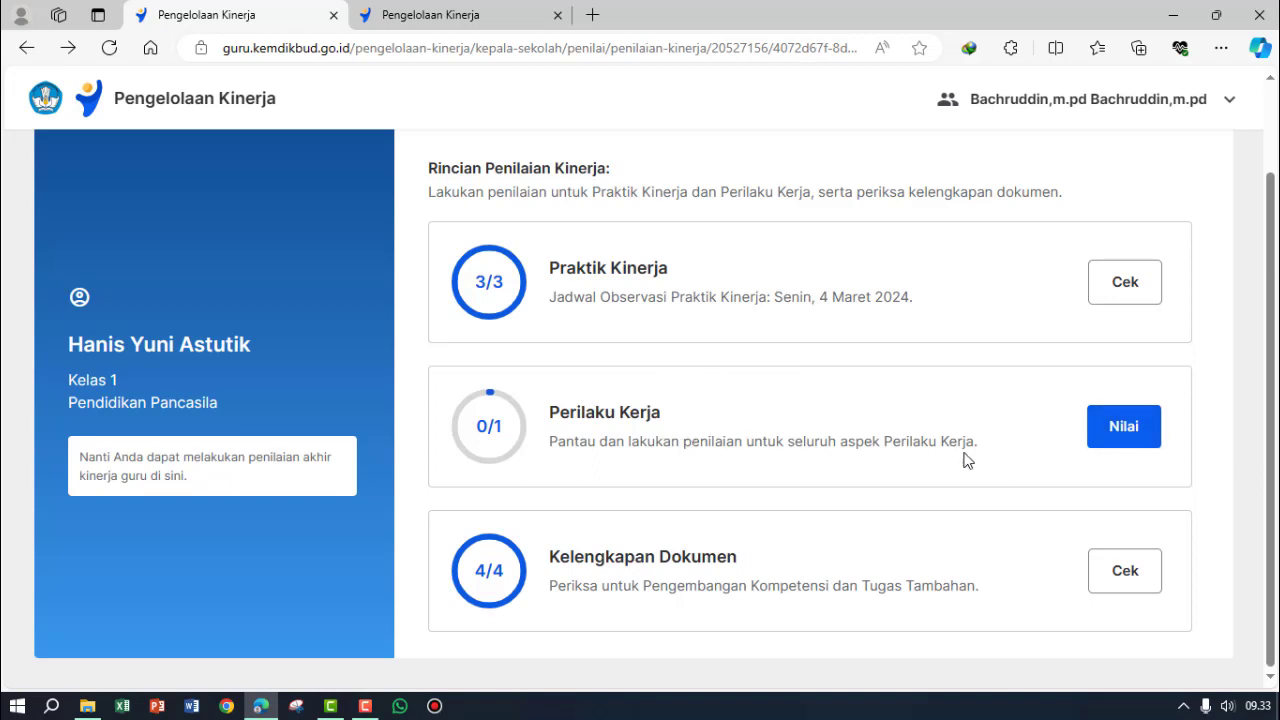
- Start the first teacher's Perilaku Kerja assessment, opting not to show the scoring guidance again, and look through the aspects
click(1123, 427)
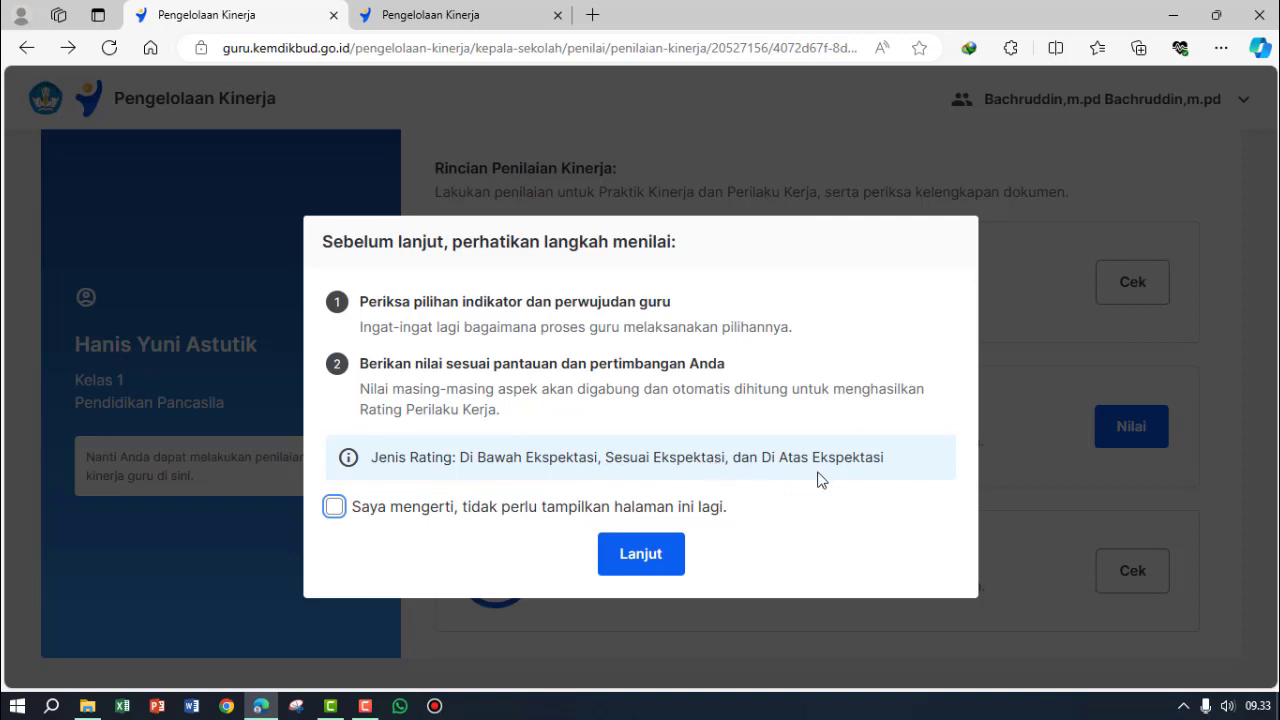
click(336, 508)
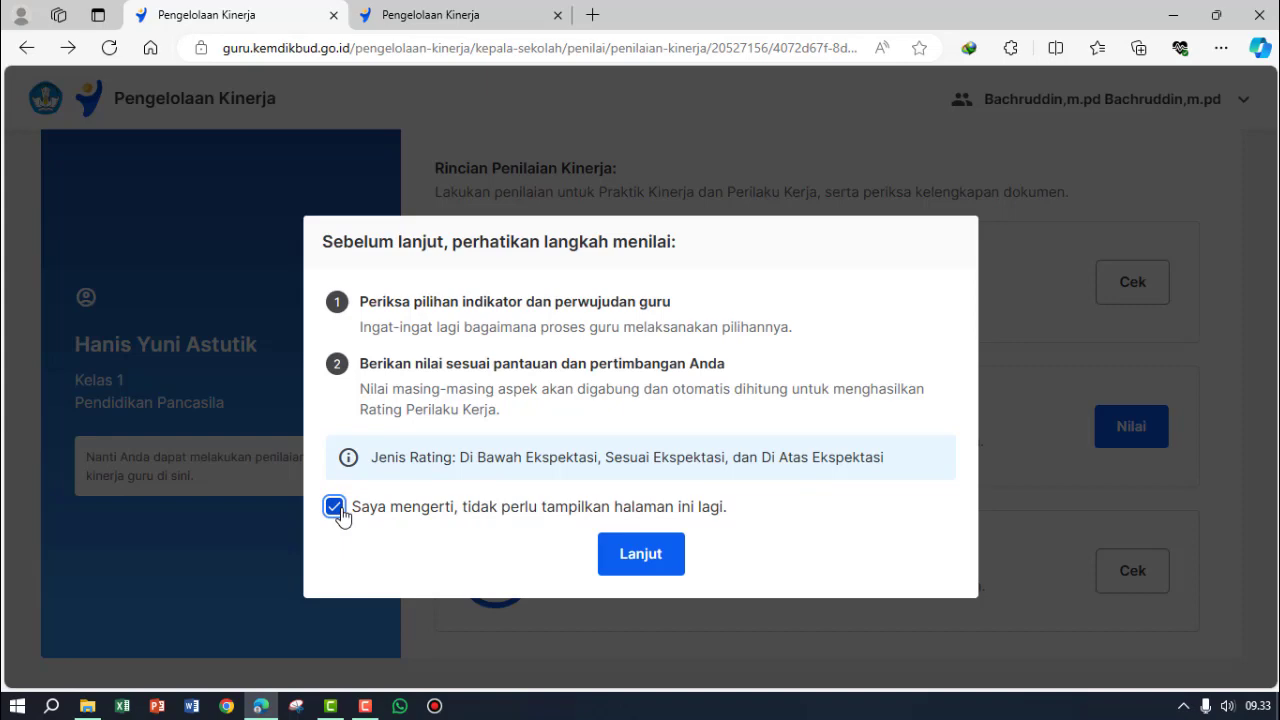
click(641, 554)
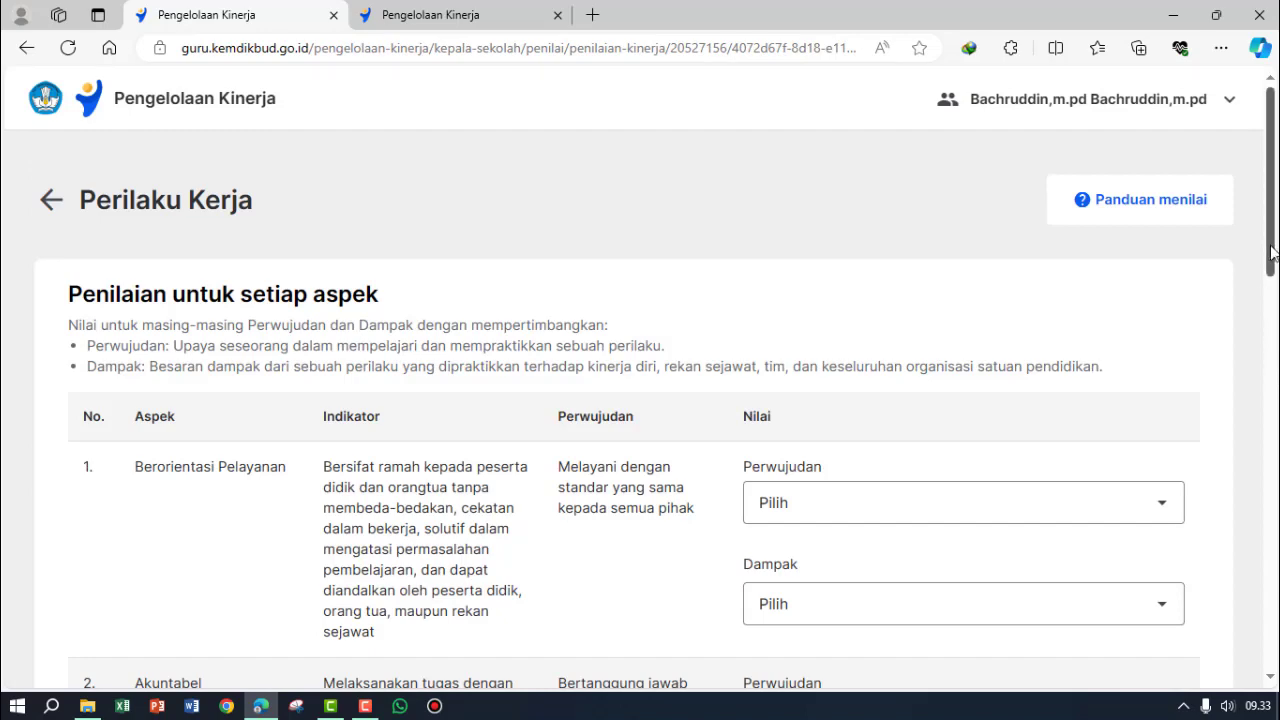
drag(1273, 252, 1268, 653)
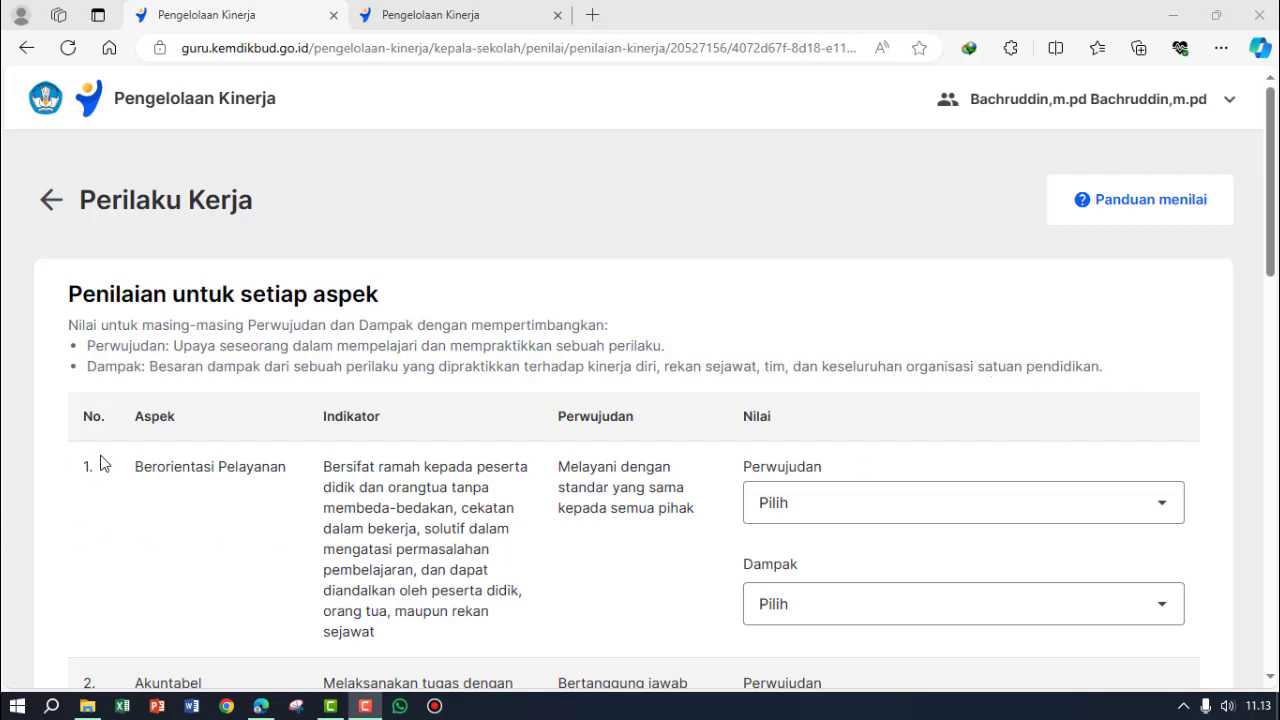
- Rate Berorientasi Pelayanan as "Menunjukkan perilaku nyata dan konsisten" for Perwujudan and "Berdampak pada Kinerja Satuan Pendidikan" for Dampak
scroll(103, 463, down, 2)
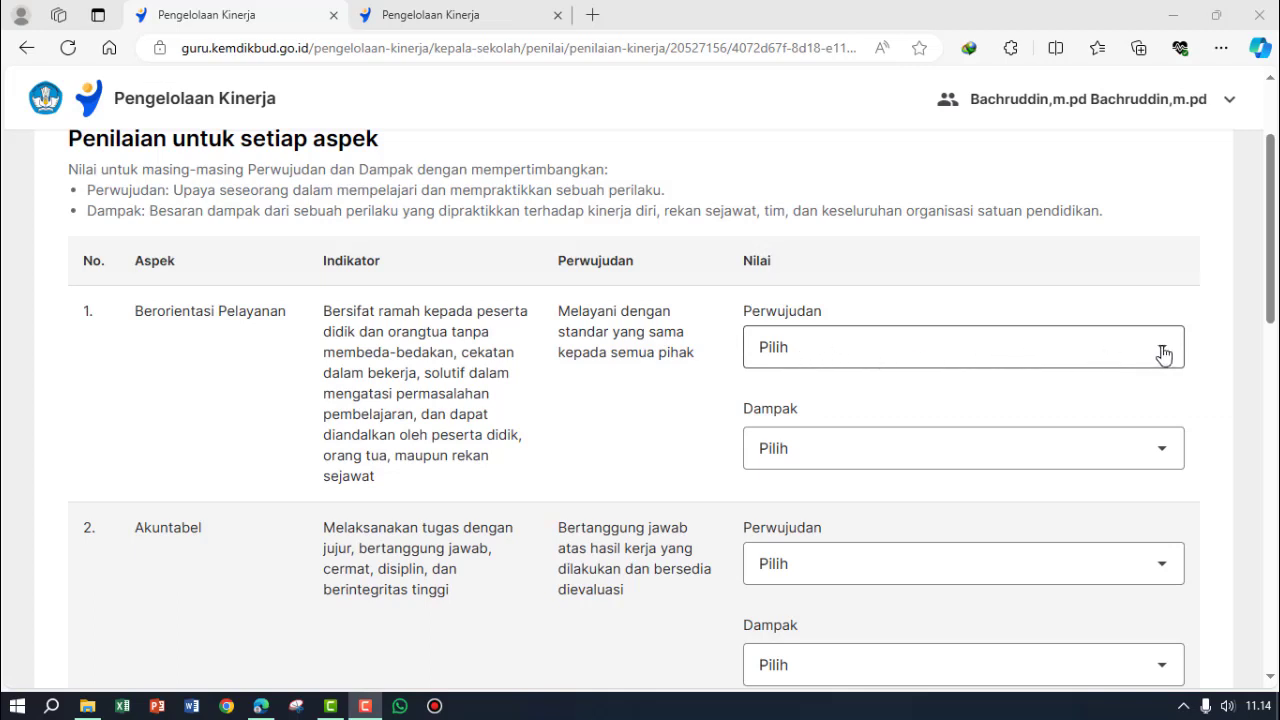
scroll(495, 315, up, 2)
scroll(597, 323, down, 3)
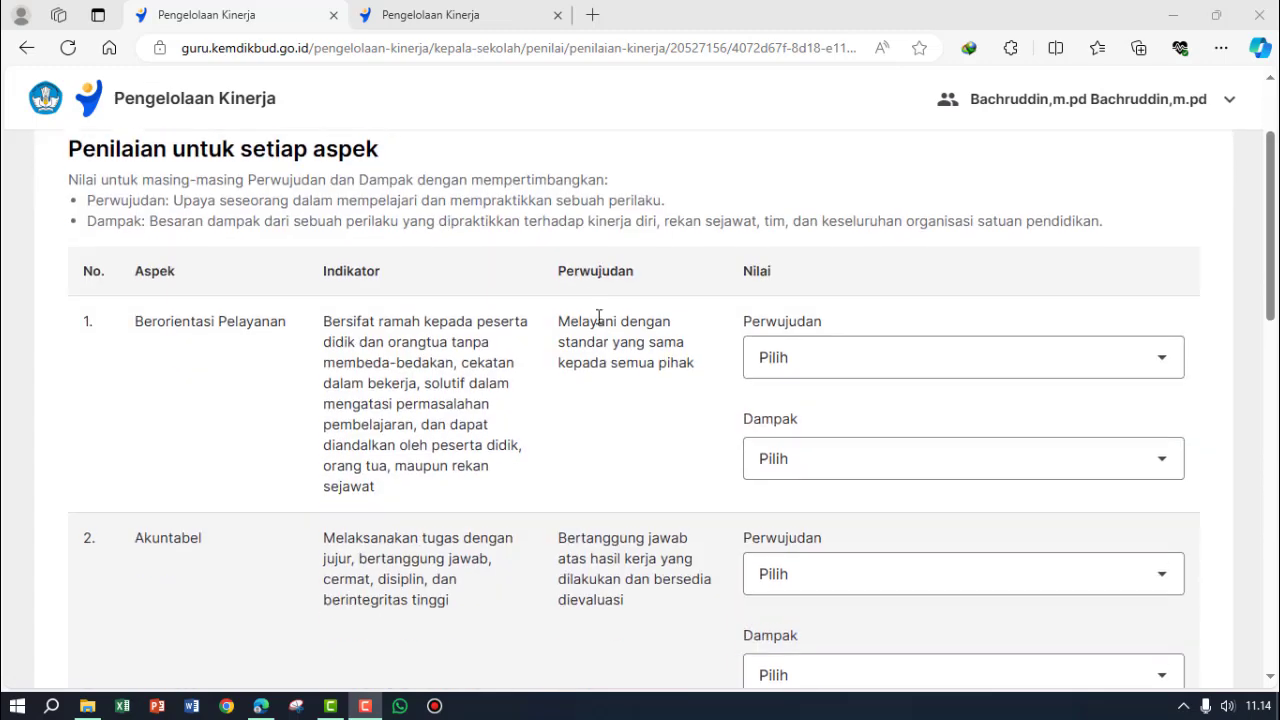
scroll(664, 315, up, 2)
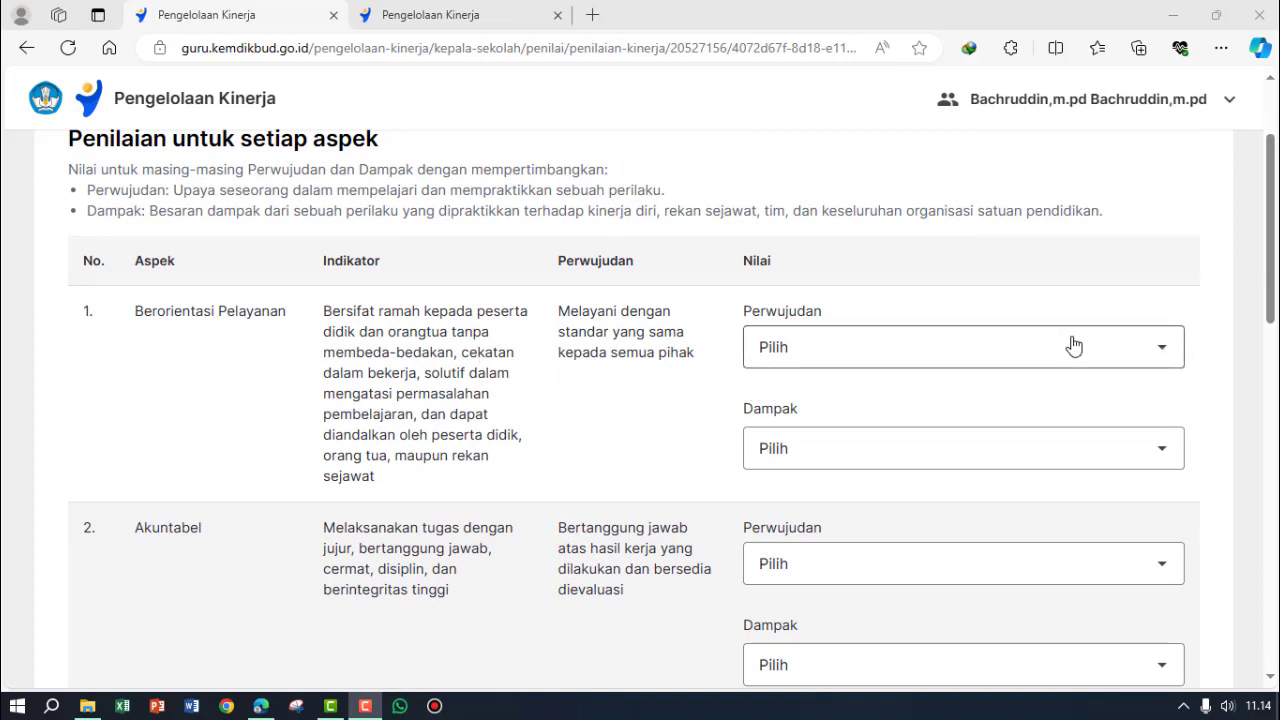
click(1164, 351)
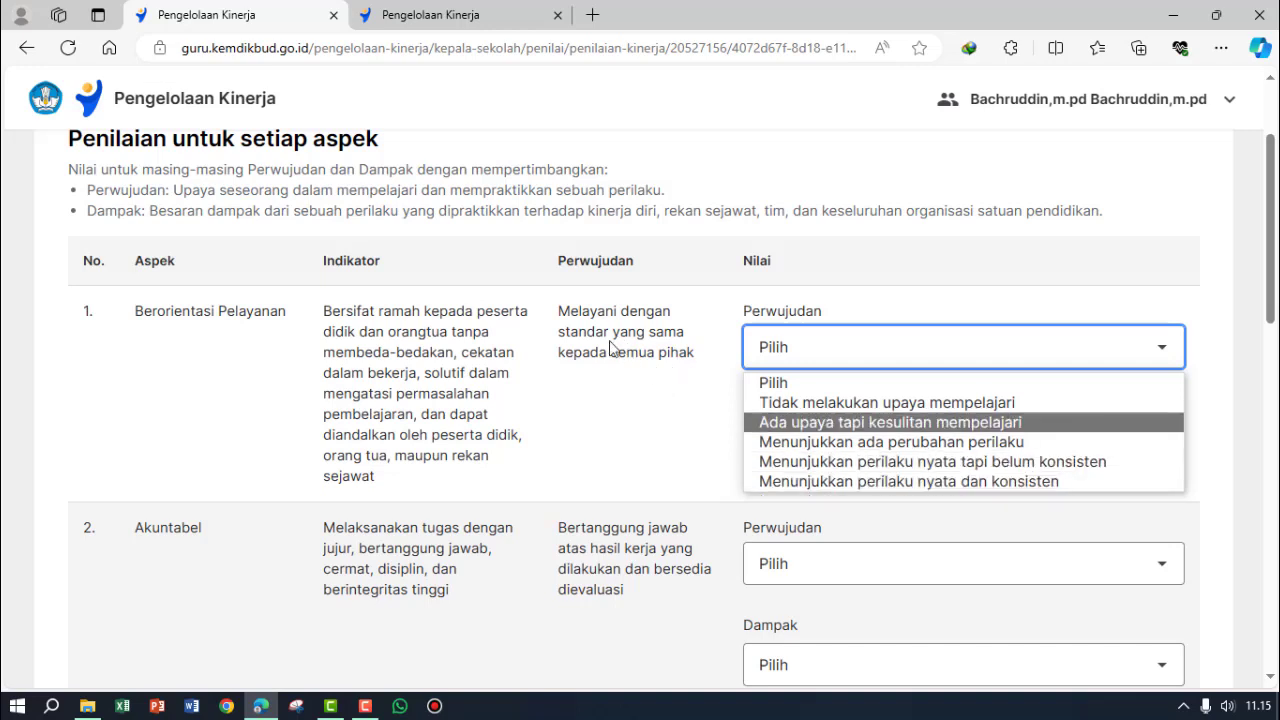
click(1041, 482)
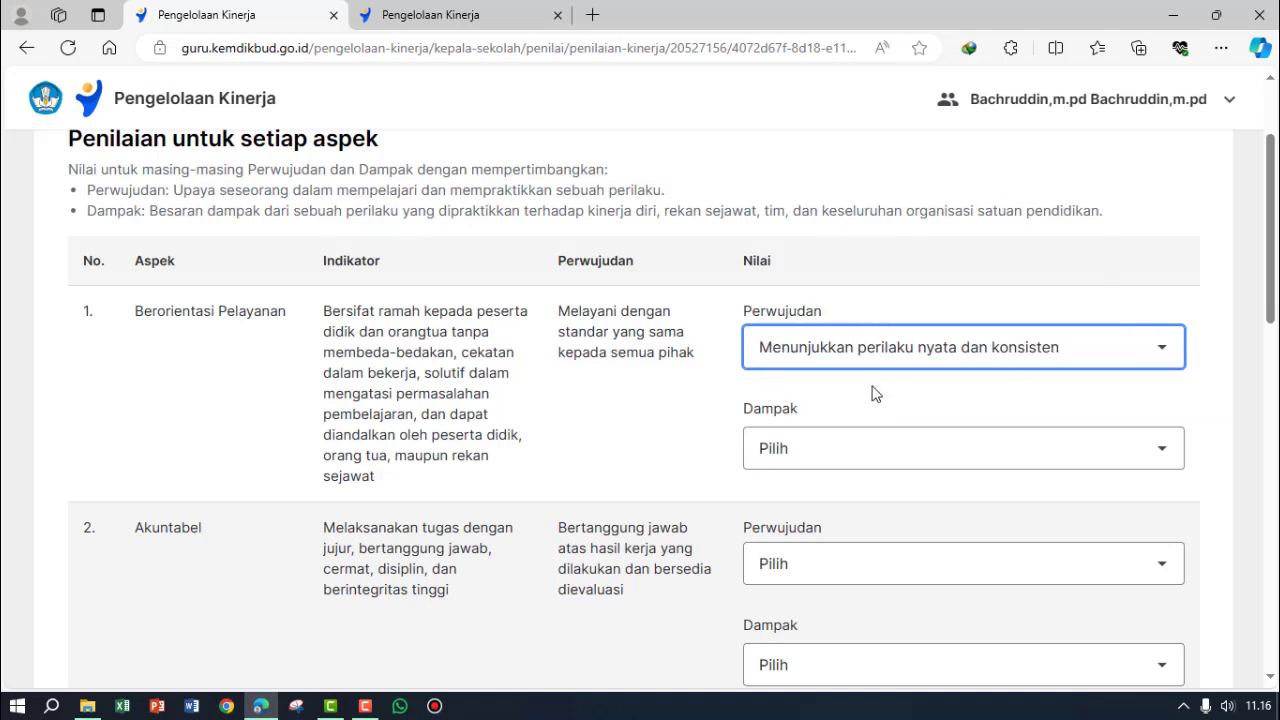
click(1165, 456)
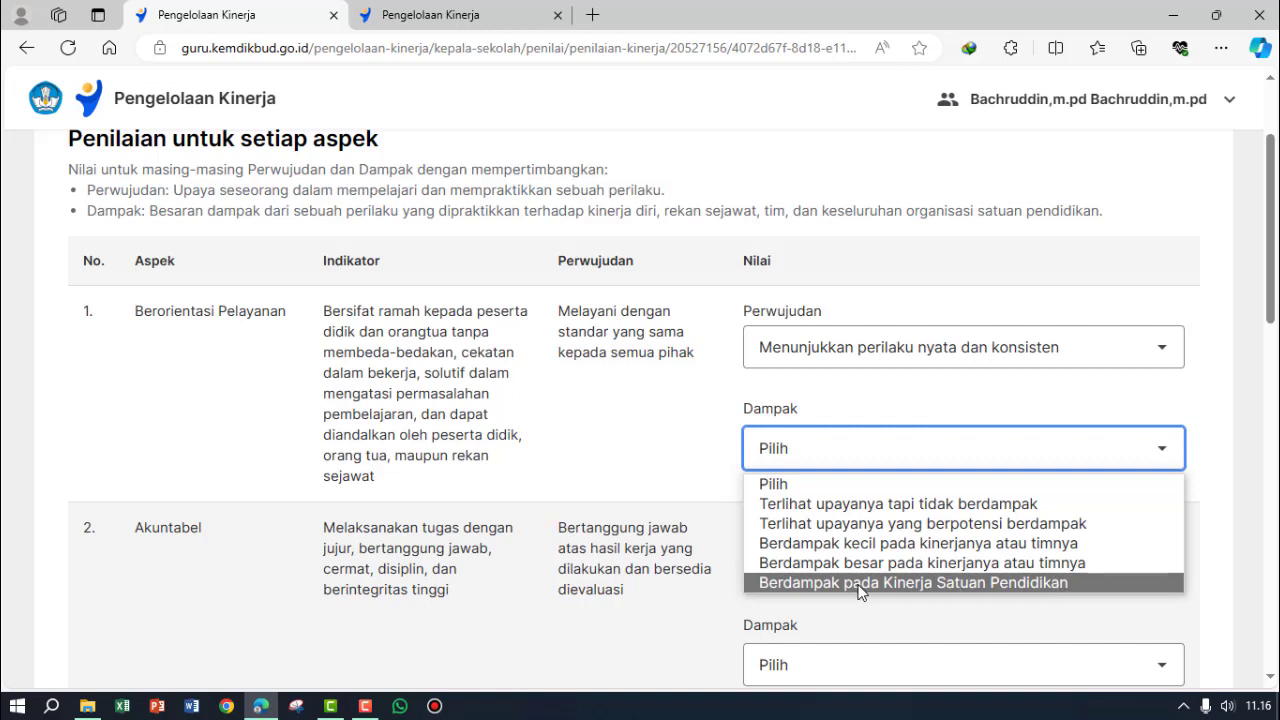
click(1055, 586)
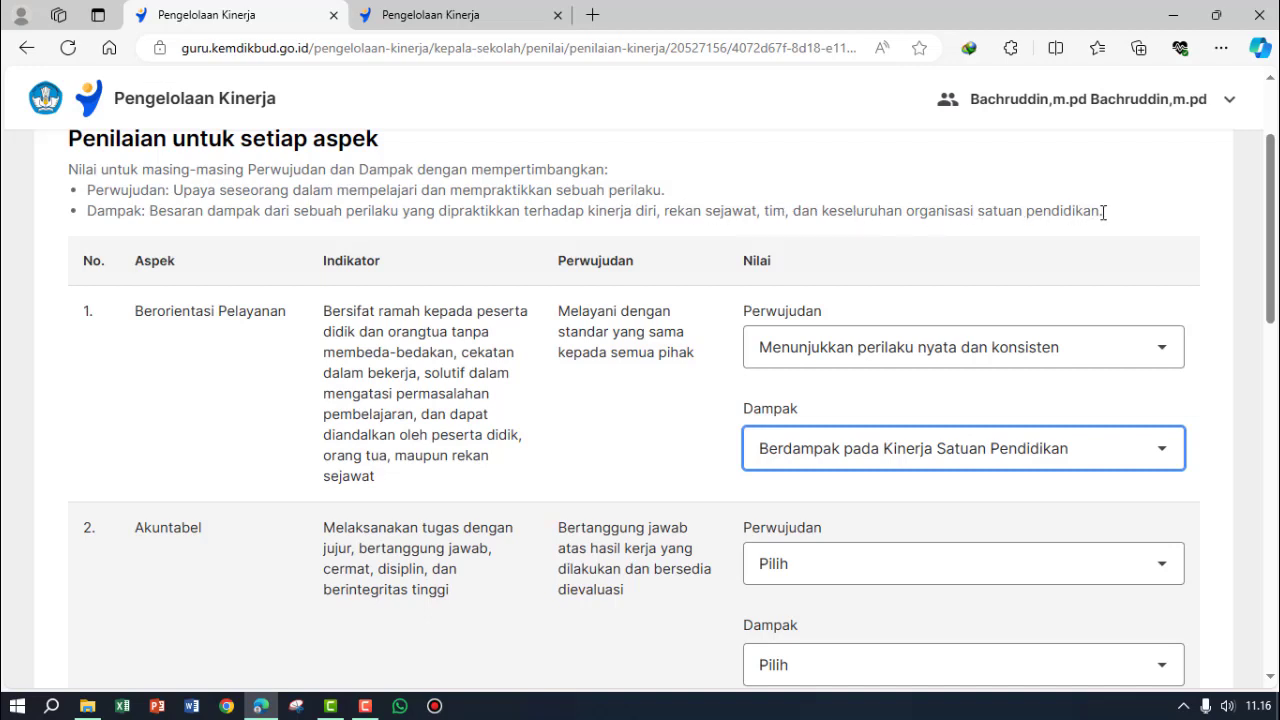
drag(1103, 212, 160, 207)
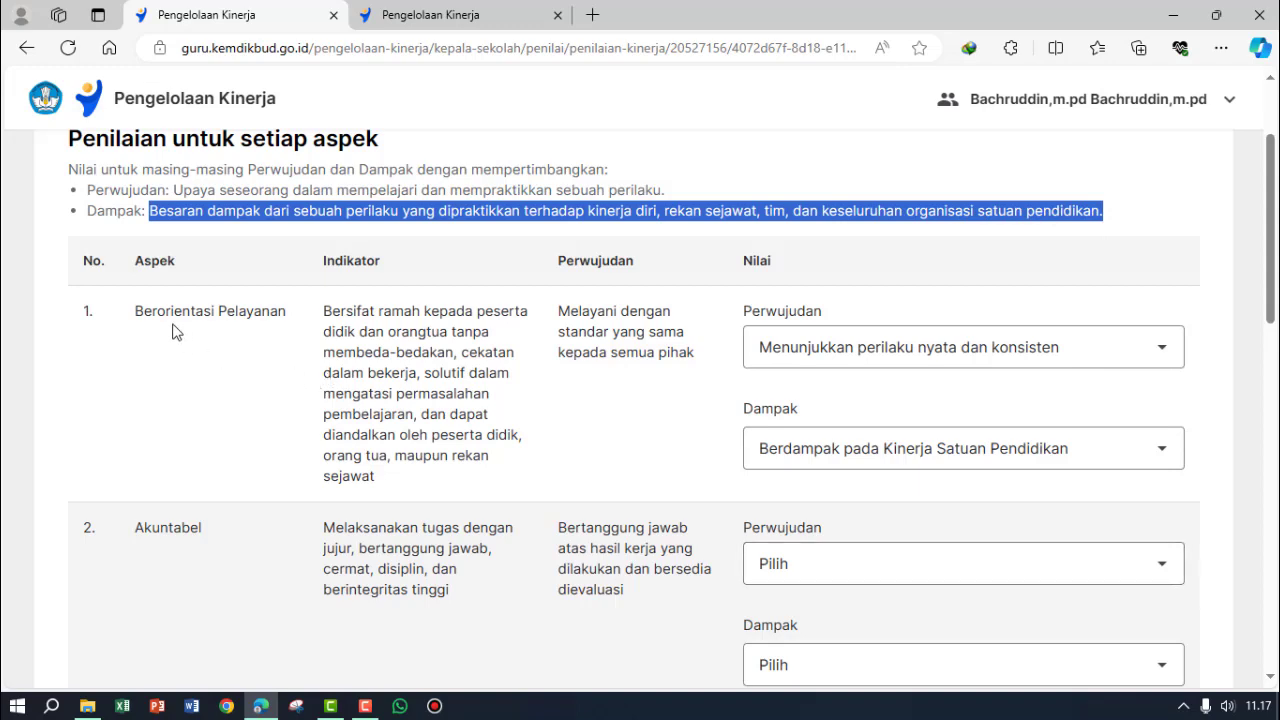
- Read the Akuntabel aspect's indicator and Perwujudan description, and rate its Perwujudan as "Menunjukkan perilaku nyata dan konsisten"
scroll(206, 475, down, 2)
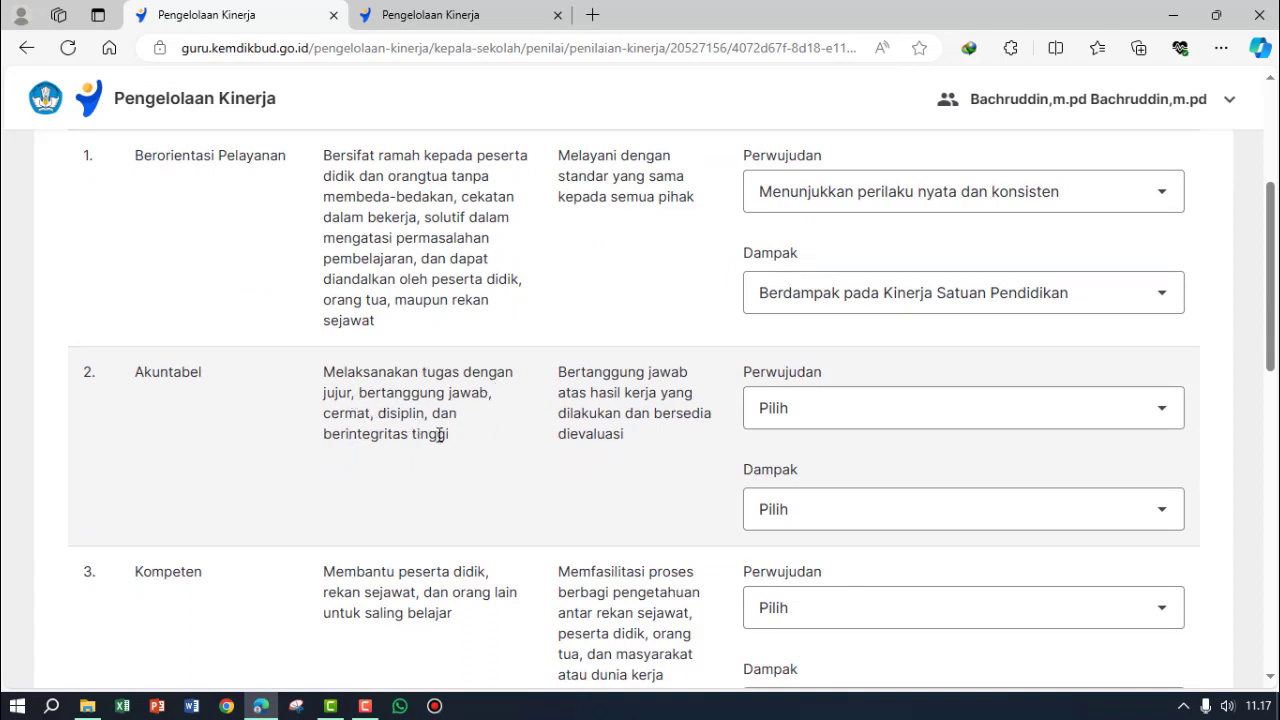
scroll(620, 400, up, 2)
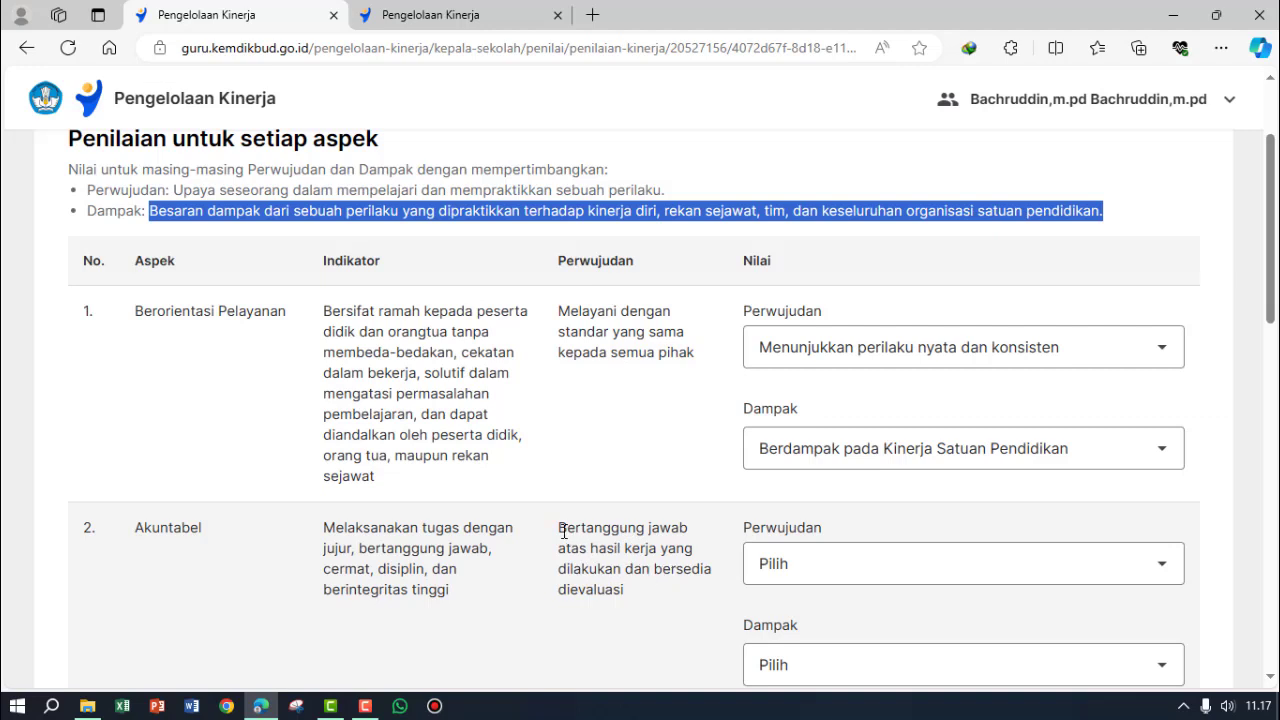
drag(562, 529, 713, 583)
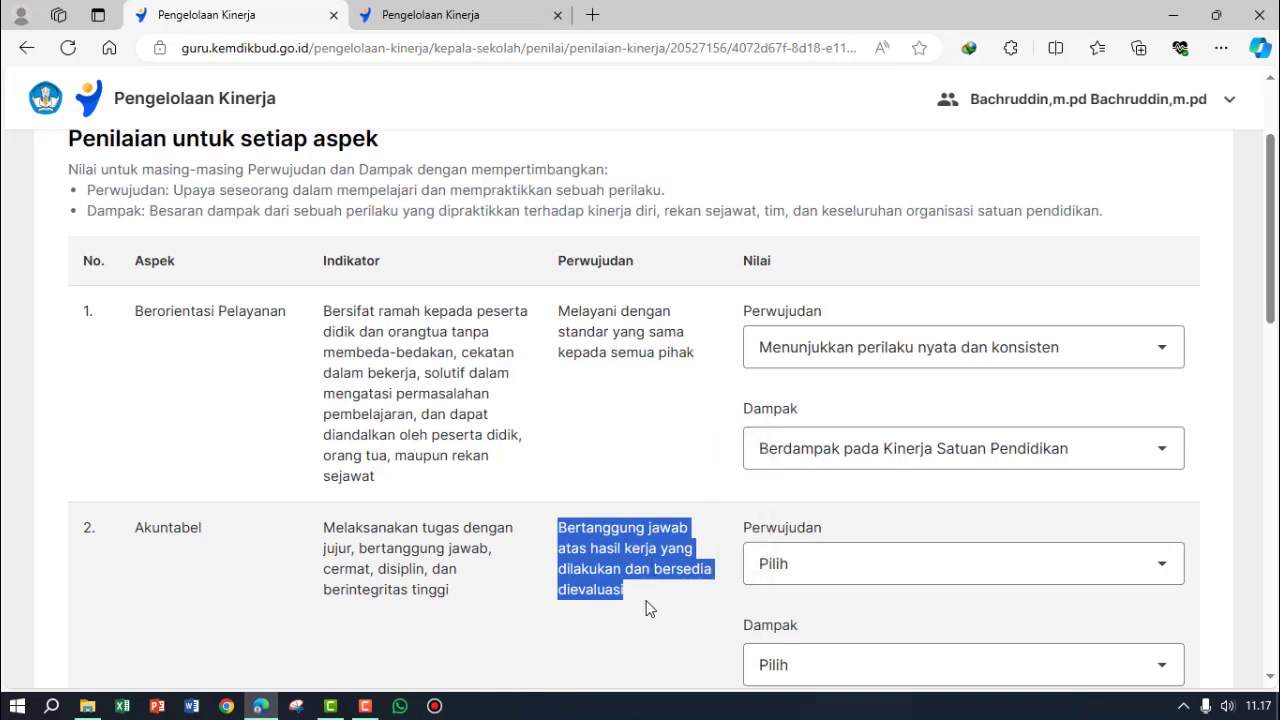
scroll(650, 608, down, 2)
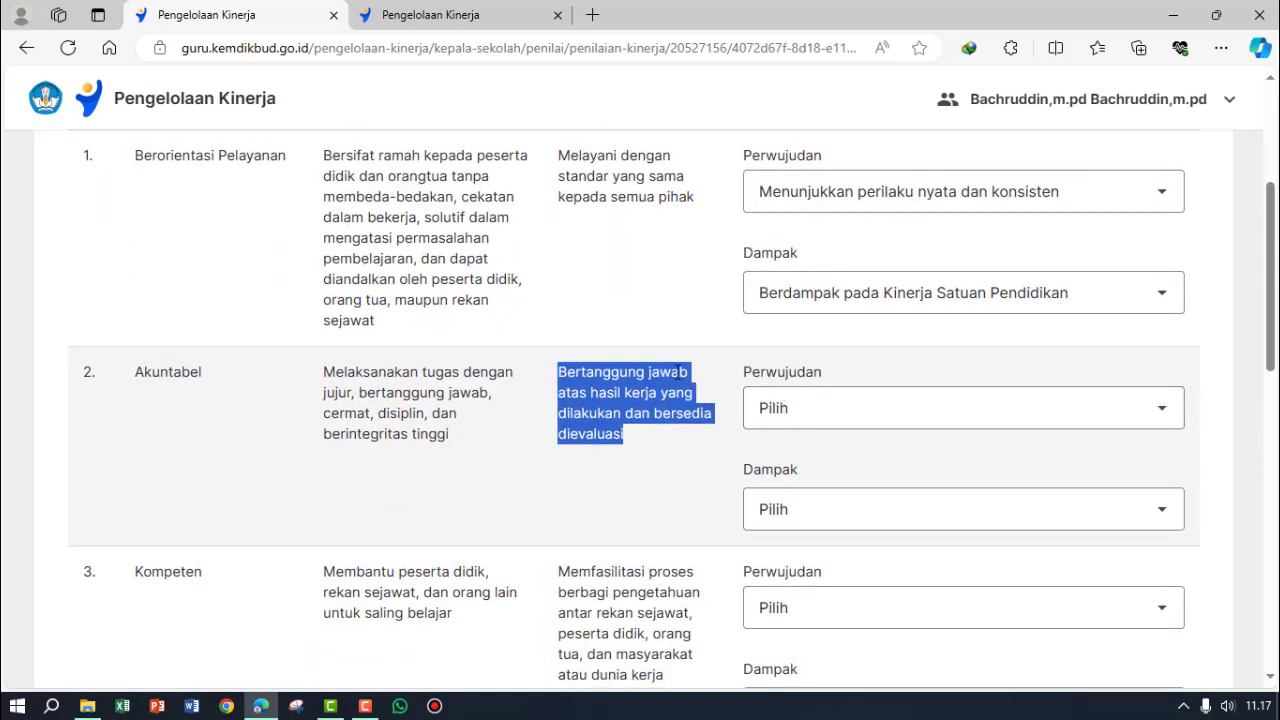
scroll(700, 390, up, 2)
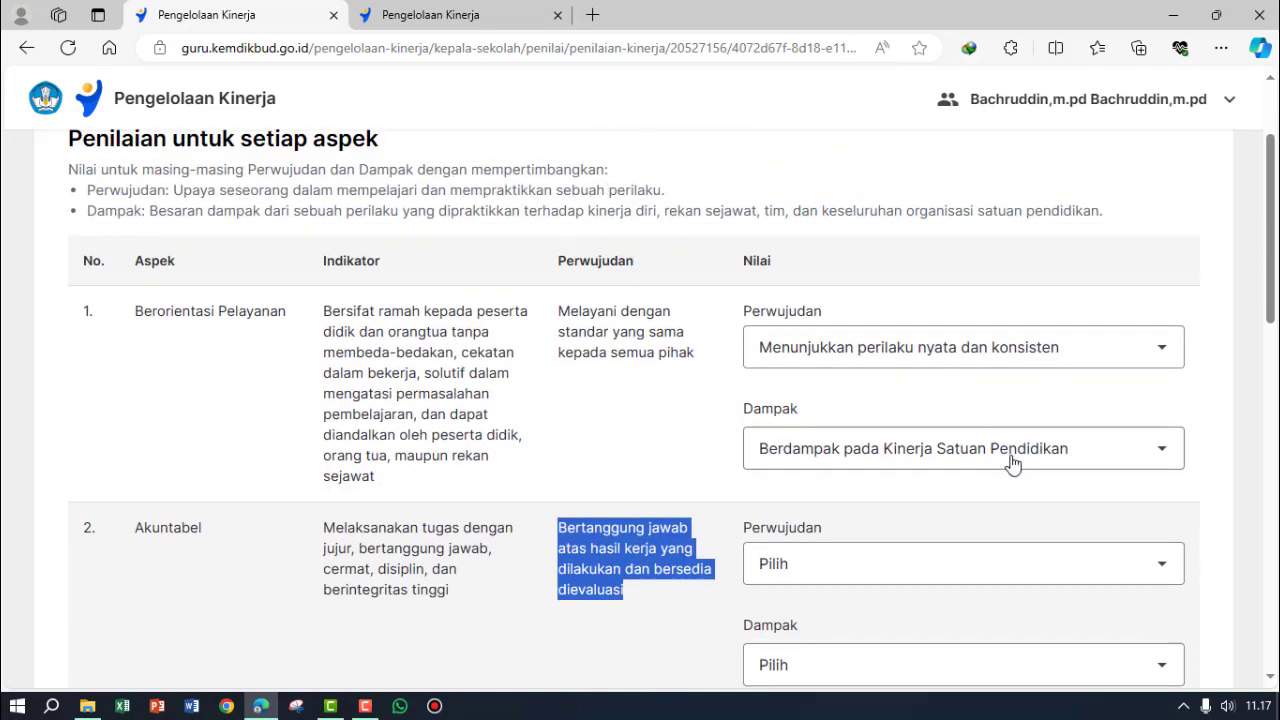
scroll(1060, 450, down, 2)
click(1163, 410)
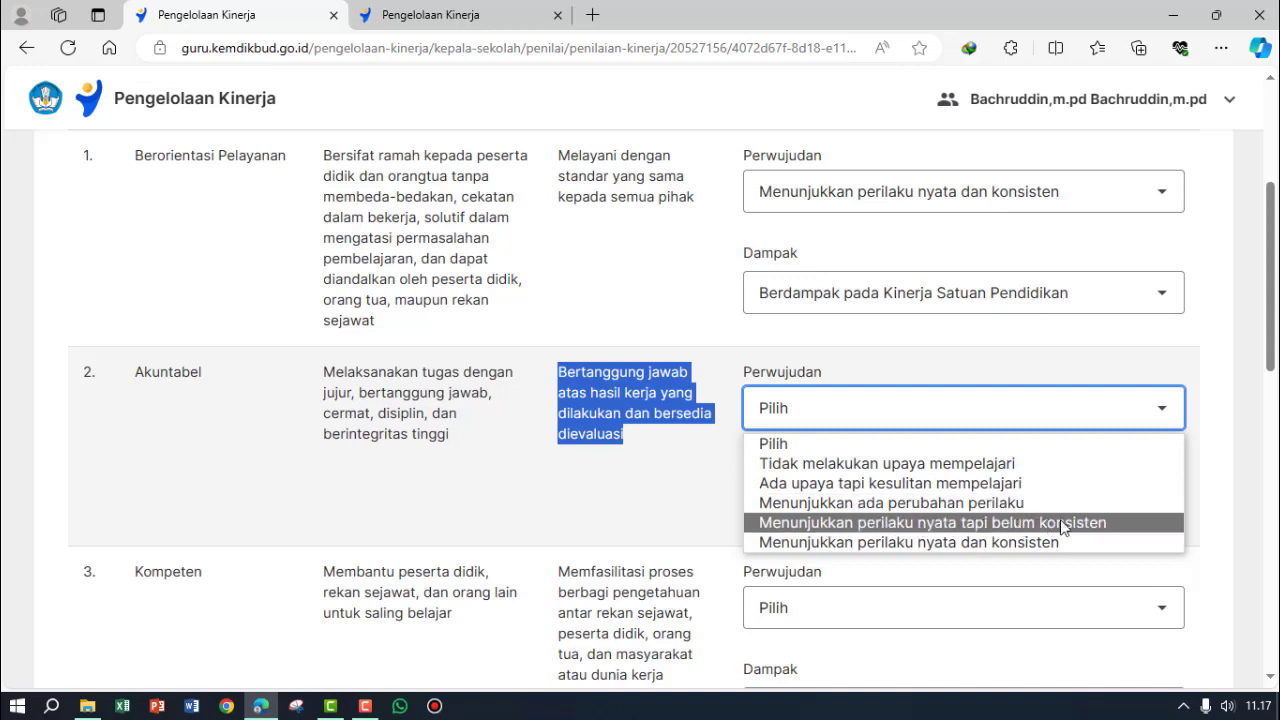
click(921, 542)
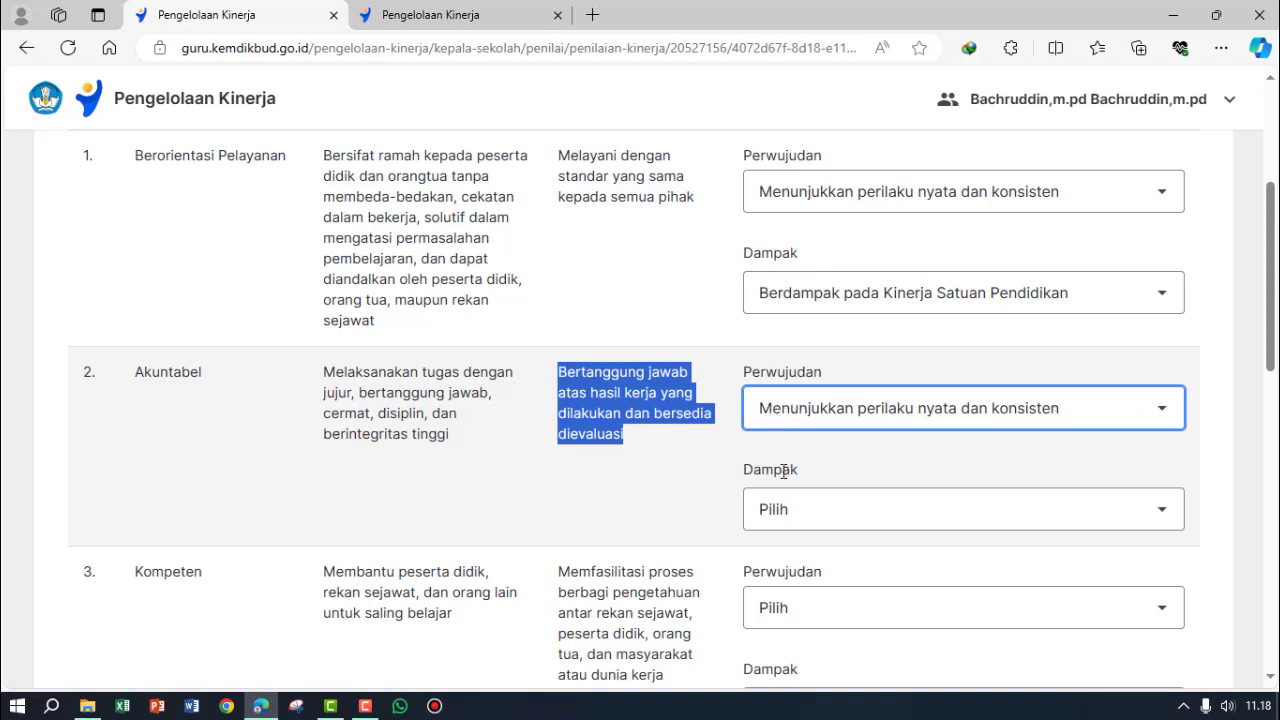
- Set the Akuntabel aspect's Dampak rating to "Berdampak pada Kinerja Satuan Pendidikan"
click(1163, 511)
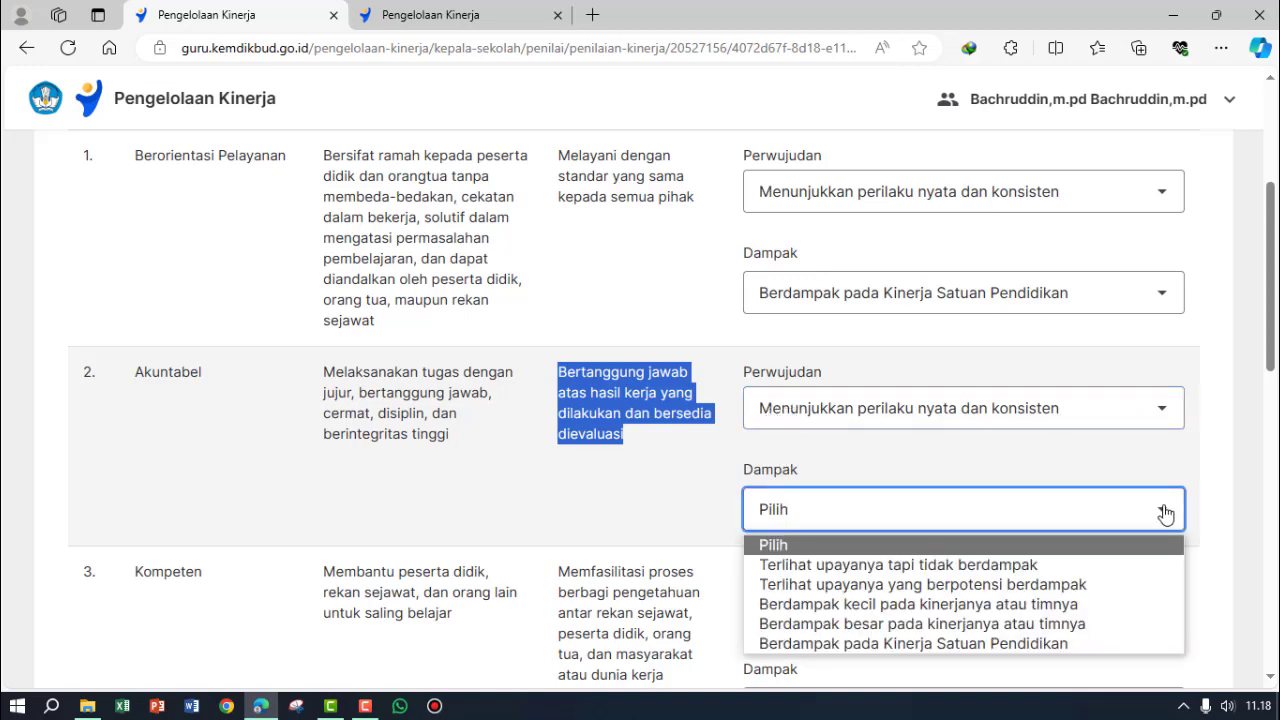
scroll(1163, 511, down, 2)
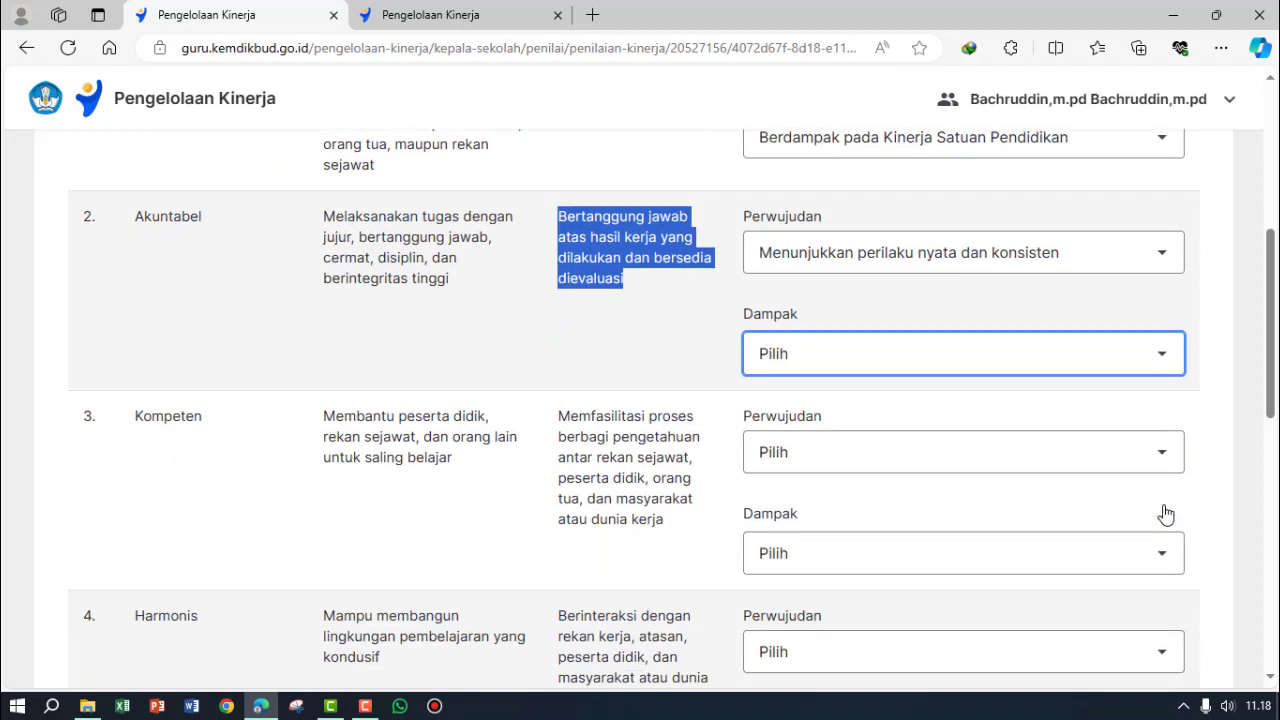
click(1163, 356)
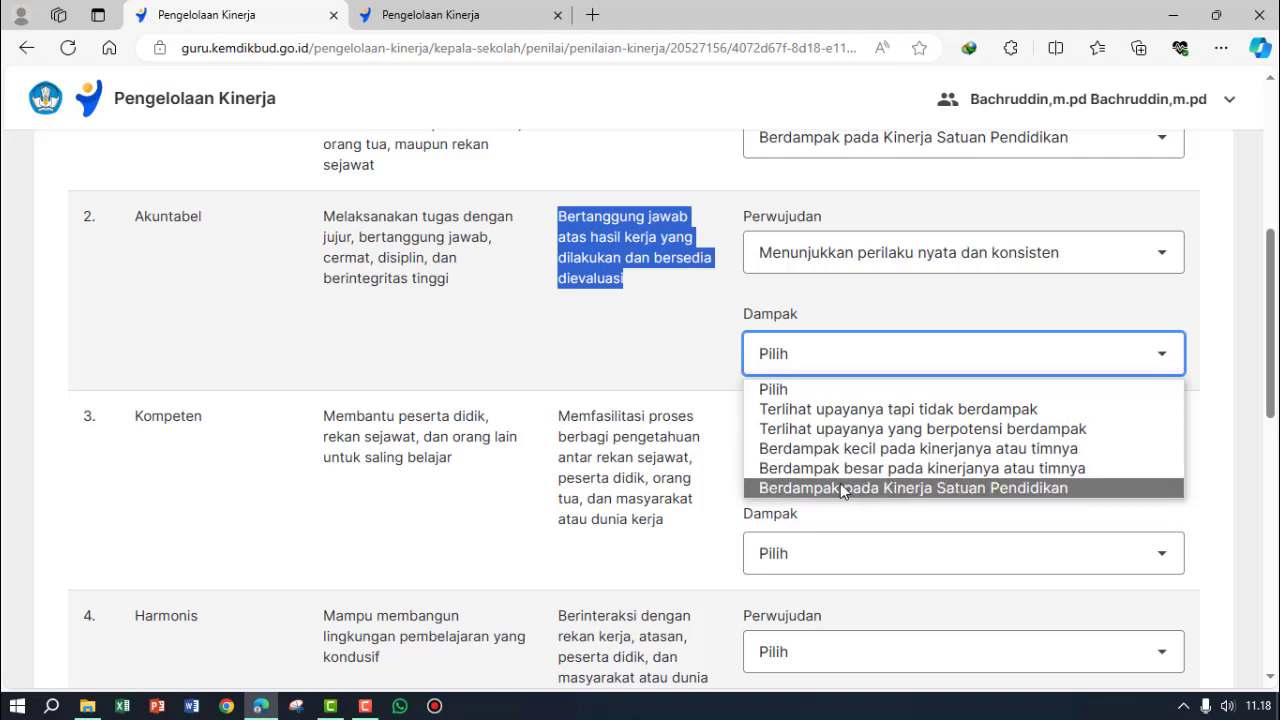
click(971, 487)
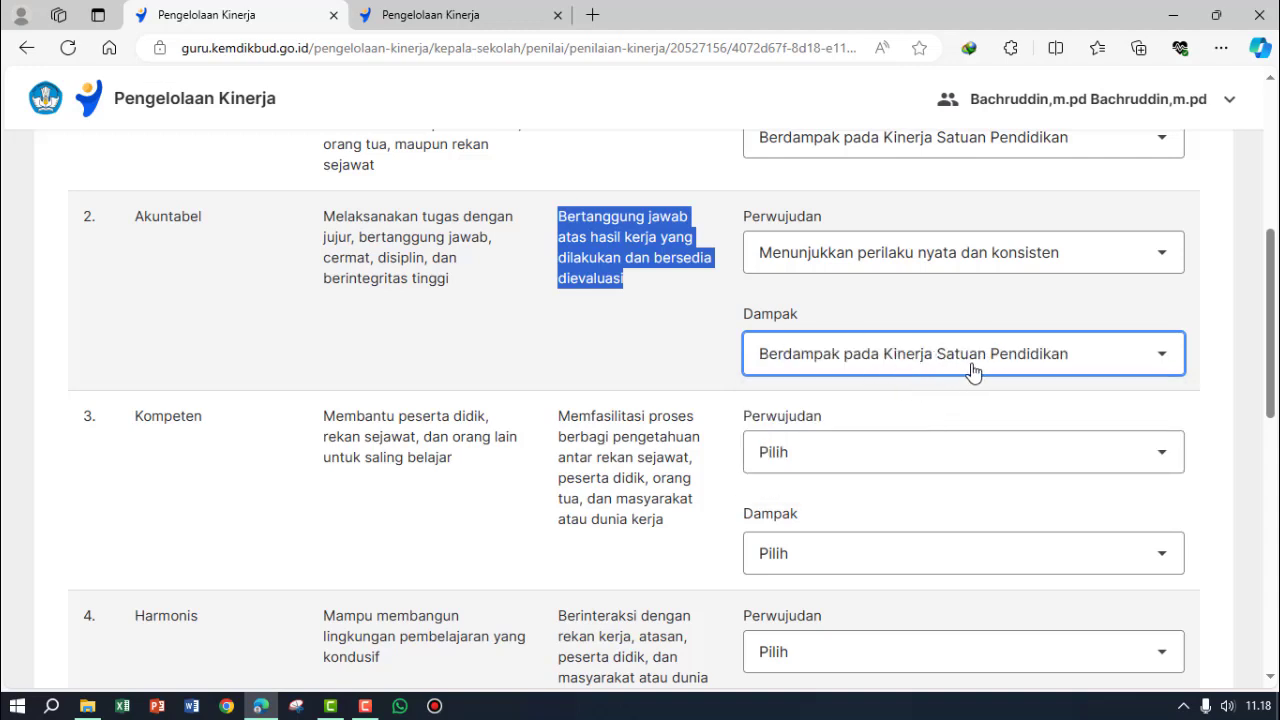
- Read the Kompeten aspect's indicator and its Perwujudan description in the Perilaku Kerja assessment, highlighting both texts
scroll(823, 314, down, 2)
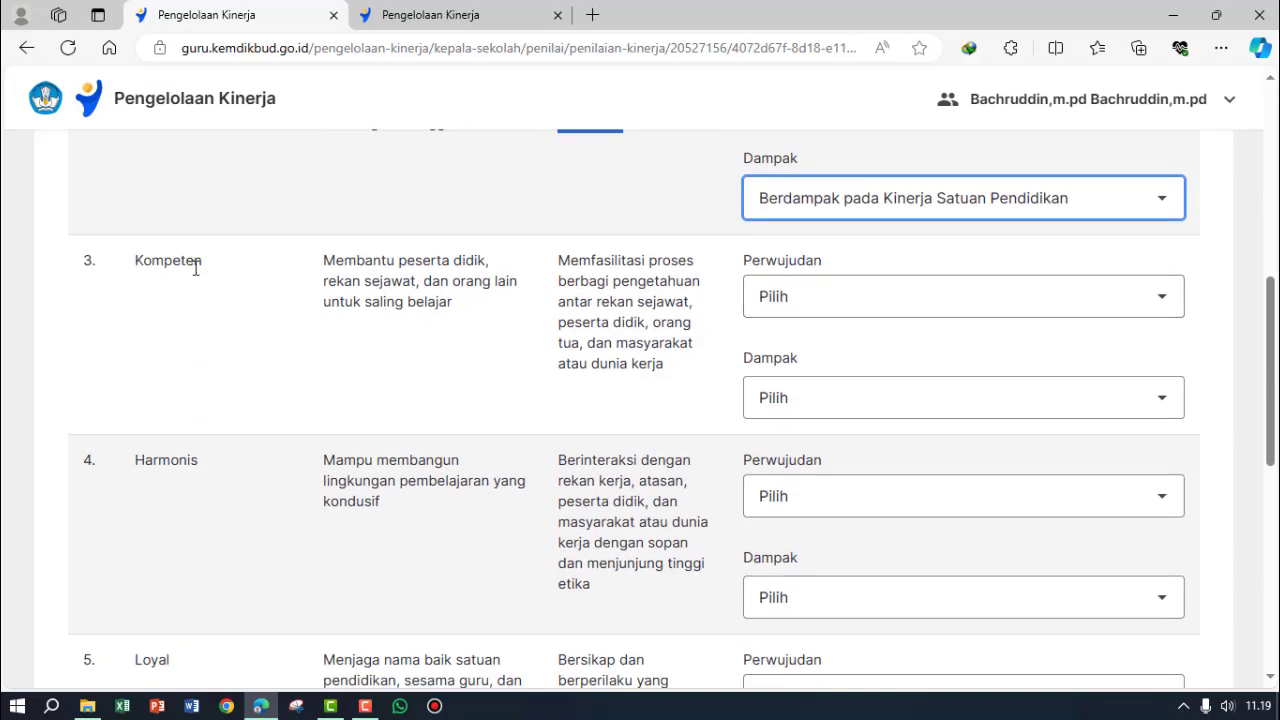
scroll(370, 300, up, 3)
scroll(380, 302, down, 1)
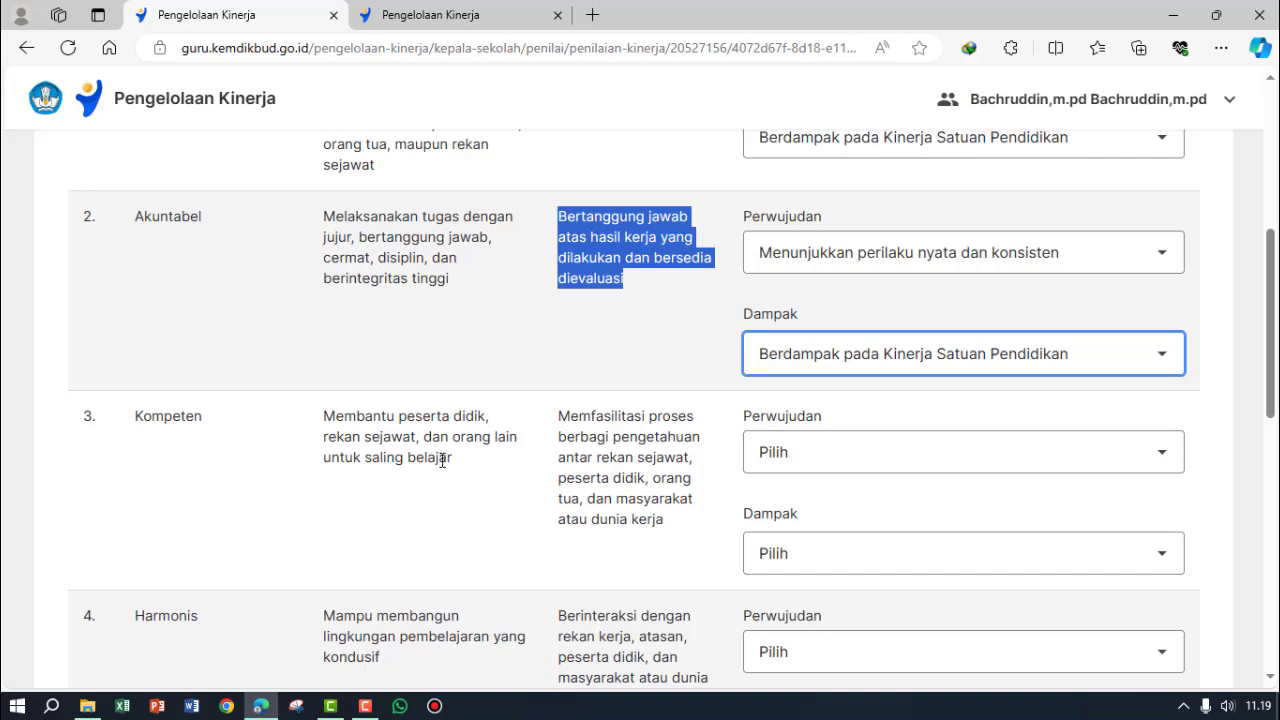
drag(455, 467, 320, 427)
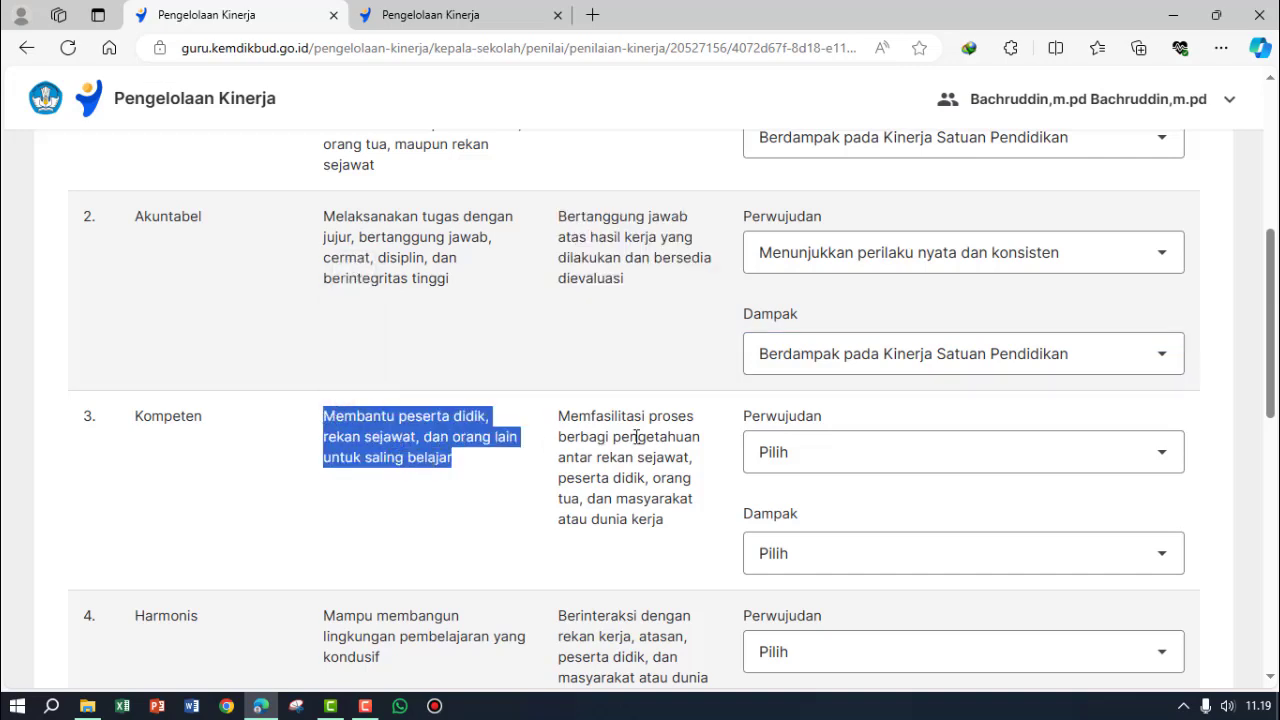
scroll(648, 422, up, 5)
scroll(654, 431, down, 5)
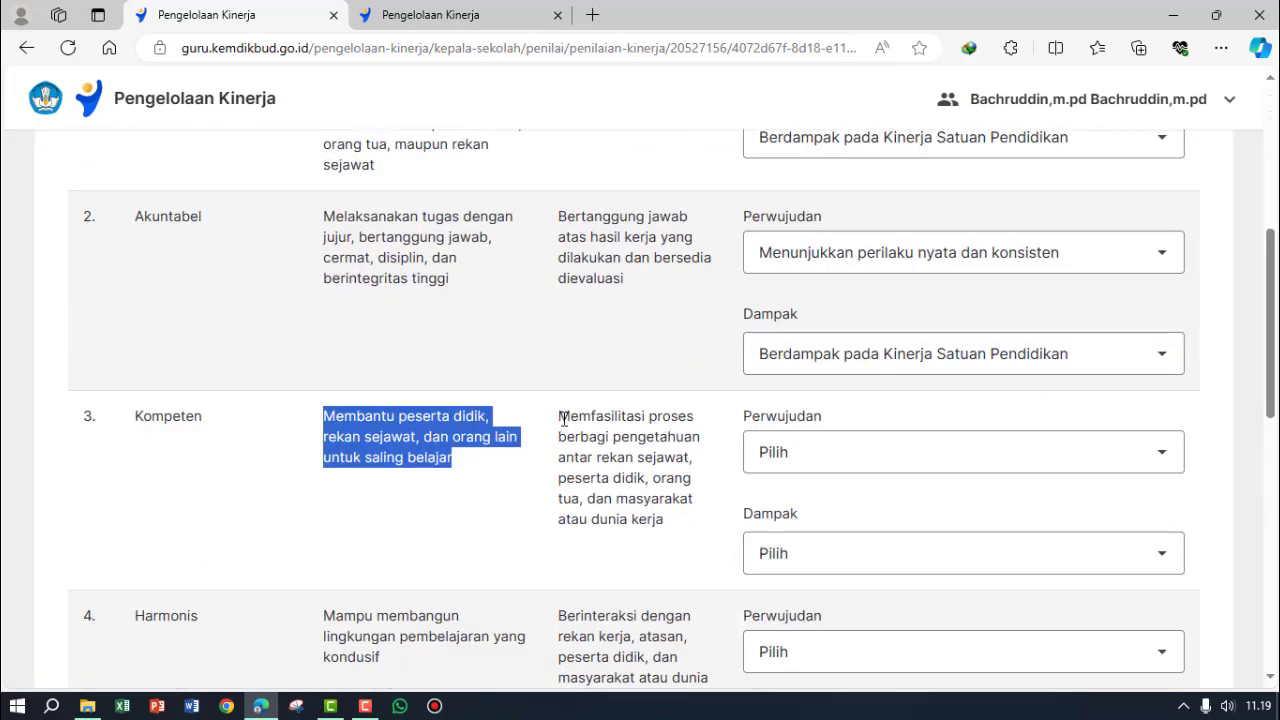
scroll(564, 419, down, 2)
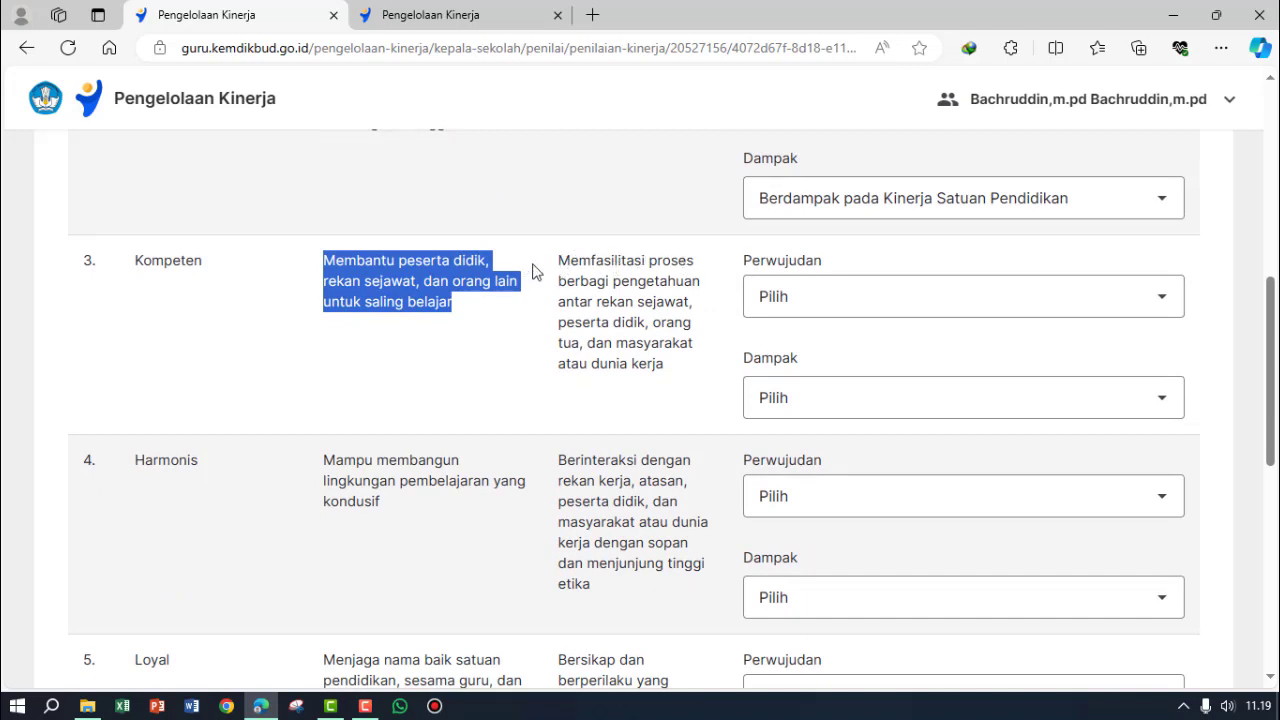
drag(563, 261, 710, 363)
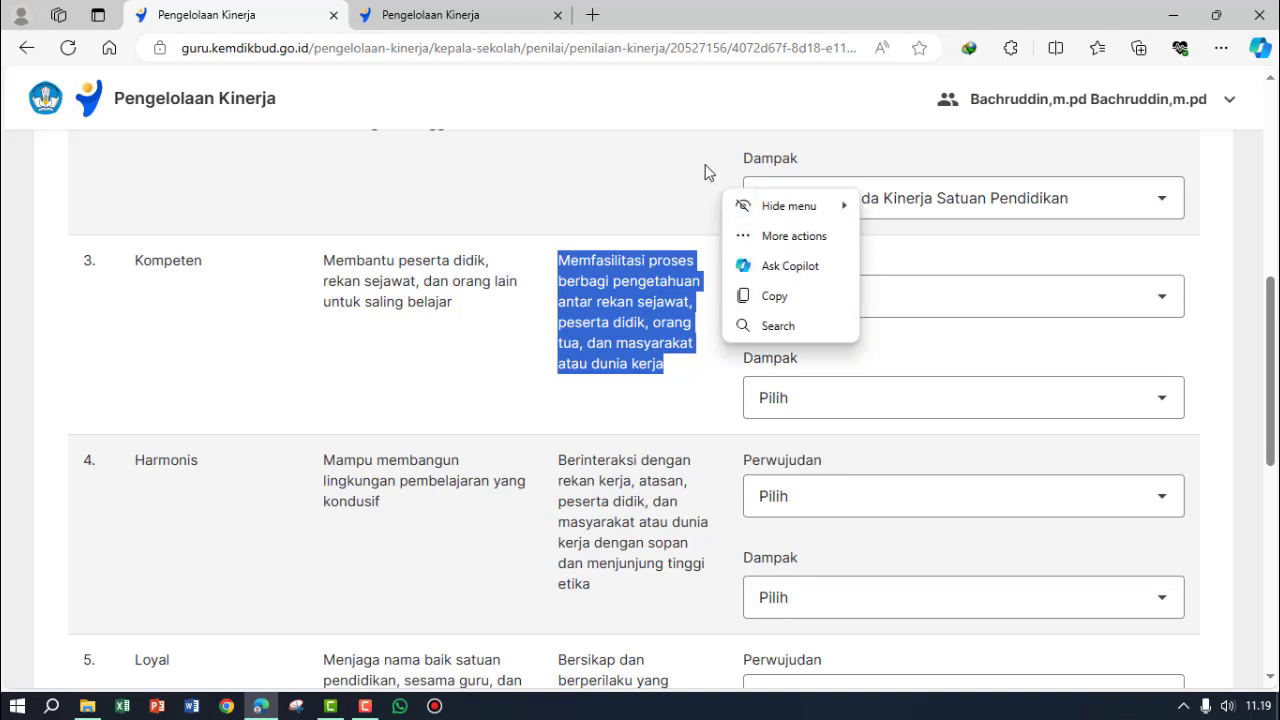
- Rate Kompeten as "Menunjukkan perilaku nyata dan konsisten" for Perwujudan and "Berdampak pada Kinerja Satuan Pendidikan" for Dampak
click(1163, 302)
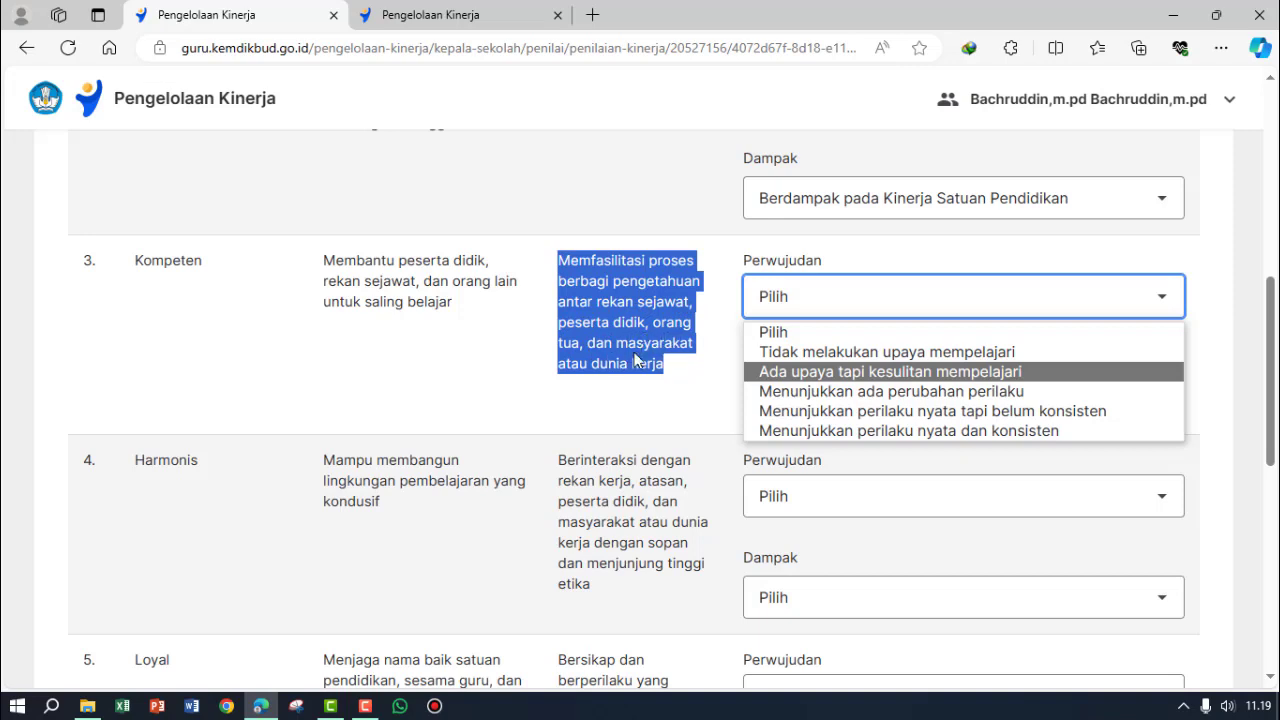
click(905, 431)
scroll(903, 423, down, 2)
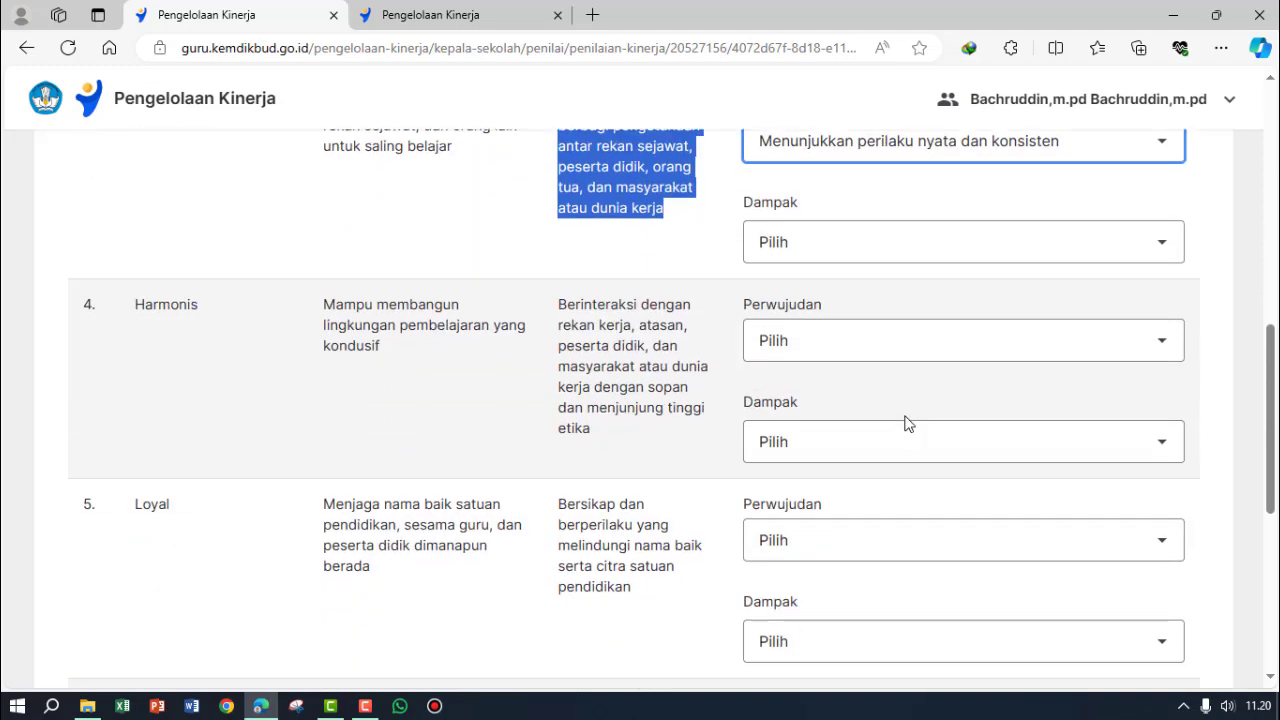
scroll(910, 421, up, 2)
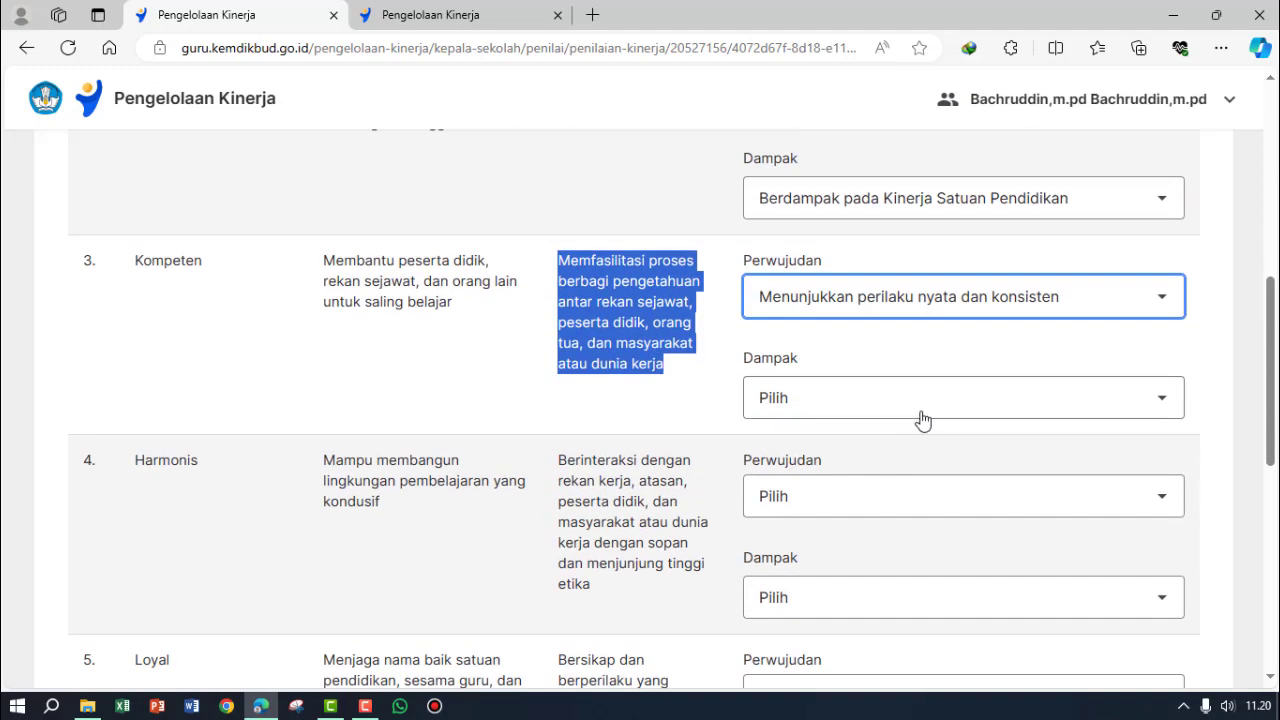
click(1164, 401)
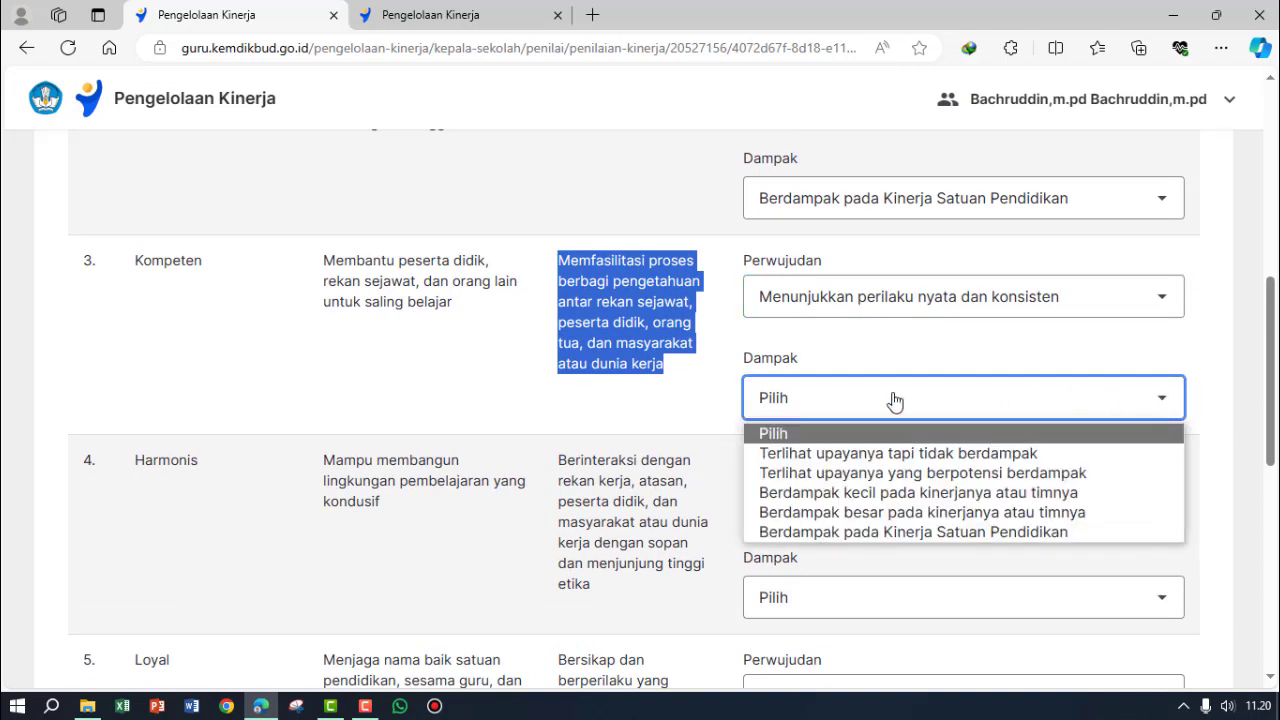
click(1000, 531)
- Examine the Harmonis aspect's indicator and Perwujudan description, checking them against the table's column headings
scroll(994, 361, down, 2)
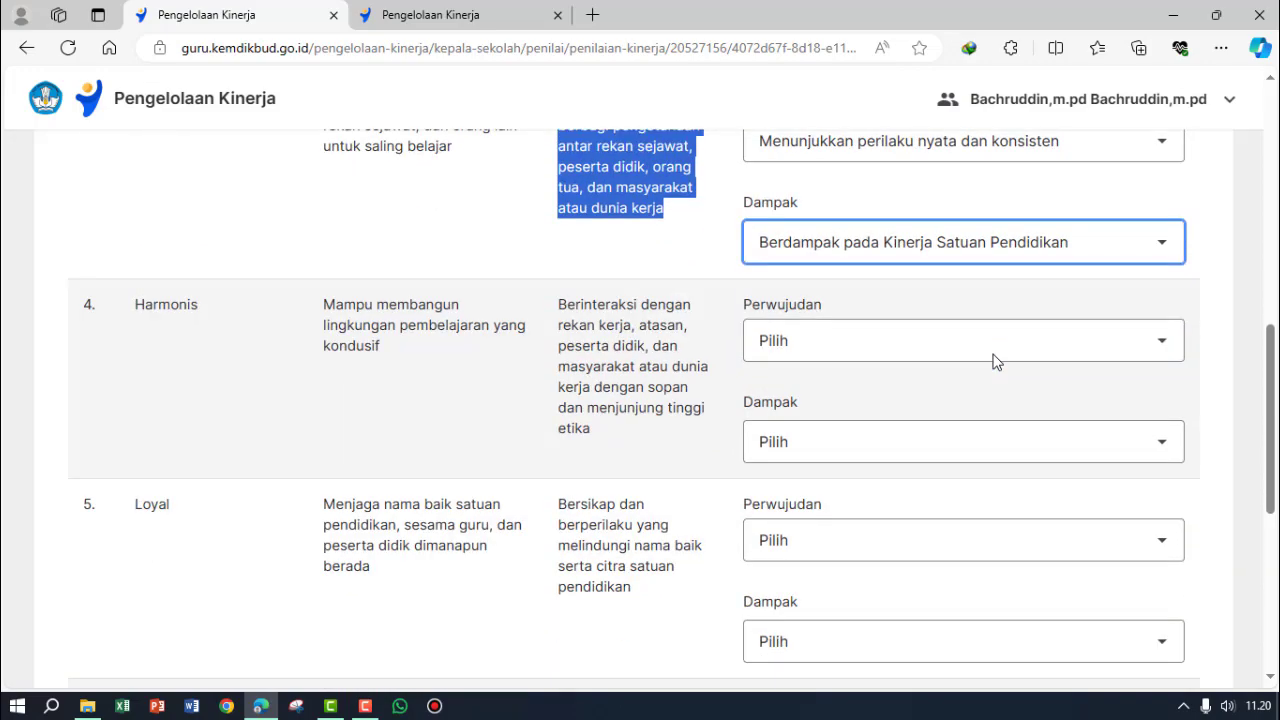
scroll(197, 320, up, 8)
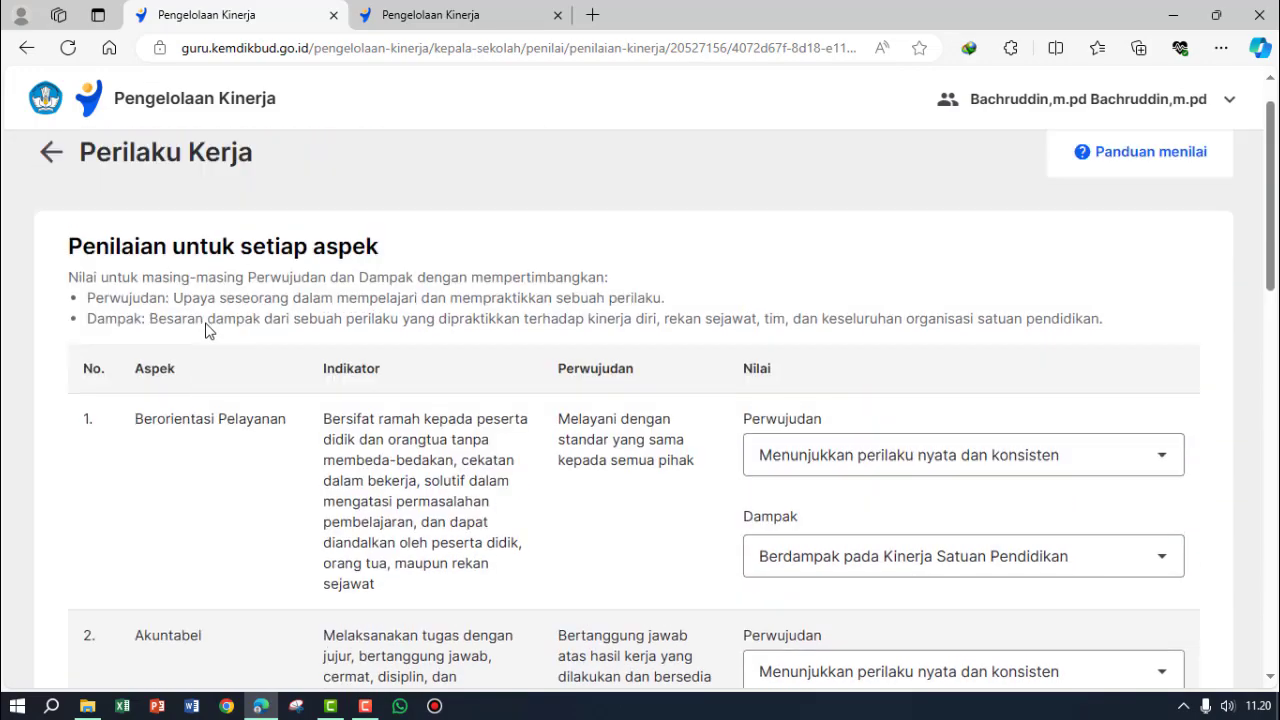
scroll(209, 331, down, 7)
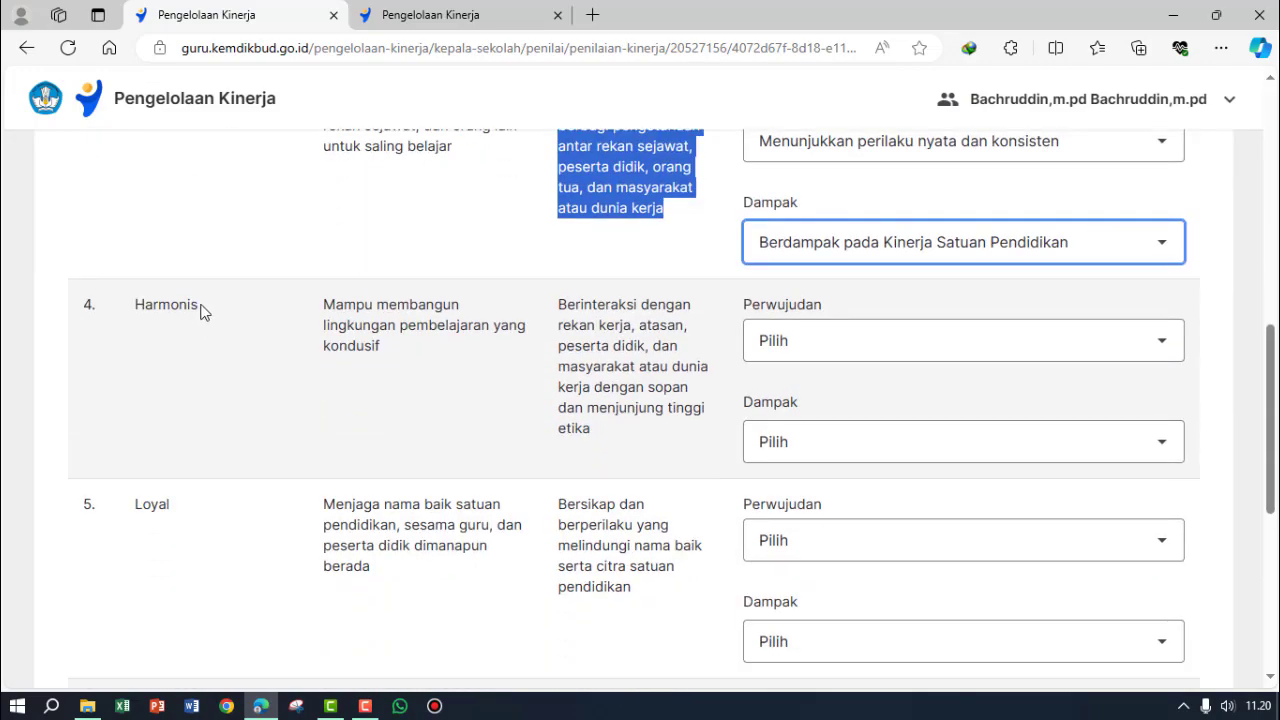
drag(200, 311, 120, 314)
scroll(429, 314, up, 7)
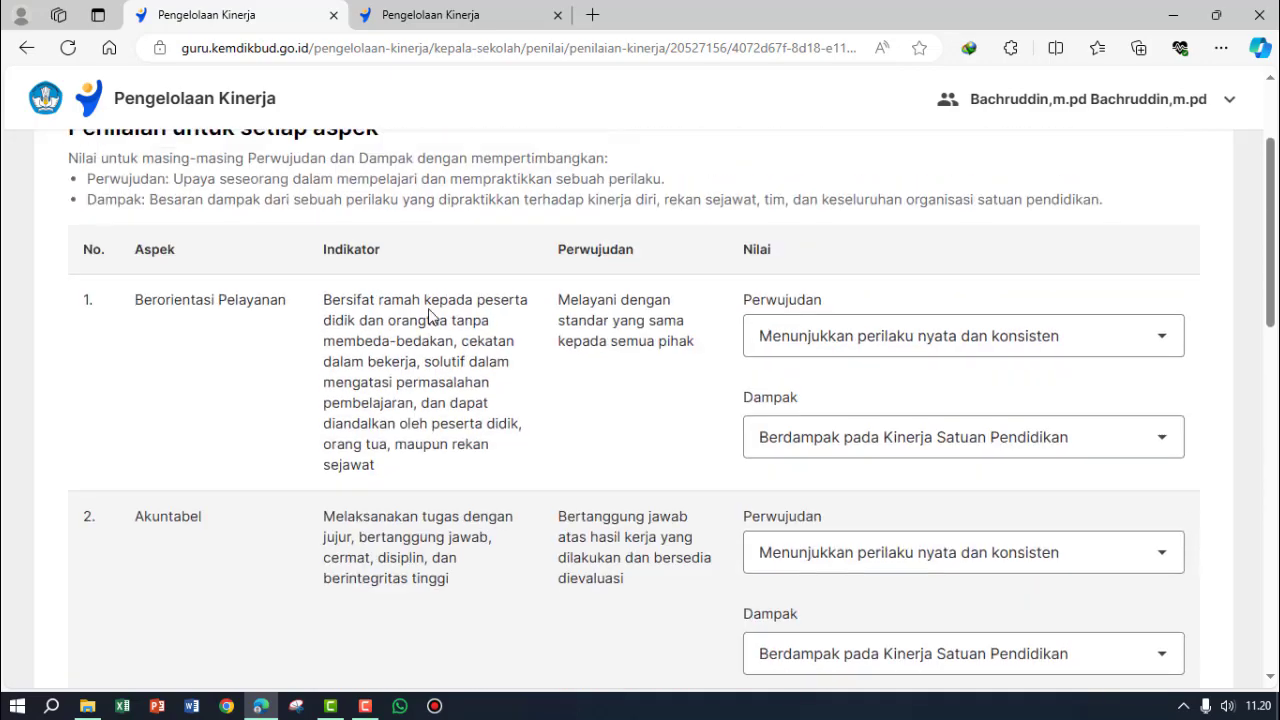
scroll(429, 314, down, 7)
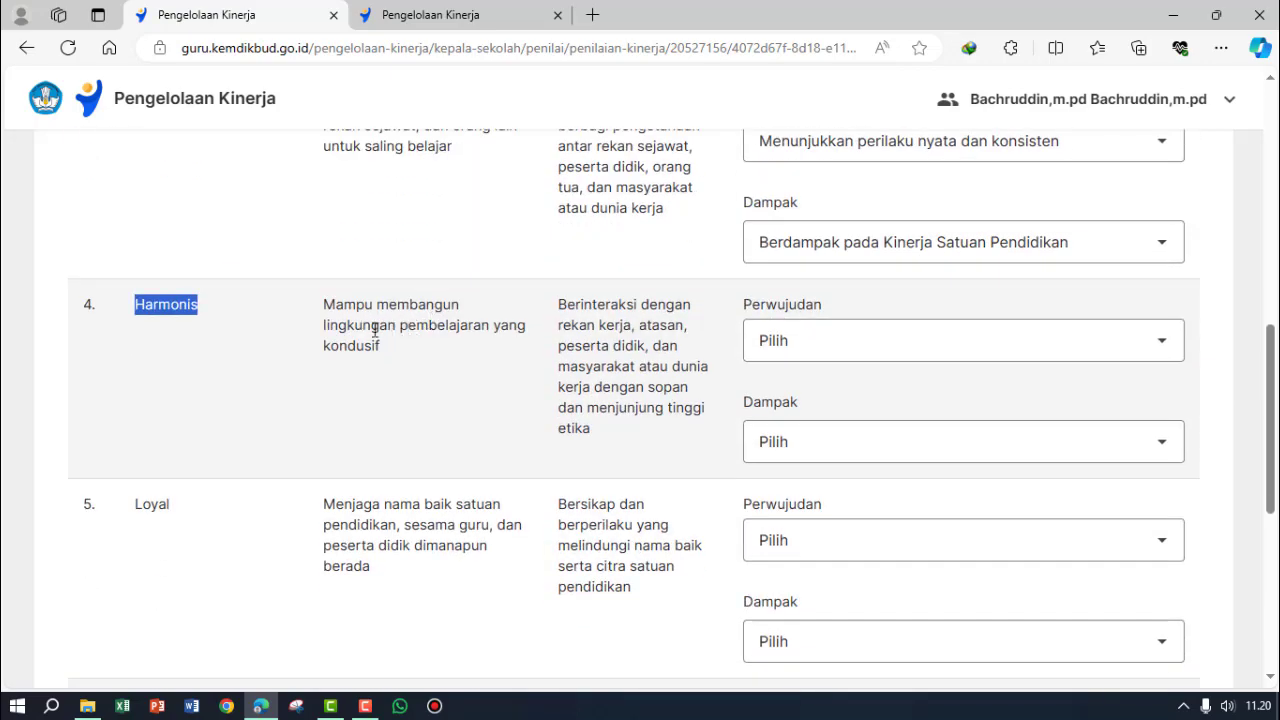
drag(323, 311, 535, 354)
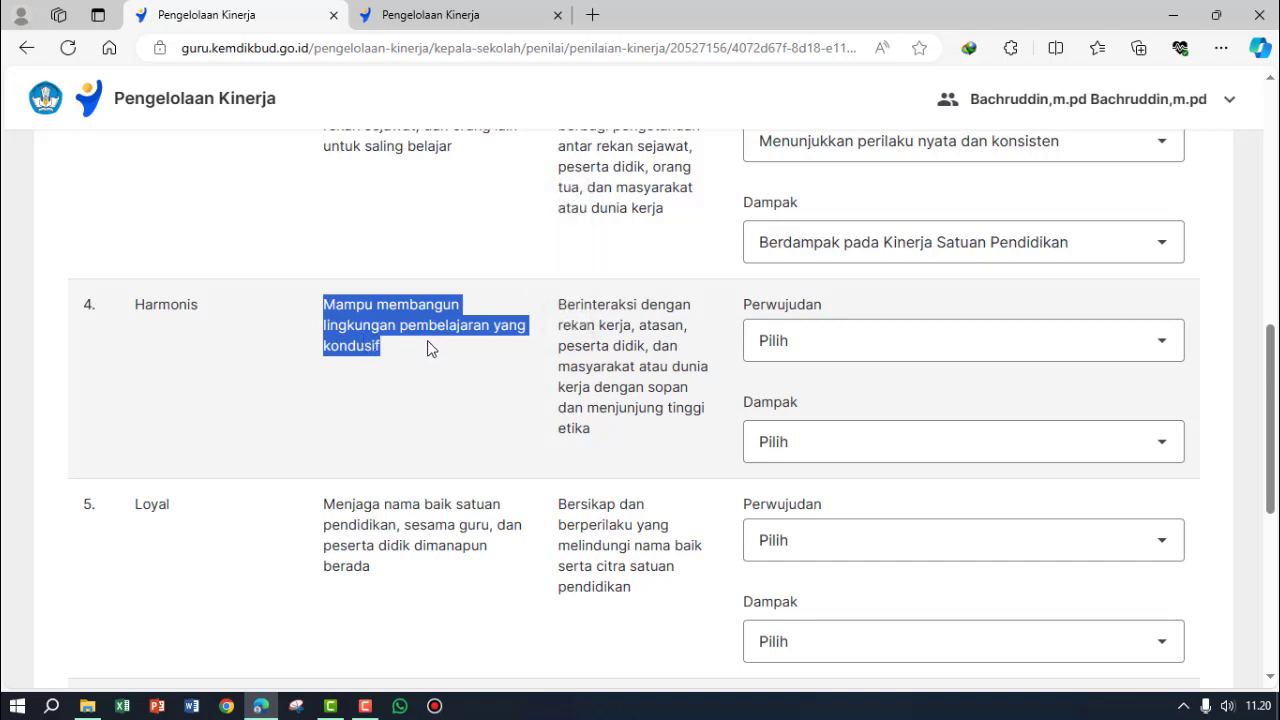
scroll(574, 318, up, 2)
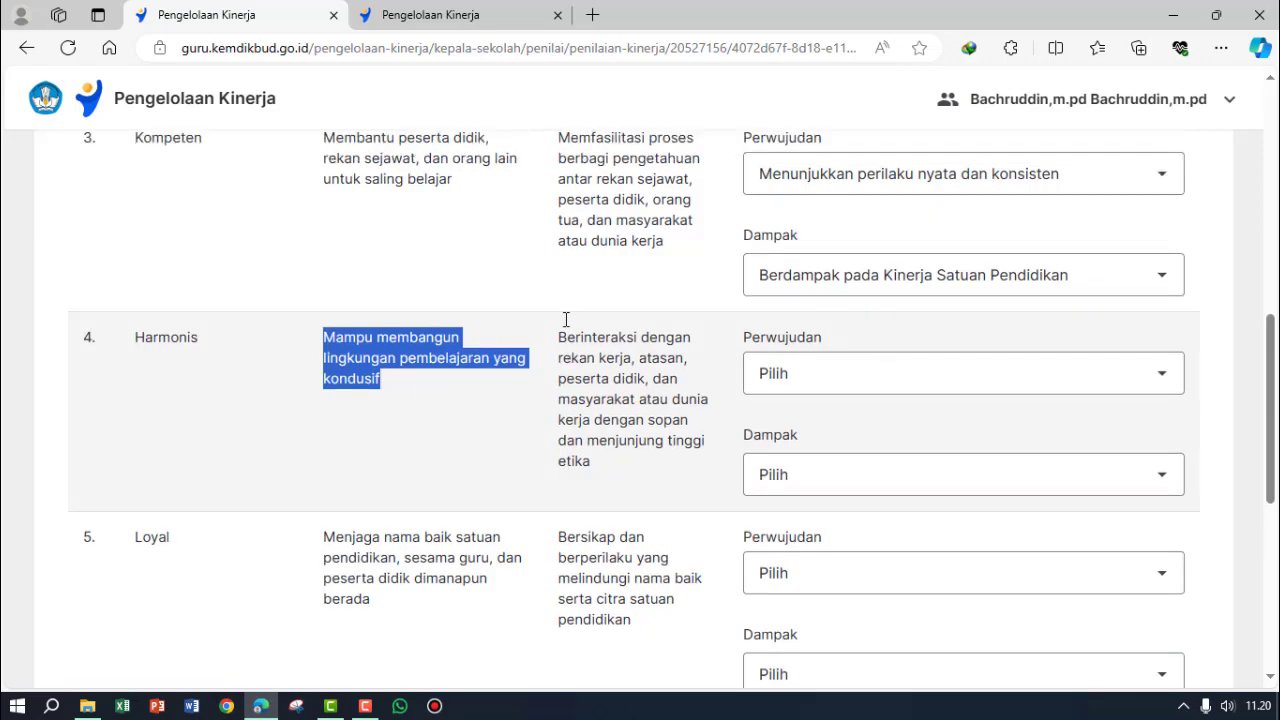
scroll(565, 420, up, 6)
scroll(590, 408, down, 7)
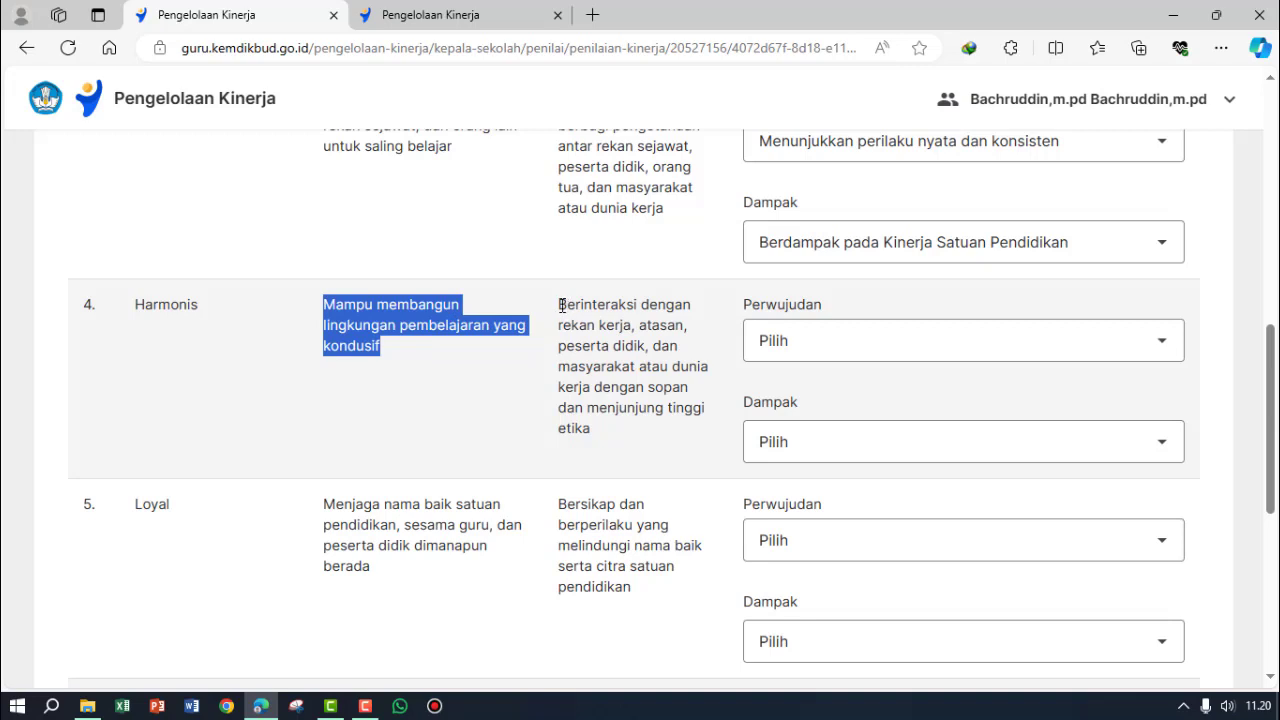
drag(561, 305, 707, 428)
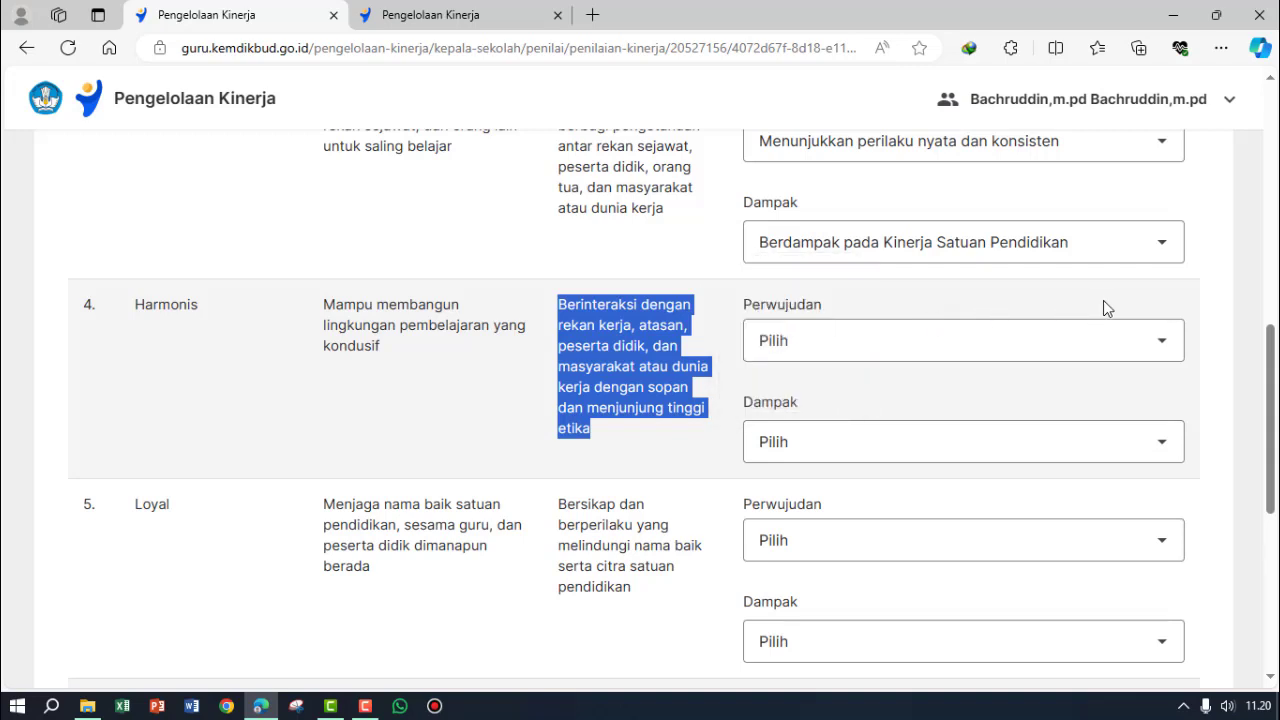
- Rate Harmonis as "Menunjukkan perilaku nyata dan konsisten" for Perwujudan and "Berdampak pada Kinerja Satuan Pendidikan" for Dampak
click(1161, 353)
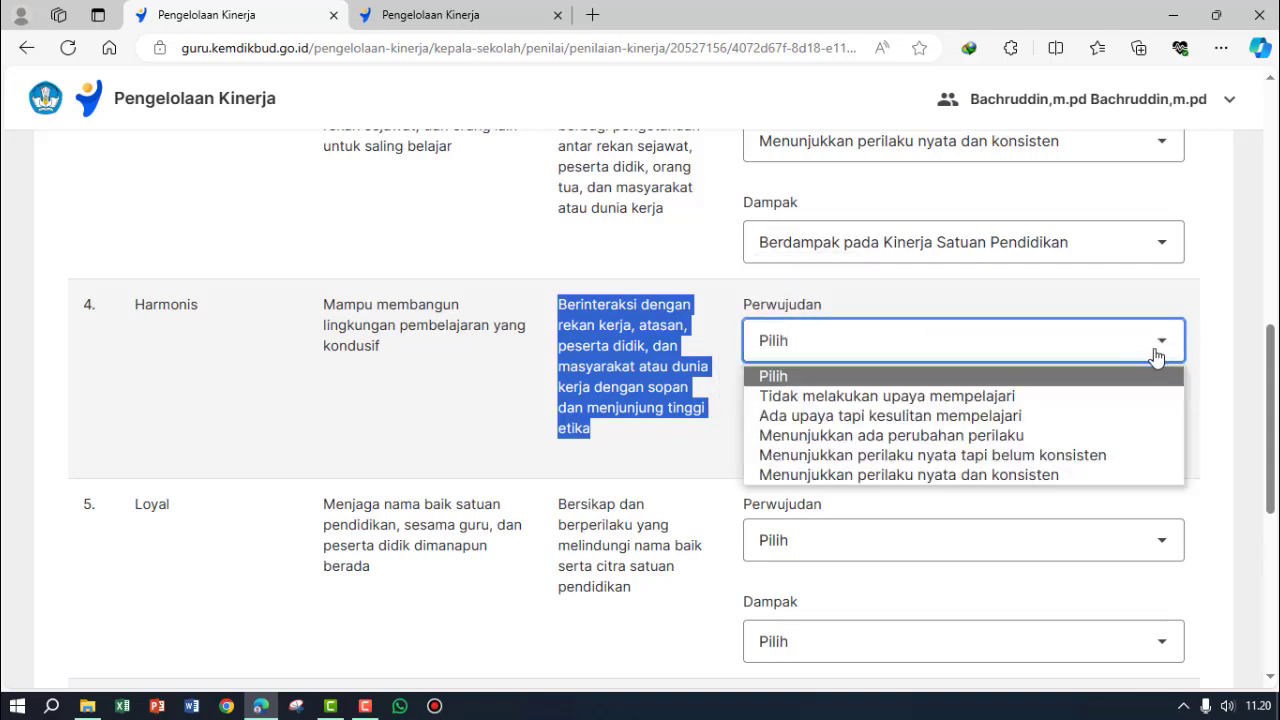
click(903, 476)
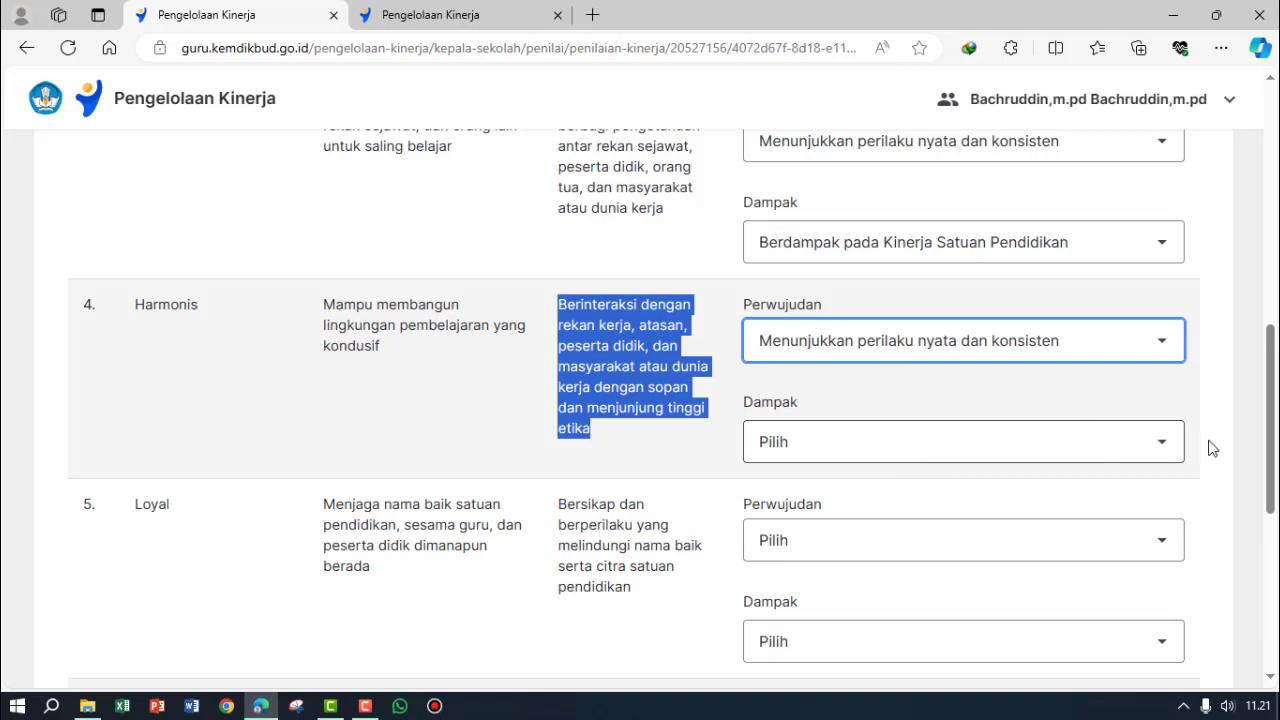
click(1161, 444)
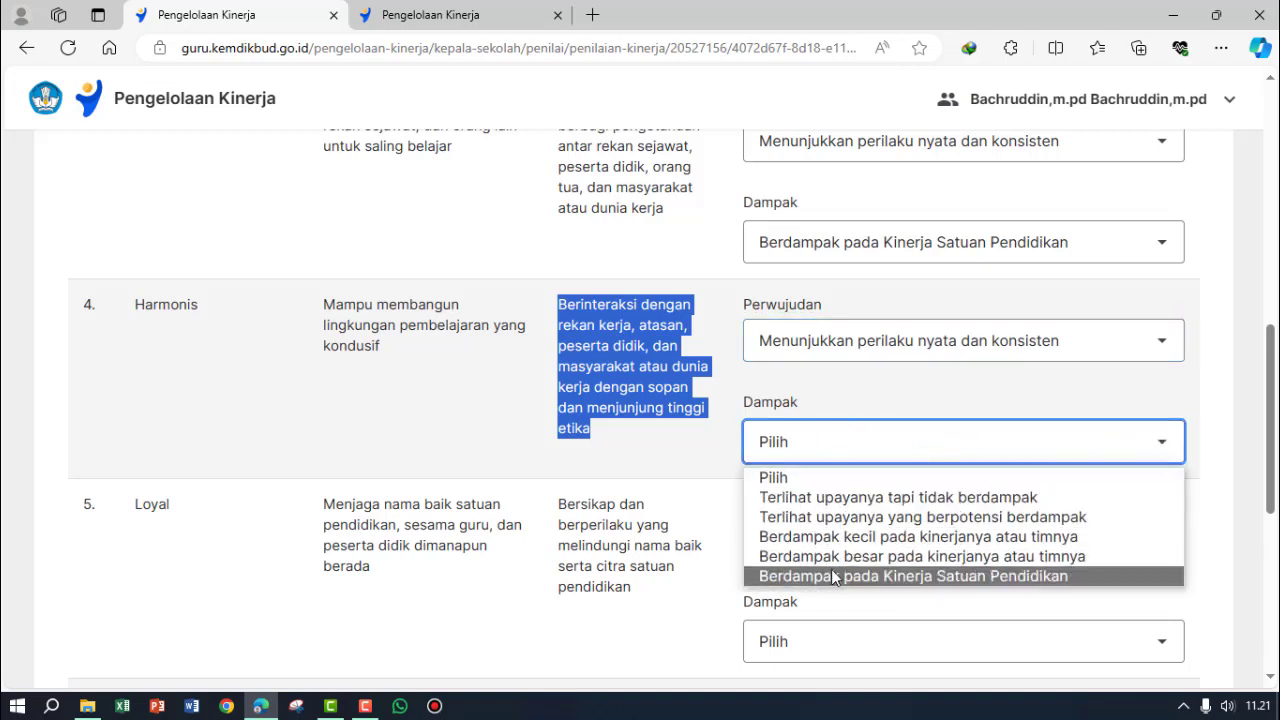
click(1025, 576)
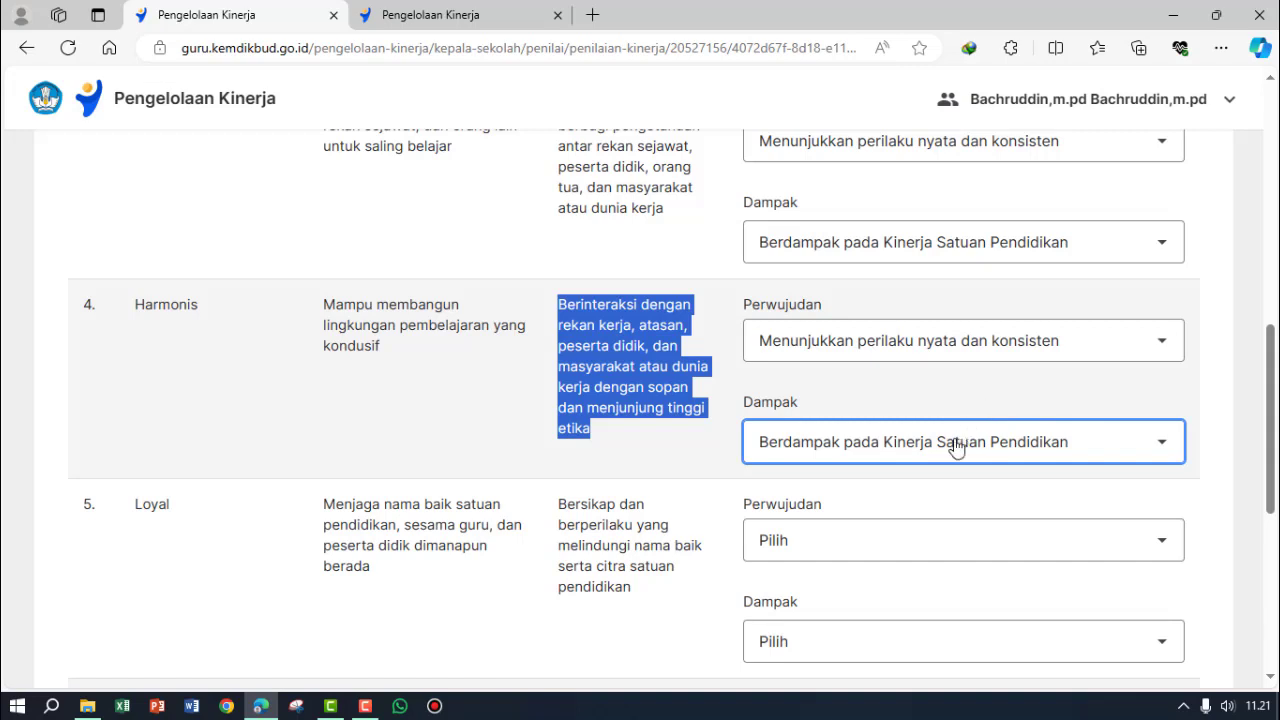
- Examine the Loyal aspect's indicator and Perwujudan description, checking them against the table's column headings
scroll(951, 446, down, 2)
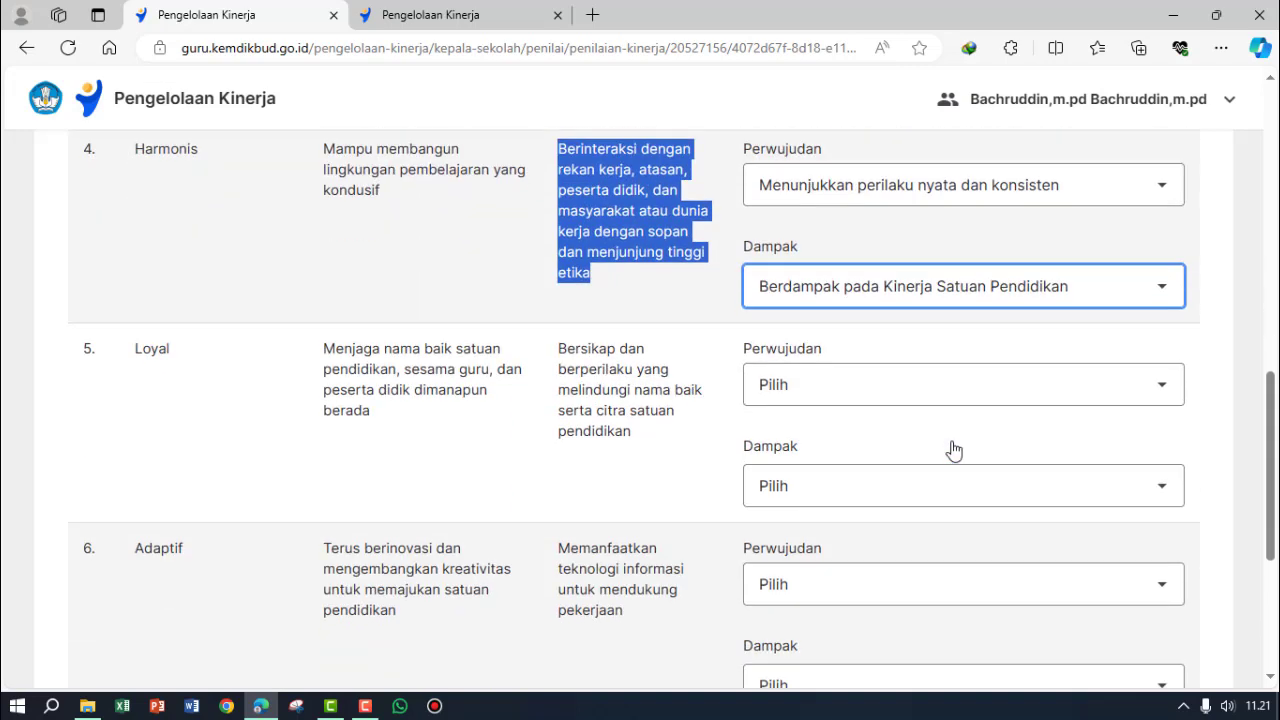
double_click(158, 349)
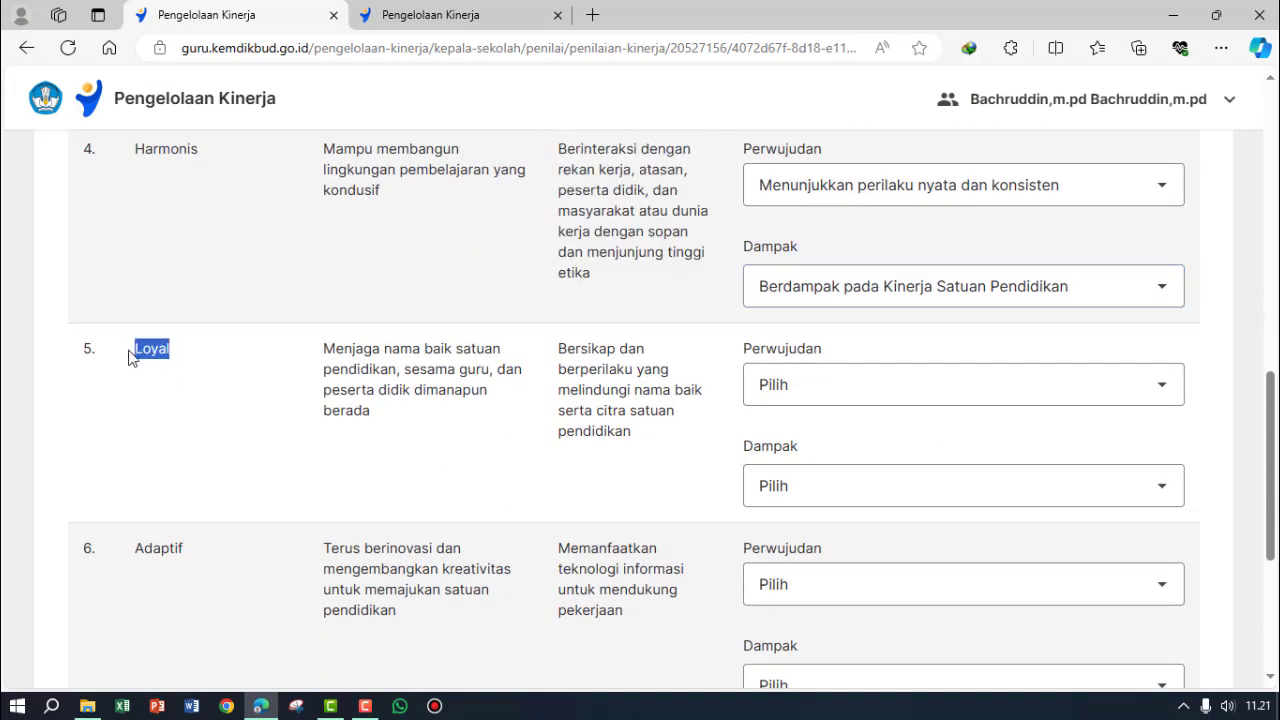
scroll(280, 446, up, 10)
scroll(286, 446, down, 9)
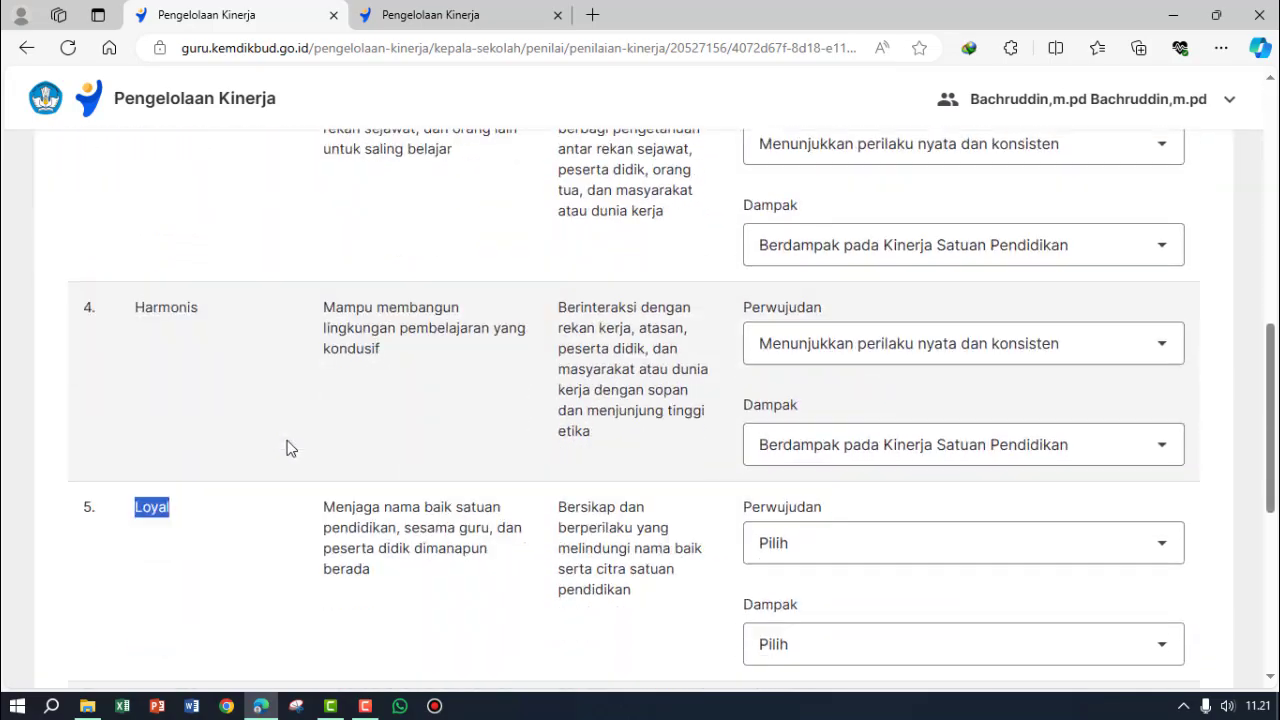
scroll(300, 447, up, 2)
scroll(316, 447, up, 8)
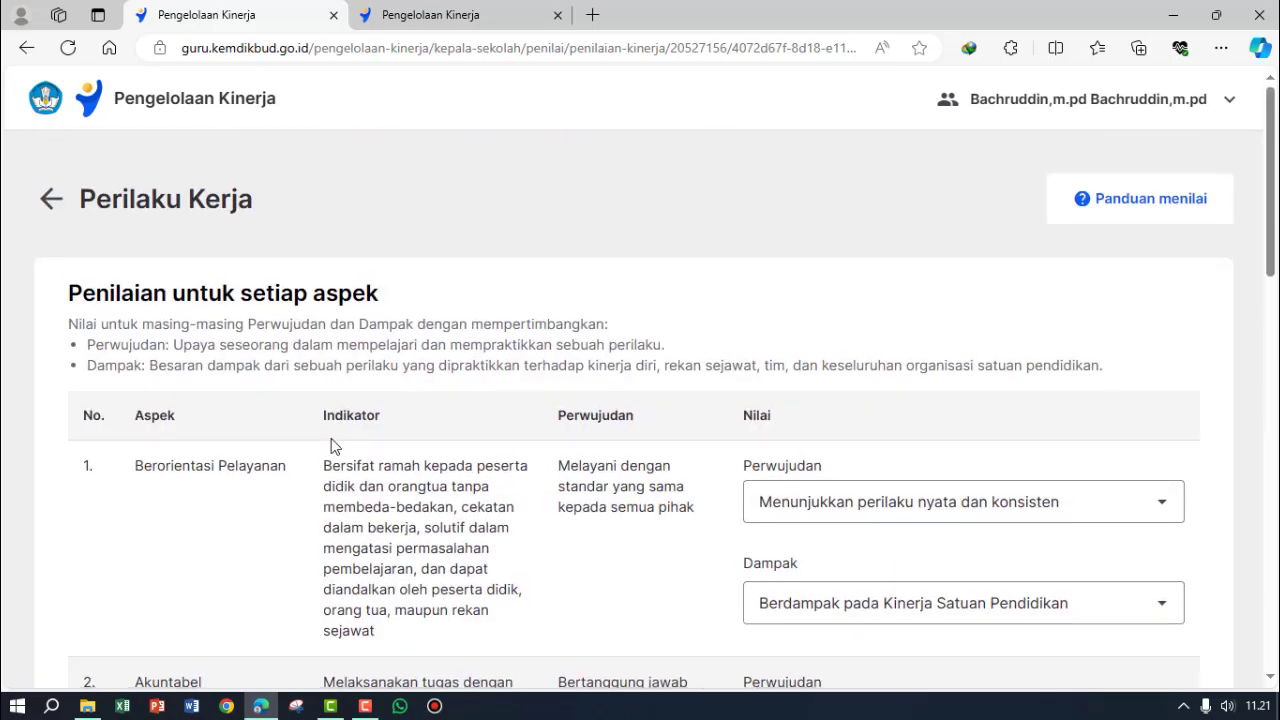
scroll(334, 445, down, 7)
scroll(369, 446, down, 3)
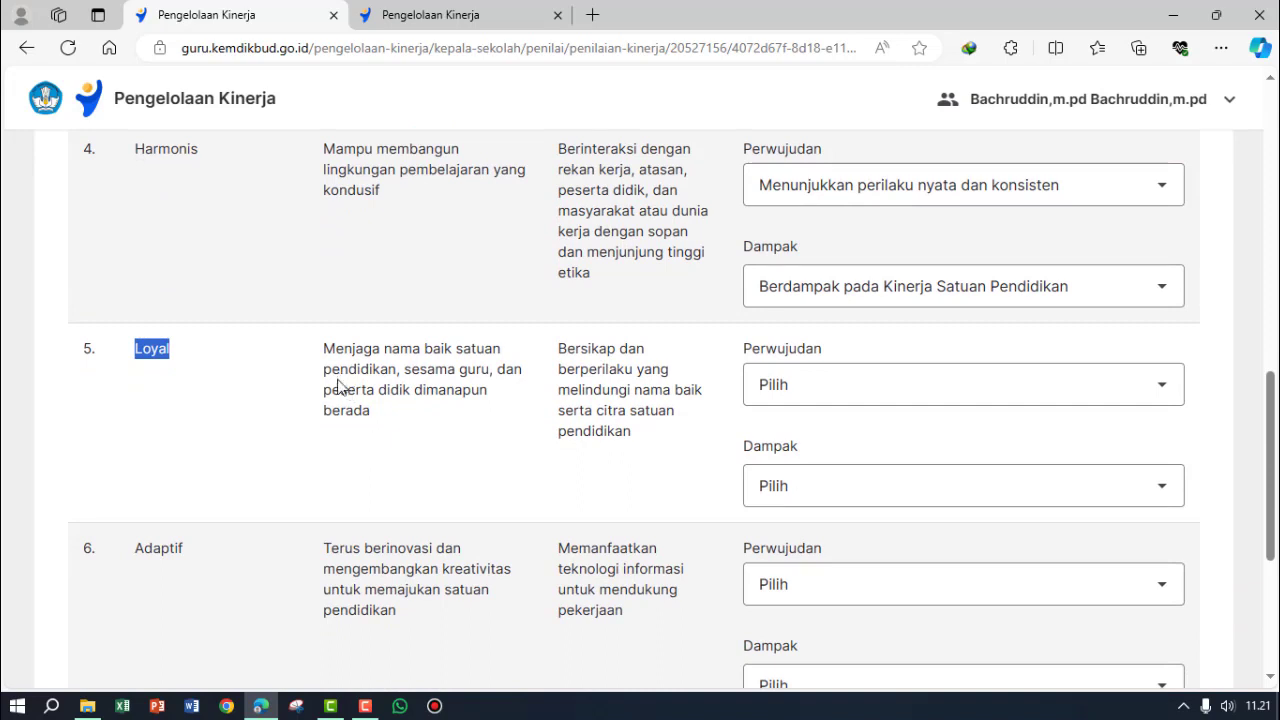
drag(327, 352, 531, 417)
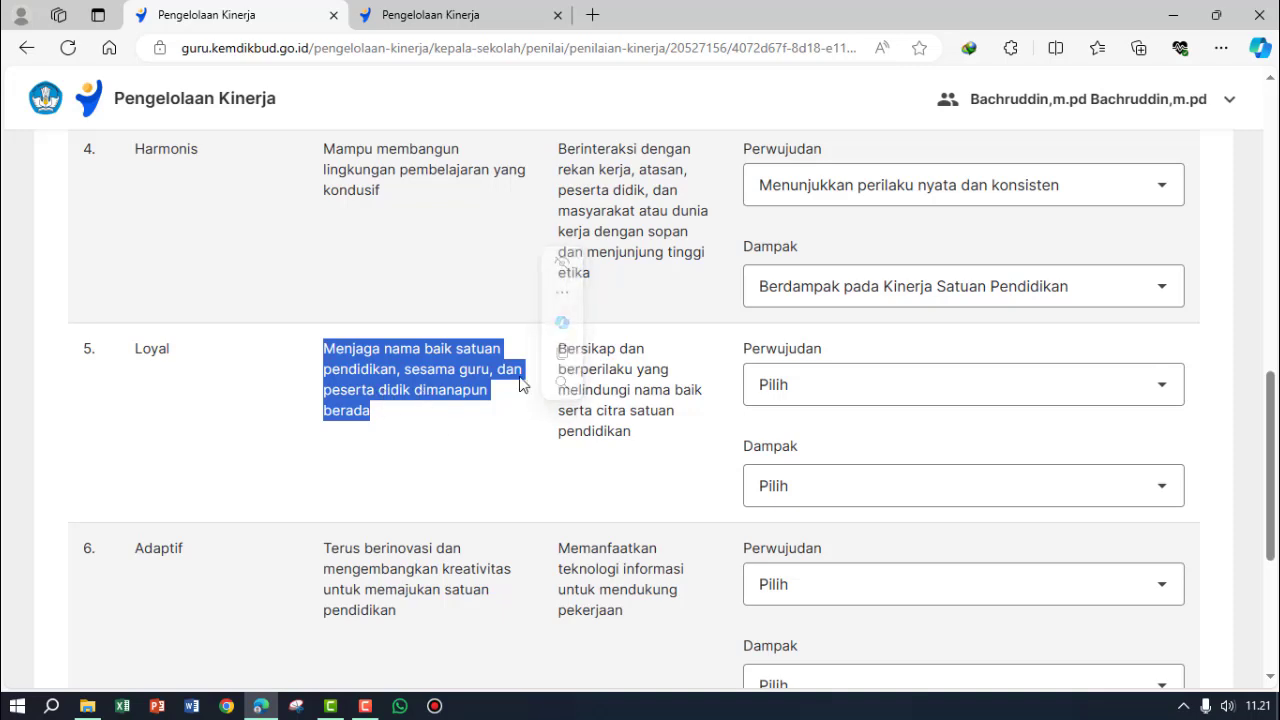
drag(649, 446, 561, 355)
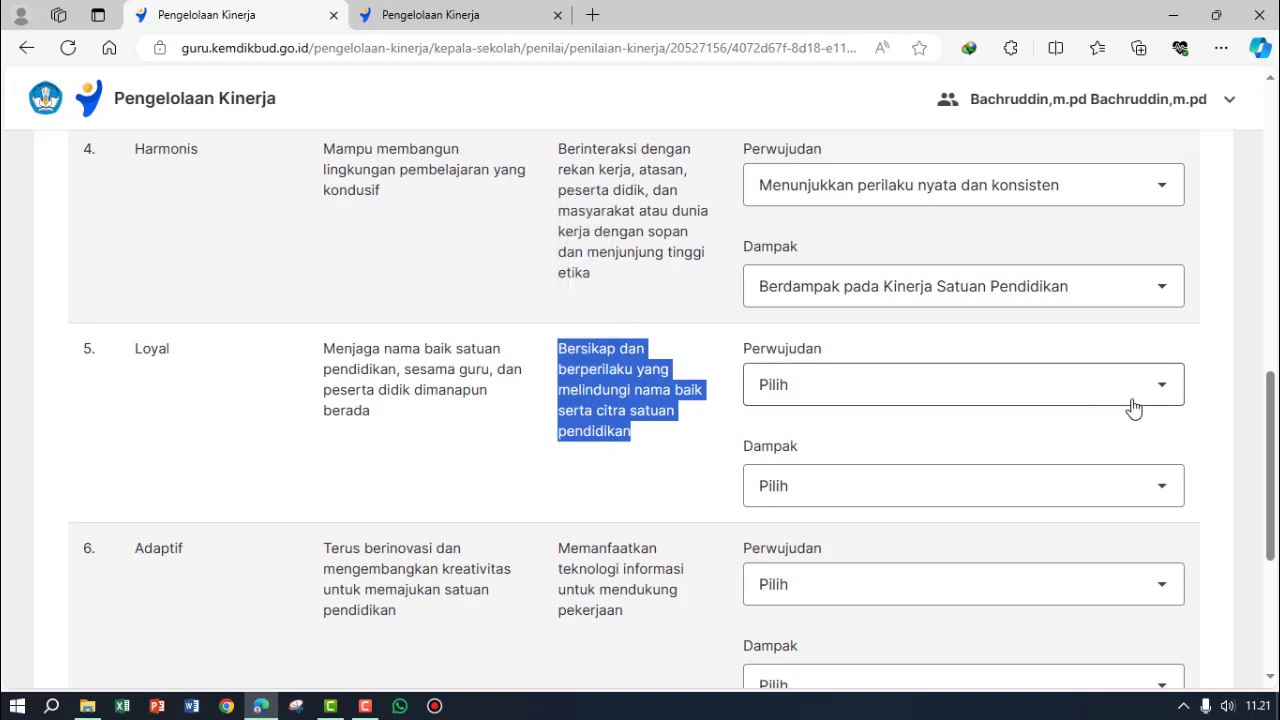
- Rate Loyal as "Menunjukkan perilaku nyata dan konsisten" for Perwujudan and "Berdampak pada Kinerja Satuan Pendidikan" for Dampak
click(1165, 391)
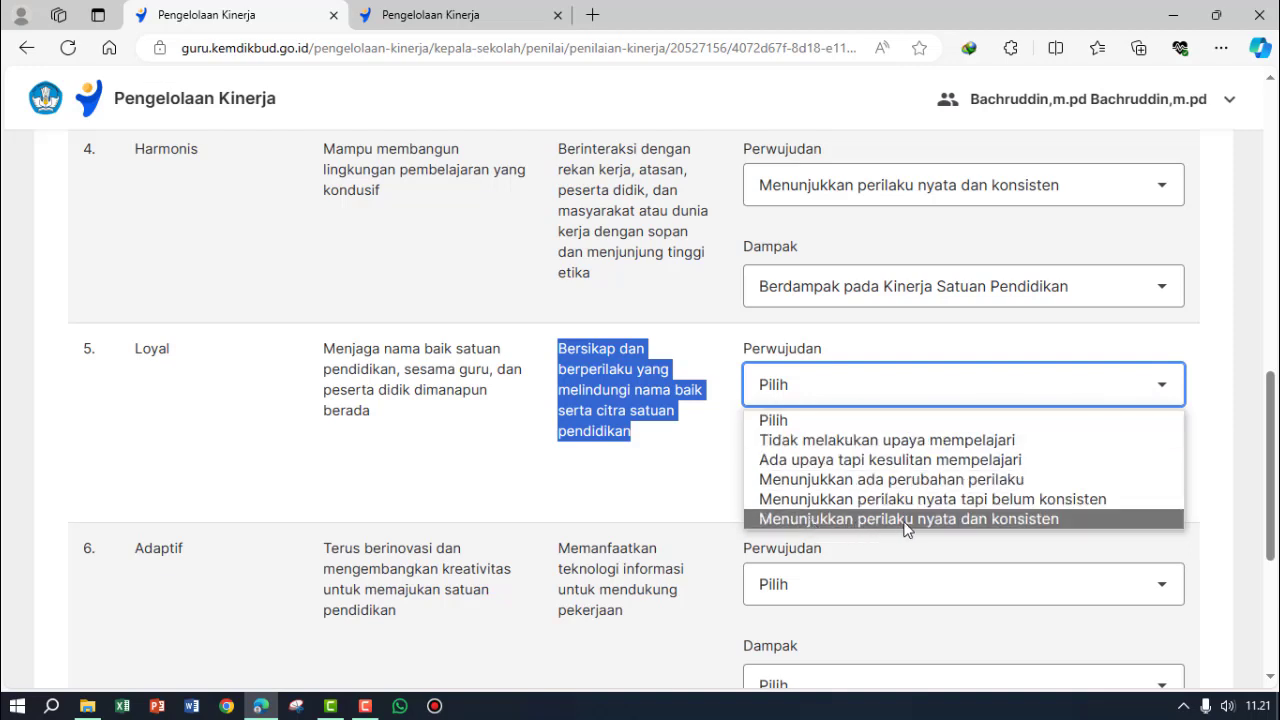
click(1008, 522)
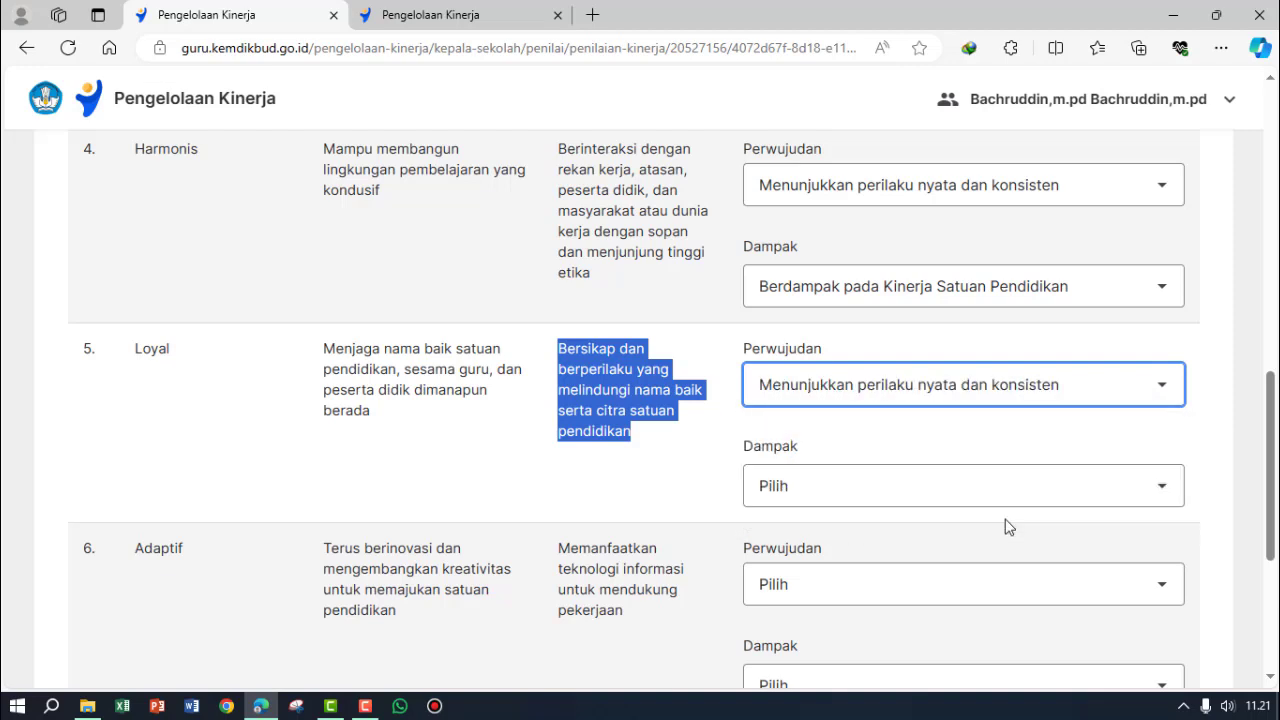
click(1165, 487)
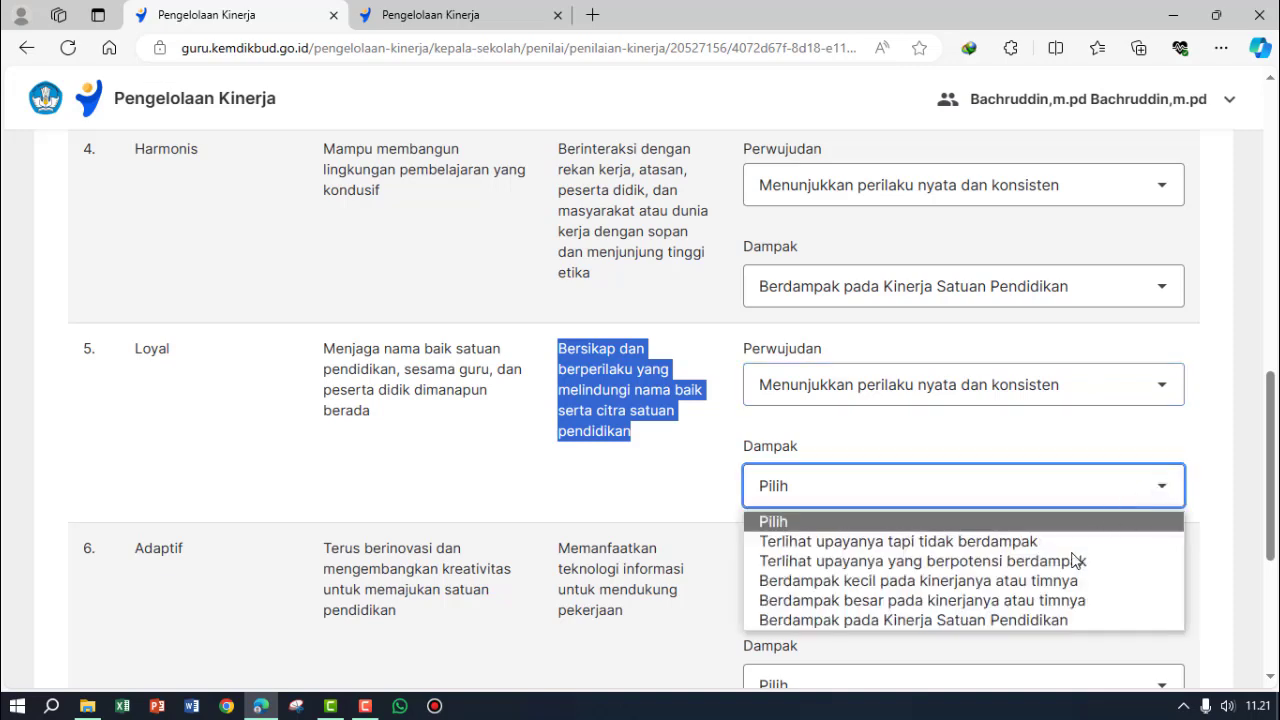
click(960, 619)
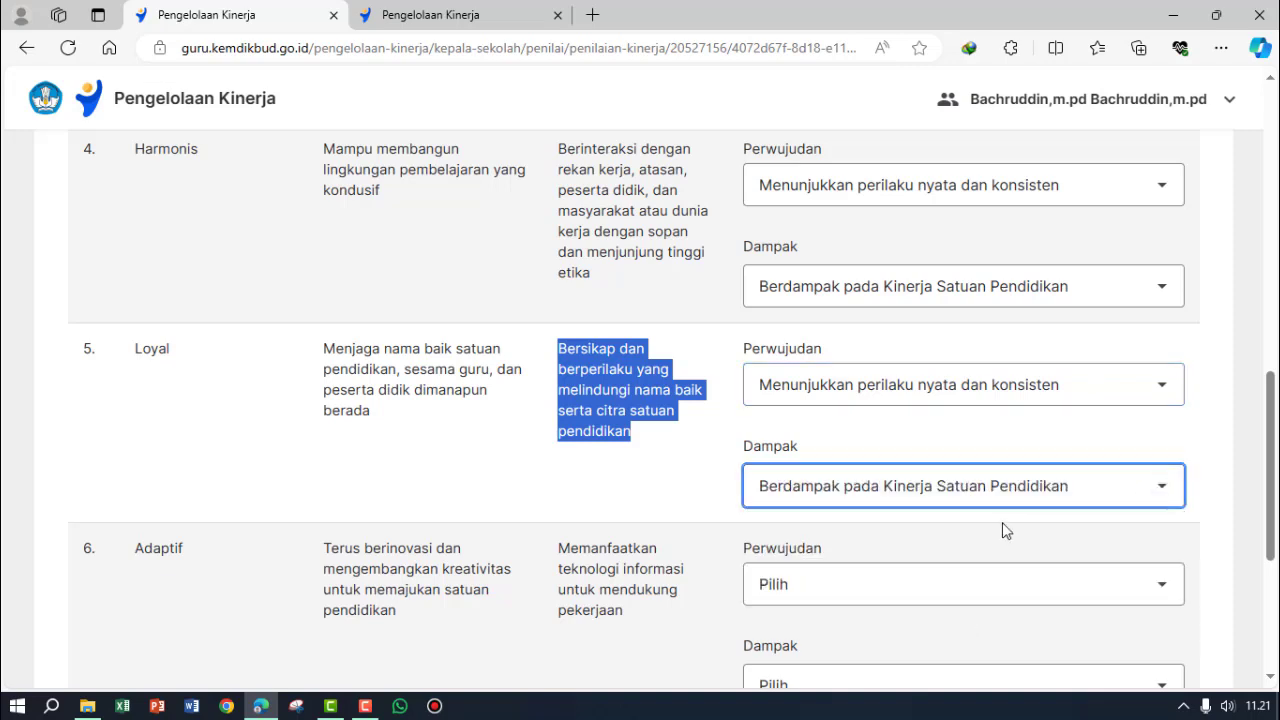
scroll(1015, 505, down, 2)
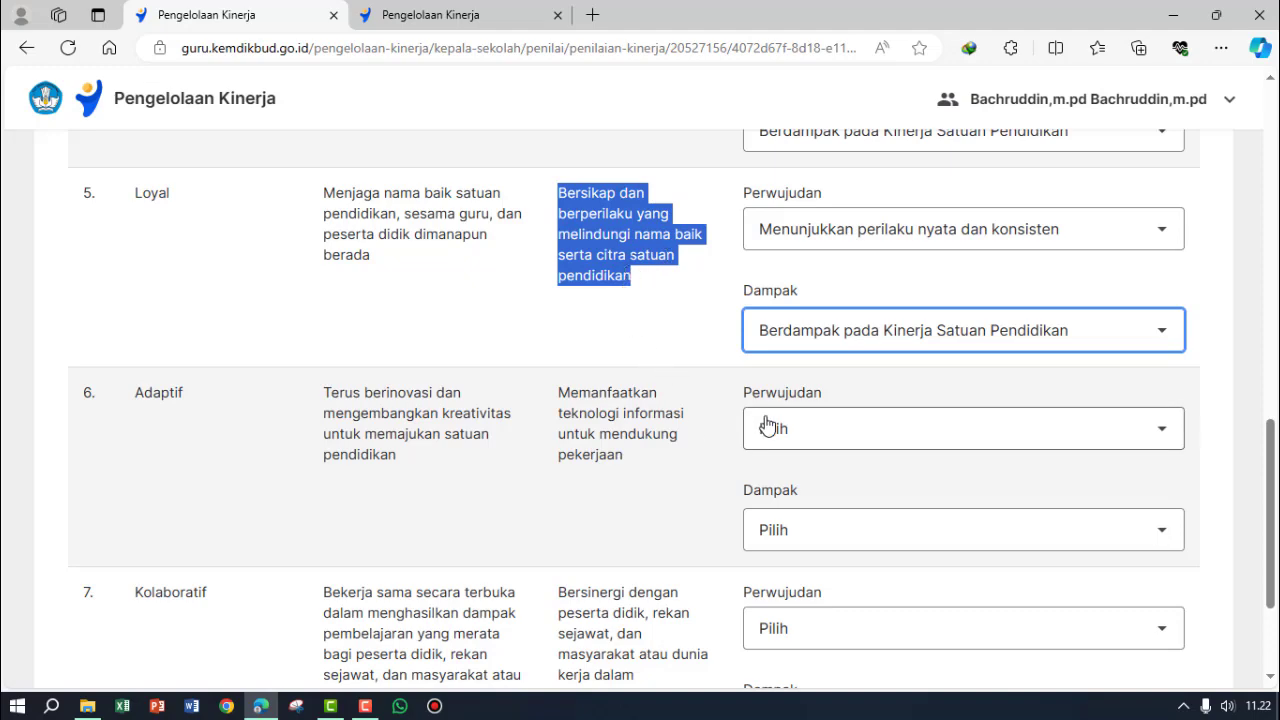
- Examine the Adaptif aspect's indicator and Perwujudan description, checking them against the table's column headings
drag(192, 396, 136, 394)
scroll(262, 430, up, 10)
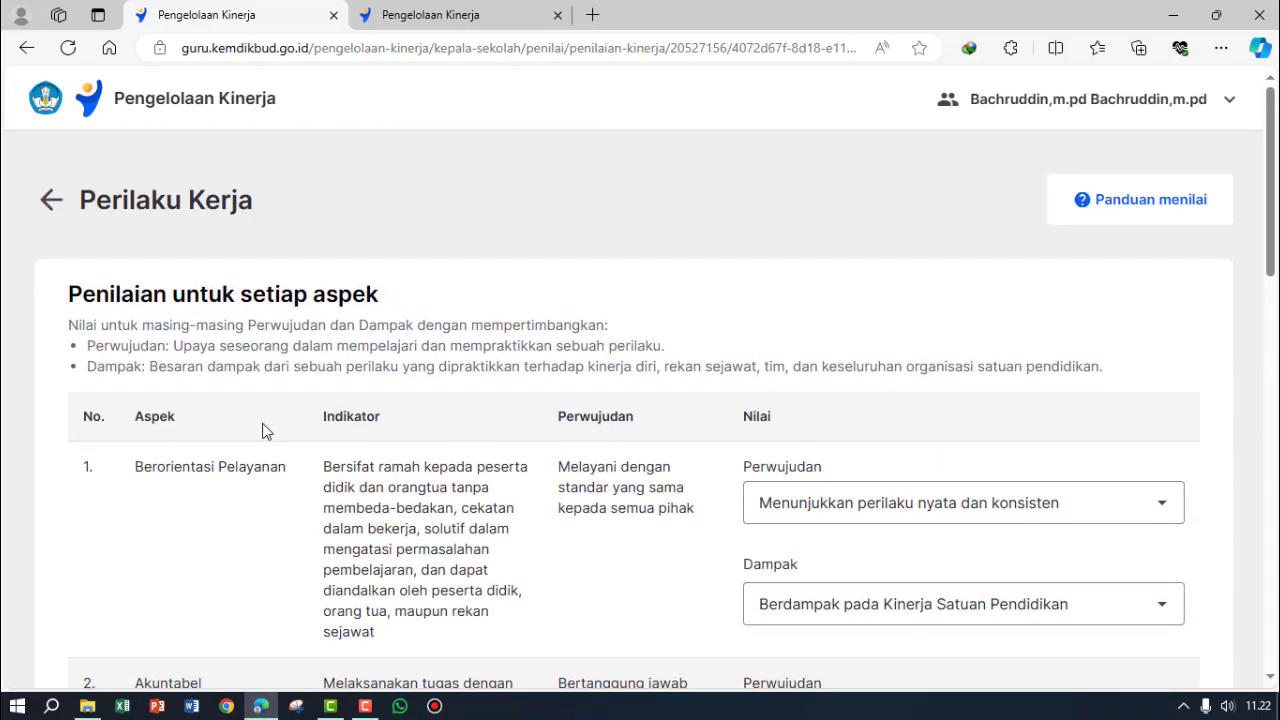
scroll(263, 430, down, 2)
scroll(268, 436, down, 9)
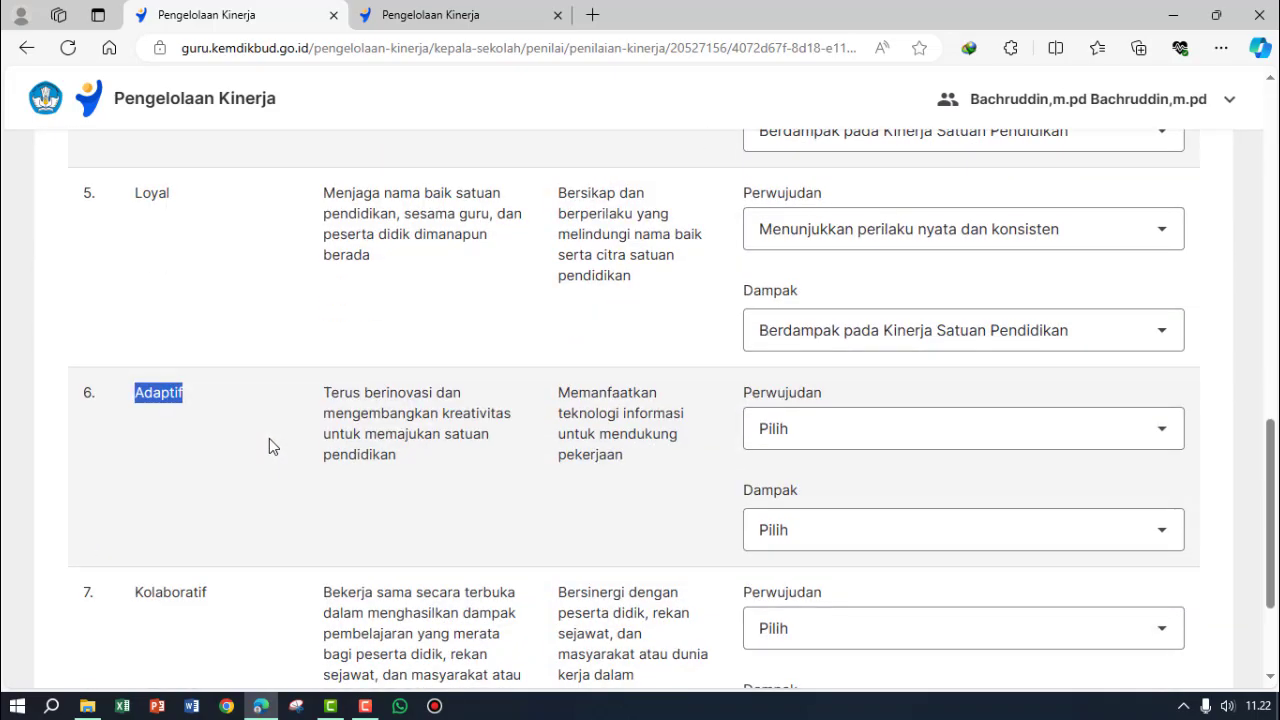
scroll(380, 451, up, 10)
scroll(386, 445, down, 8)
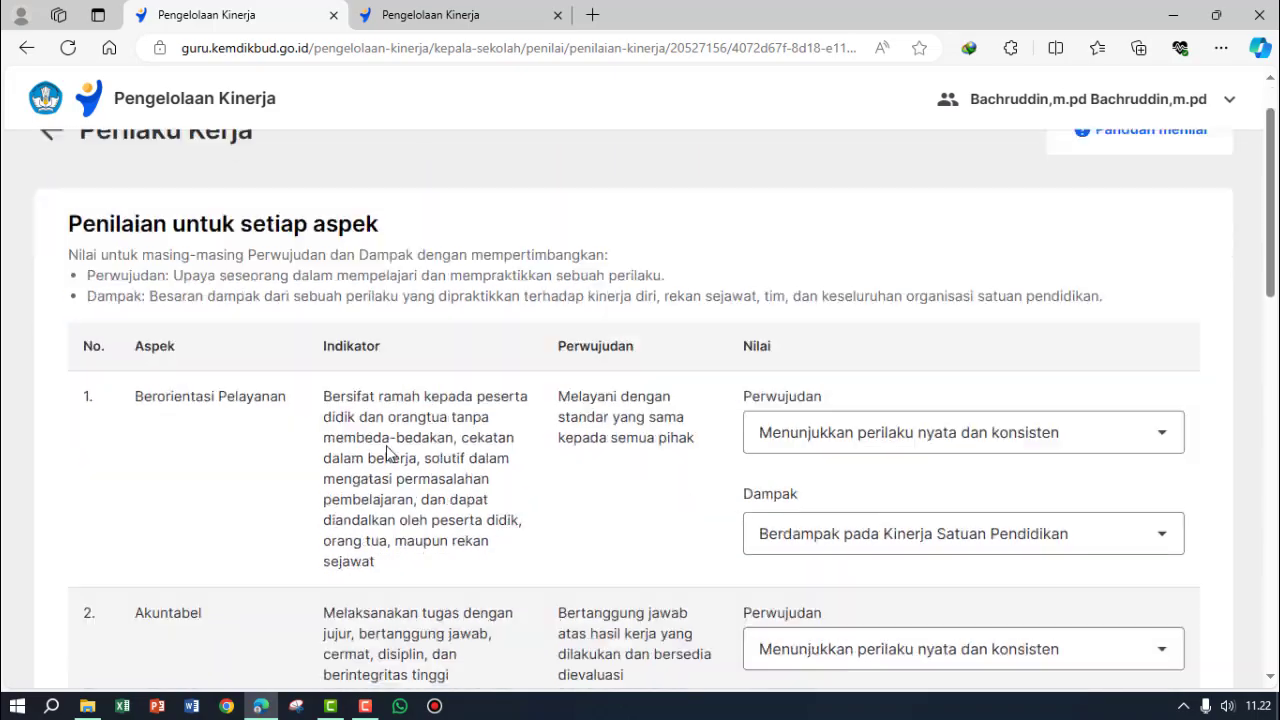
scroll(390, 453, down, 1)
scroll(392, 451, up, 10)
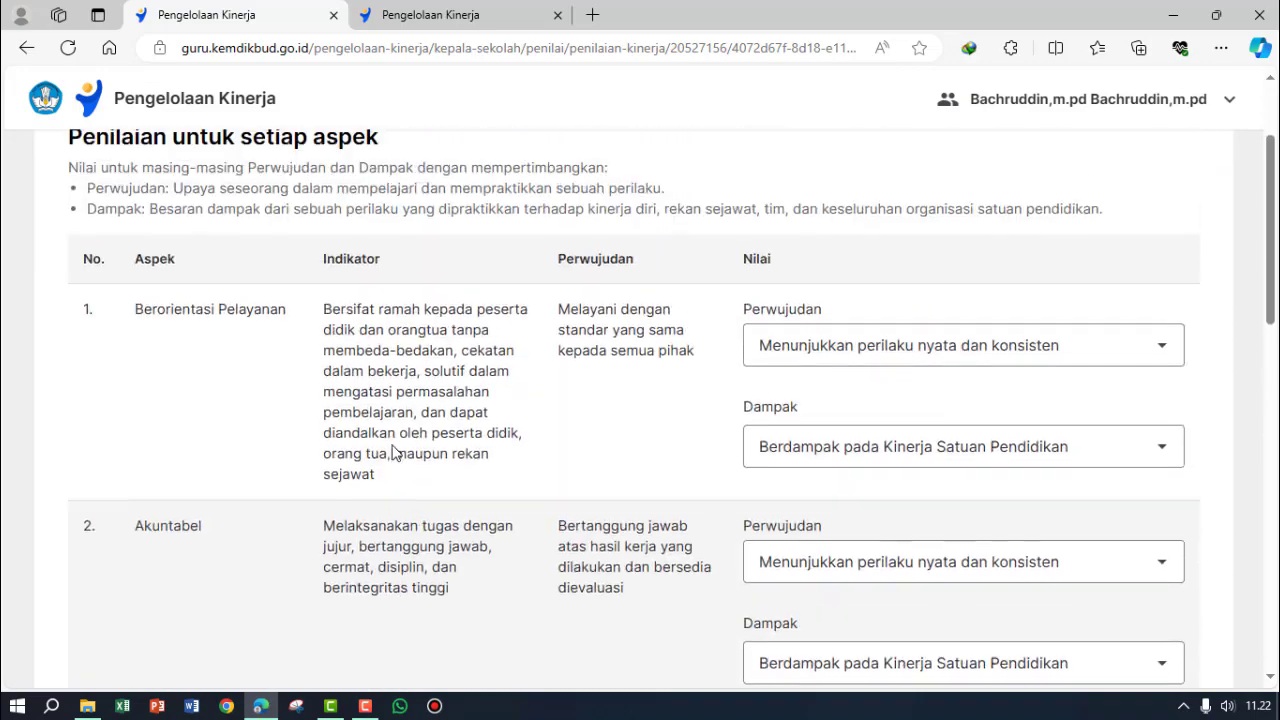
scroll(400, 455, down, 11)
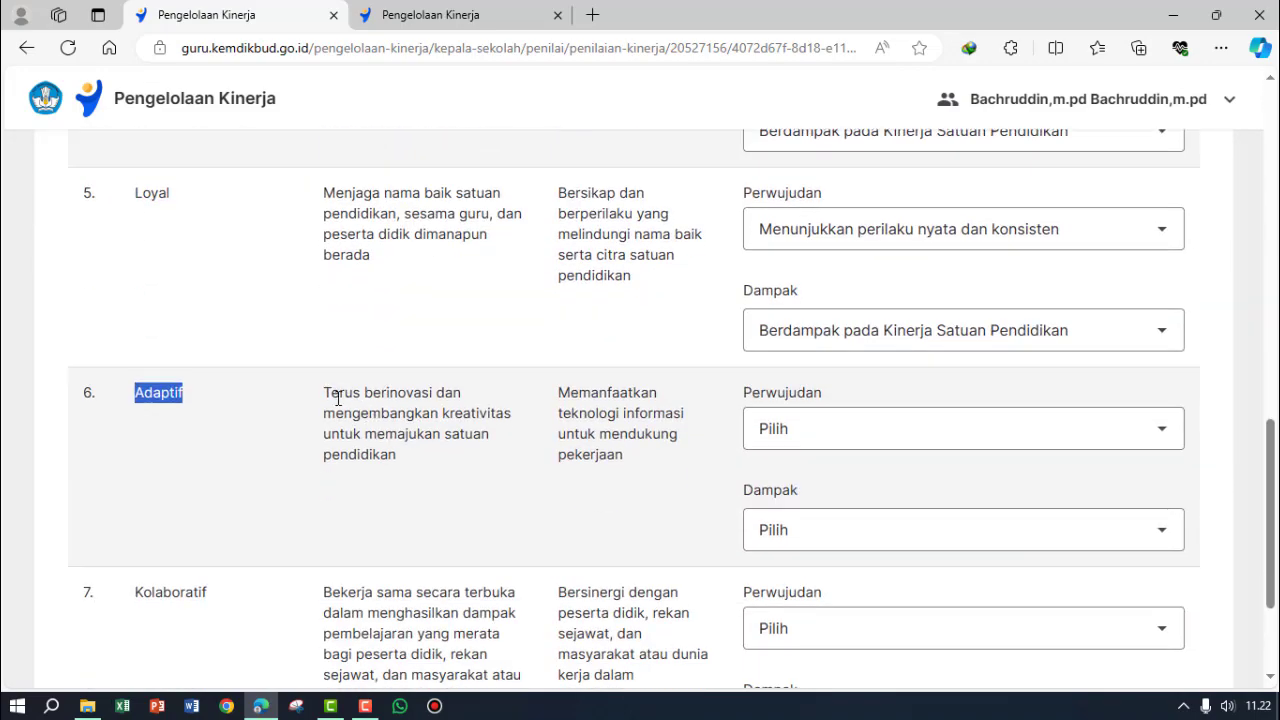
drag(327, 391, 529, 456)
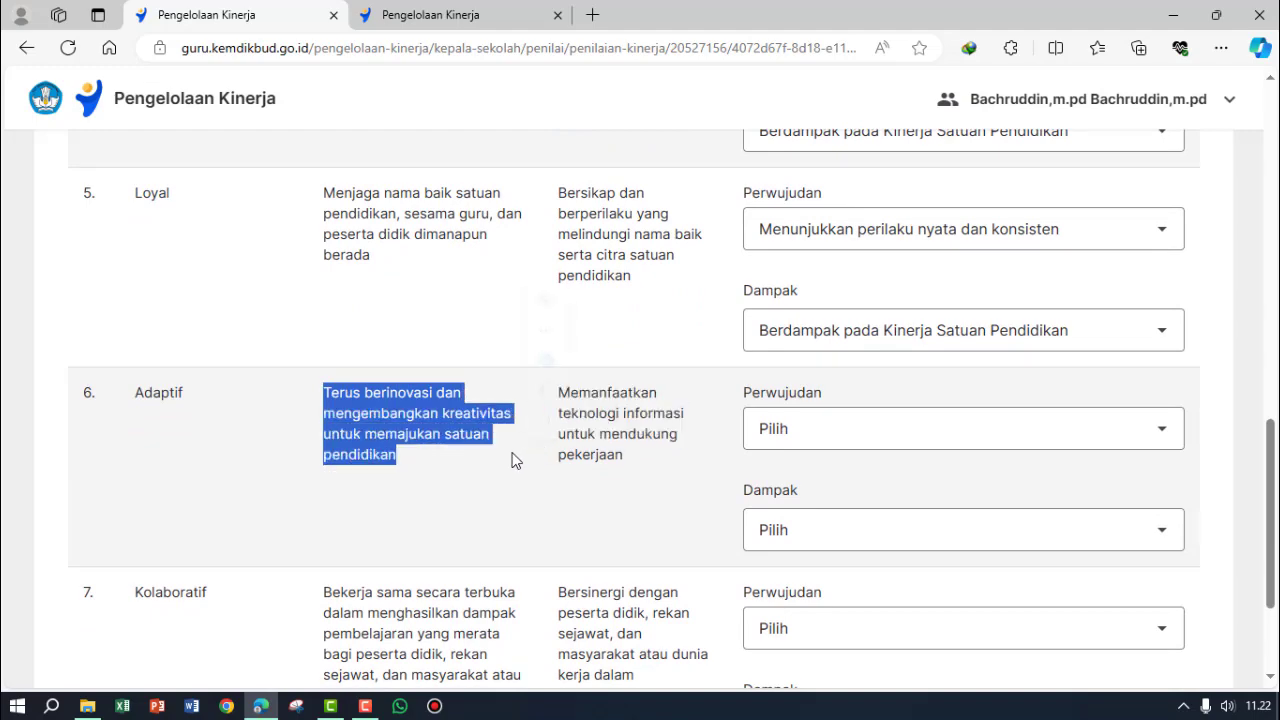
scroll(700, 486, up, 10)
scroll(701, 484, down, 7)
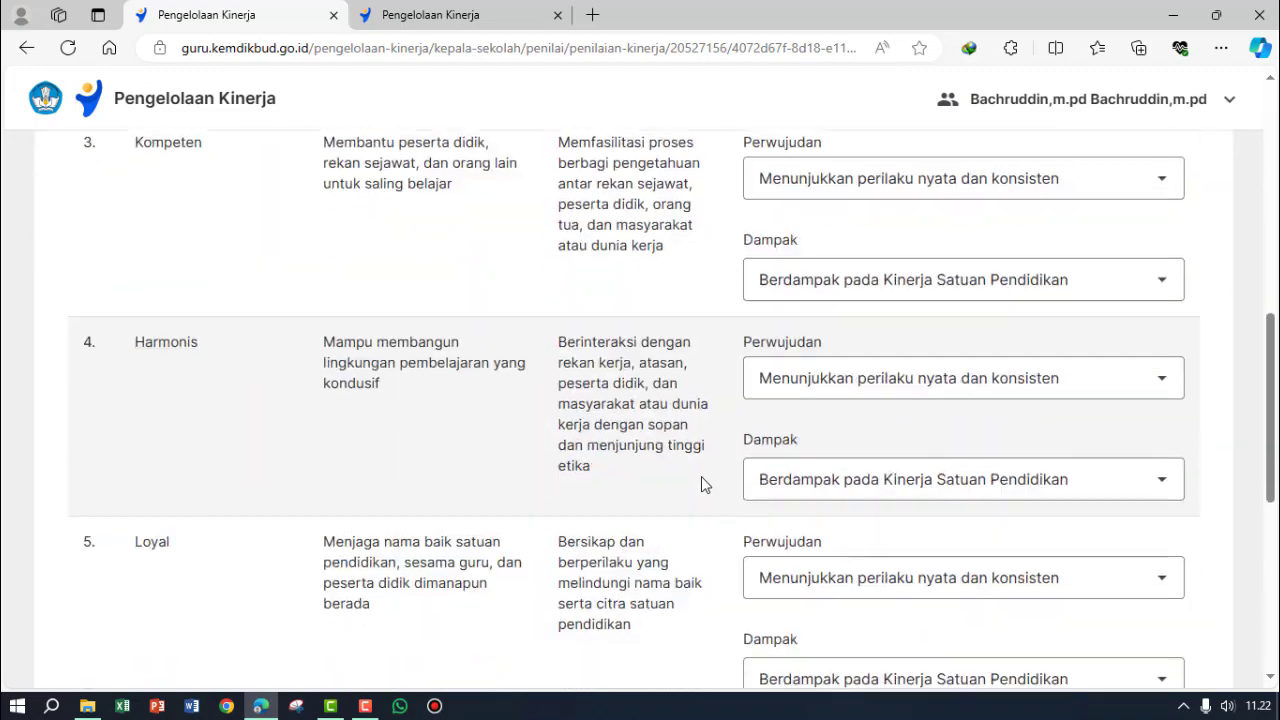
scroll(701, 484, down, 5)
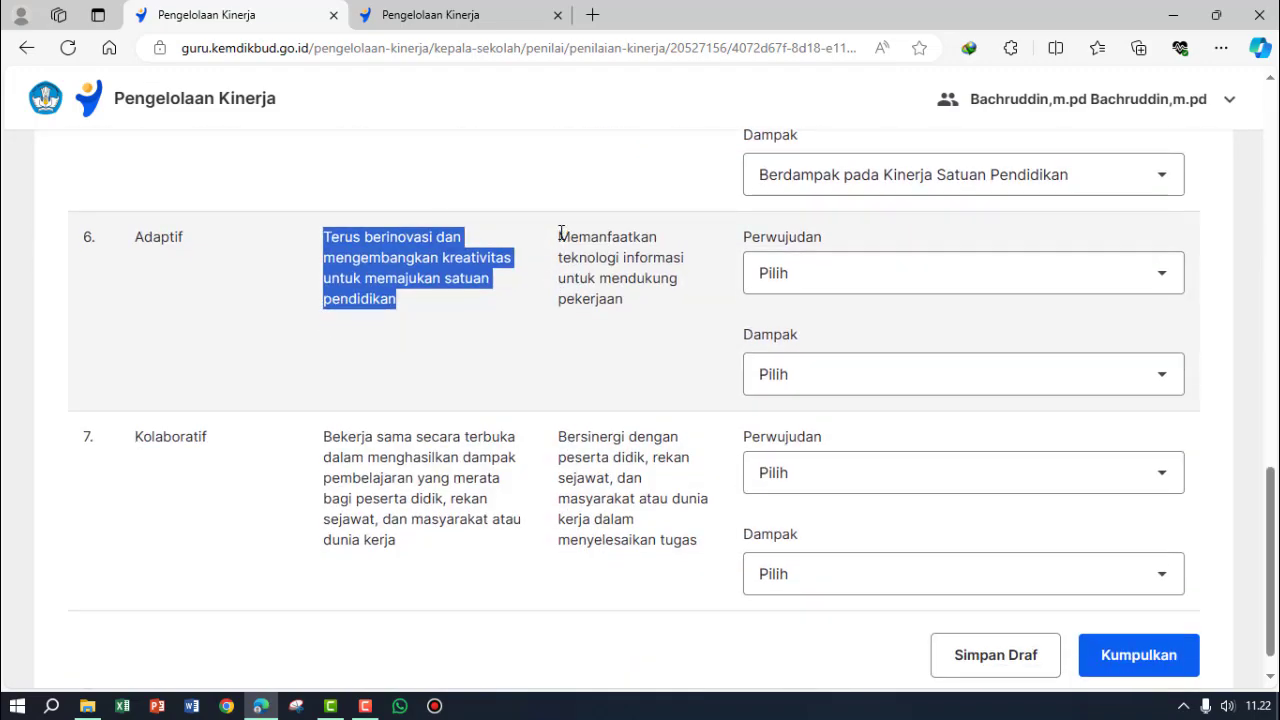
drag(561, 233, 690, 302)
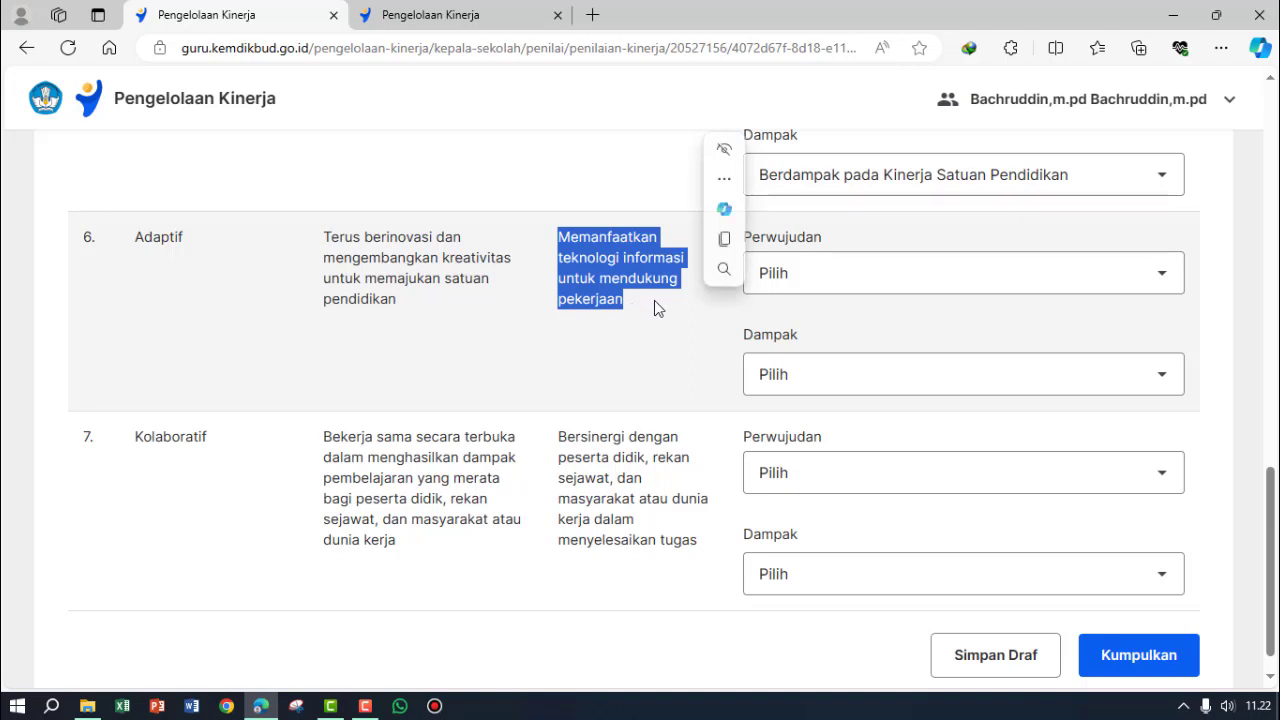
click(662, 340)
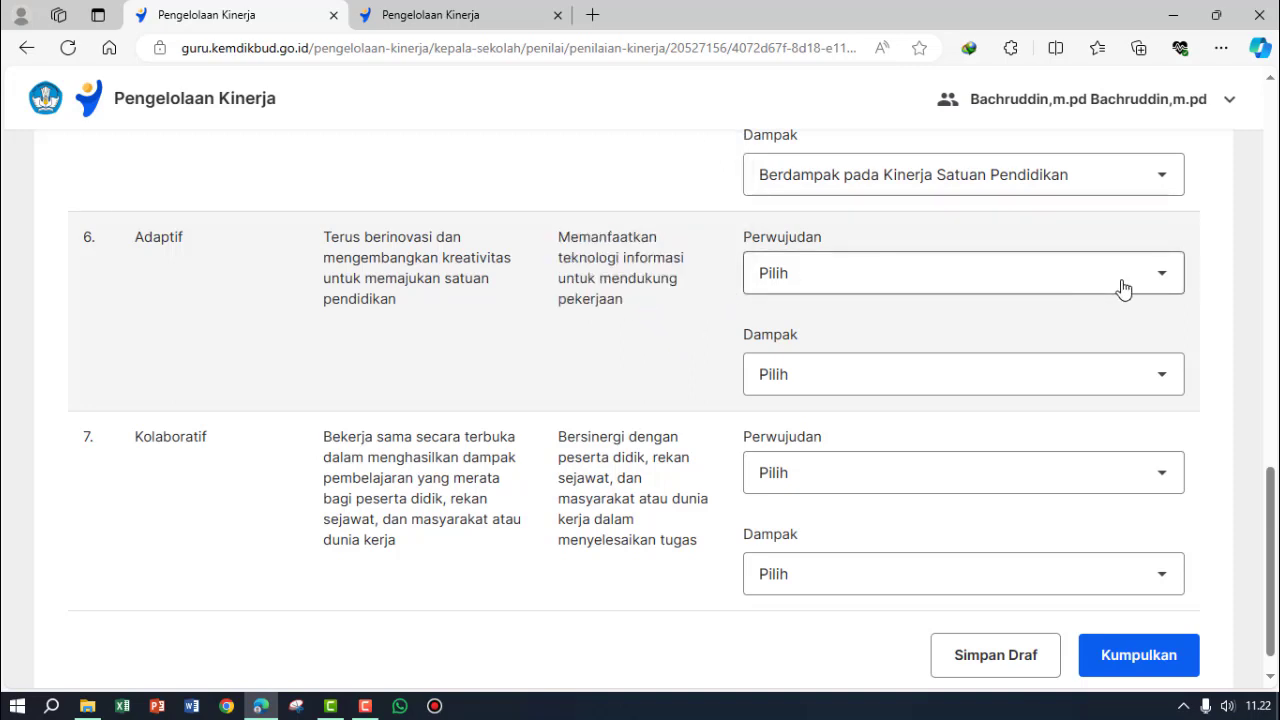
- Rate Adaptif as "Menunjukkan perilaku nyata dan konsisten" for Perwujudan and "Berdampak pada Kinerja Satuan Pendidikan" for Dampak
click(1166, 278)
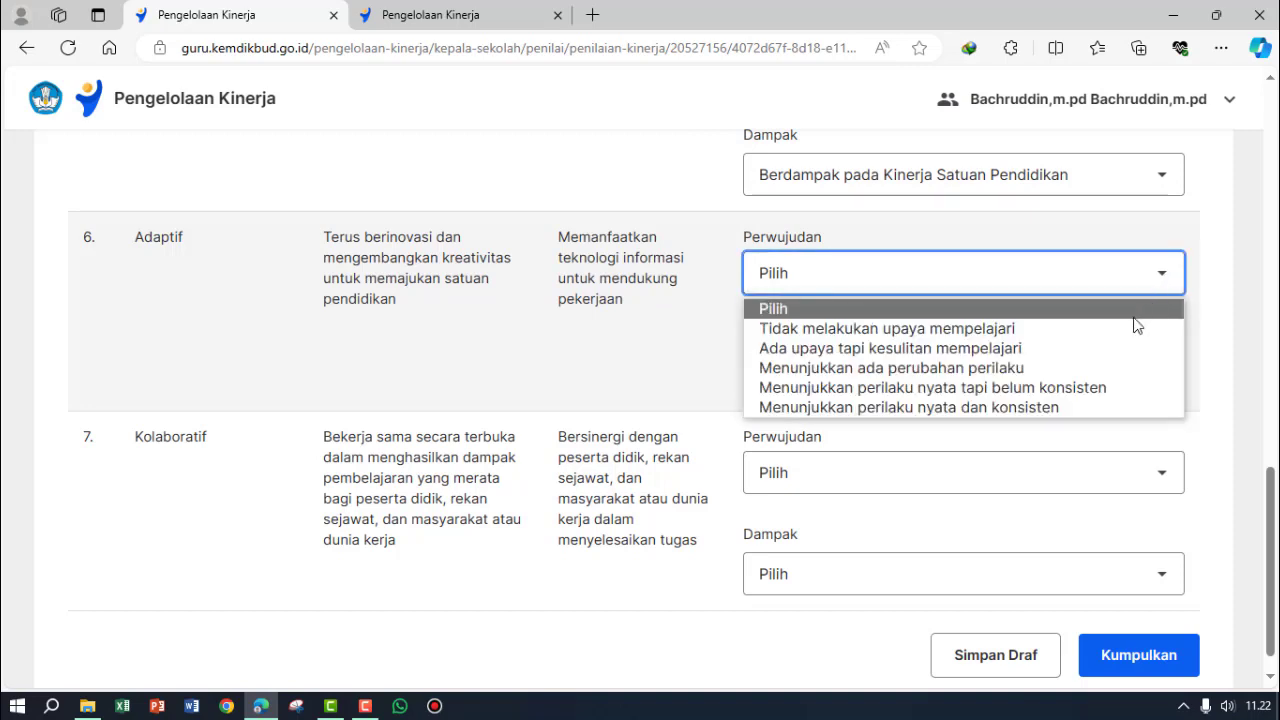
click(930, 407)
scroll(937, 406, down, 1)
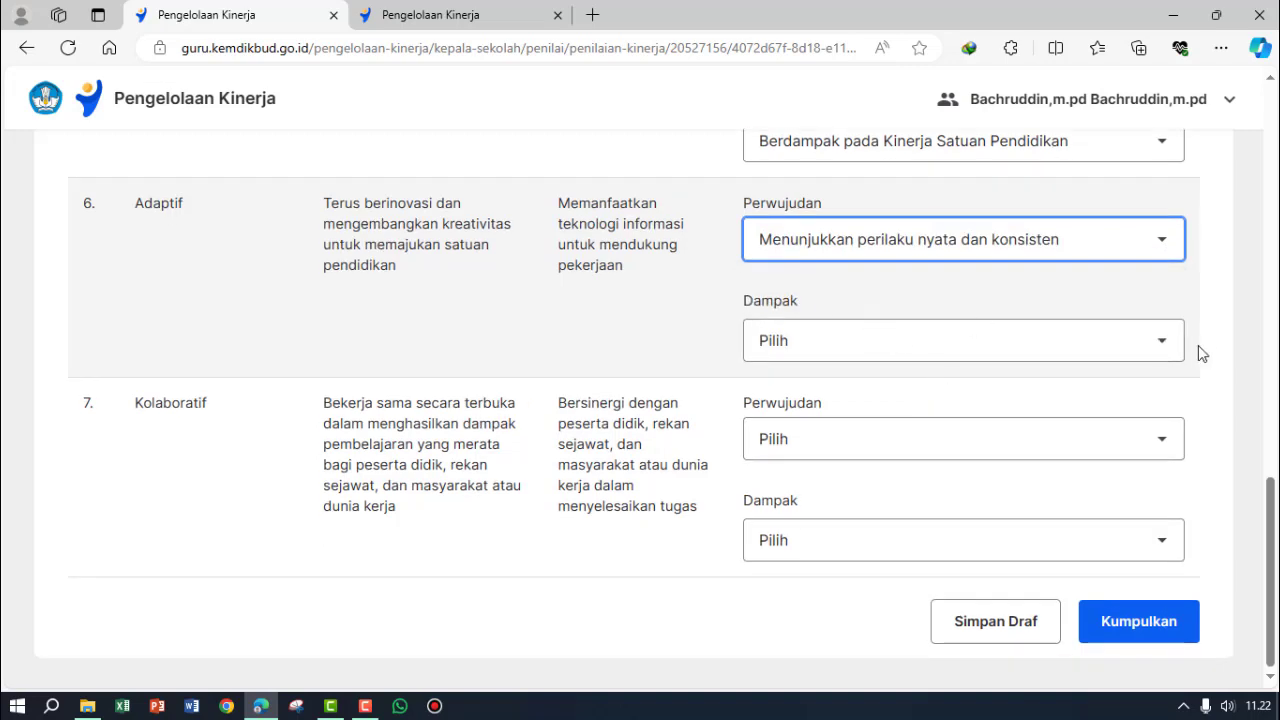
click(1157, 344)
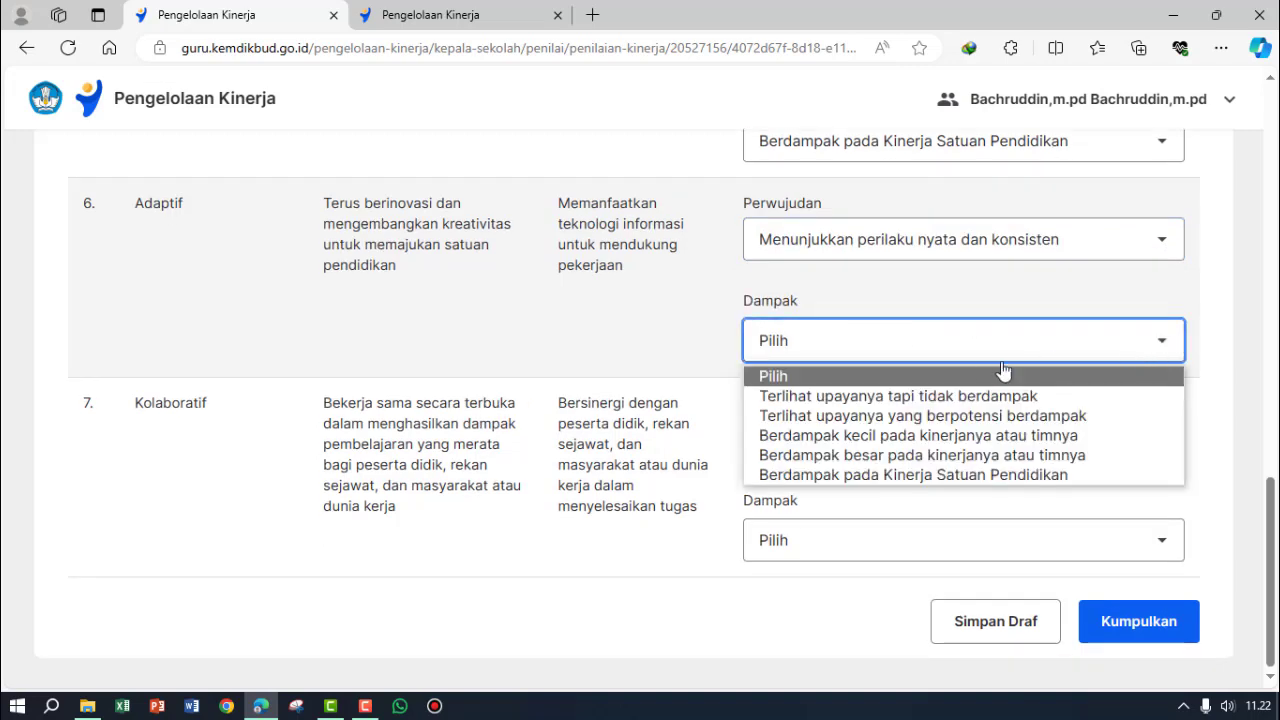
click(912, 477)
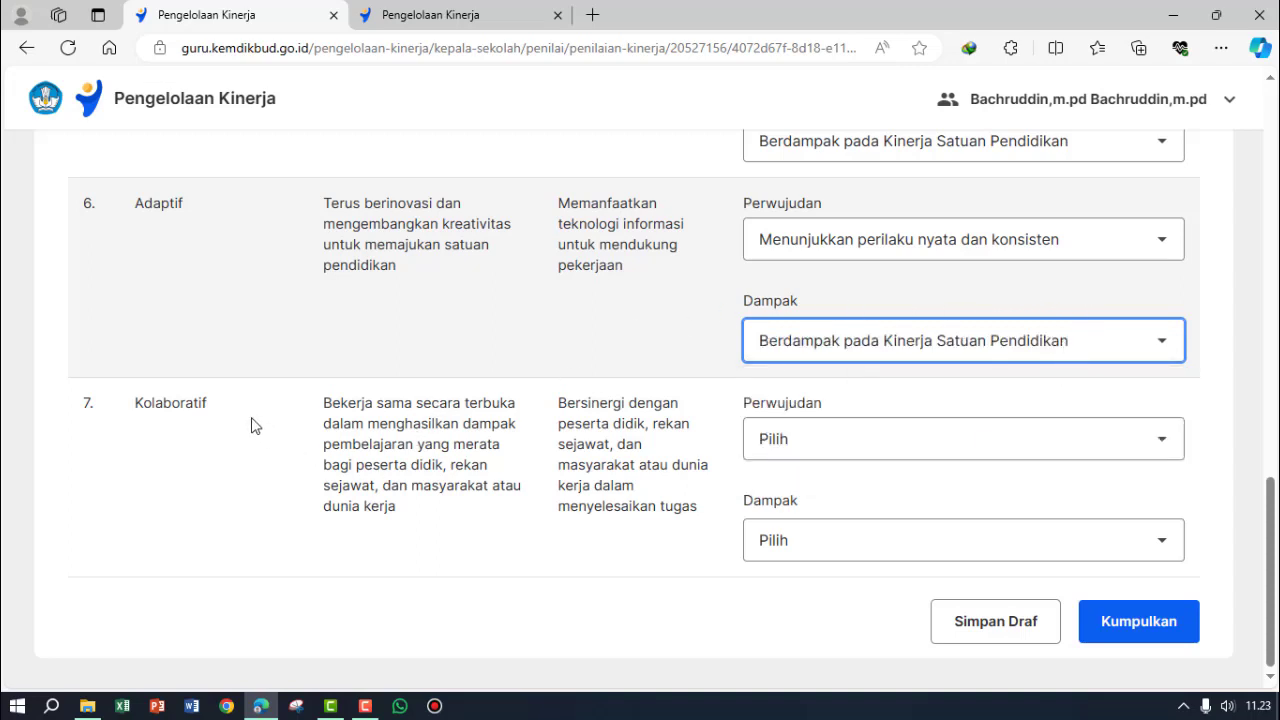
- Examine the Kolaboratif aspect's indicator and Perwujudan description, checking them against the table's column headings
drag(236, 413, 135, 411)
scroll(243, 343, up, 15)
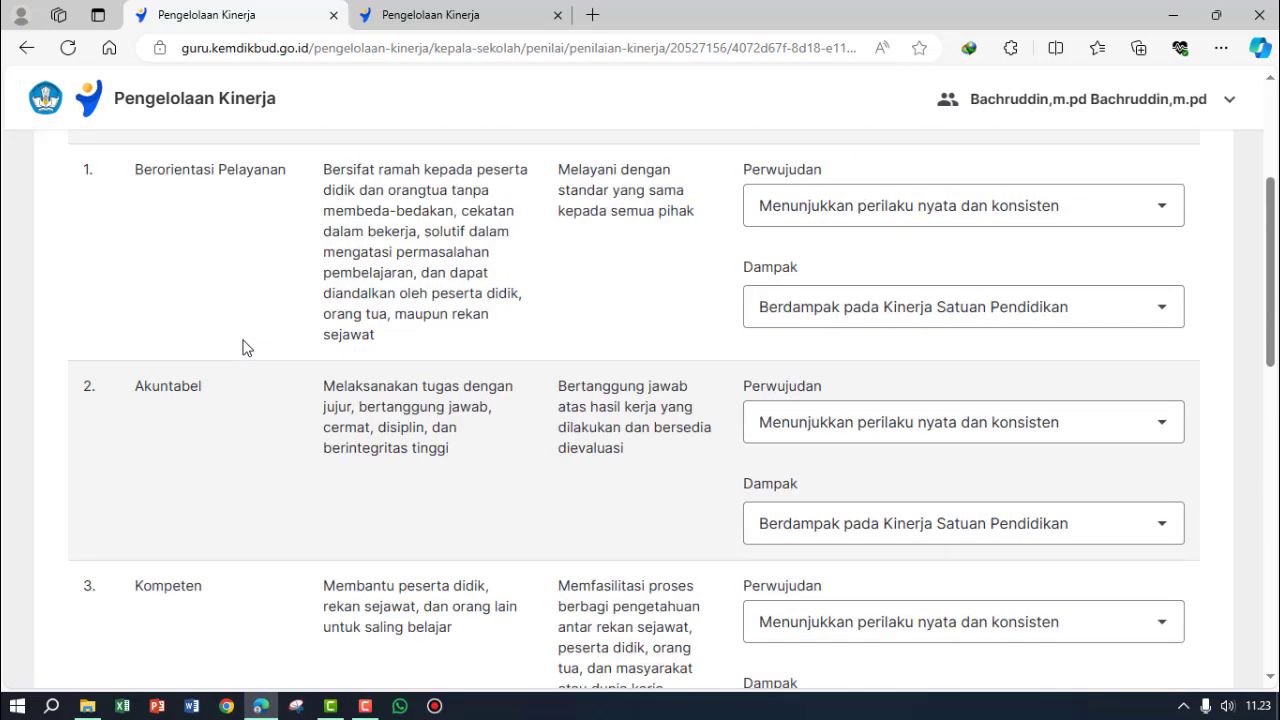
scroll(163, 346, down, 3)
scroll(175, 318, down, 10)
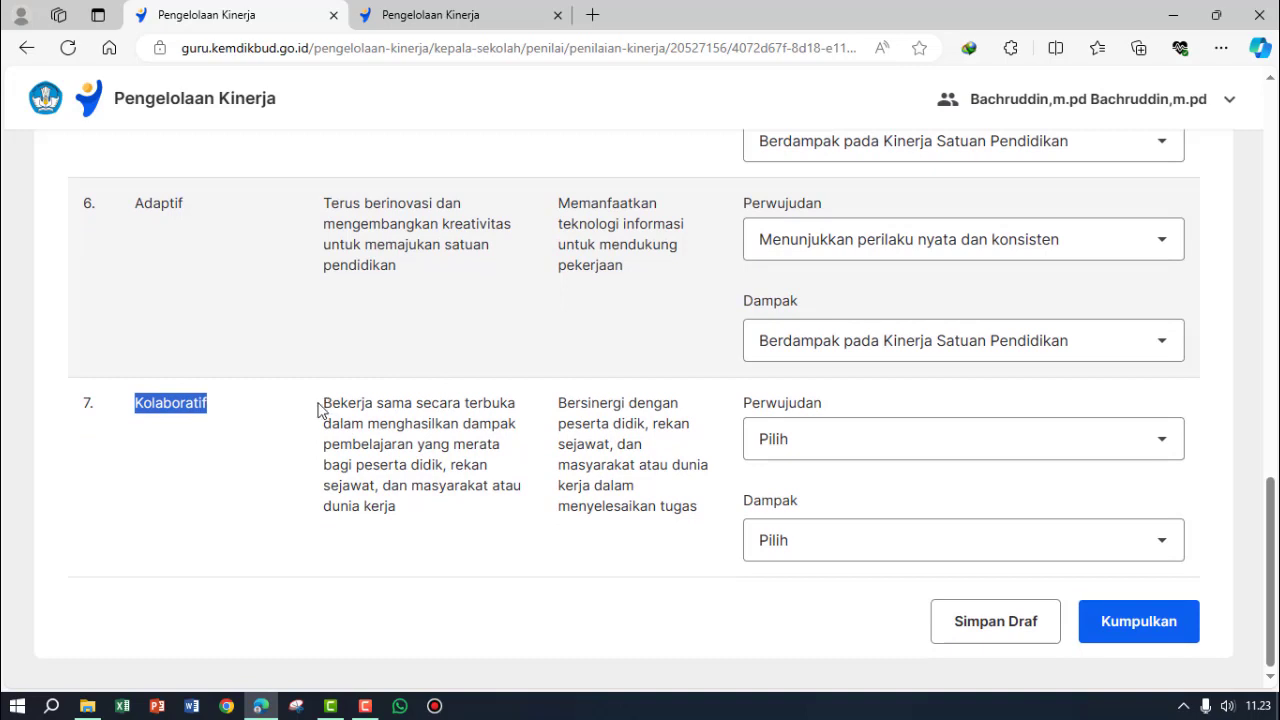
drag(325, 402, 528, 503)
scroll(716, 337, up, 5)
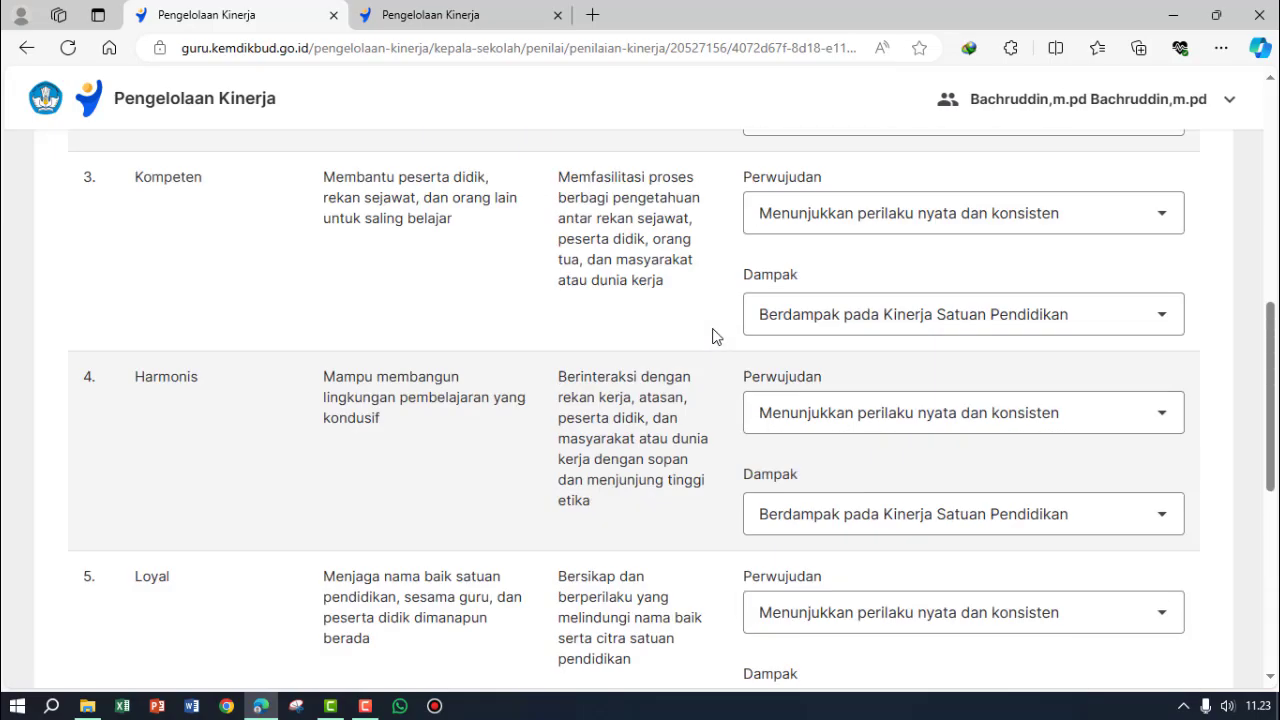
scroll(716, 337, up, 7)
scroll(705, 333, down, 10)
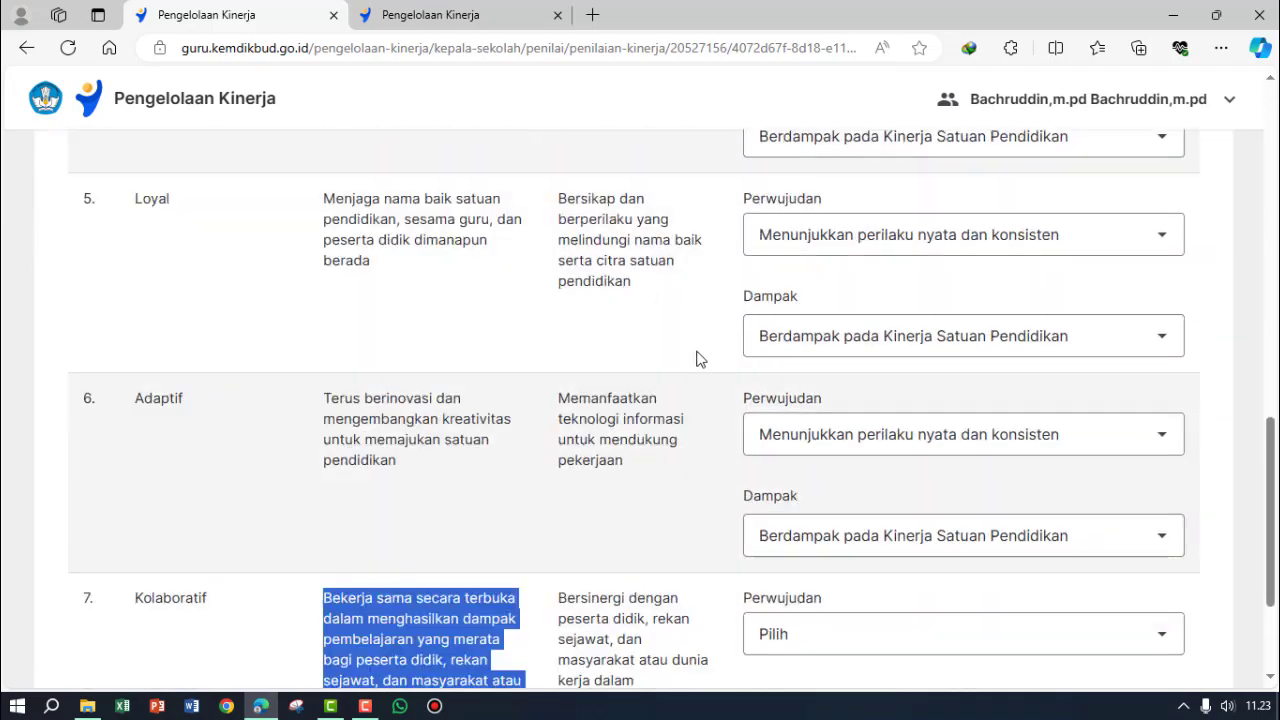
scroll(700, 359, down, 2)
drag(557, 403, 714, 513)
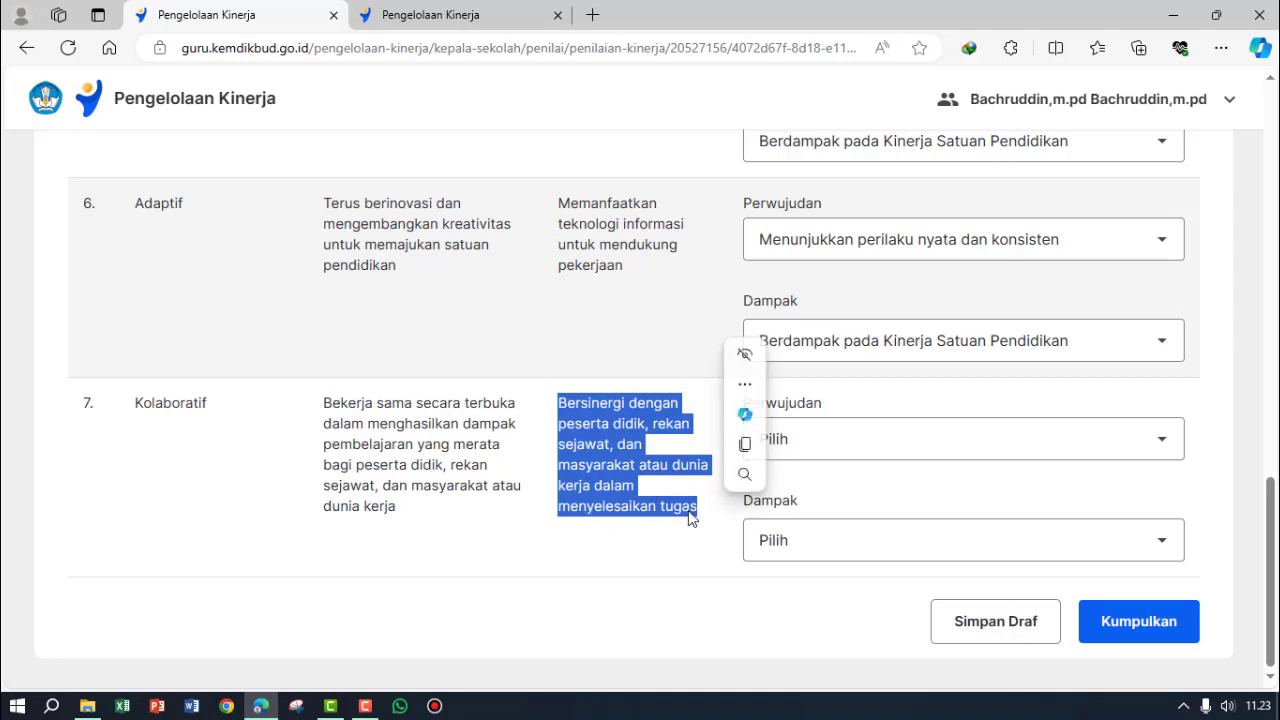
- Rate Kolaboratif as "Menunjukkan perilaku nyata dan konsisten" for Perwujudan and "Berdampak pada Kinerja Satuan Pendidikan" for Dampak
click(1160, 442)
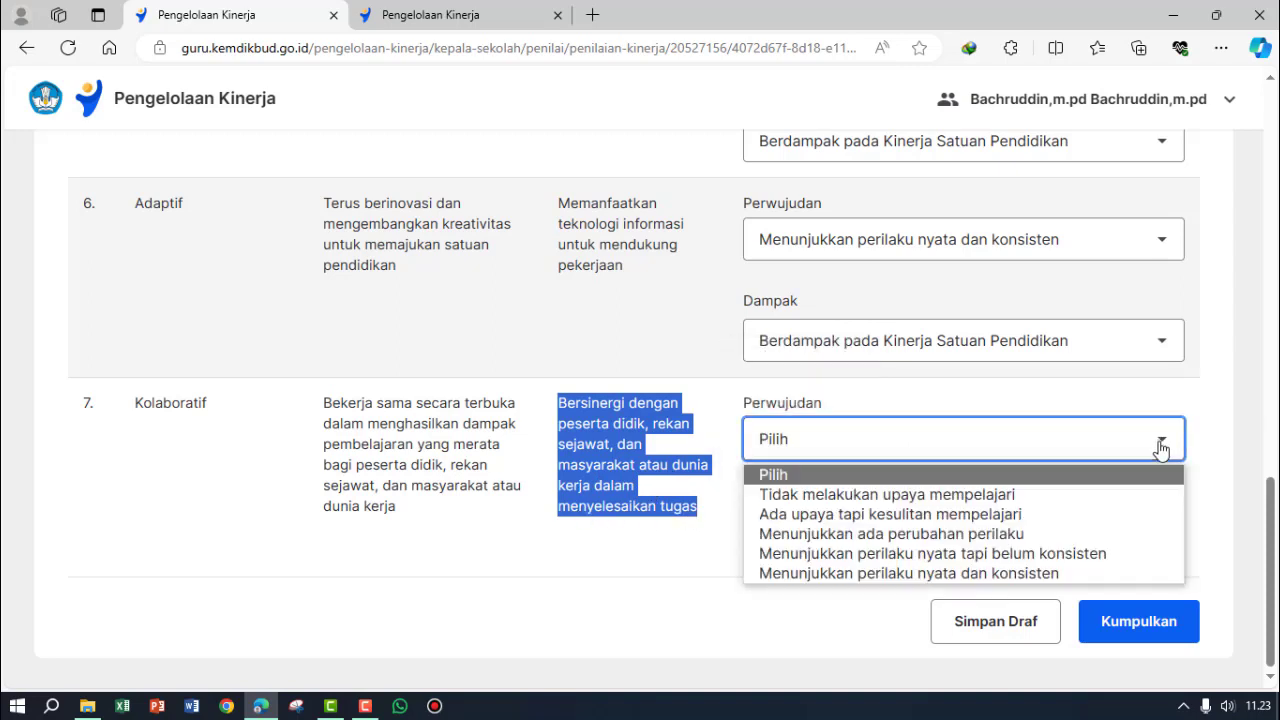
click(885, 572)
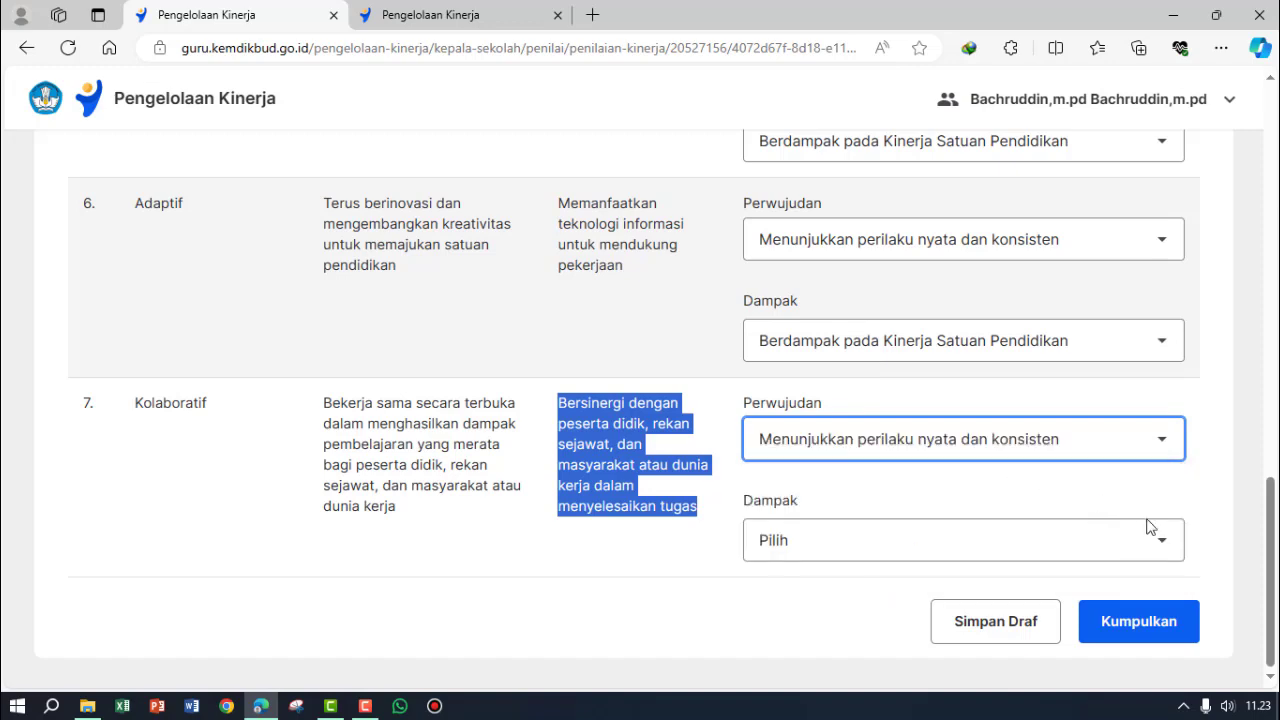
click(1161, 545)
click(901, 555)
scroll(1094, 557, up, 2)
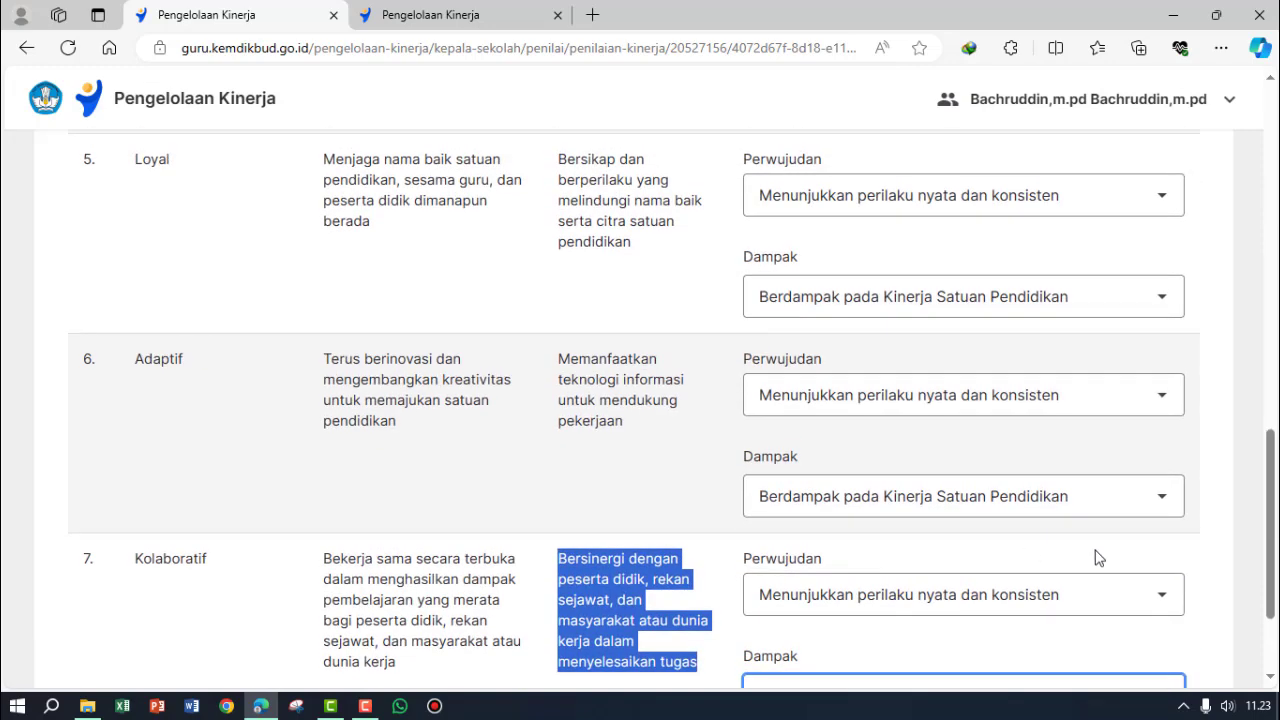
scroll(1094, 557, down, 2)
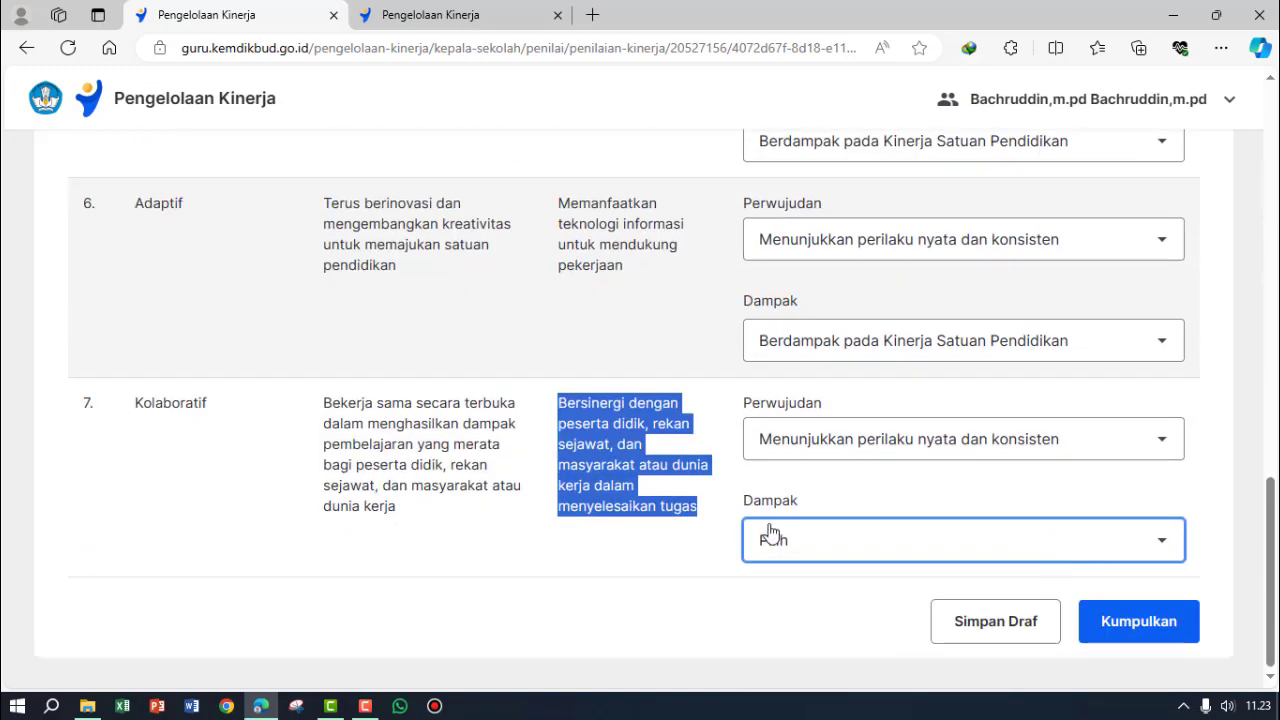
click(1168, 548)
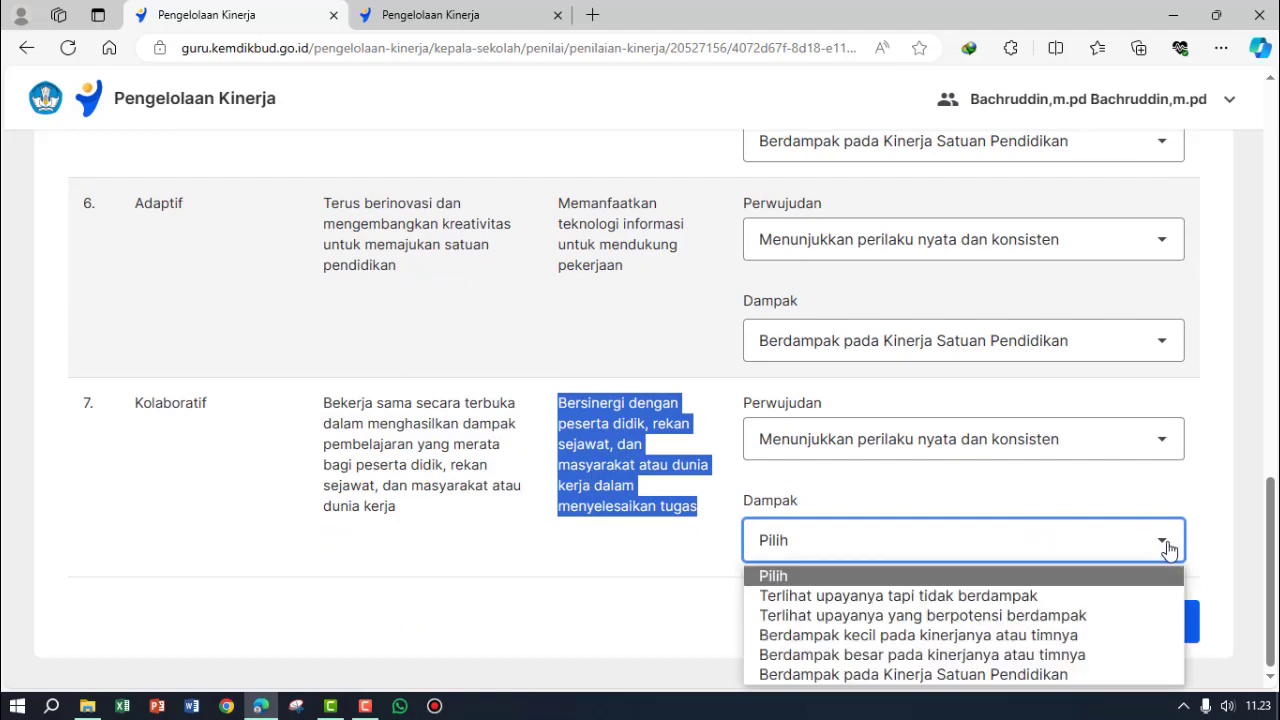
click(966, 675)
- Review the Perwujudan and Dampak ratings of all seven Perilaku Kerja aspects for completeness
scroll(930, 505, up, 15)
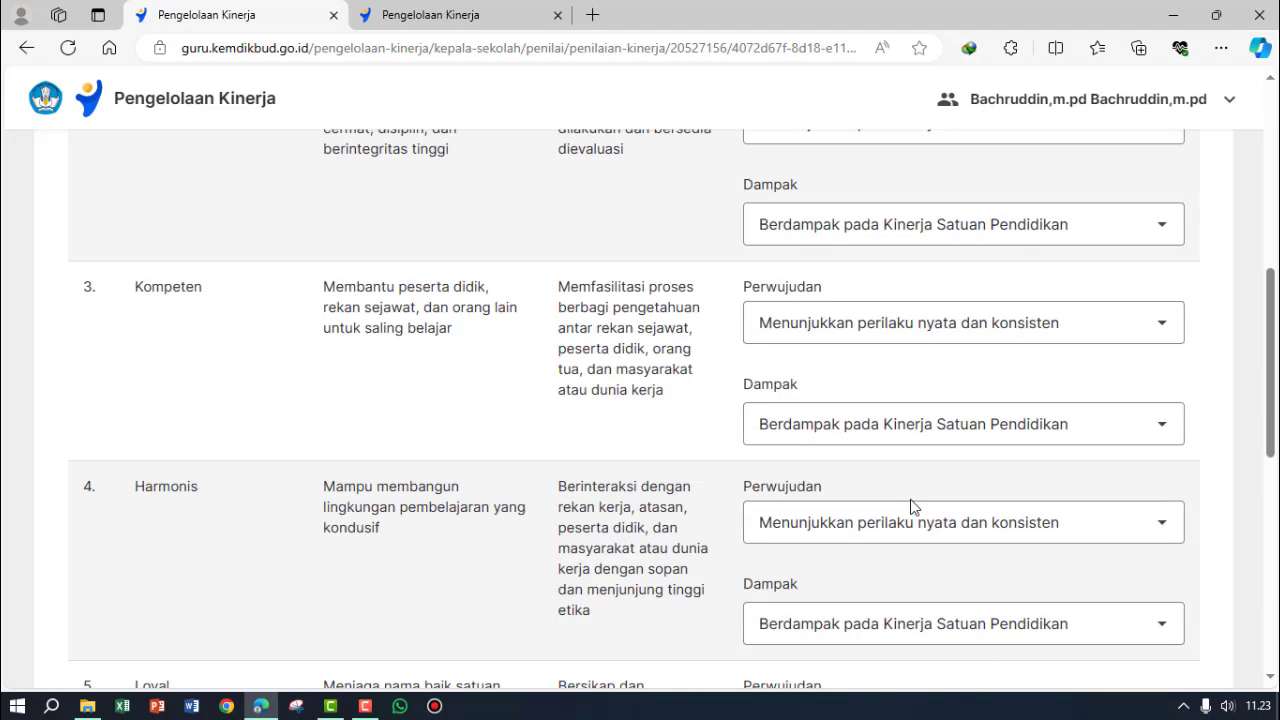
scroll(885, 425, down, 3)
scroll(898, 432, down, 10)
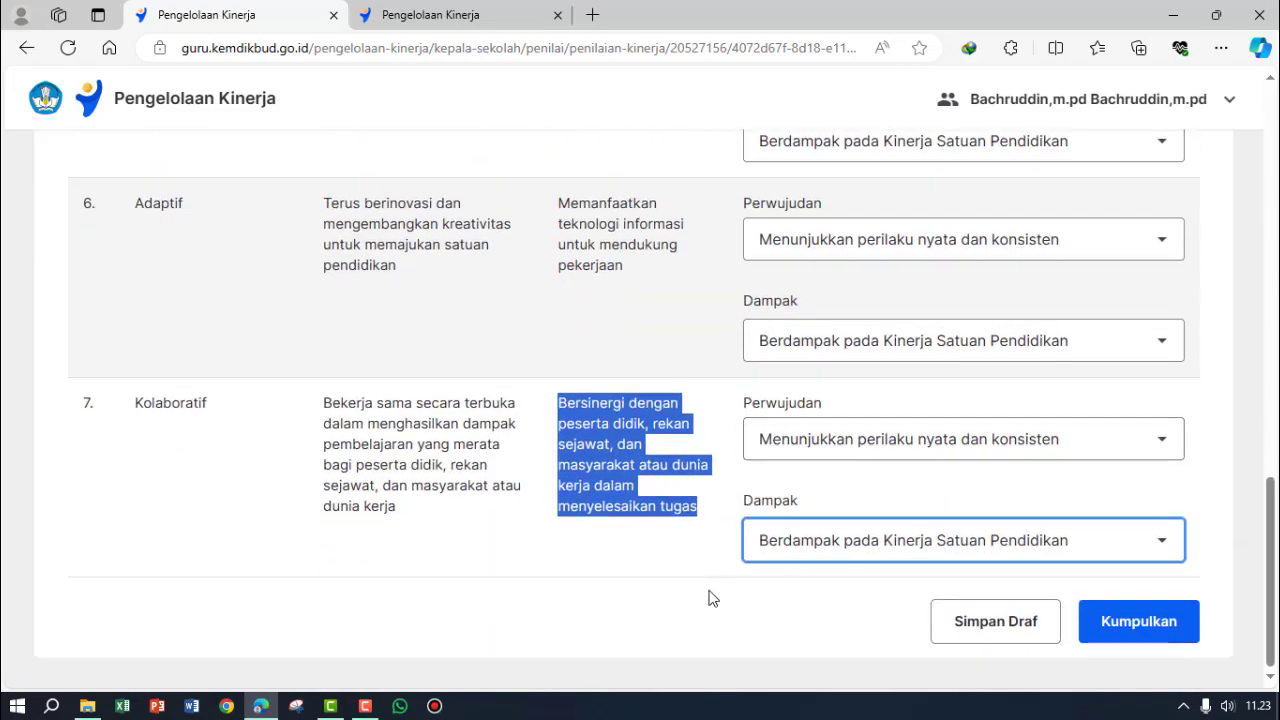
click(708, 598)
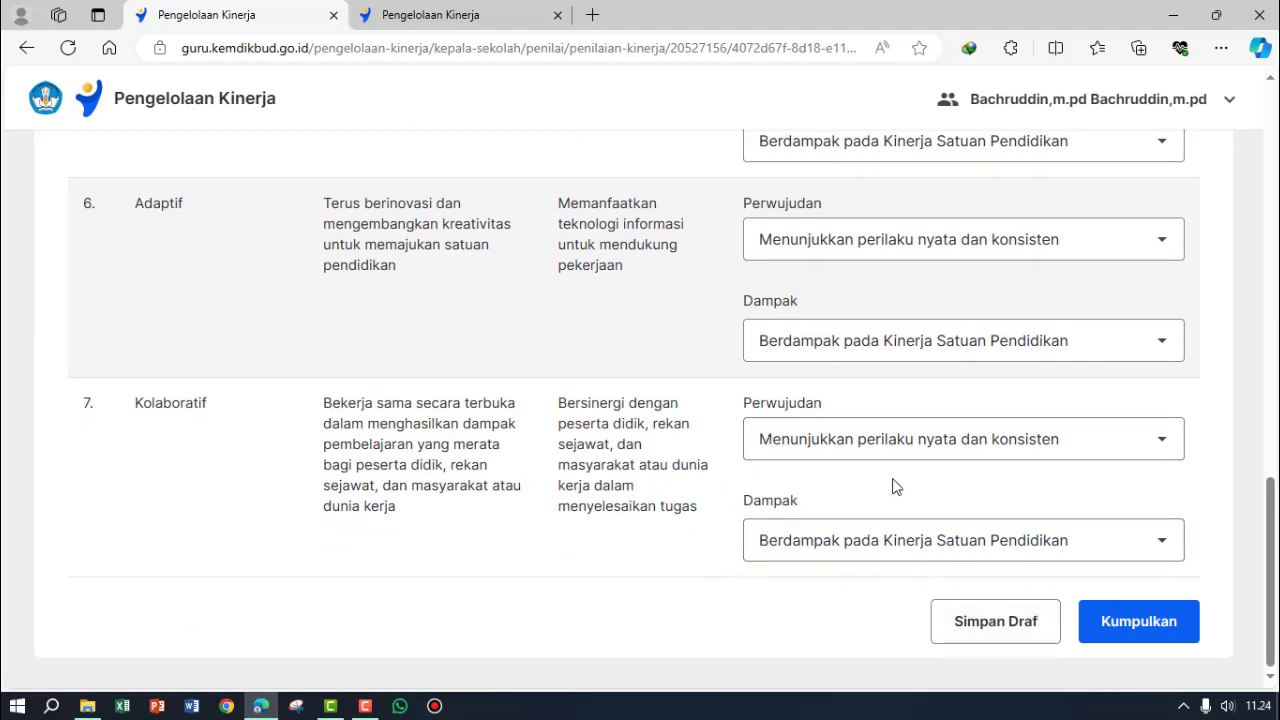
scroll(891, 486, up, 8)
scroll(885, 473, up, 5)
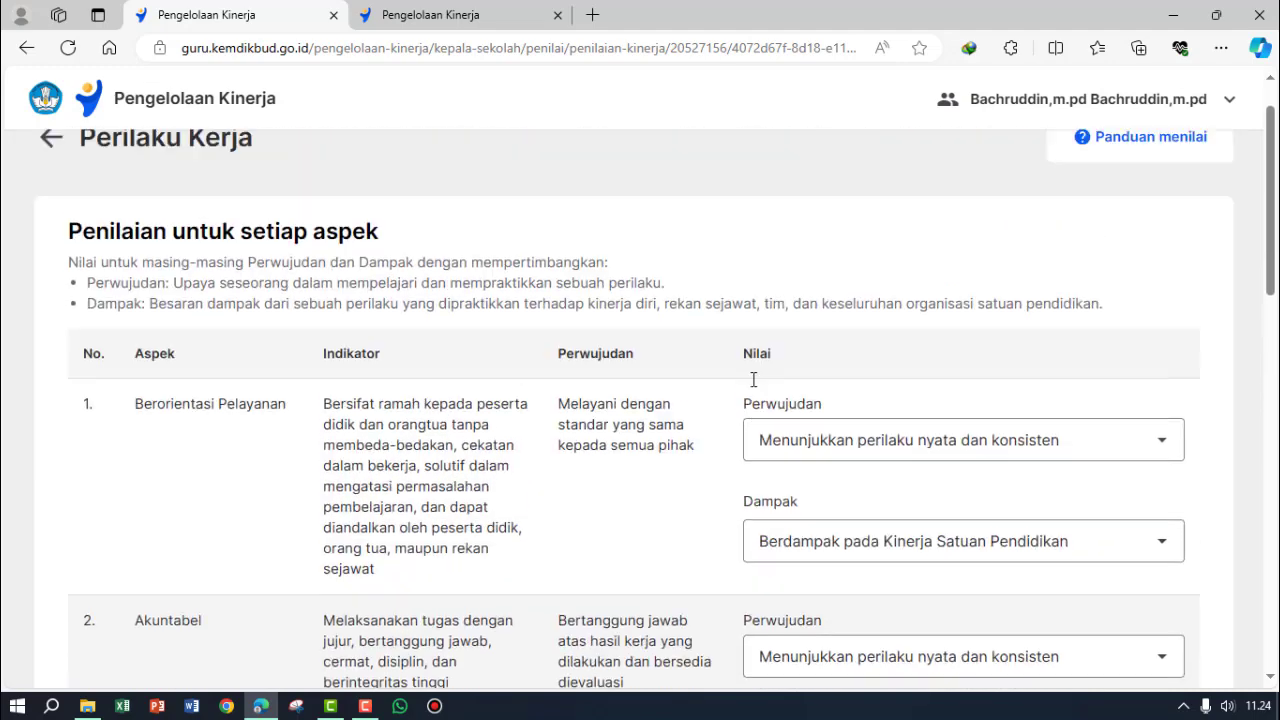
scroll(351, 438, up, 1)
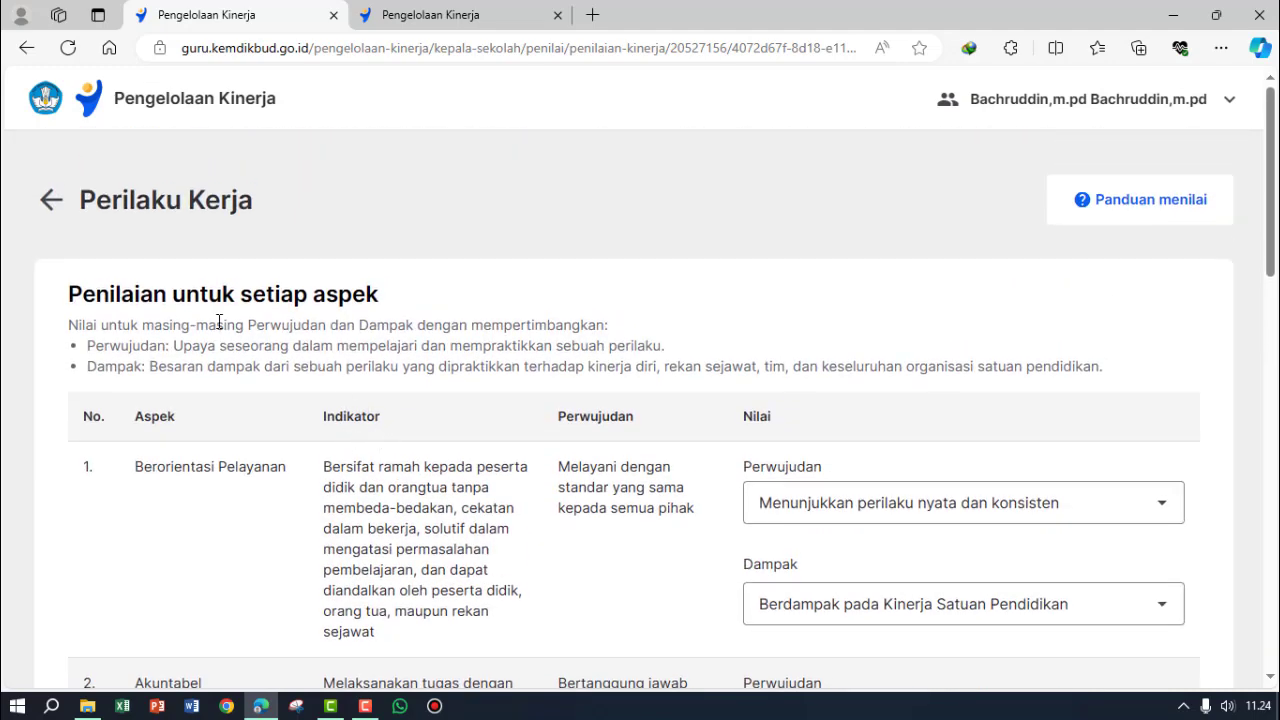
scroll(620, 409, down, 14)
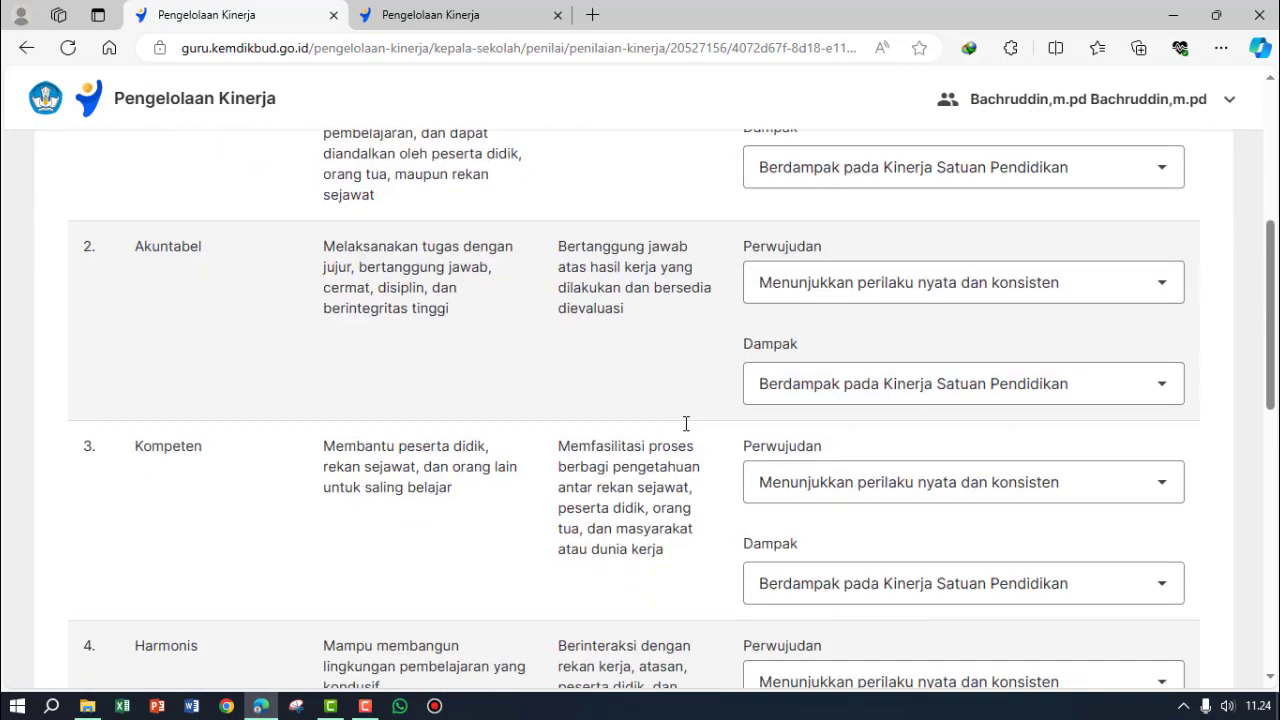
scroll(704, 446, down, 1)
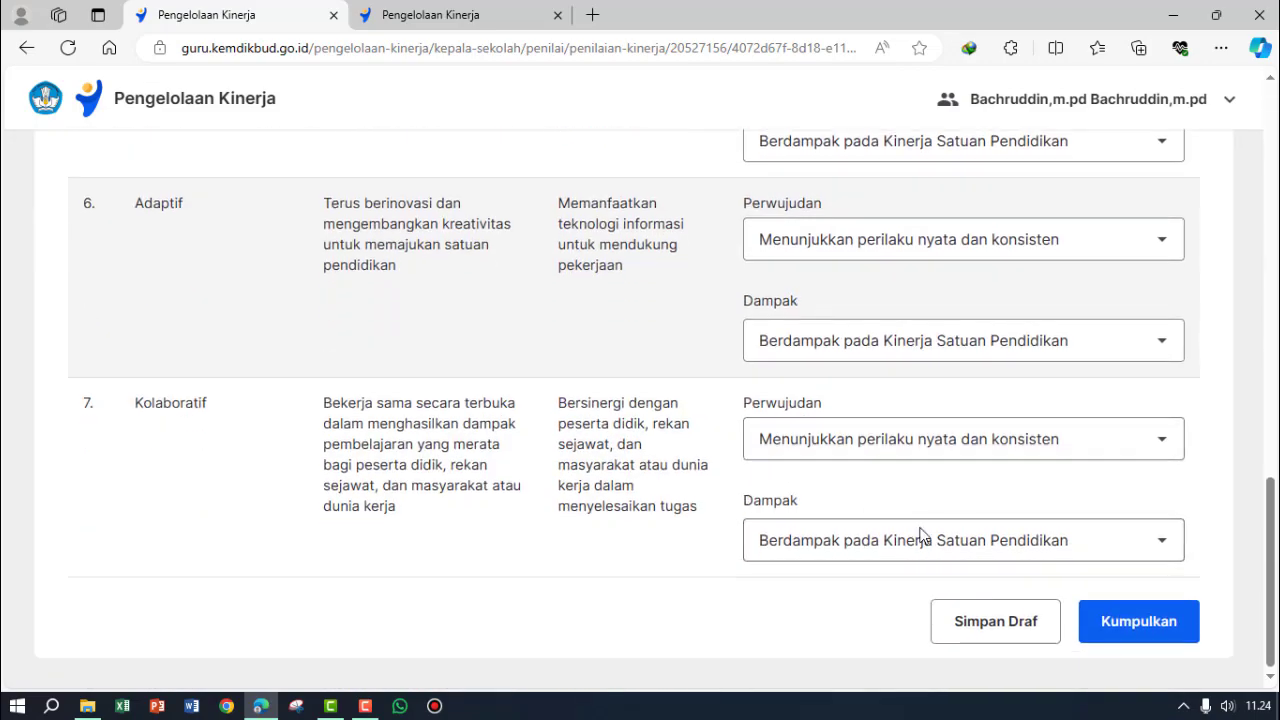
- Submit the Perilaku Kerja assessment, declaring that the ratings are appropriate, and check the Rincian Penilaian Kinerja overview
click(1177, 627)
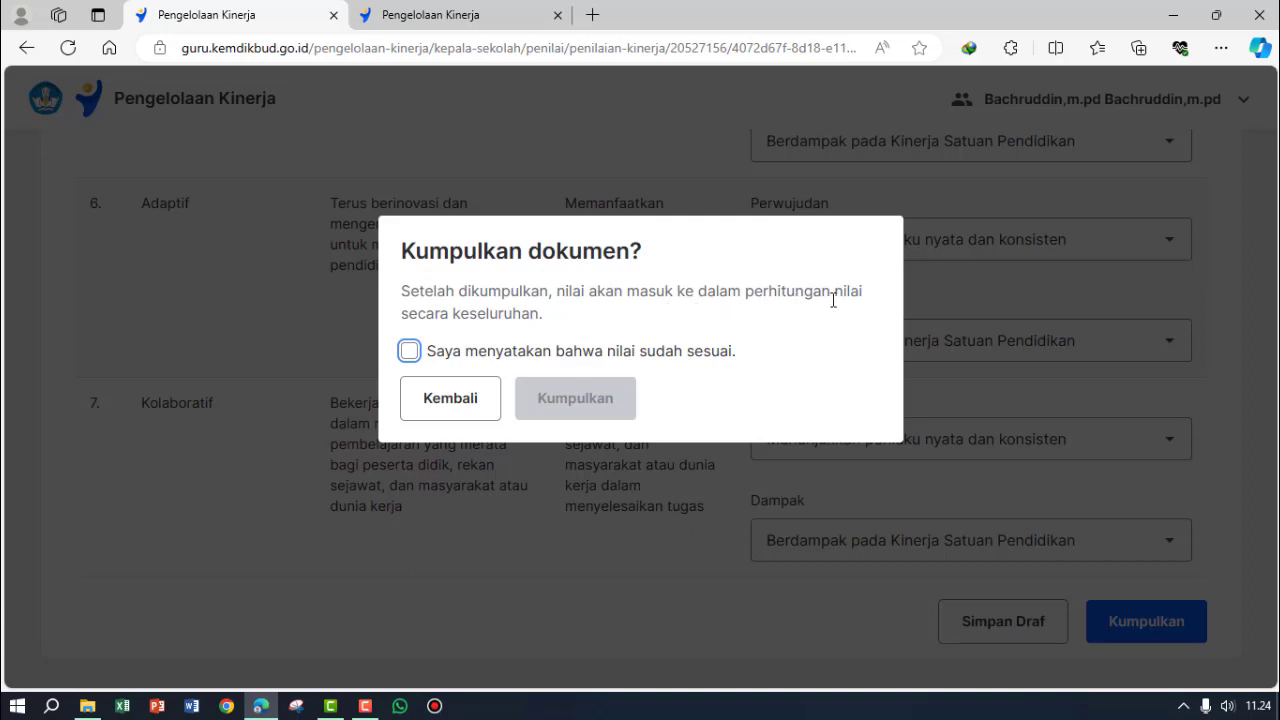
click(410, 352)
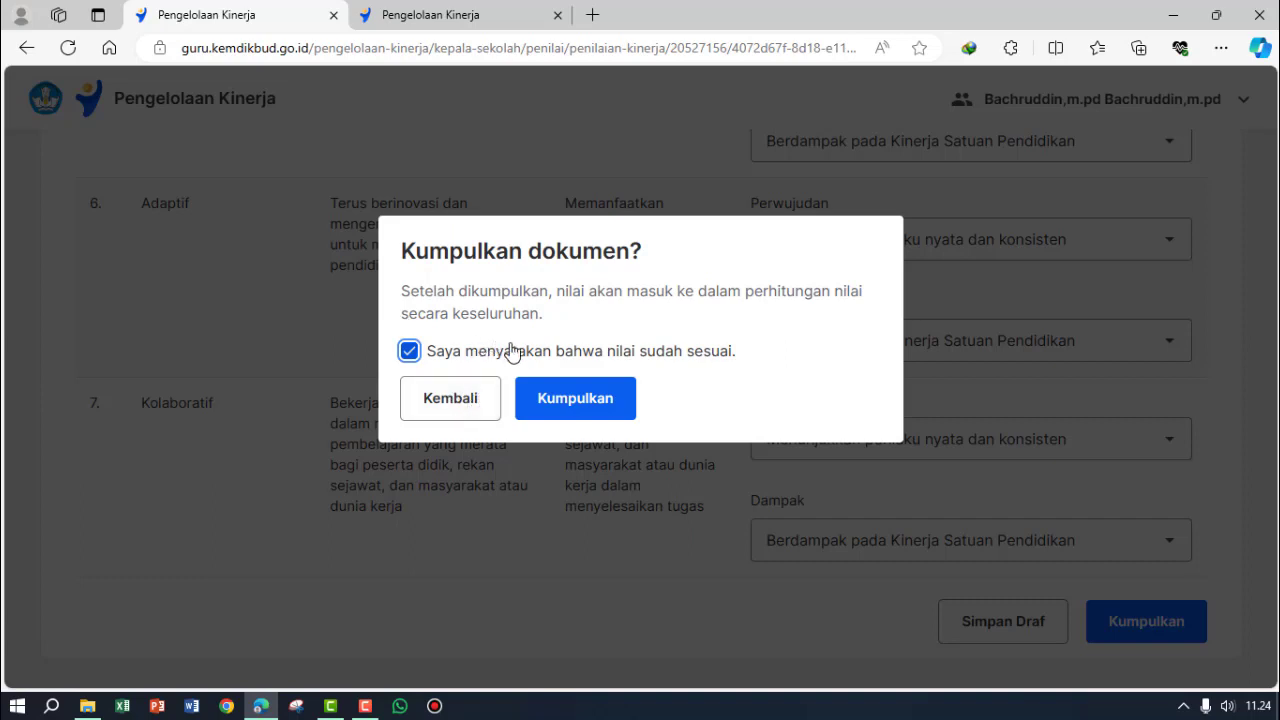
click(596, 404)
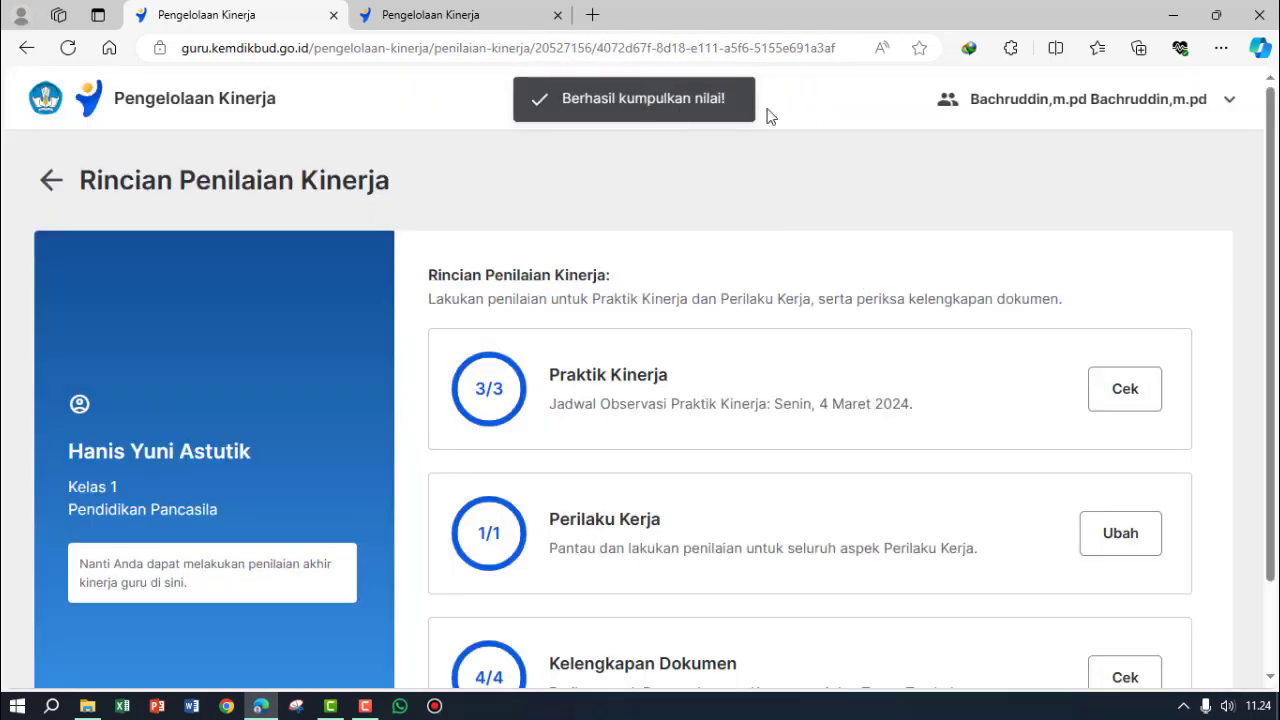
scroll(900, 277, down, 2)
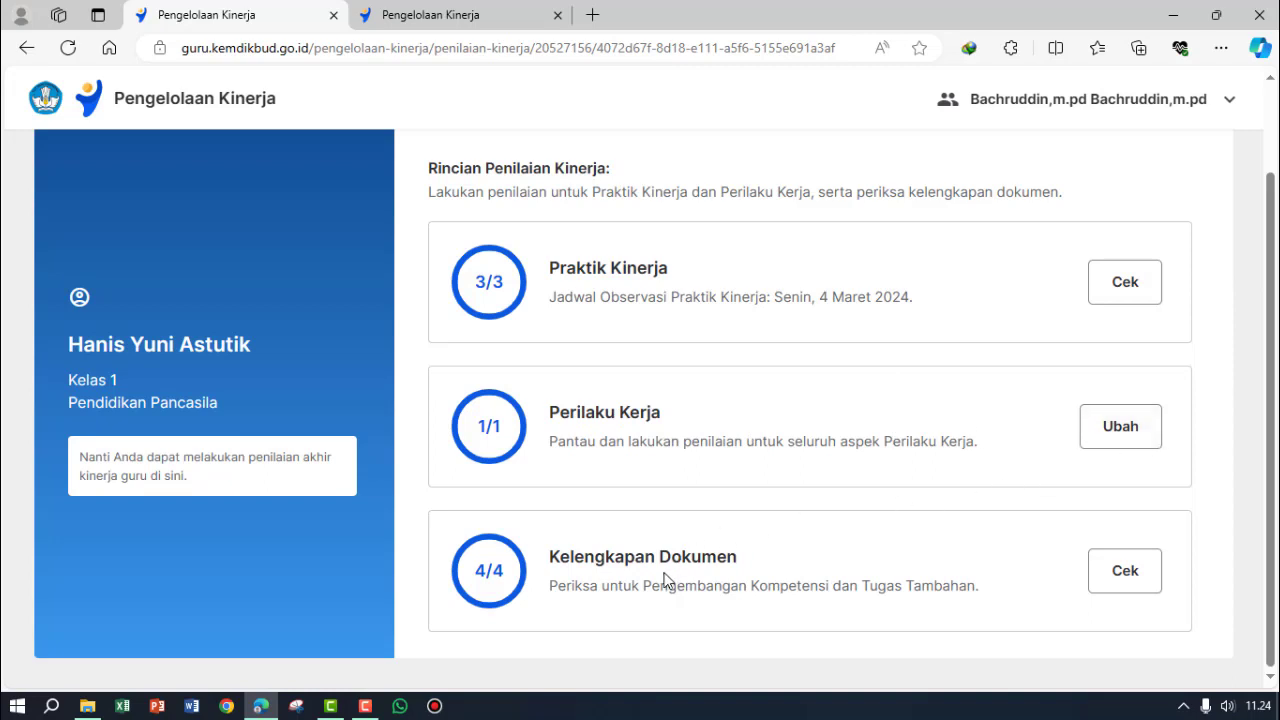
- Open the teacher's Kelengkapan Dokumen details and examine the points and submission status under Pengembangan Kompetensi and Tugas Tambahan
click(1125, 570)
scroll(778, 429, down, 3)
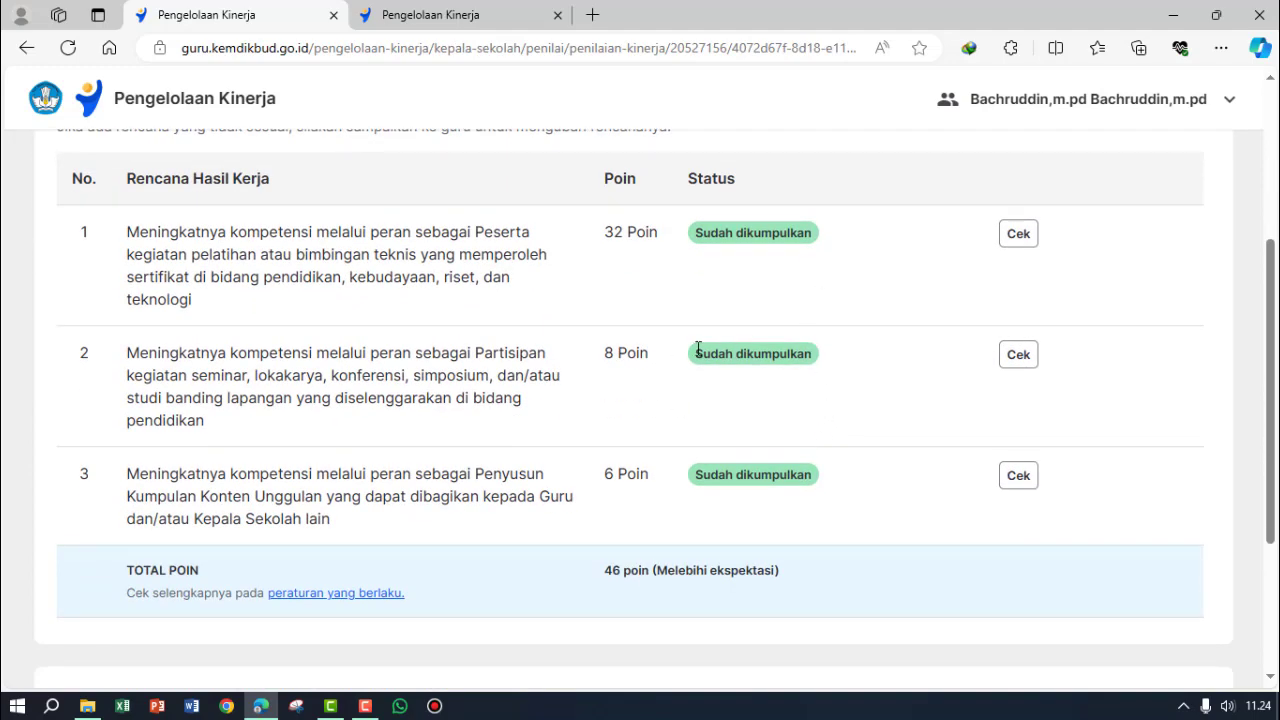
scroll(497, 174, up, 3)
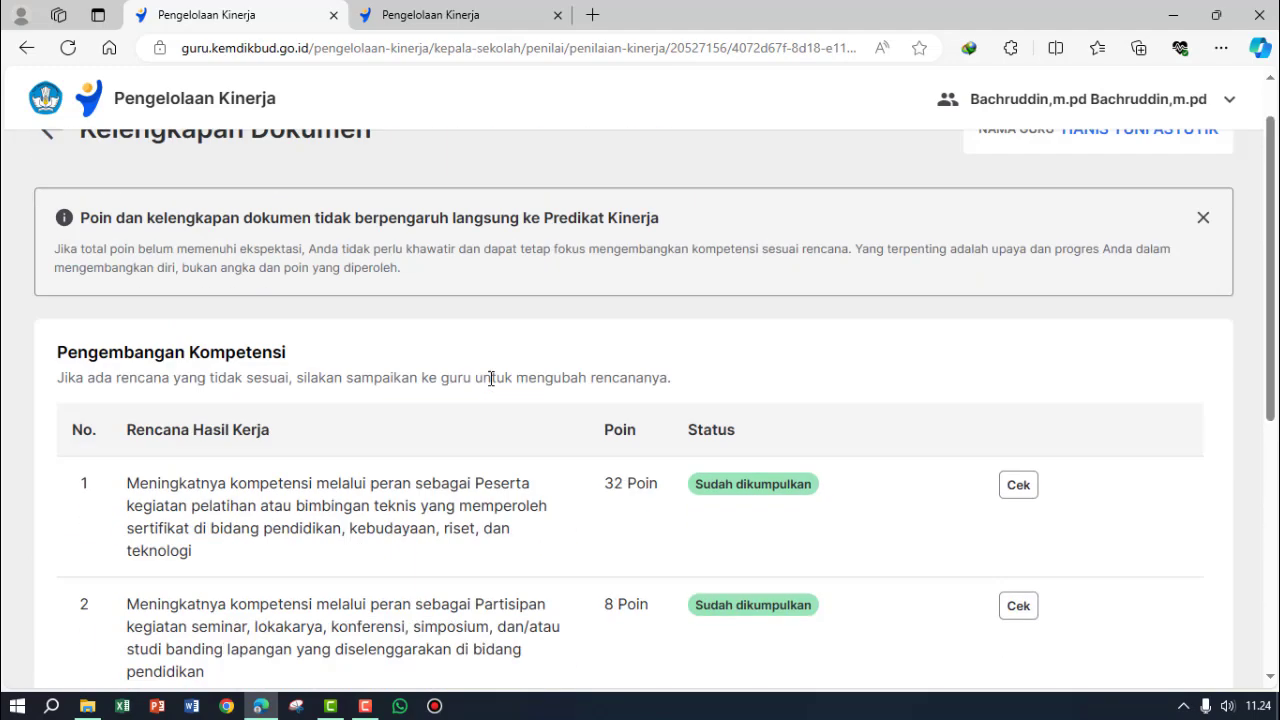
scroll(434, 380, down, 1)
scroll(191, 371, down, 2)
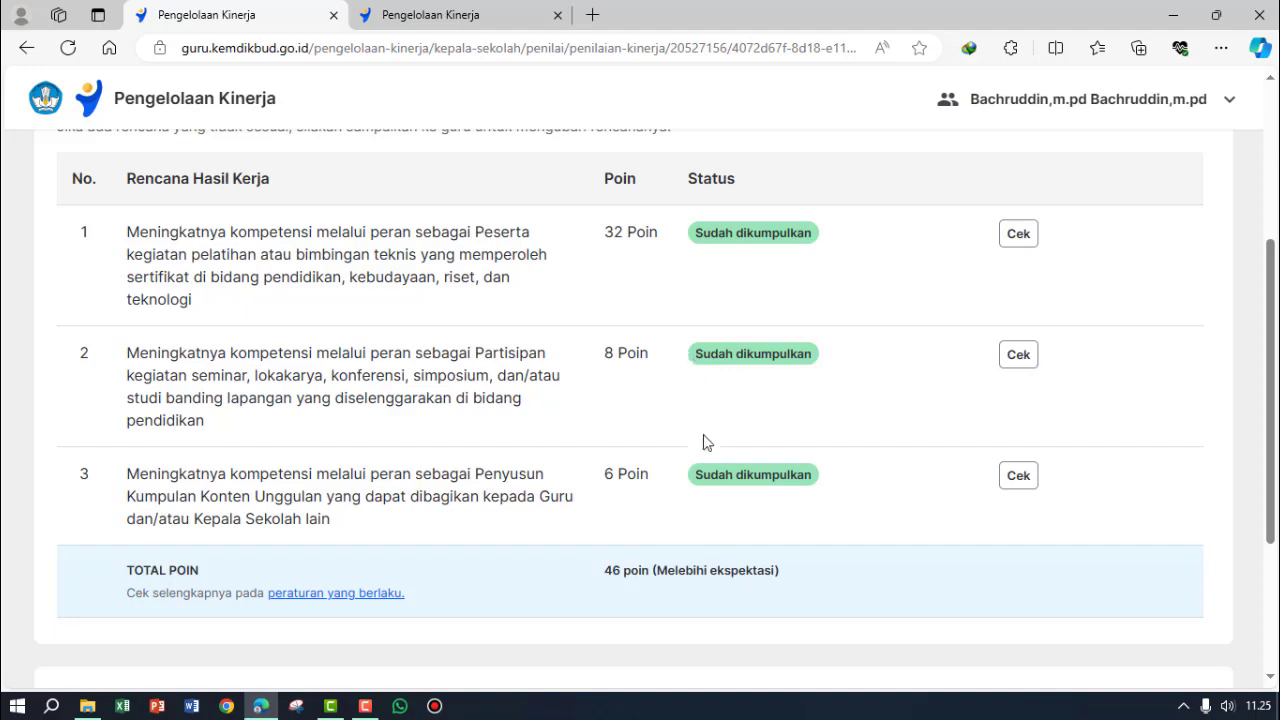
scroll(985, 532, down, 3)
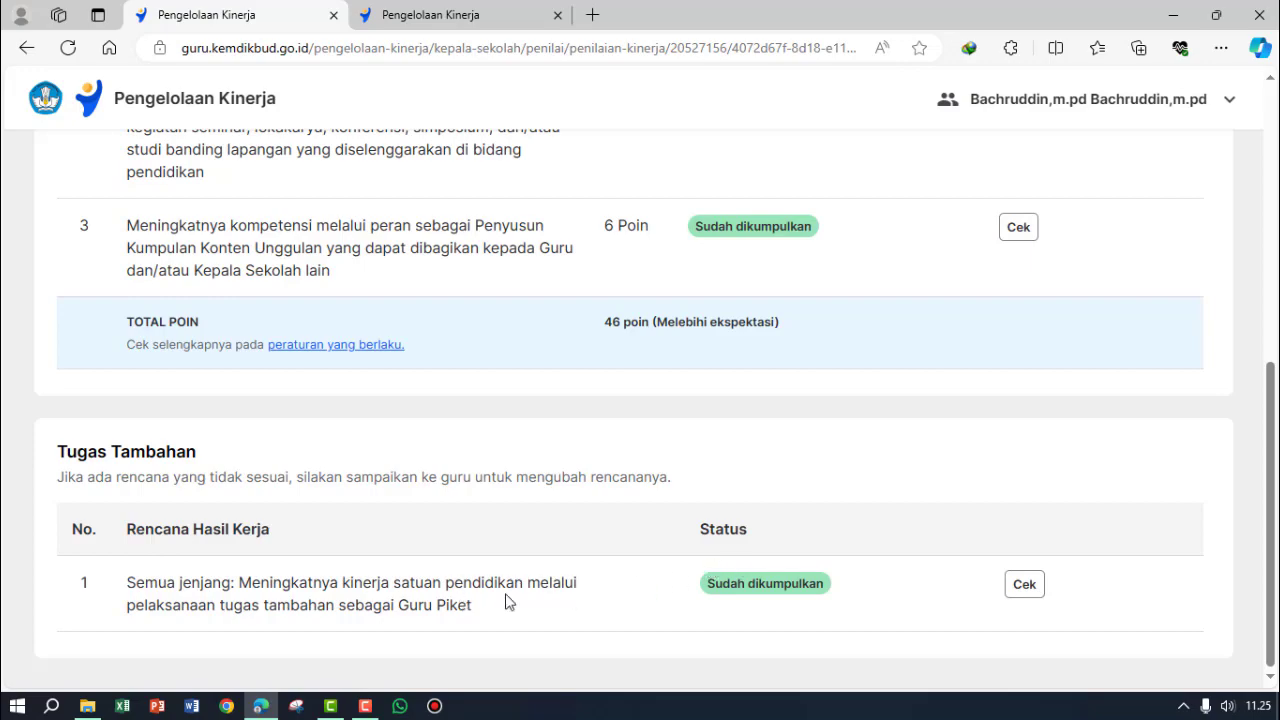
scroll(507, 601, up, 6)
scroll(829, 517, down, 2)
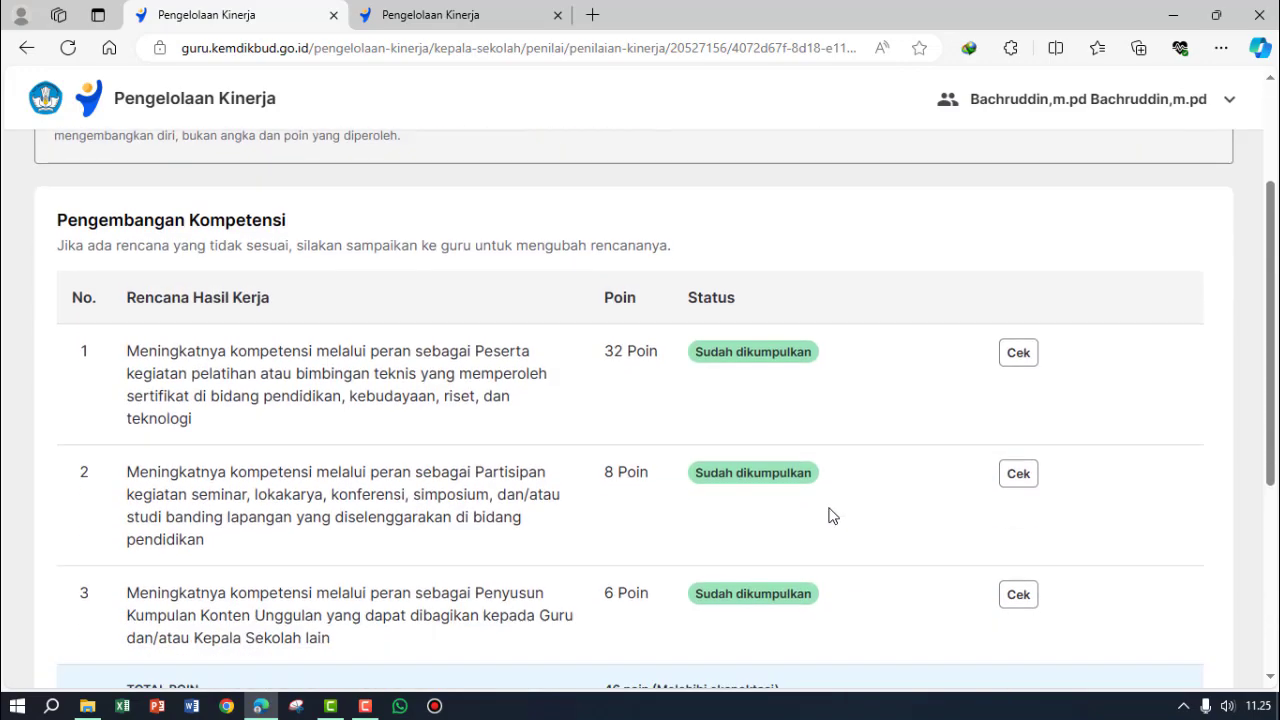
scroll(831, 515, down, 3)
scroll(840, 530, up, 5)
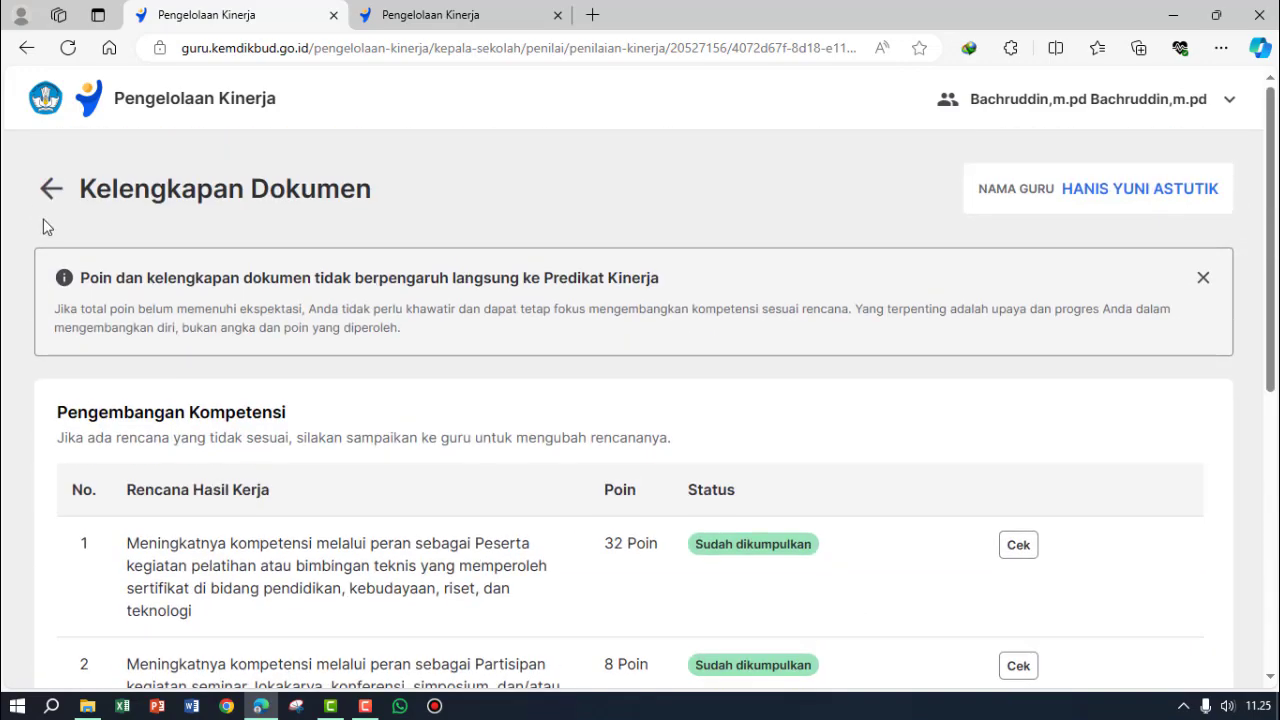
- Leave the document check and return through Rincian Penilaian Kinerja to the school's Daftar Penilaian Kinerja teacher list
click(47, 197)
scroll(930, 355, down, 1)
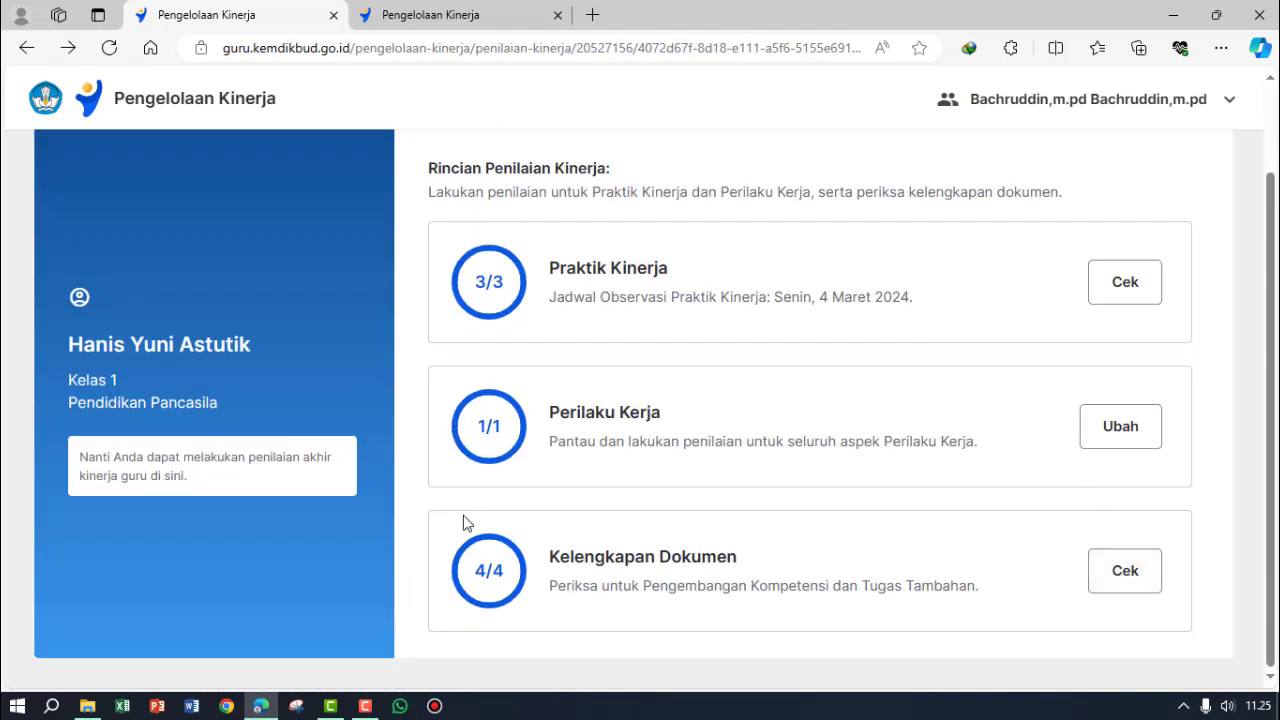
scroll(831, 406, up, 1)
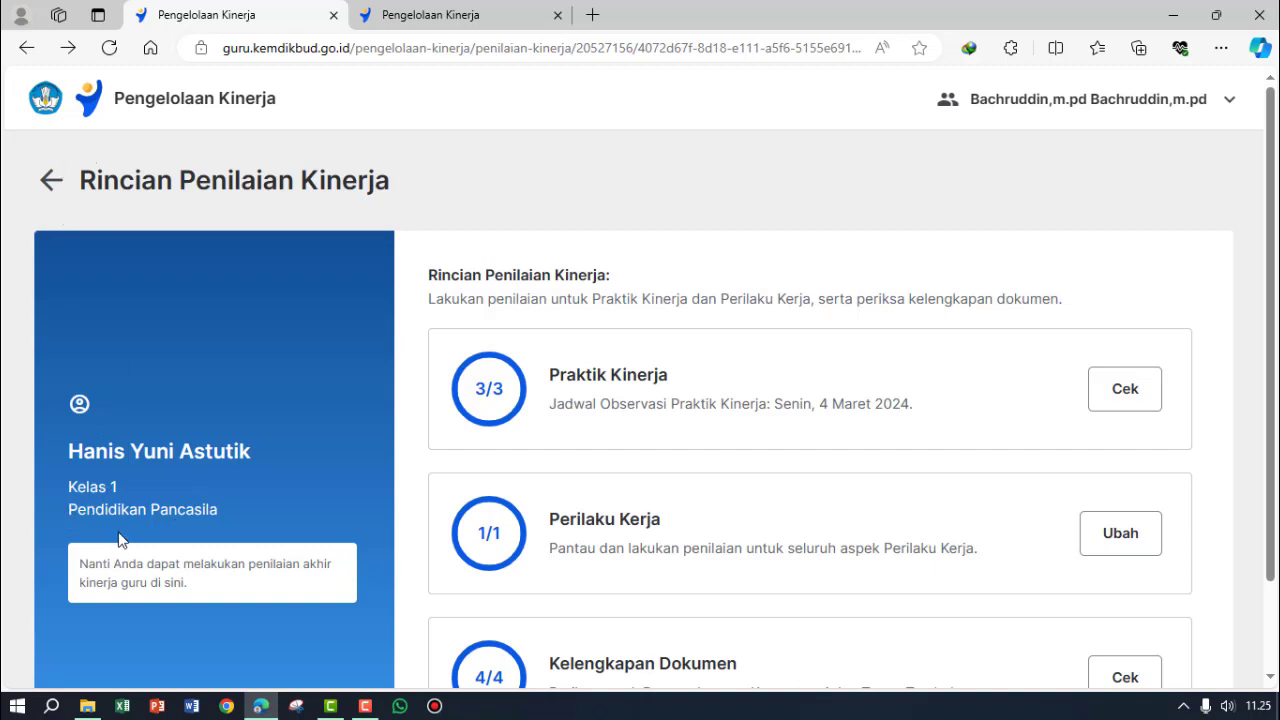
click(50, 180)
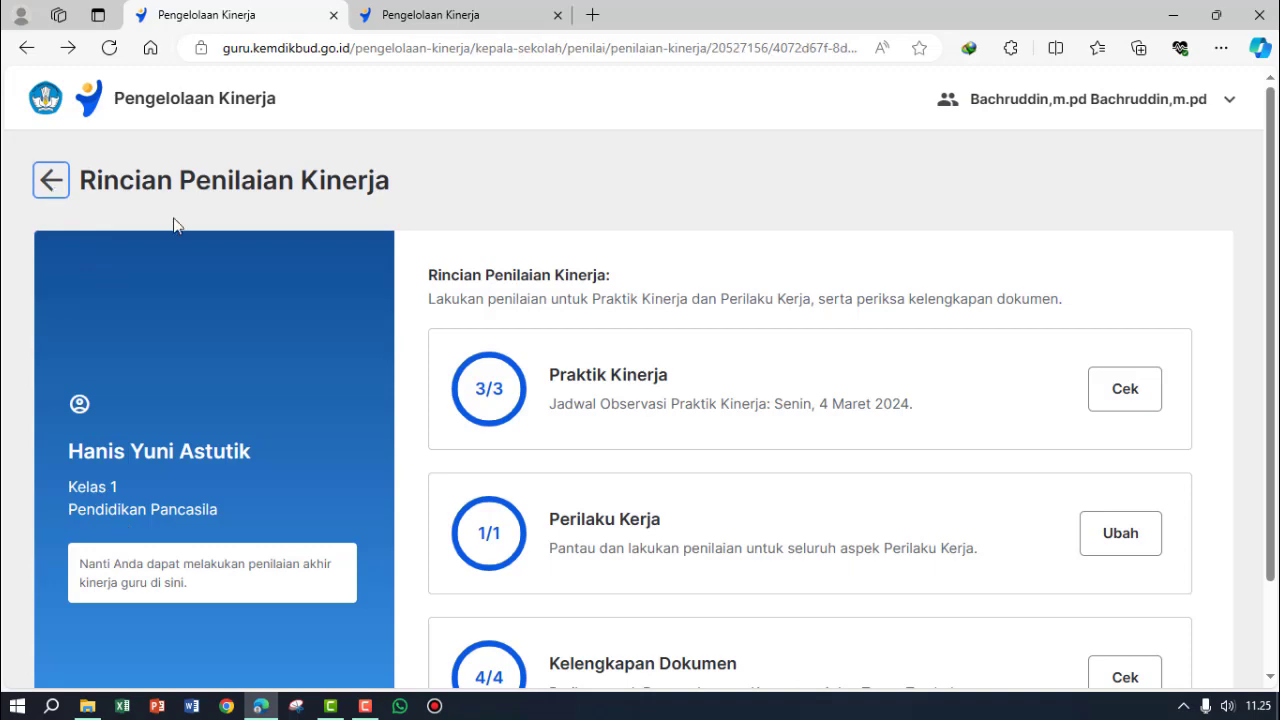
click(56, 188)
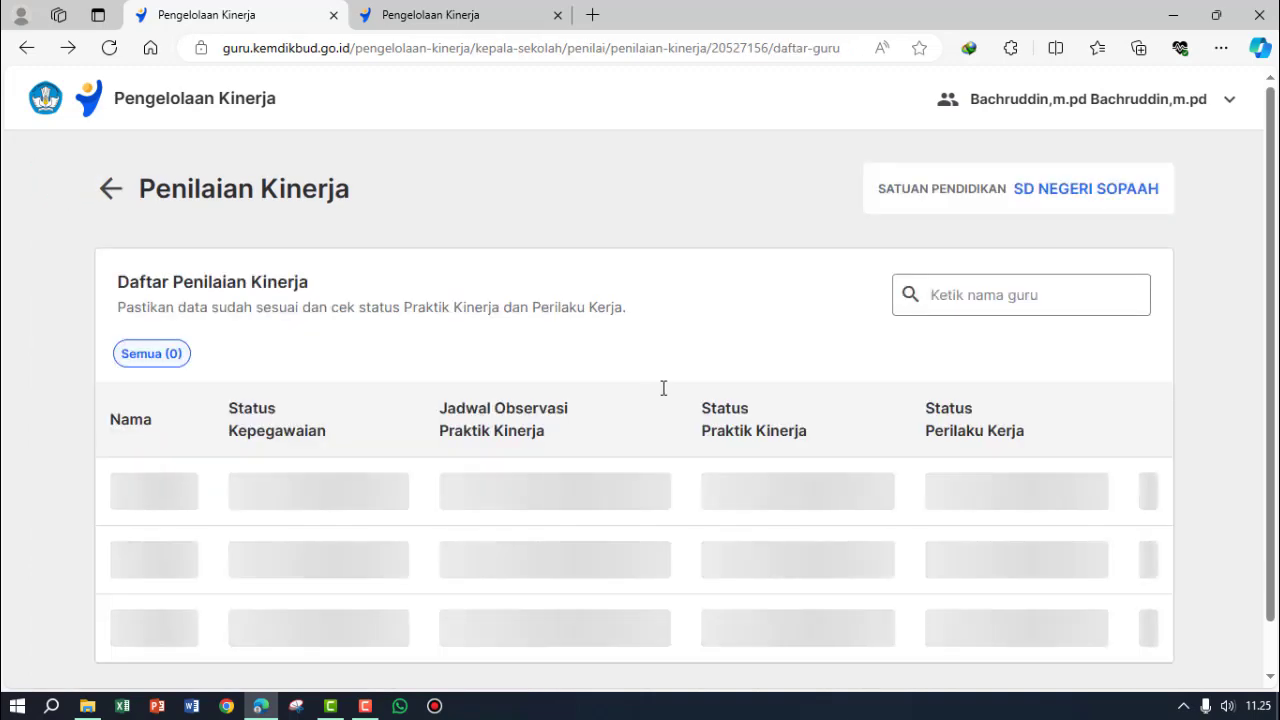
- Check the first teacher's Praktik Kinerja and Perilaku Kerja statuses in the Daftar Penilaian Kinerja table
scroll(663, 388, down, 2)
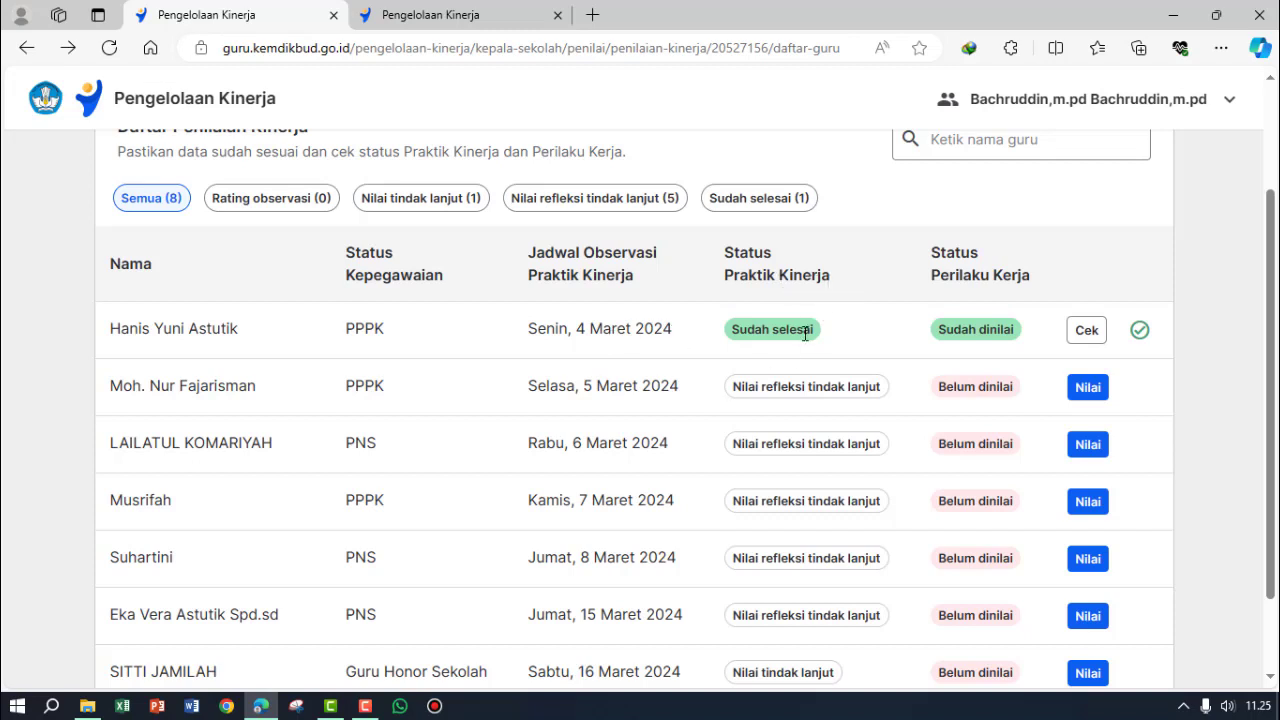
drag(728, 337, 818, 334)
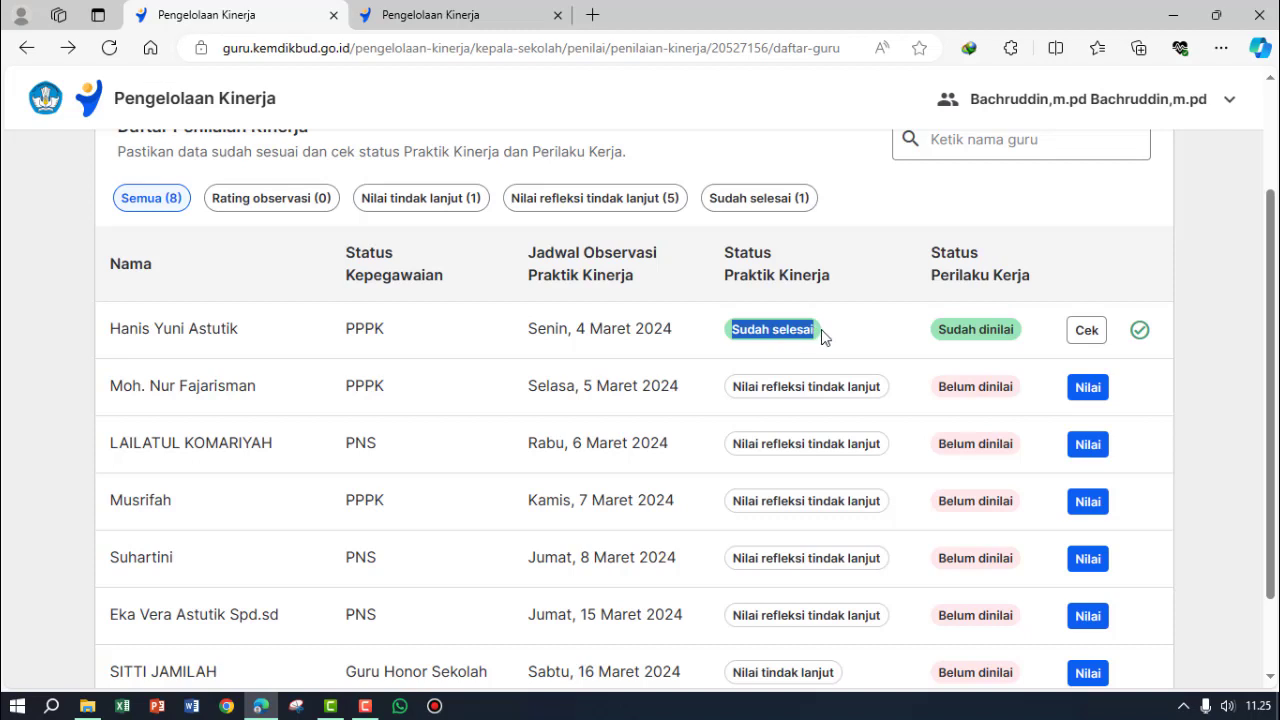
click(962, 254)
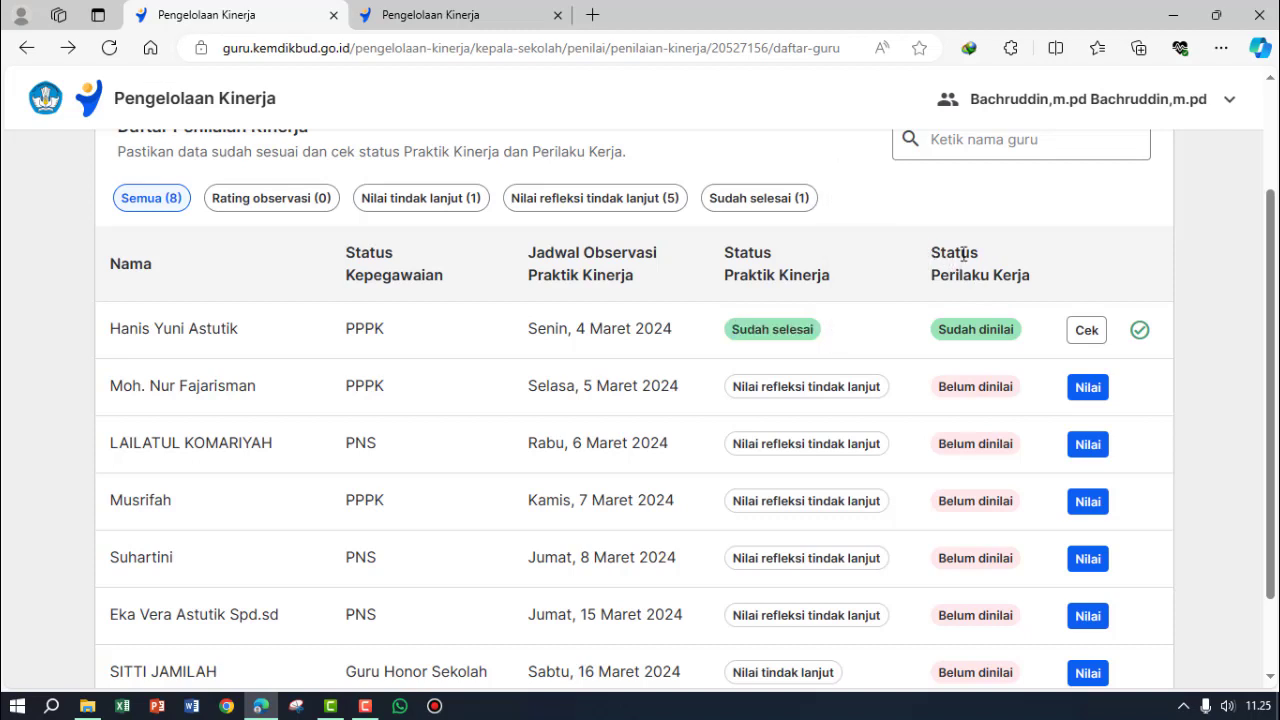
drag(962, 254, 1031, 270)
drag(937, 330, 1038, 333)
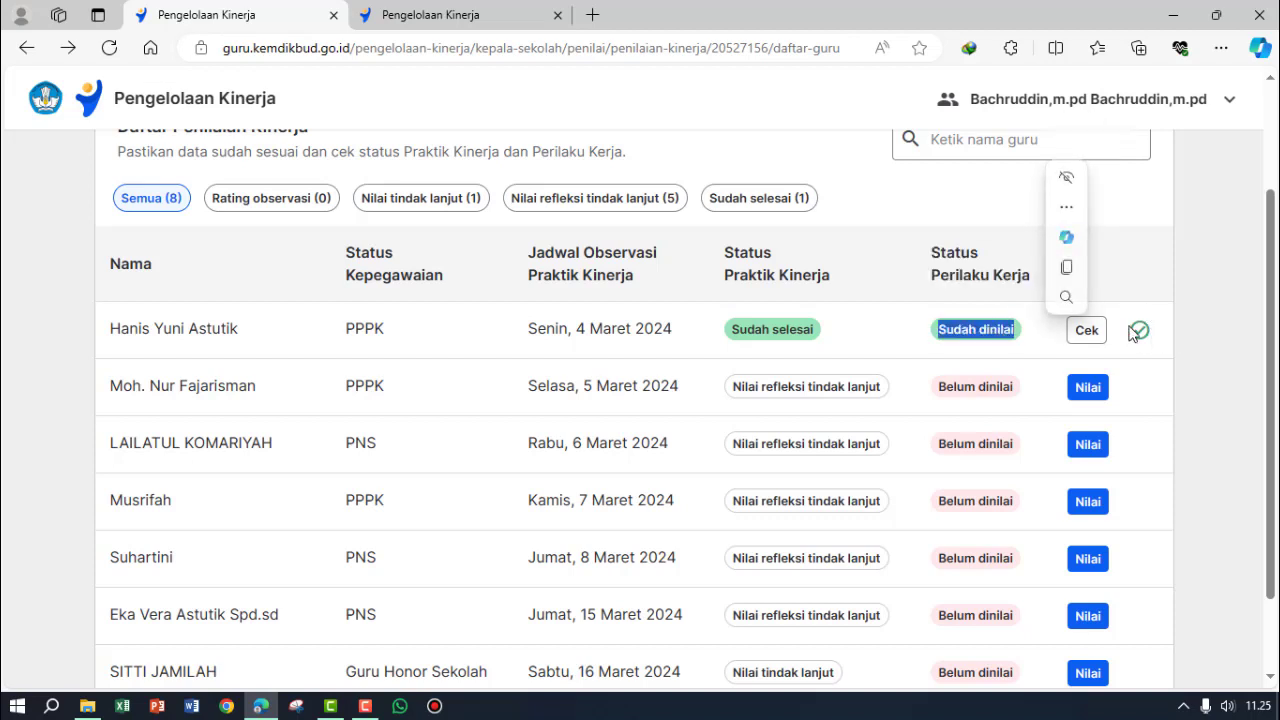
click(882, 325)
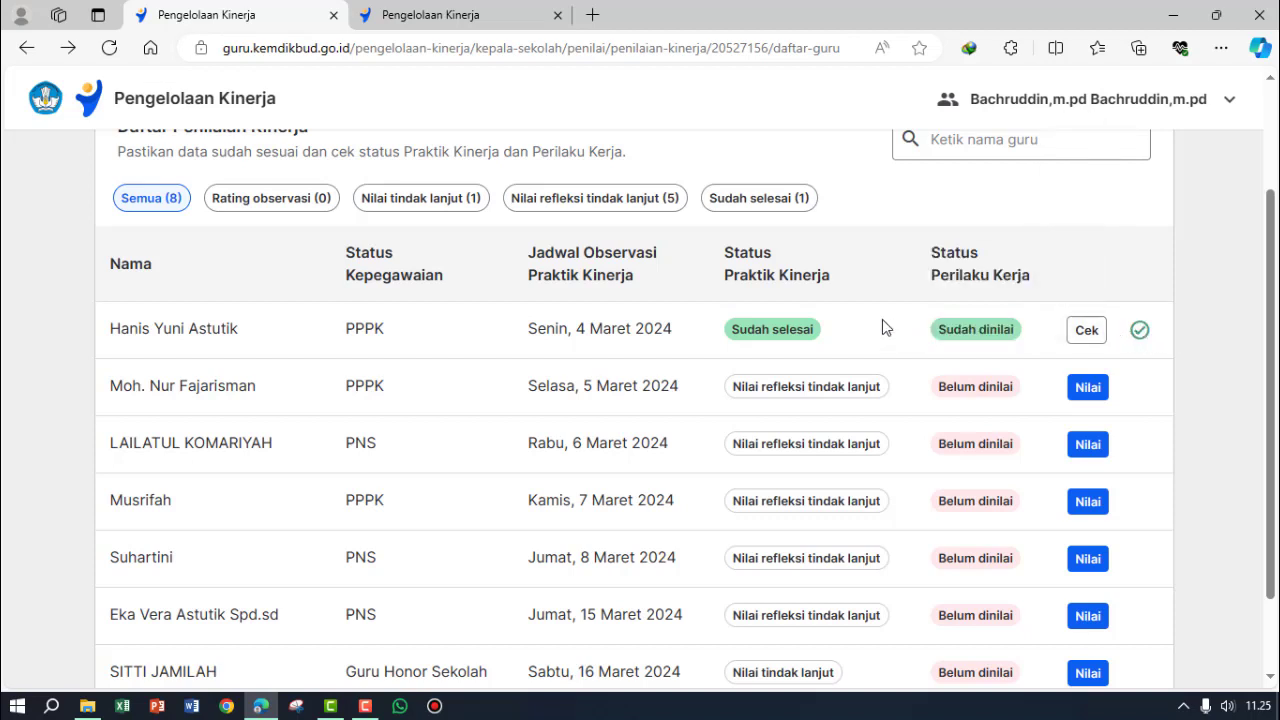
- Review the observation schedules and assessment statuses of the remaining teachers below the first row
scroll(882, 325, down, 1)
scroll(882, 319, up, 1)
scroll(882, 319, down, 1)
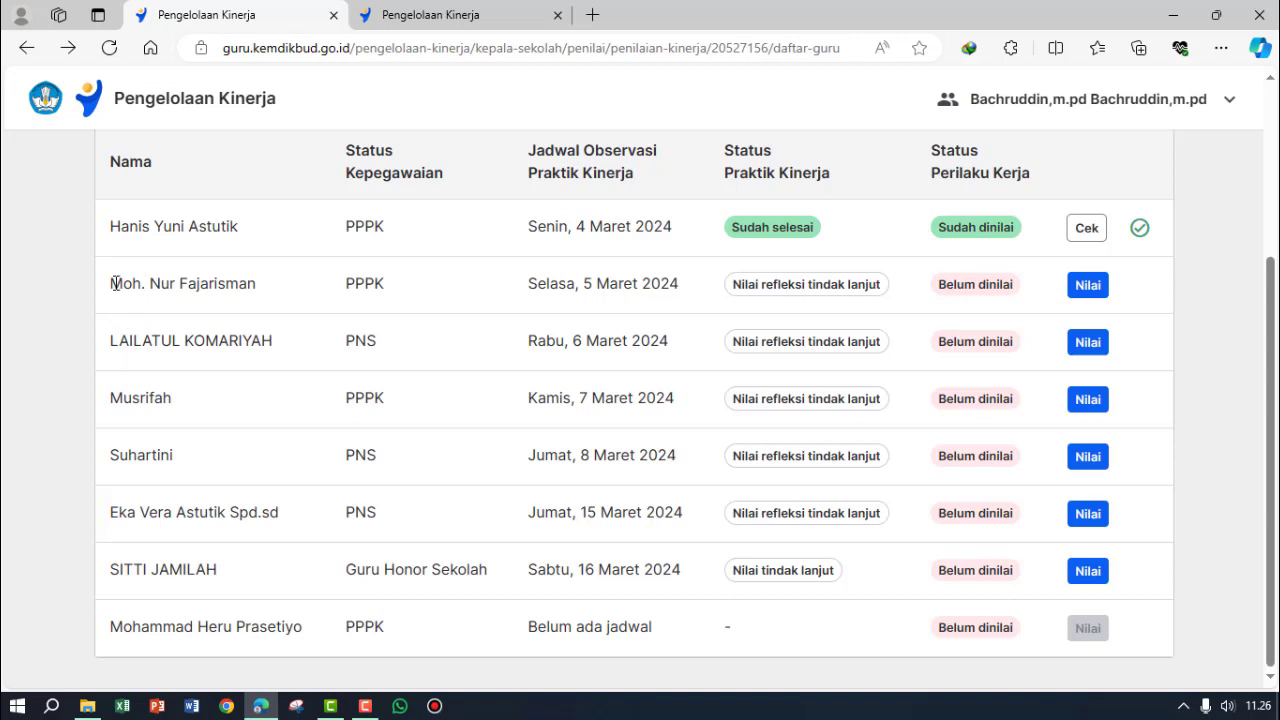
drag(113, 284, 1144, 592)
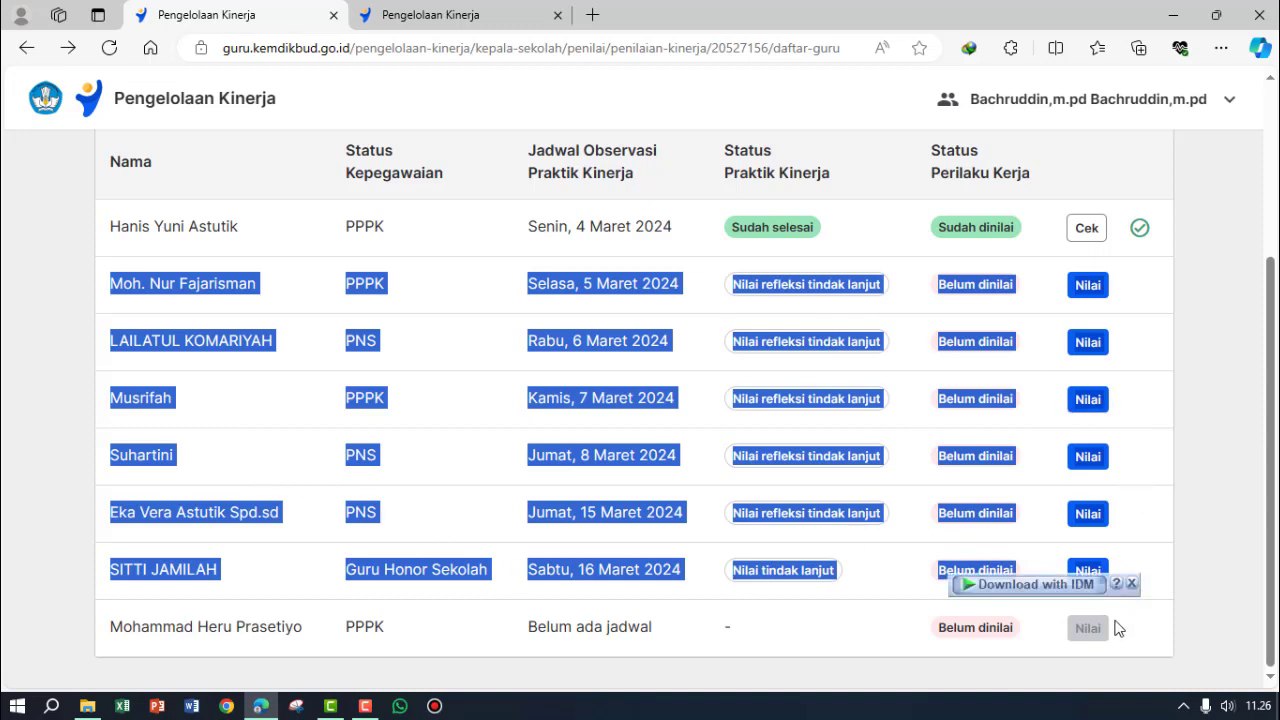
click(868, 644)
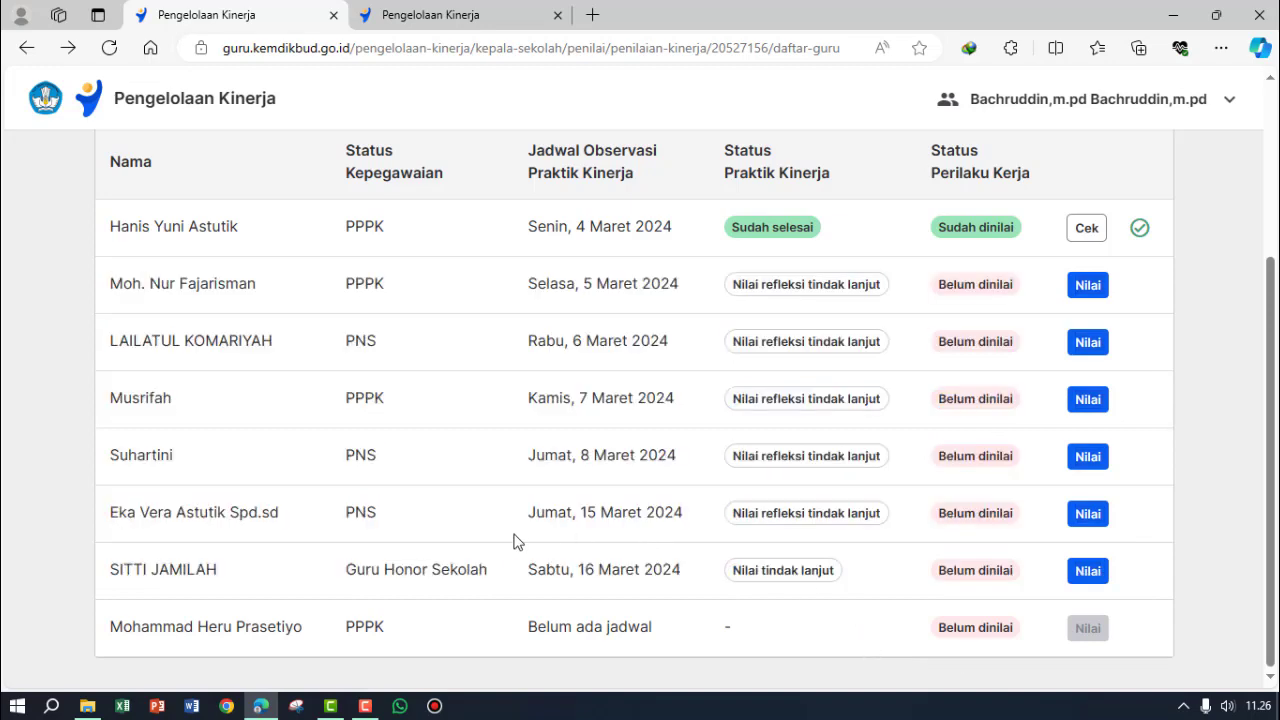